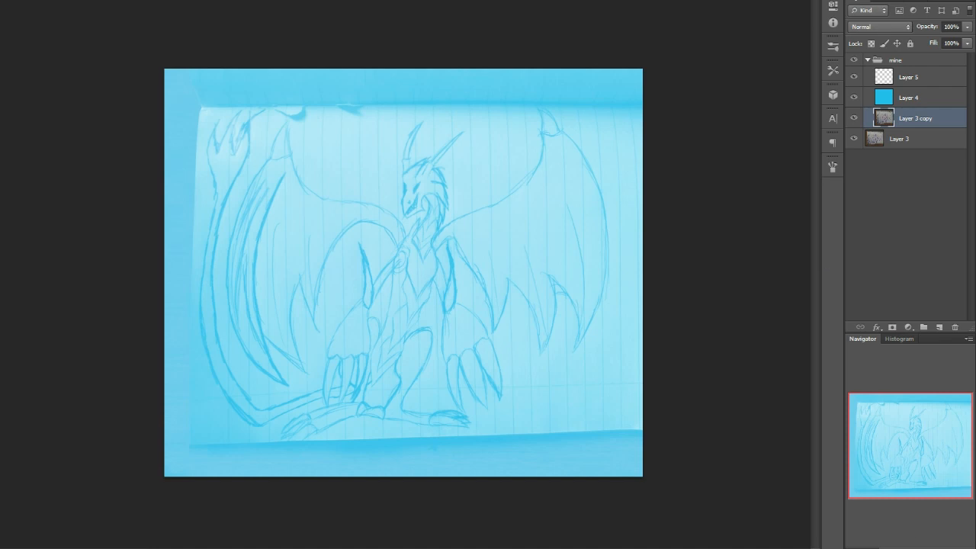
- Lock Layer 4 and Layer 3 copy, and make Layer 5 the active layer
{"action": "key", "text": "ctrl+plus"}
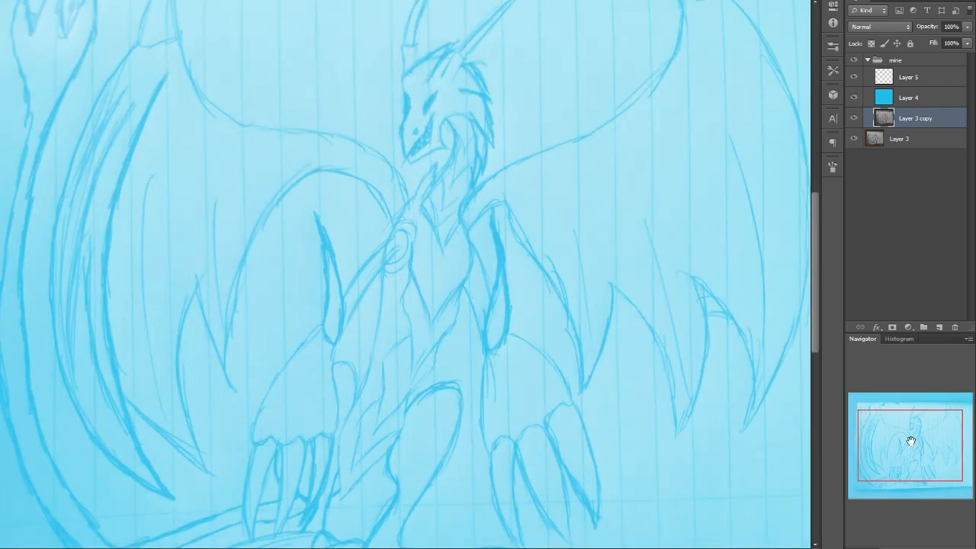
{"action": "left_click_drag", "start_coordinate": [911, 441], "coordinate": [908, 421]}
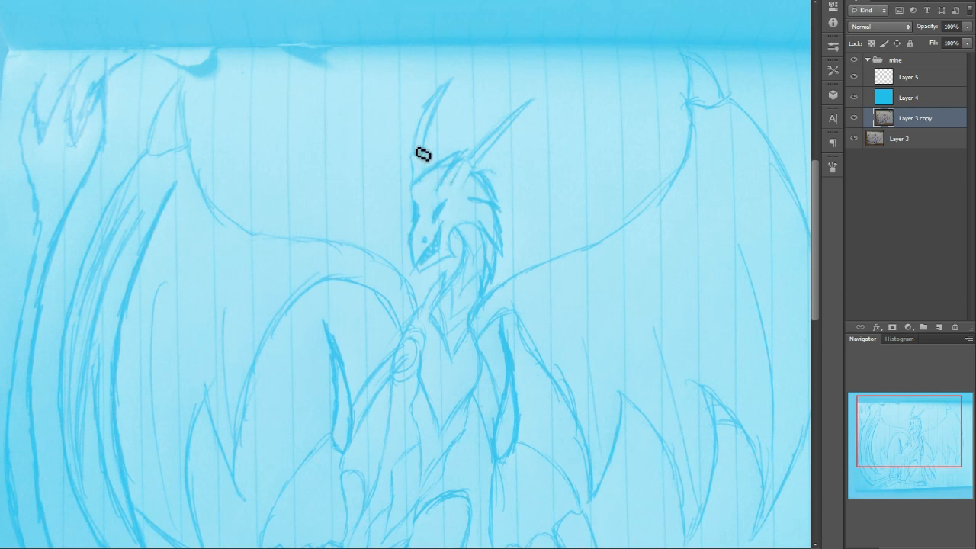
{"action": "left_click", "coordinate": [900, 77]}
{"action": "left_click", "coordinate": [908, 97]}
{"action": "left_click", "coordinate": [909, 45]}
{"action": "left_click", "coordinate": [908, 77]}
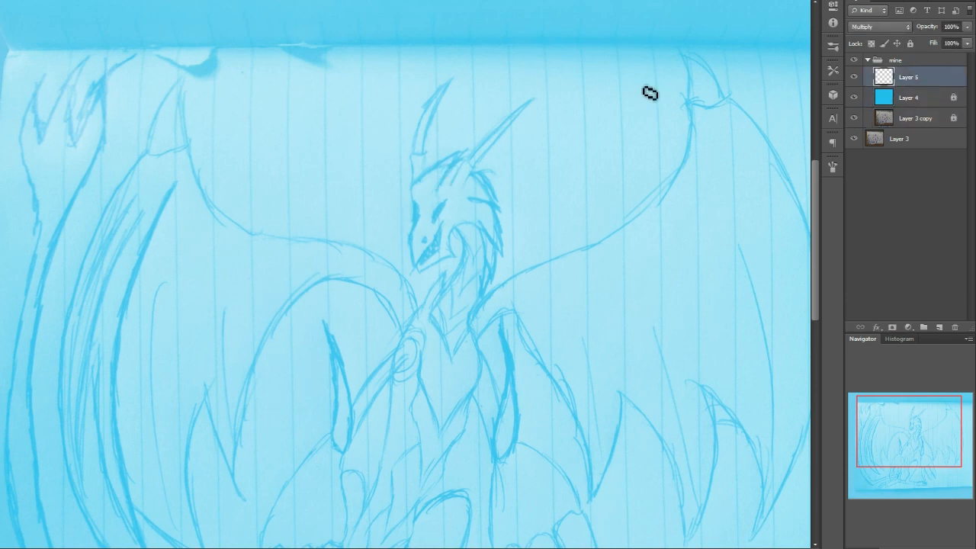
- Sketch thin guide lines around the dragon's head and down the back of its neck on Layer 5
{"action": "left_click_drag", "start_coordinate": [444, 158], "coordinate": [414, 242]}
{"action": "mouse_move", "coordinate": [471, 159]}
{"action": "left_mouse_down"}
{"action": "mouse_move", "coordinate": [443, 190]}
{"action": "mouse_move", "coordinate": [424, 275]}
{"action": "left_mouse_up"}
{"action": "mouse_move", "coordinate": [459, 158]}
{"action": "left_mouse_down"}
{"action": "mouse_move", "coordinate": [504, 232]}
{"action": "mouse_move", "coordinate": [475, 301]}
{"action": "left_mouse_up"}
- Sketch guide lines from the front of the neck to the shoulder and down both sides of the dragon's torso
{"action": "left_click_drag", "start_coordinate": [919, 467], "coordinate": [910, 490]}
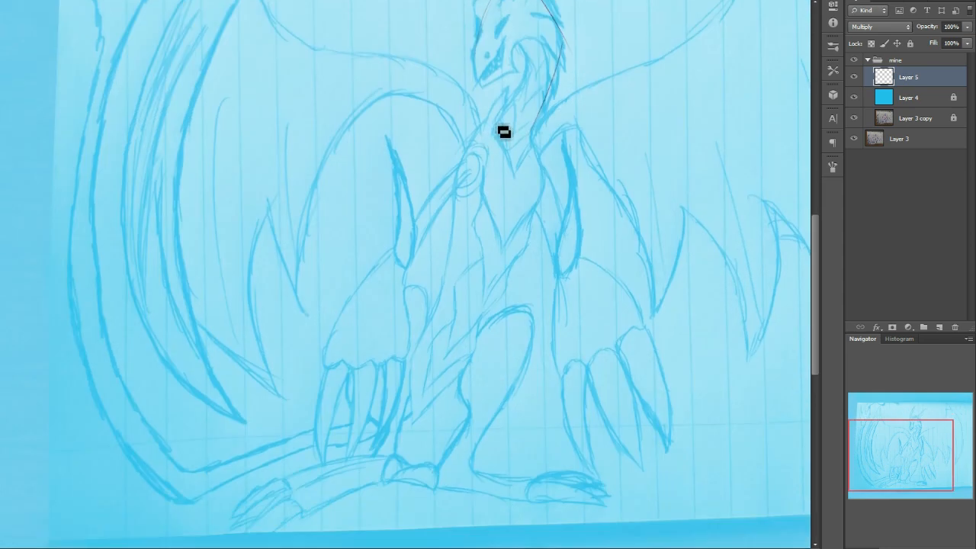
{"action": "left_click_drag", "start_coordinate": [511, 104], "coordinate": [455, 158]}
{"action": "mouse_move", "coordinate": [529, 133]}
{"action": "left_mouse_down"}
{"action": "mouse_move", "coordinate": [530, 211]}
{"action": "mouse_move", "coordinate": [495, 275]}
{"action": "left_mouse_up"}
{"action": "left_click_drag", "start_coordinate": [455, 181], "coordinate": [466, 226]}
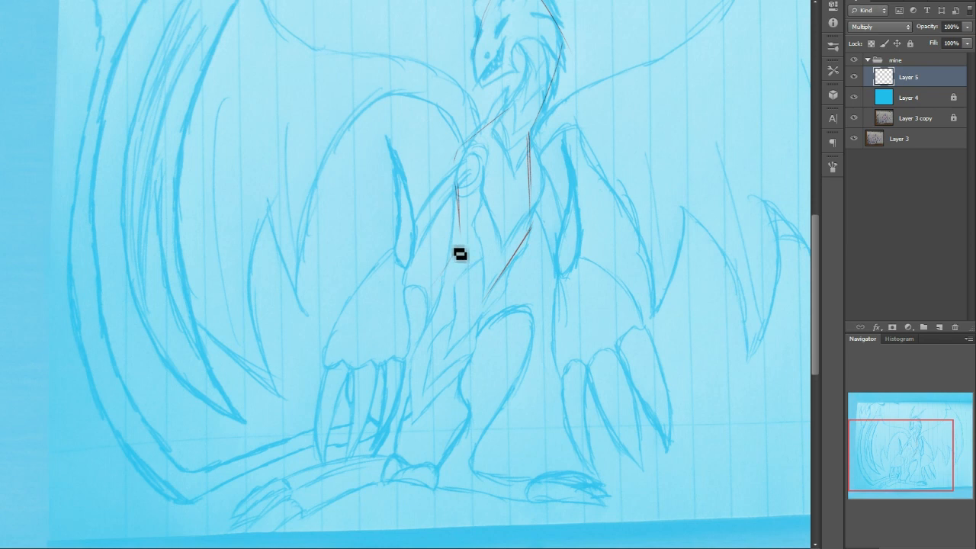
- Extend the torso guide lines down both sides of the waist and meet them in a pointed pelvis shape
{"action": "left_click_drag", "start_coordinate": [457, 245], "coordinate": [437, 274]}
{"action": "left_click_drag", "start_coordinate": [492, 296], "coordinate": [483, 326]}
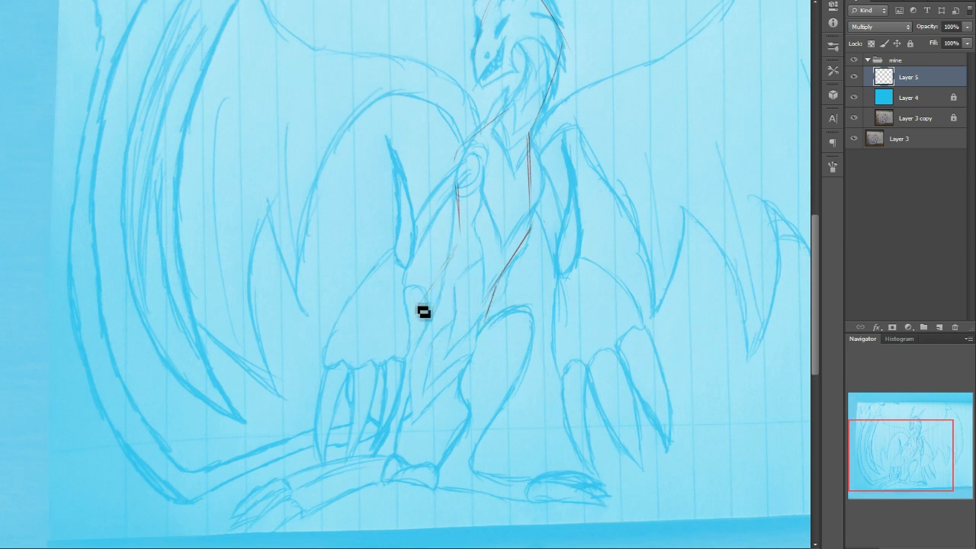
{"action": "mouse_move", "coordinate": [434, 290]}
{"action": "left_mouse_down"}
{"action": "mouse_move", "coordinate": [414, 309]}
{"action": "mouse_move", "coordinate": [425, 389]}
{"action": "mouse_move", "coordinate": [464, 379]}
{"action": "mouse_move", "coordinate": [504, 323]}
{"action": "left_mouse_up"}
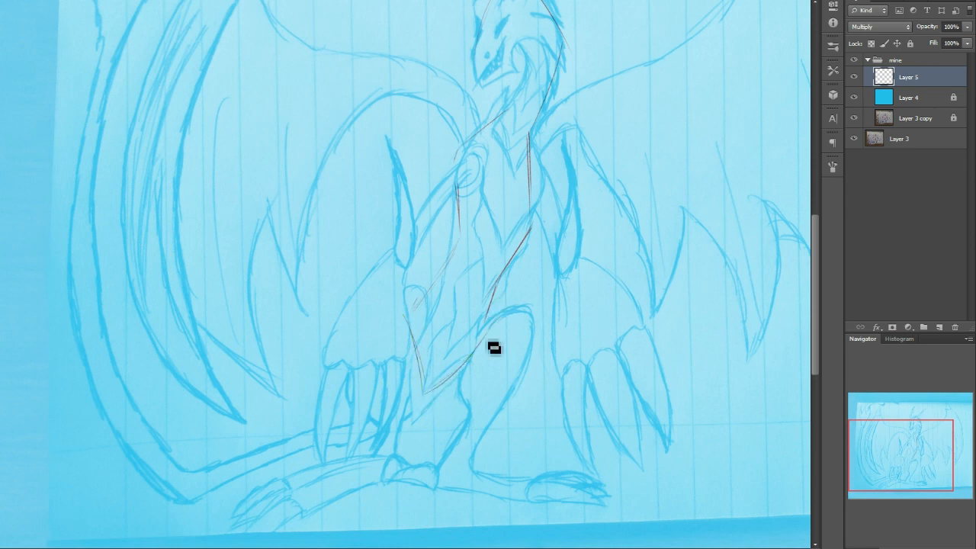
{"action": "left_click_drag", "start_coordinate": [419, 392], "coordinate": [479, 285]}
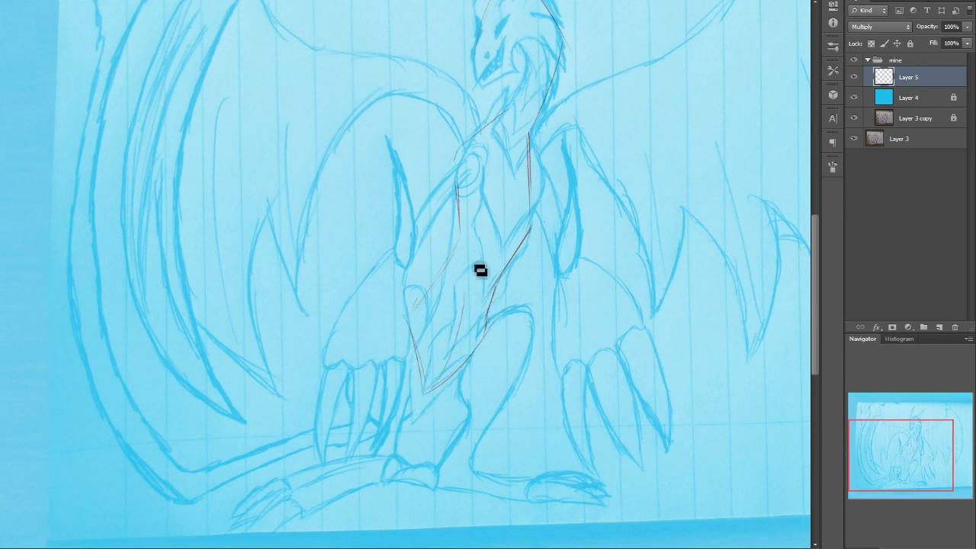
{"action": "key", "text": "ctrl+z"}
{"action": "left_click_drag", "start_coordinate": [426, 391], "coordinate": [471, 308]}
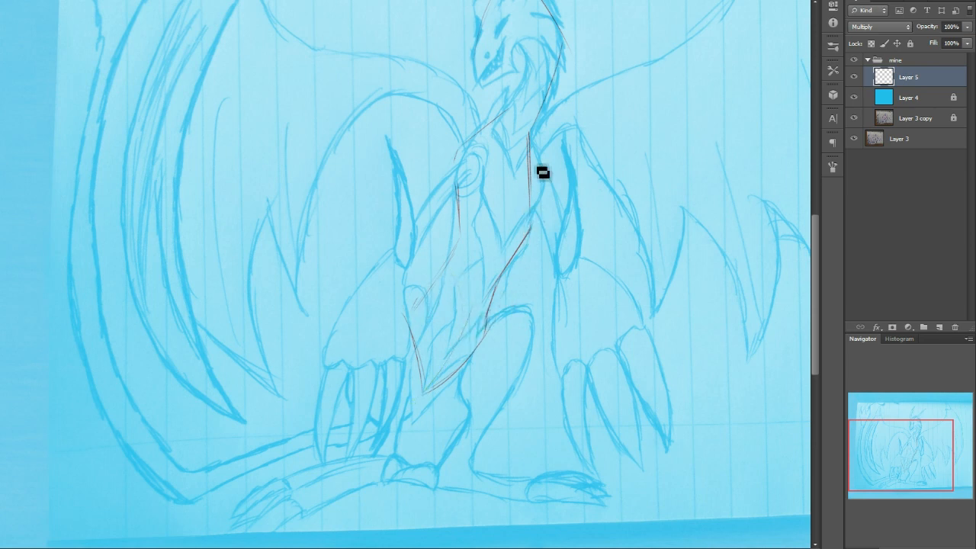
- Add the chest's outer curve, a line across the base of the ribcage and a rounded hip beside the pelvis
{"action": "mouse_move", "coordinate": [530, 131]}
{"action": "left_mouse_down"}
{"action": "mouse_move", "coordinate": [544, 162]}
{"action": "mouse_move", "coordinate": [534, 218]}
{"action": "mouse_move", "coordinate": [503, 276]}
{"action": "left_mouse_up"}
{"action": "left_click_drag", "start_coordinate": [462, 249], "coordinate": [532, 219]}
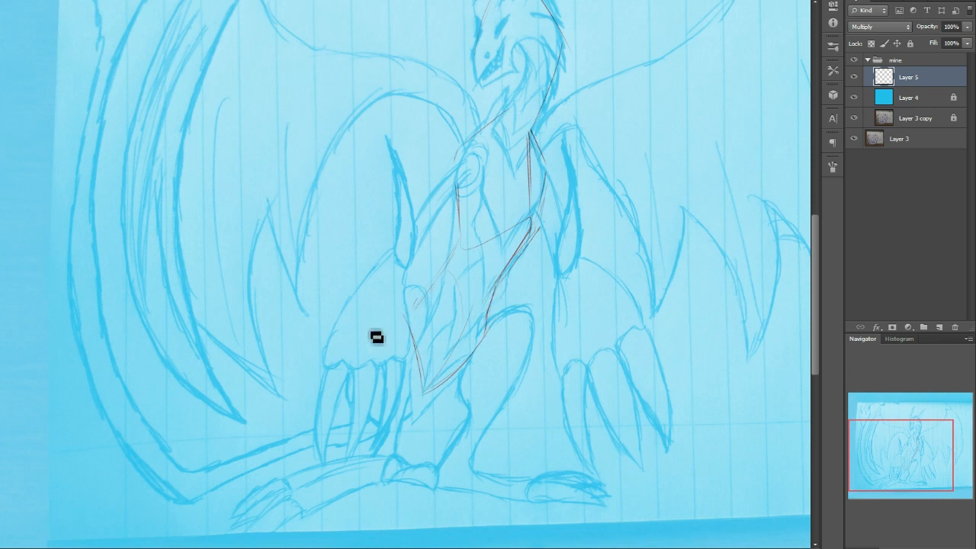
{"action": "mouse_move", "coordinate": [406, 293]}
{"action": "left_mouse_down"}
{"action": "mouse_move", "coordinate": [405, 393]}
{"action": "mouse_move", "coordinate": [393, 334]}
{"action": "mouse_move", "coordinate": [412, 400]}
{"action": "mouse_move", "coordinate": [402, 389]}
{"action": "mouse_move", "coordinate": [411, 287]}
{"action": "left_mouse_up"}
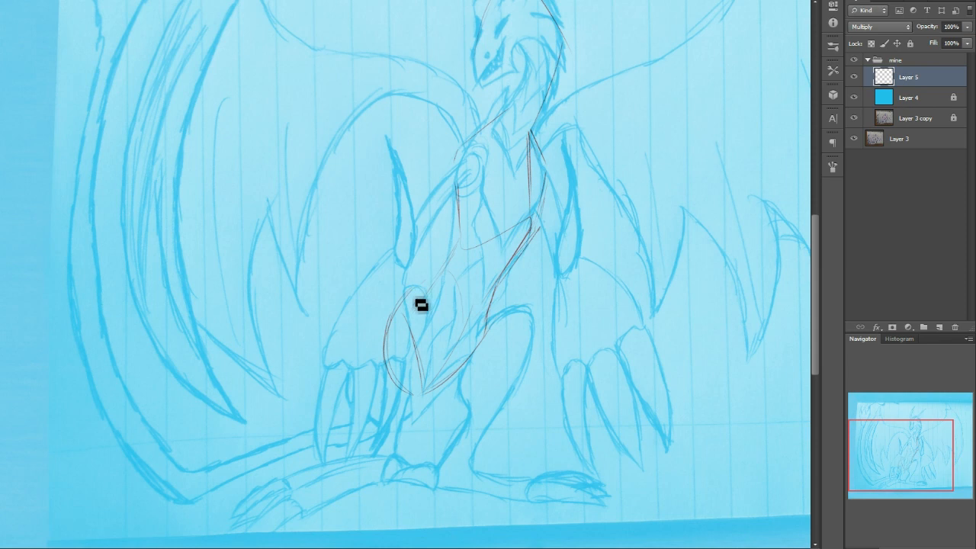
{"action": "mouse_move", "coordinate": [496, 342]}
{"action": "left_mouse_down"}
{"action": "mouse_move", "coordinate": [480, 373]}
{"action": "mouse_move", "coordinate": [414, 396]}
{"action": "left_mouse_up"}
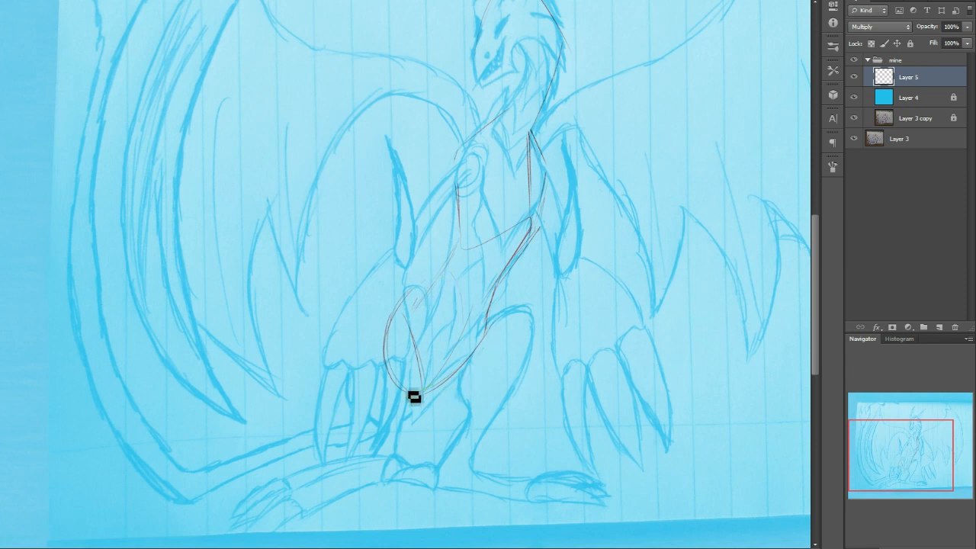
- Sketch the dragon's pointed snout, jawline, eyes, curved cheek and the top of its skull
{"action": "left_click_drag", "start_coordinate": [913, 436], "coordinate": [912, 413]}
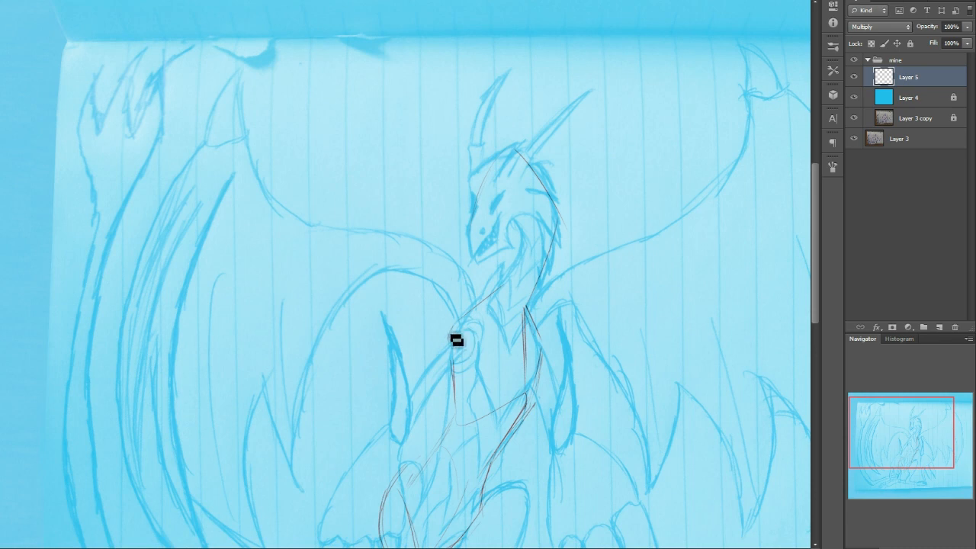
{"action": "left_click_drag", "start_coordinate": [901, 423], "coordinate": [900, 418]}
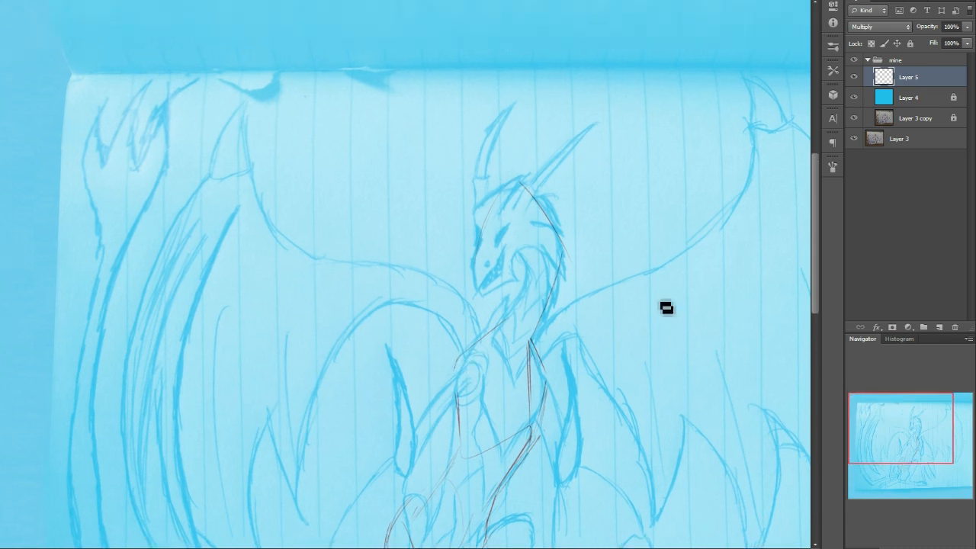
{"action": "left_click_drag", "start_coordinate": [480, 301], "coordinate": [515, 279]}
{"action": "left_click_drag", "start_coordinate": [473, 269], "coordinate": [478, 299]}
{"action": "left_click_drag", "start_coordinate": [477, 295], "coordinate": [525, 287]}
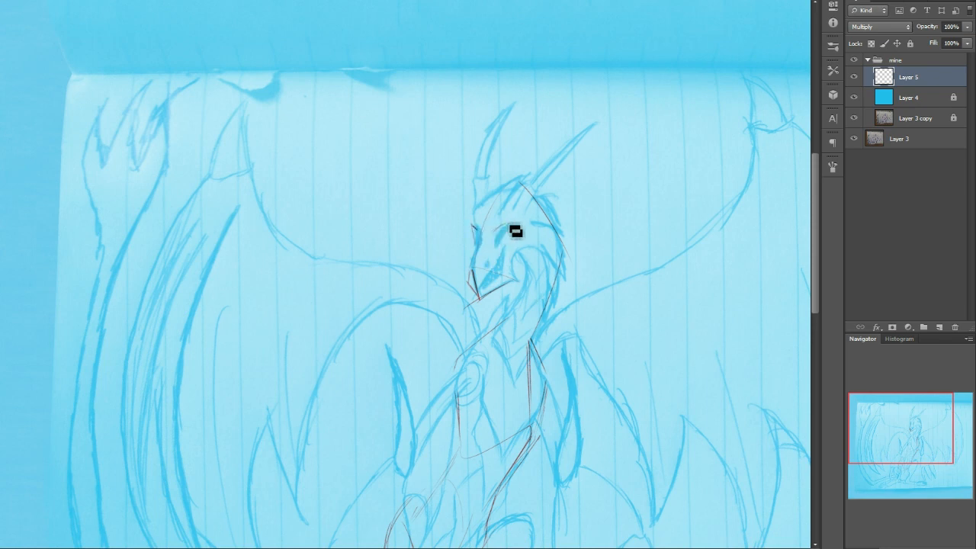
{"action": "mouse_move", "coordinate": [471, 225]}
{"action": "left_mouse_down"}
{"action": "mouse_move", "coordinate": [518, 185]}
{"action": "mouse_move", "coordinate": [557, 201]}
{"action": "mouse_move", "coordinate": [549, 279]}
{"action": "mouse_move", "coordinate": [555, 244]}
{"action": "mouse_move", "coordinate": [544, 222]}
{"action": "mouse_move", "coordinate": [548, 259]}
{"action": "mouse_move", "coordinate": [537, 207]}
{"action": "mouse_move", "coordinate": [550, 254]}
{"action": "mouse_move", "coordinate": [546, 264]}
{"action": "mouse_move", "coordinate": [545, 244]}
{"action": "mouse_move", "coordinate": [542, 255]}
{"action": "mouse_move", "coordinate": [528, 252]}
{"action": "mouse_move", "coordinate": [524, 285]}
{"action": "left_mouse_up"}
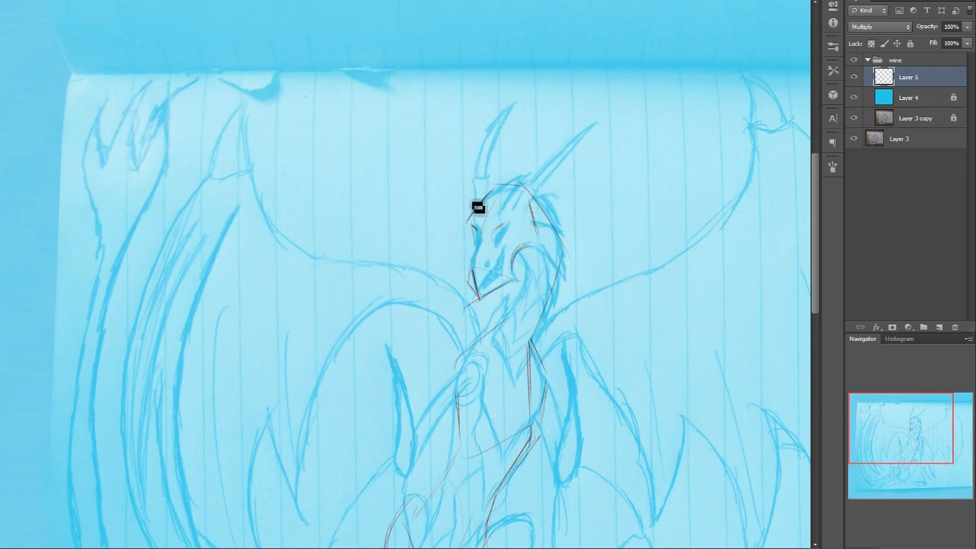
- Sketch guide lines for the two horns rising from the head and join their tips with a line
{"action": "left_click_drag", "start_coordinate": [473, 214], "coordinate": [513, 134]}
{"action": "left_click_drag", "start_coordinate": [530, 203], "coordinate": [581, 136]}
{"action": "left_click_drag", "start_coordinate": [508, 135], "coordinate": [597, 124]}
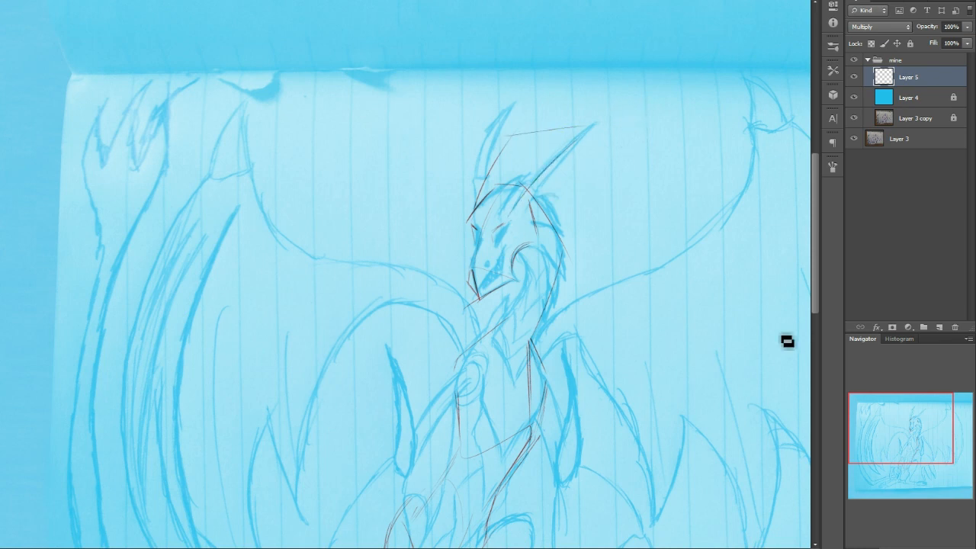
- Lighten the blue Layer 4 with Hue/Saturation, using Saturation +21 and Lightness +41
{"action": "mouse_move", "coordinate": [955, 430]}
{"action": "left_mouse_down"}
{"action": "mouse_move", "coordinate": [944, 453]}
{"action": "mouse_move", "coordinate": [954, 430]}
{"action": "left_mouse_up"}
{"action": "left_click_drag", "start_coordinate": [917, 448], "coordinate": [915, 472]}
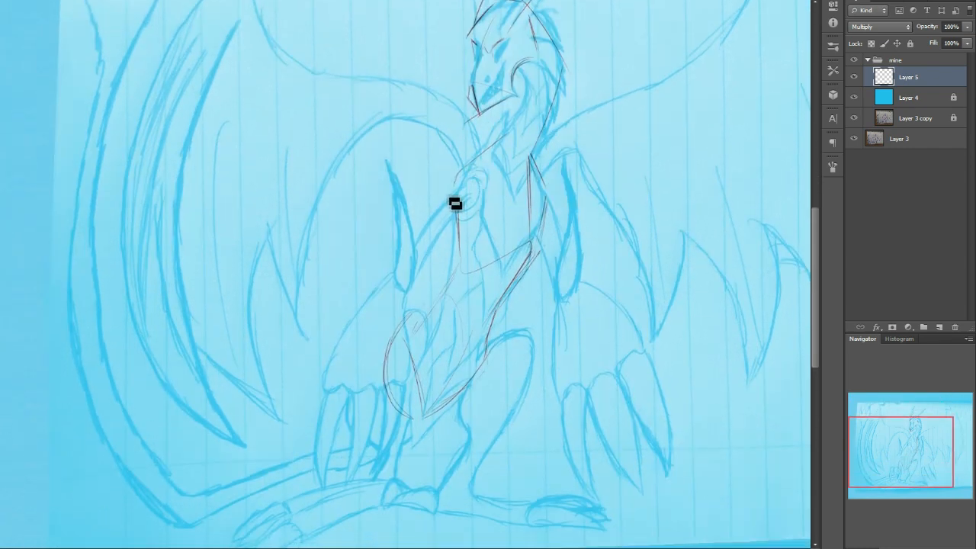
{"action": "left_click", "coordinate": [913, 99]}
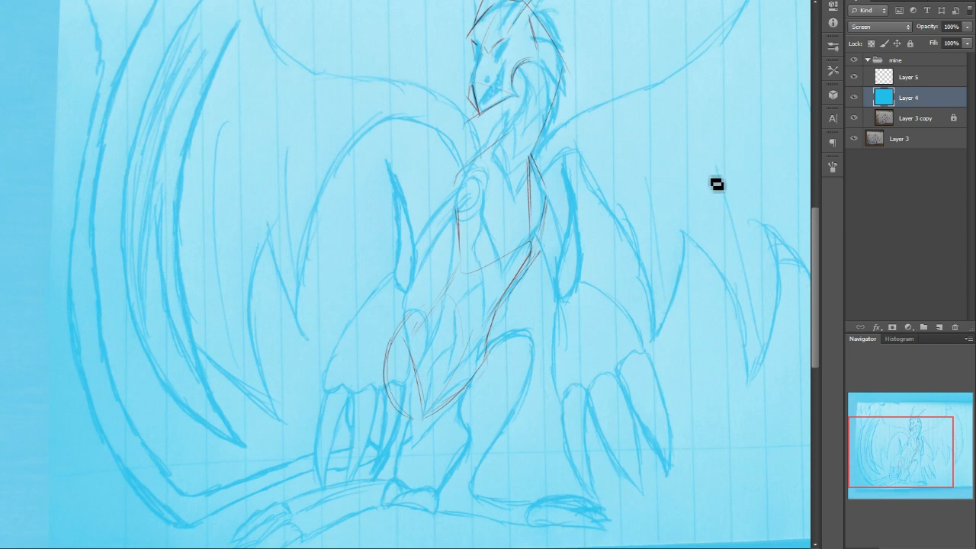
{"action": "key", "text": "ctrl+u"}
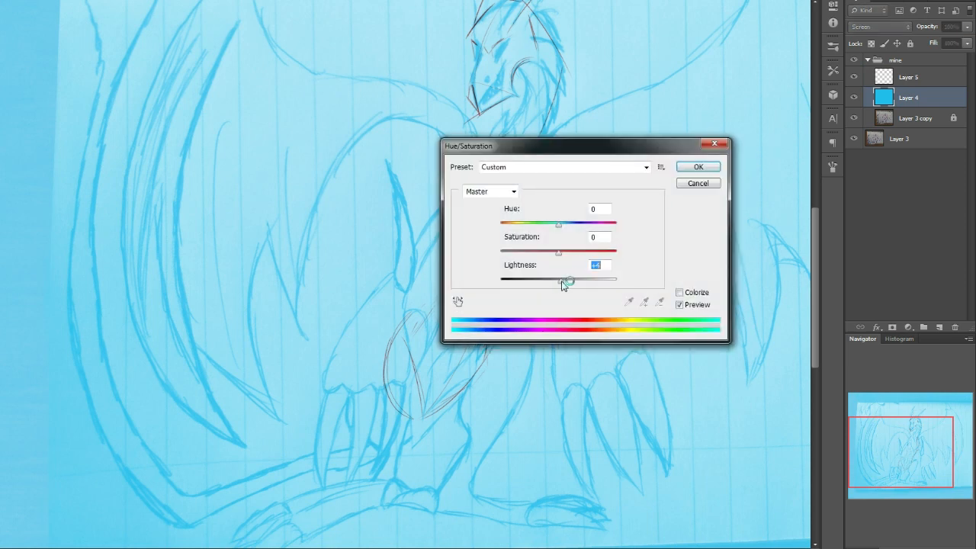
{"action": "left_click_drag", "start_coordinate": [562, 285], "coordinate": [574, 284]}
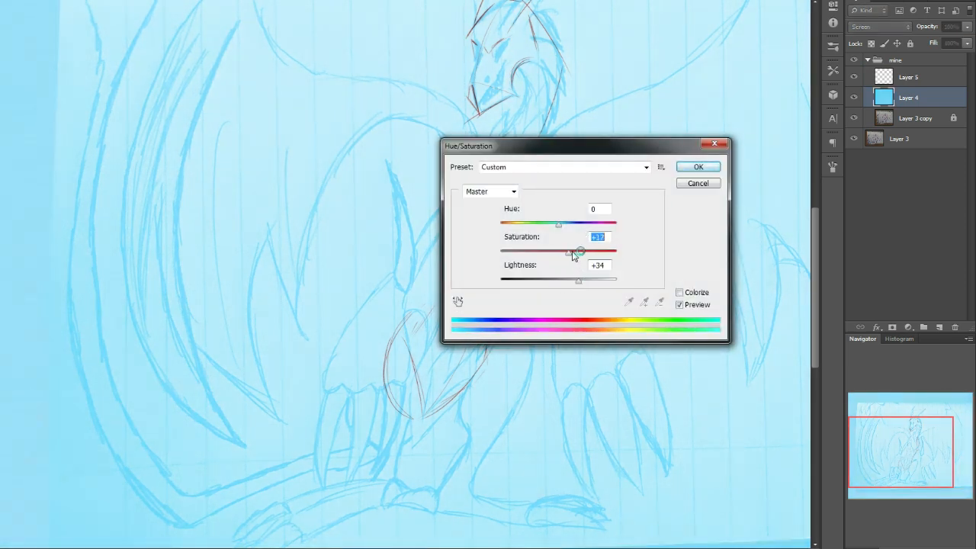
{"action": "left_click", "coordinate": [582, 281]}
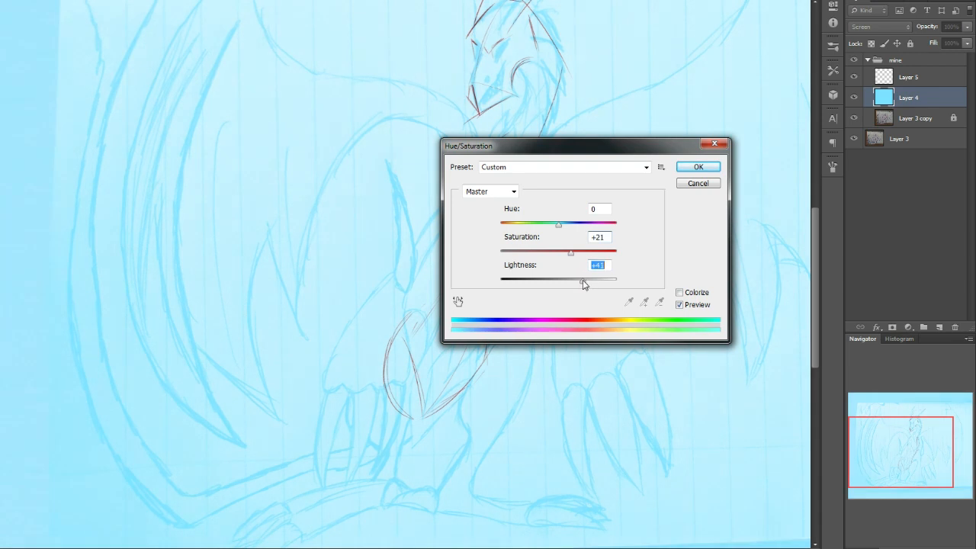
{"action": "left_click", "coordinate": [692, 171]}
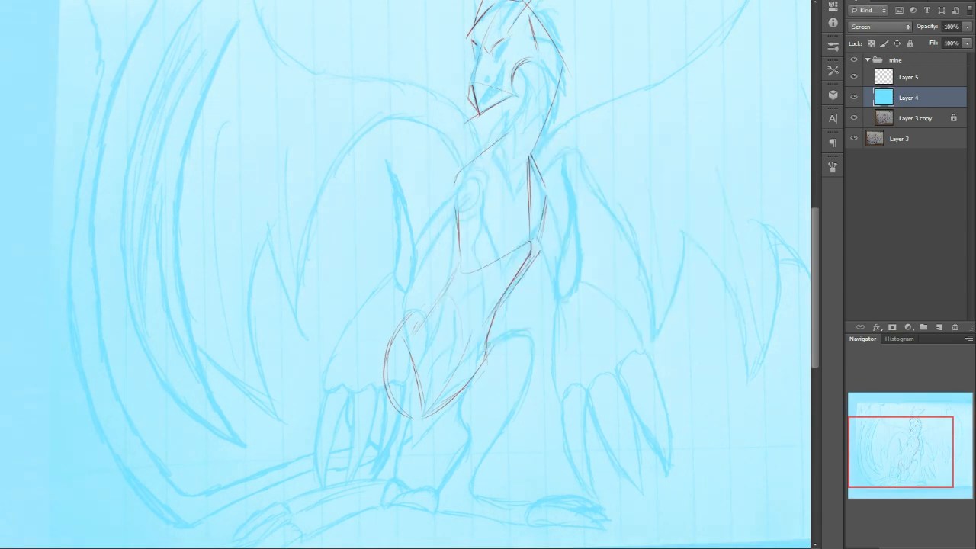
- Lock Layer 4 again and return to Layer 5 for sketching
{"action": "left_click_drag", "start_coordinate": [936, 451], "coordinate": [924, 434]}
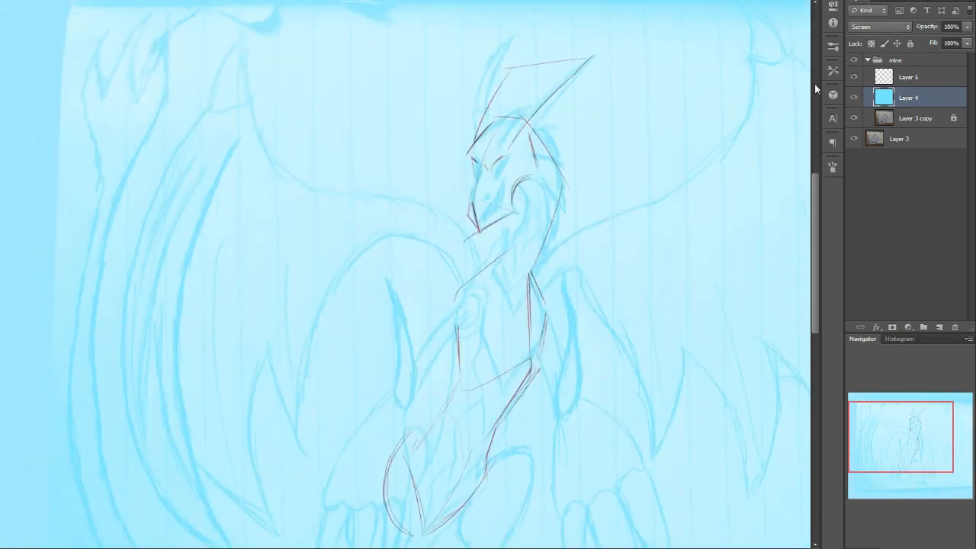
{"action": "left_click", "coordinate": [910, 43]}
{"action": "left_click", "coordinate": [873, 77]}
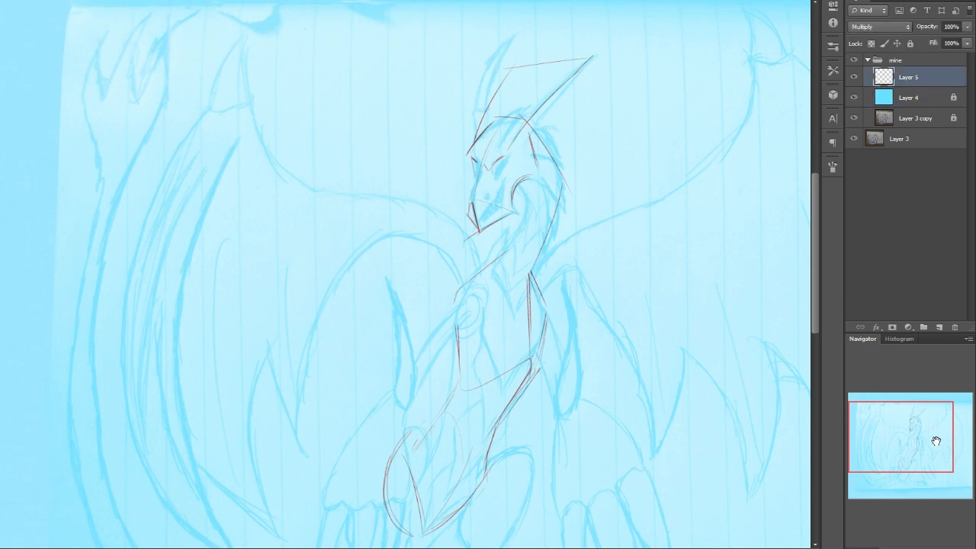
- Sketch guide lines for both of the dragon's arms, running outward and down from the shoulders past the elbows
{"action": "left_click_drag", "start_coordinate": [937, 441], "coordinate": [933, 450]}
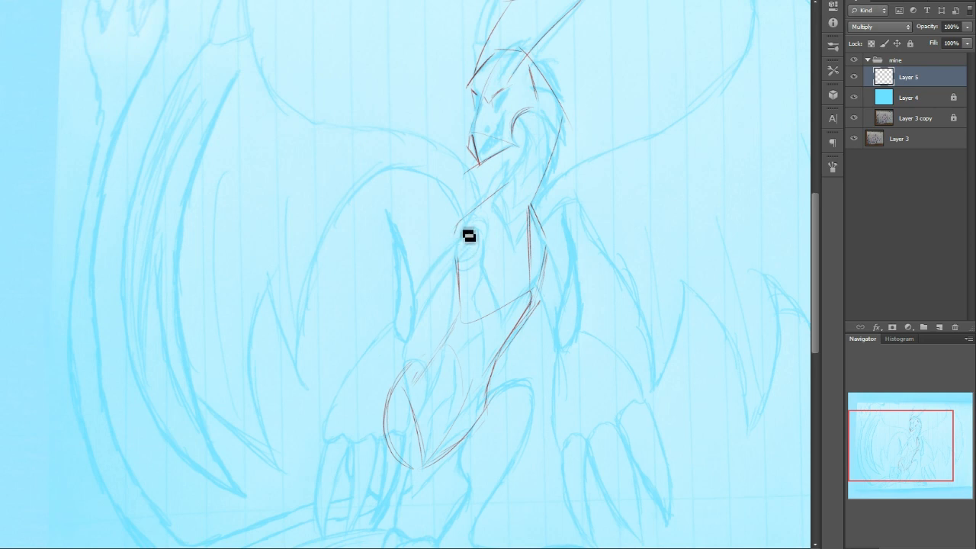
{"action": "left_click_drag", "start_coordinate": [892, 465], "coordinate": [889, 484]}
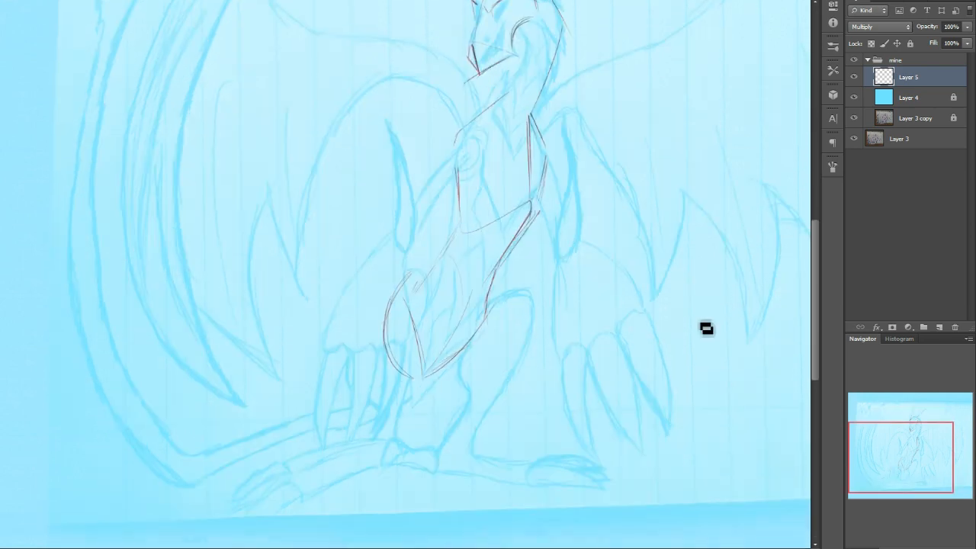
{"action": "left_click_drag", "start_coordinate": [544, 174], "coordinate": [578, 252]}
{"action": "left_click", "coordinate": [686, 372], "text": "shift"}
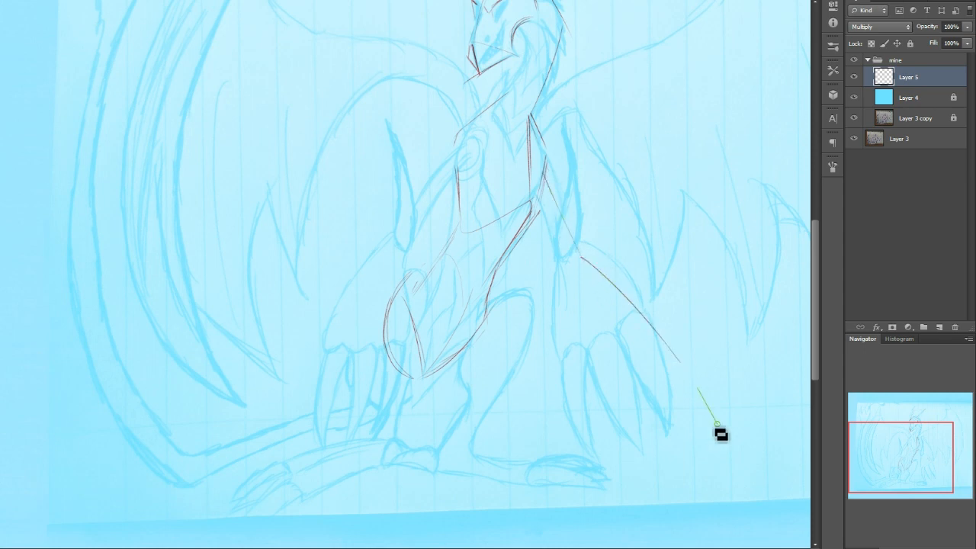
{"action": "mouse_move", "coordinate": [472, 139]}
{"action": "left_mouse_down"}
{"action": "mouse_move", "coordinate": [362, 252]}
{"action": "mouse_move", "coordinate": [298, 349]}
{"action": "left_mouse_up"}
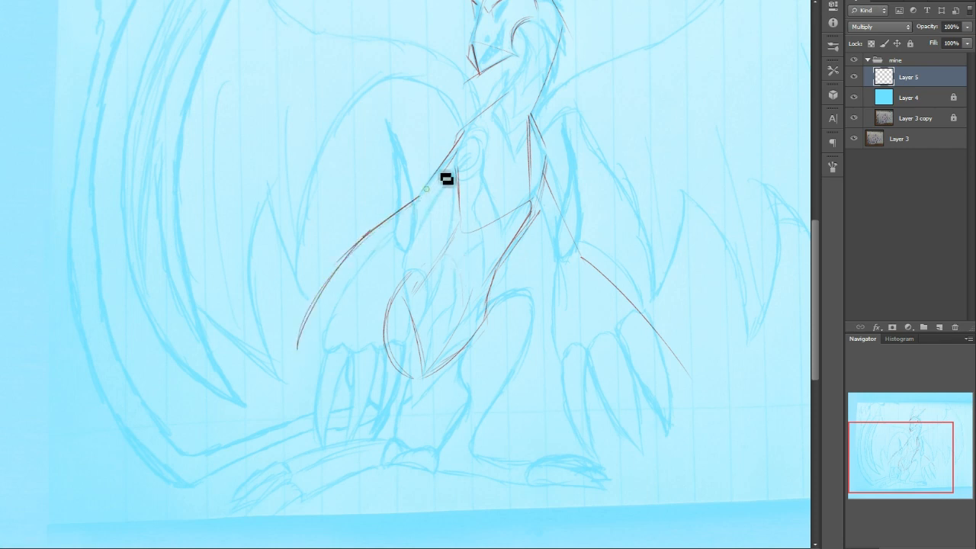
- Sketch the thigh, bent lower leg and foot guide lines for the leg on the viewer's right
{"action": "left_click_drag", "start_coordinate": [925, 446], "coordinate": [929, 424]}
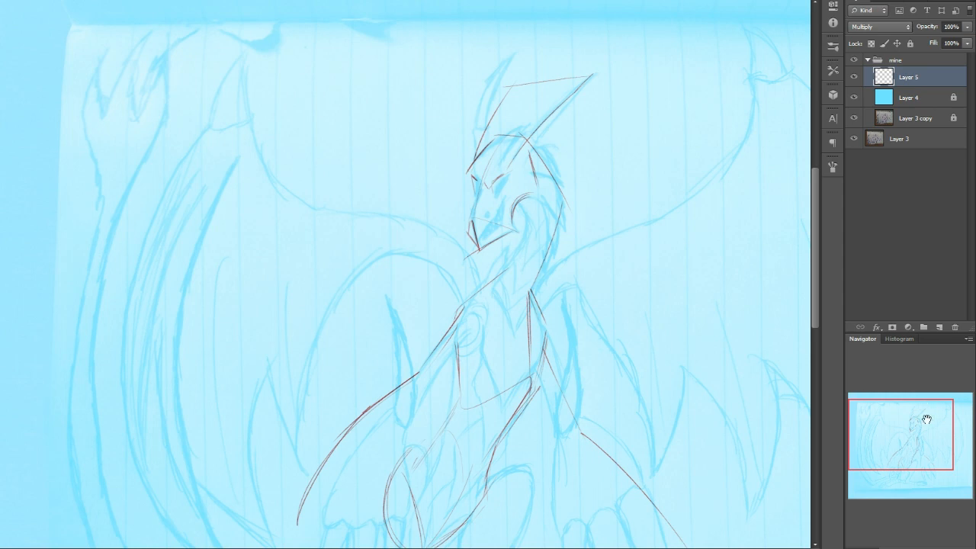
{"action": "left_click_drag", "start_coordinate": [926, 421], "coordinate": [940, 415]}
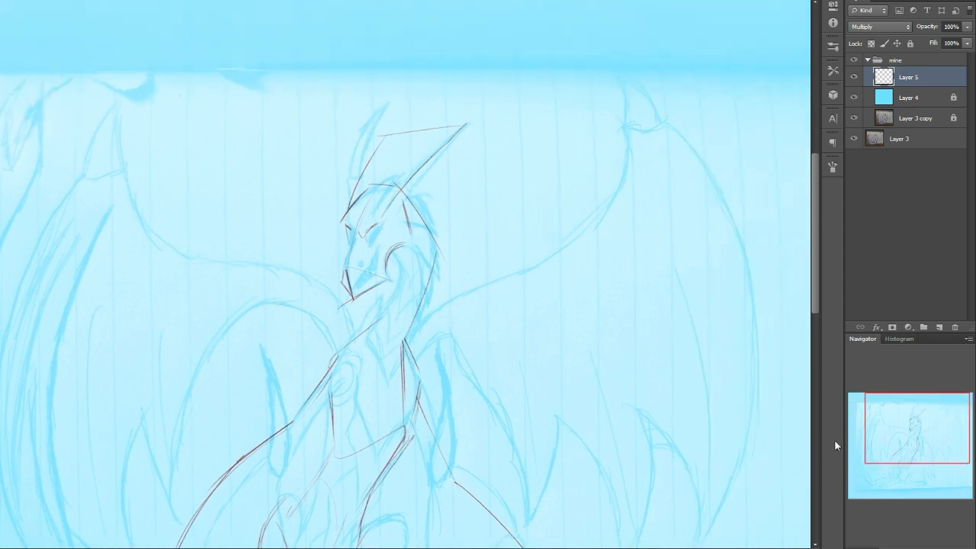
{"action": "left_click_drag", "start_coordinate": [920, 456], "coordinate": [907, 489]}
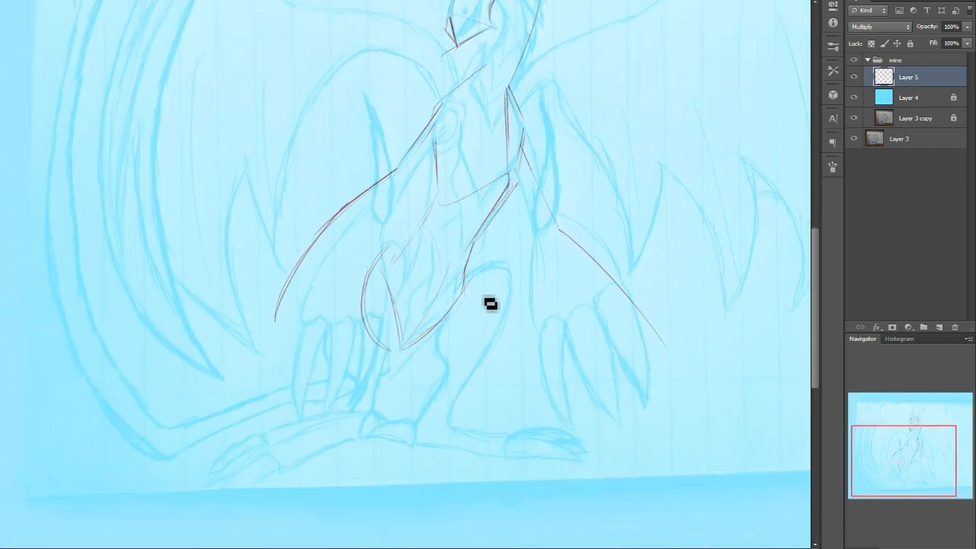
{"action": "left_click_drag", "start_coordinate": [463, 285], "coordinate": [534, 280]}
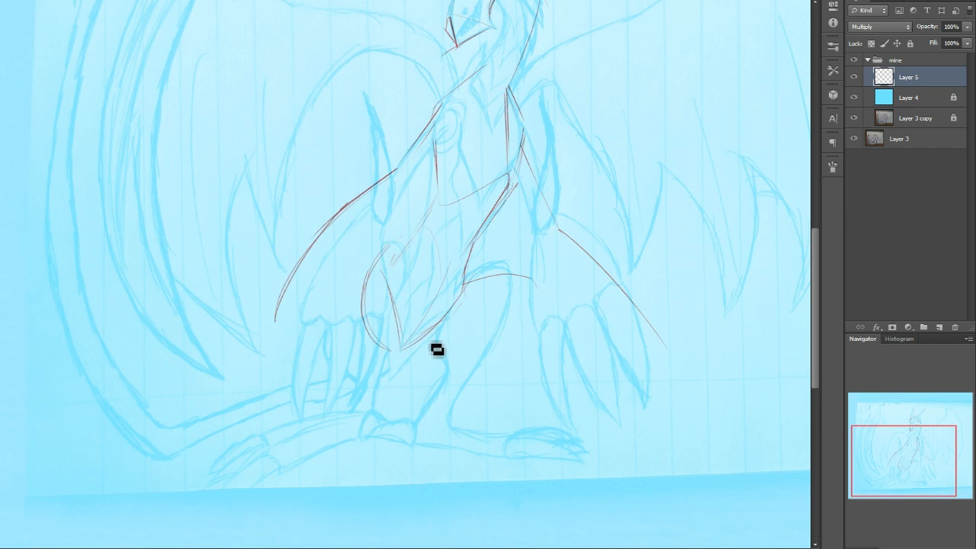
{"action": "mouse_move", "coordinate": [531, 316]}
{"action": "left_mouse_down"}
{"action": "mouse_move", "coordinate": [421, 396]}
{"action": "mouse_move", "coordinate": [503, 460]}
{"action": "mouse_move", "coordinate": [542, 440]}
{"action": "left_mouse_up"}
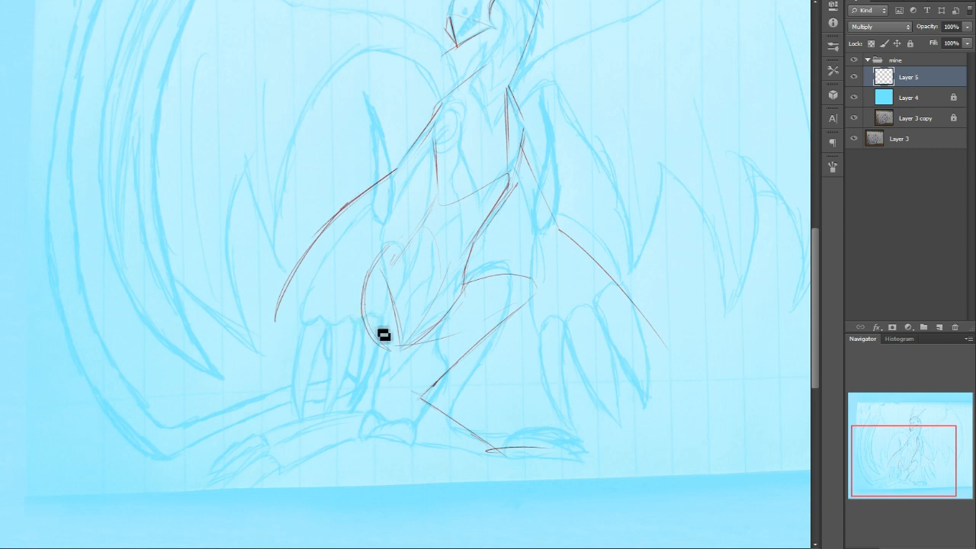
- Sketch the thigh, knee, lower leg and foot guide lines for the leg on the viewer's left
{"action": "mouse_move", "coordinate": [349, 268]}
{"action": "left_mouse_down"}
{"action": "mouse_move", "coordinate": [406, 319]}
{"action": "mouse_move", "coordinate": [332, 332]}
{"action": "mouse_move", "coordinate": [327, 280]}
{"action": "mouse_move", "coordinate": [363, 379]}
{"action": "mouse_move", "coordinate": [341, 356]}
{"action": "left_mouse_up"}
{"action": "mouse_move", "coordinate": [313, 280]}
{"action": "left_mouse_down"}
{"action": "mouse_move", "coordinate": [335, 306]}
{"action": "mouse_move", "coordinate": [322, 290]}
{"action": "mouse_move", "coordinate": [334, 334]}
{"action": "mouse_move", "coordinate": [360, 393]}
{"action": "left_mouse_up"}
{"action": "left_click_drag", "start_coordinate": [333, 430], "coordinate": [261, 463]}
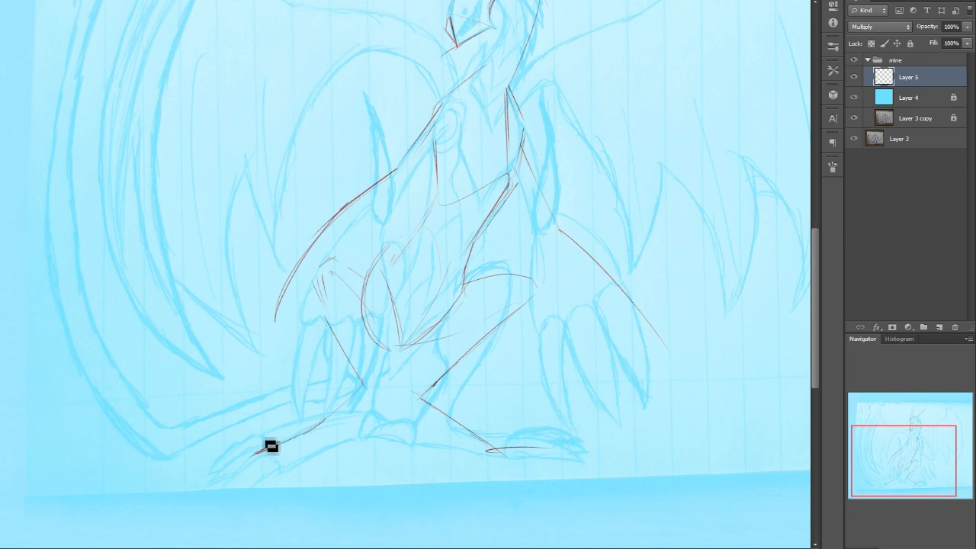
- Sketch guide lines for both wing arms, running from the shoulders outward and up to the wing joints
{"action": "left_click_drag", "start_coordinate": [912, 442], "coordinate": [926, 419]}
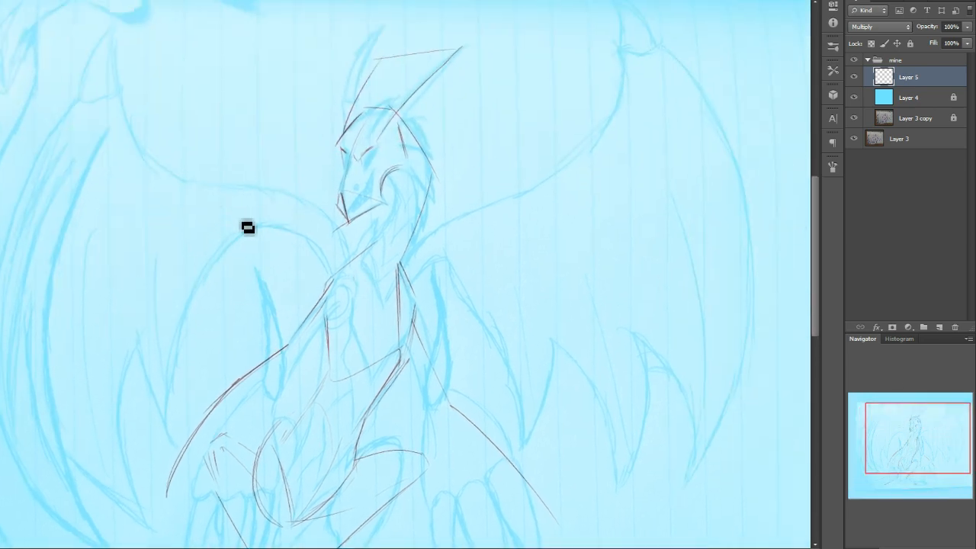
{"action": "mouse_move", "coordinate": [123, 103]}
{"action": "left_mouse_down"}
{"action": "mouse_move", "coordinate": [186, 226]}
{"action": "mouse_move", "coordinate": [135, 129]}
{"action": "mouse_move", "coordinate": [178, 211]}
{"action": "mouse_move", "coordinate": [296, 196]}
{"action": "mouse_move", "coordinate": [205, 207]}
{"action": "mouse_move", "coordinate": [271, 187]}
{"action": "left_mouse_up"}
{"action": "mouse_move", "coordinate": [167, 199]}
{"action": "left_mouse_down"}
{"action": "mouse_move", "coordinate": [277, 180]}
{"action": "mouse_move", "coordinate": [340, 262]}
{"action": "left_mouse_up"}
{"action": "mouse_move", "coordinate": [431, 256]}
{"action": "left_mouse_down"}
{"action": "mouse_move", "coordinate": [501, 197]}
{"action": "mouse_move", "coordinate": [611, 175]}
{"action": "mouse_move", "coordinate": [625, 68]}
{"action": "left_mouse_up"}
- Sketch the waist and hip contour, then outline the thigh and lower leg on the viewer's right
{"action": "left_click_drag", "start_coordinate": [922, 414], "coordinate": [881, 467]}
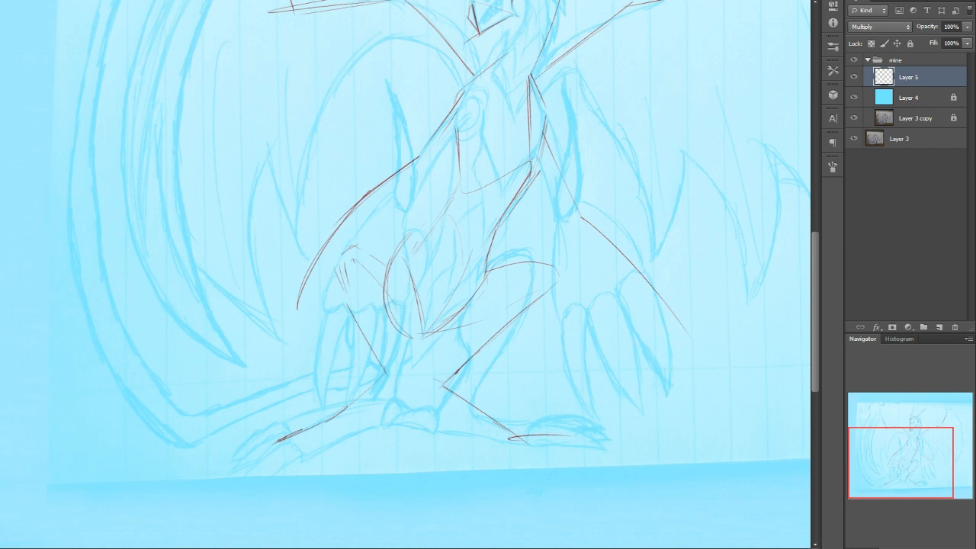
{"action": "mouse_move", "coordinate": [879, 450]}
{"action": "left_mouse_down"}
{"action": "mouse_move", "coordinate": [886, 414]}
{"action": "mouse_move", "coordinate": [876, 456]}
{"action": "left_mouse_up"}
{"action": "left_click_drag", "start_coordinate": [404, 244], "coordinate": [433, 227]}
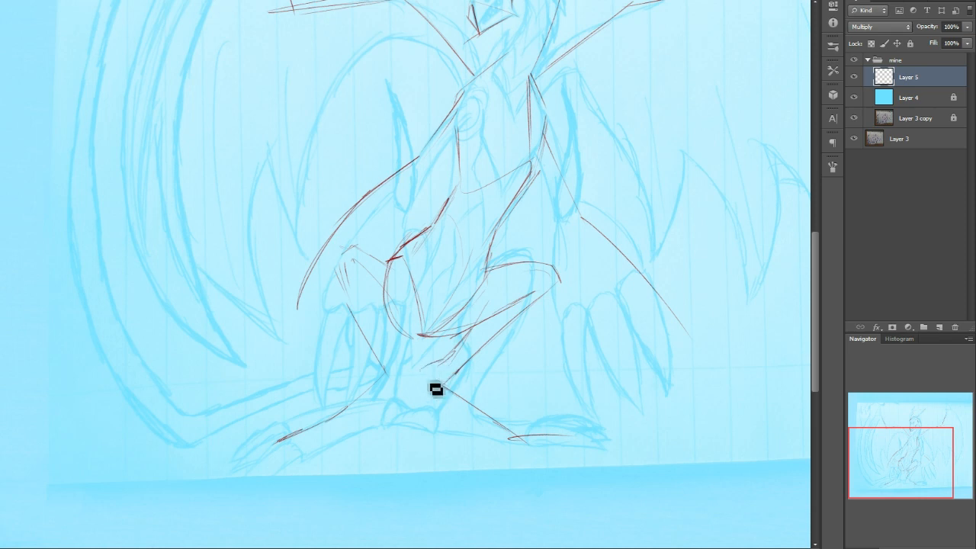
{"action": "mouse_move", "coordinate": [451, 355]}
{"action": "left_mouse_down"}
{"action": "mouse_move", "coordinate": [420, 376]}
{"action": "mouse_move", "coordinate": [495, 433]}
{"action": "left_mouse_up"}
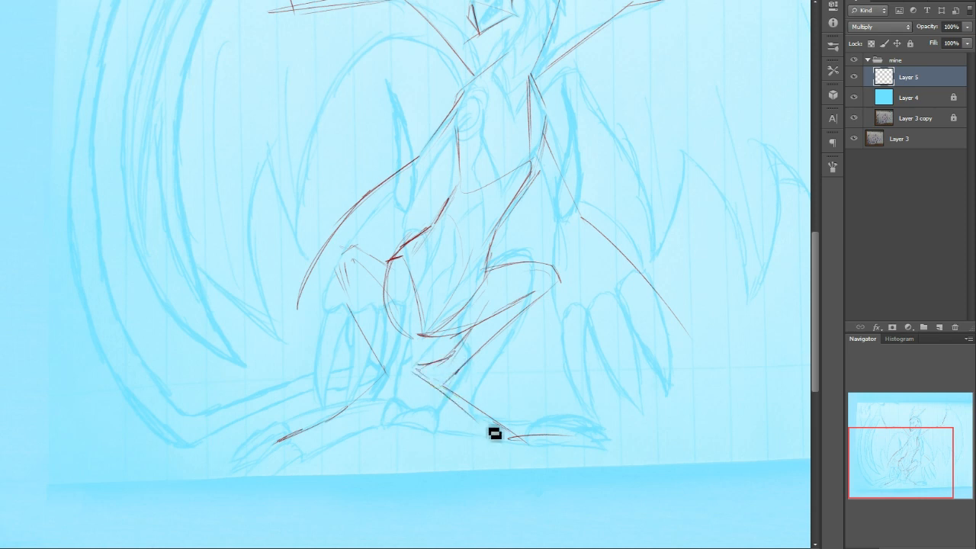
{"action": "left_click_drag", "start_coordinate": [473, 390], "coordinate": [527, 435]}
{"action": "mouse_move", "coordinate": [484, 399]}
{"action": "left_mouse_down"}
{"action": "mouse_move", "coordinate": [527, 415]}
{"action": "mouse_move", "coordinate": [488, 422]}
{"action": "mouse_move", "coordinate": [531, 443]}
{"action": "left_mouse_up"}
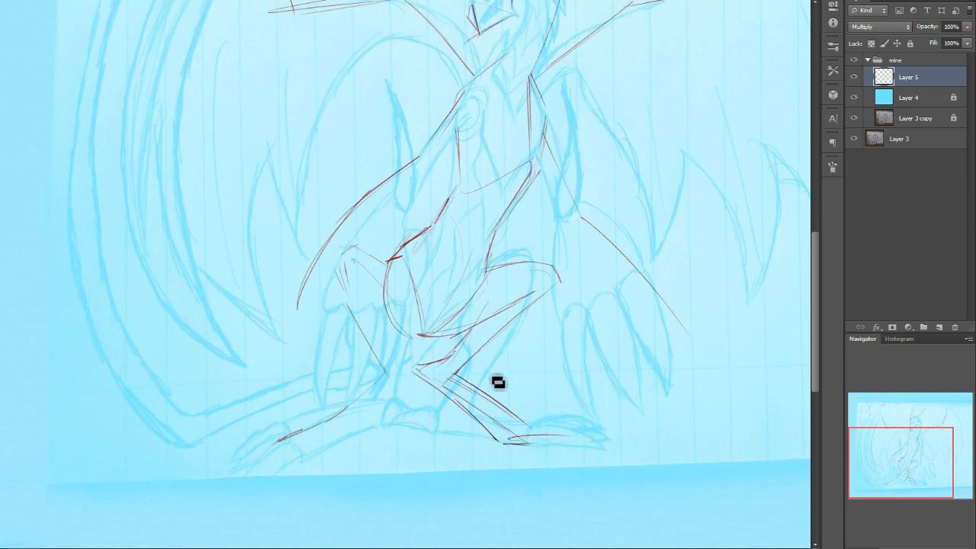
- Outline the knee, shin, calf and ankle of the leg on the viewer's left, joining the knee to the hip
{"action": "mouse_move", "coordinate": [356, 247]}
{"action": "left_mouse_down"}
{"action": "mouse_move", "coordinate": [340, 271]}
{"action": "mouse_move", "coordinate": [361, 334]}
{"action": "mouse_move", "coordinate": [344, 283]}
{"action": "mouse_move", "coordinate": [348, 324]}
{"action": "mouse_move", "coordinate": [379, 368]}
{"action": "left_mouse_up"}
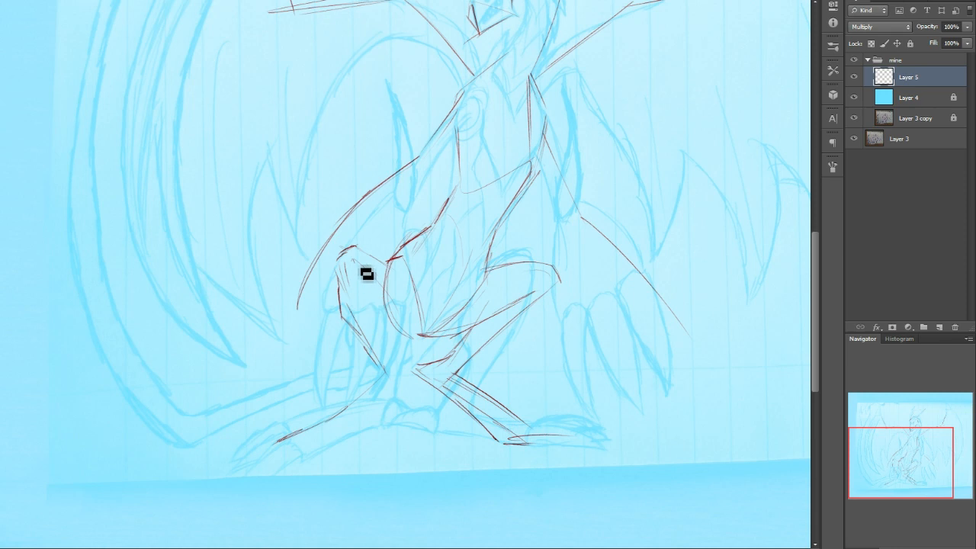
{"action": "left_click_drag", "start_coordinate": [385, 300], "coordinate": [404, 372]}
{"action": "left_click_drag", "start_coordinate": [404, 374], "coordinate": [363, 429]}
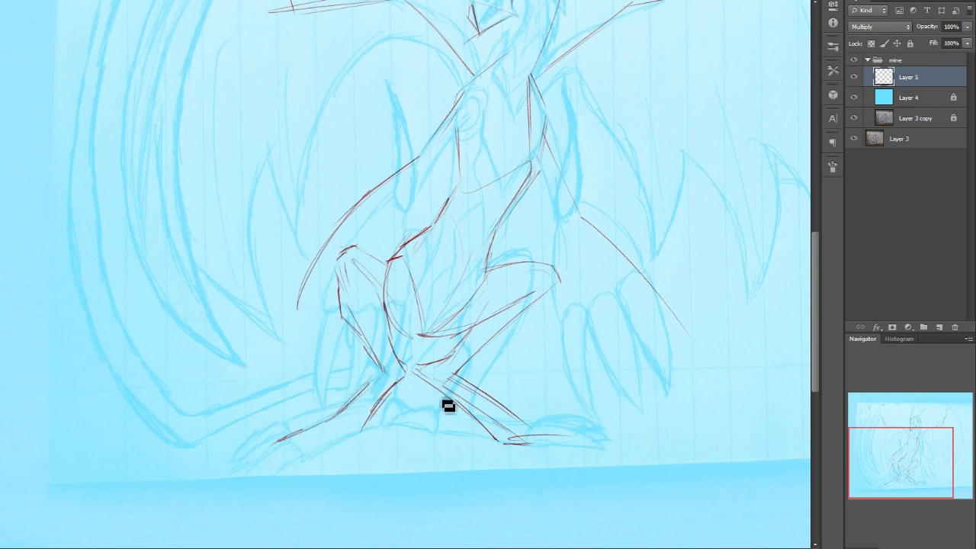
{"action": "left_click_drag", "start_coordinate": [379, 258], "coordinate": [393, 265]}
- Sketch the long pointed toes and the small back claw of the foot on the viewer's left
{"action": "left_click_drag", "start_coordinate": [901, 455], "coordinate": [900, 442]}
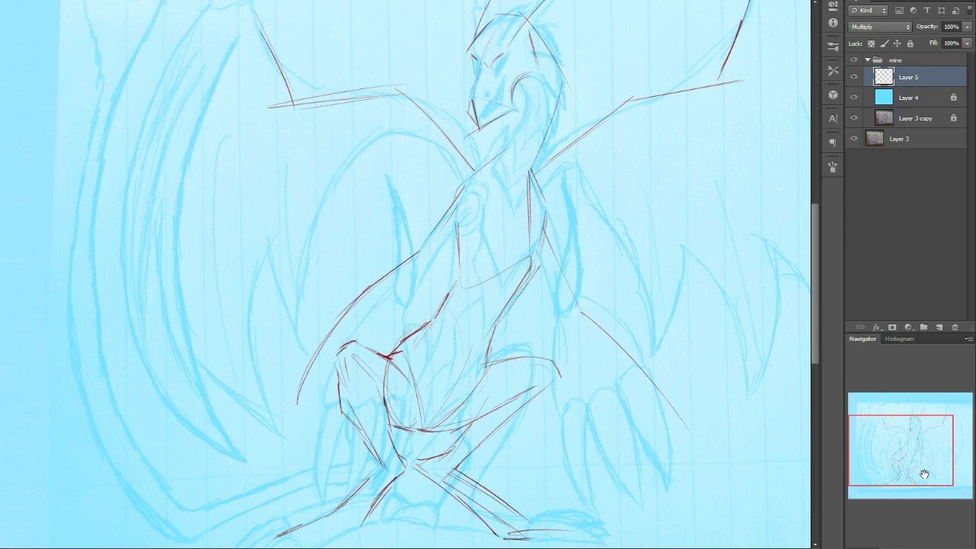
{"action": "left_click_drag", "start_coordinate": [926, 467], "coordinate": [926, 467]}
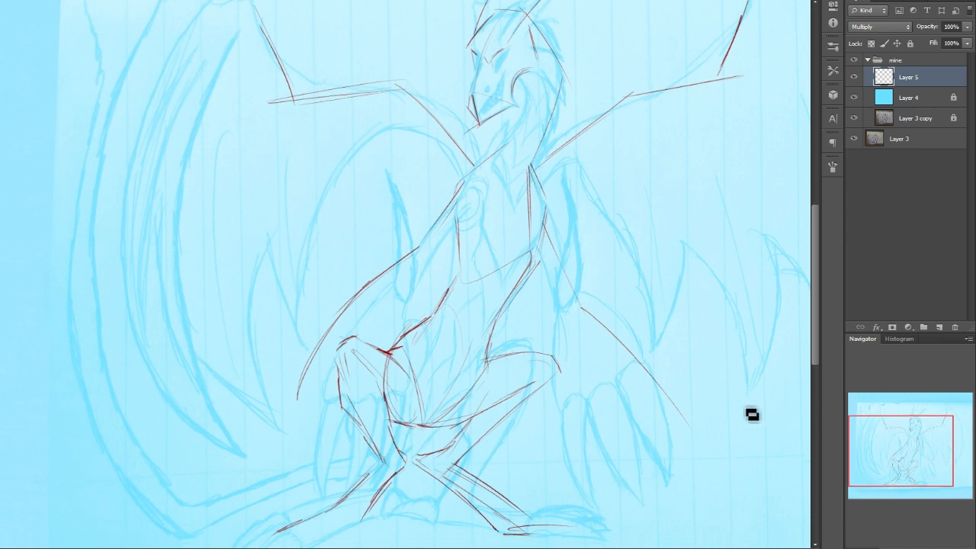
{"action": "left_click_drag", "start_coordinate": [923, 436], "coordinate": [917, 459]}
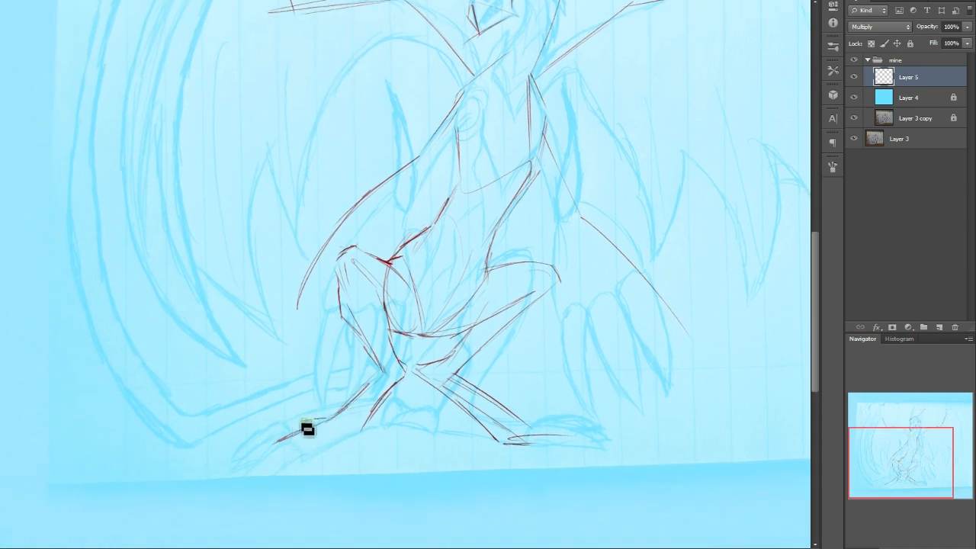
{"action": "mouse_move", "coordinate": [253, 453]}
{"action": "left_mouse_down"}
{"action": "mouse_move", "coordinate": [300, 428]}
{"action": "mouse_move", "coordinate": [269, 459]}
{"action": "mouse_move", "coordinate": [334, 430]}
{"action": "mouse_move", "coordinate": [293, 430]}
{"action": "mouse_move", "coordinate": [248, 466]}
{"action": "mouse_move", "coordinate": [304, 443]}
{"action": "left_mouse_up"}
{"action": "mouse_move", "coordinate": [267, 473]}
{"action": "left_mouse_down"}
{"action": "mouse_move", "coordinate": [337, 453]}
{"action": "mouse_move", "coordinate": [360, 431]}
{"action": "left_mouse_up"}
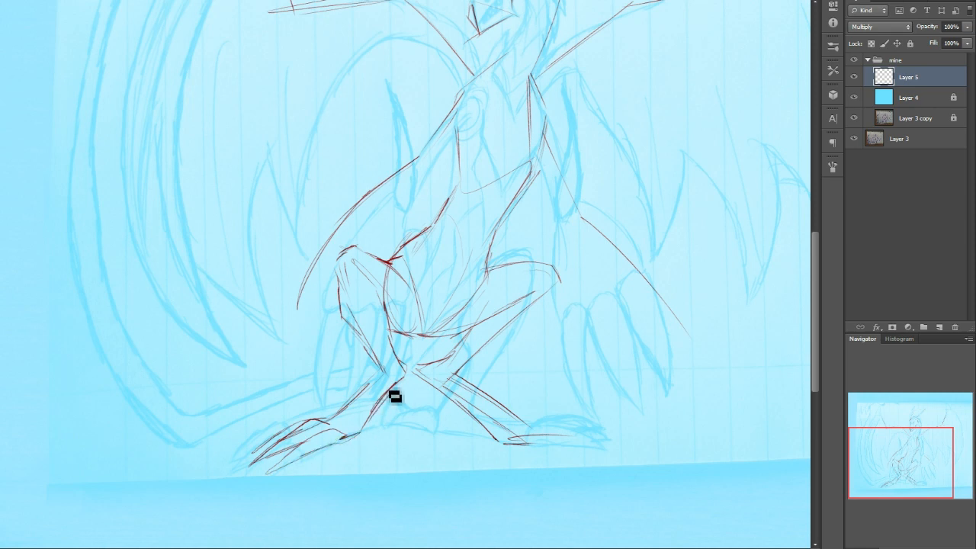
{"action": "mouse_move", "coordinate": [397, 388]}
{"action": "left_mouse_down"}
{"action": "mouse_move", "coordinate": [383, 413]}
{"action": "mouse_move", "coordinate": [401, 413]}
{"action": "mouse_move", "coordinate": [378, 421]}
{"action": "left_mouse_up"}
- Sketch the back claw and rework the foot on the viewer's right with long pointed toes
{"action": "left_click_drag", "start_coordinate": [444, 394], "coordinate": [458, 422]}
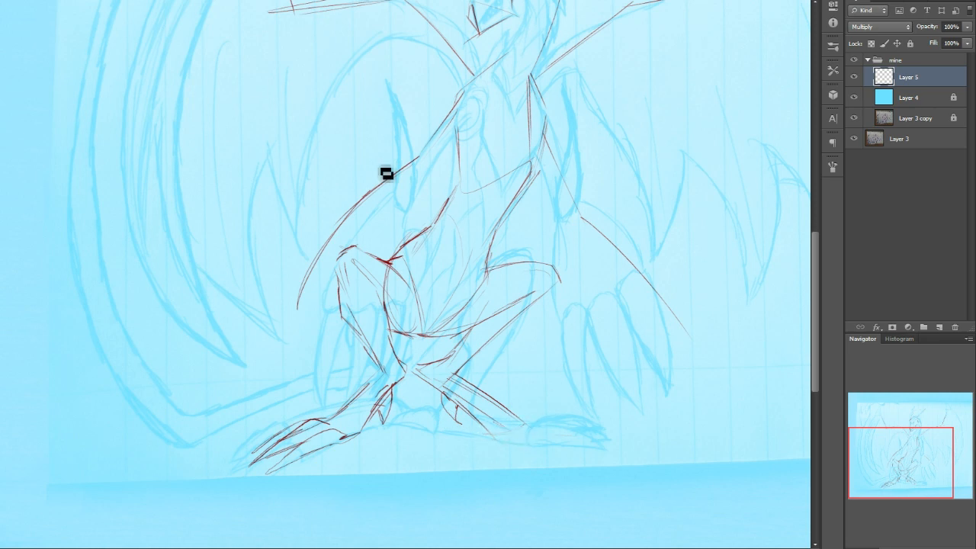
{"action": "left_click_drag", "start_coordinate": [501, 444], "coordinate": [538, 445]}
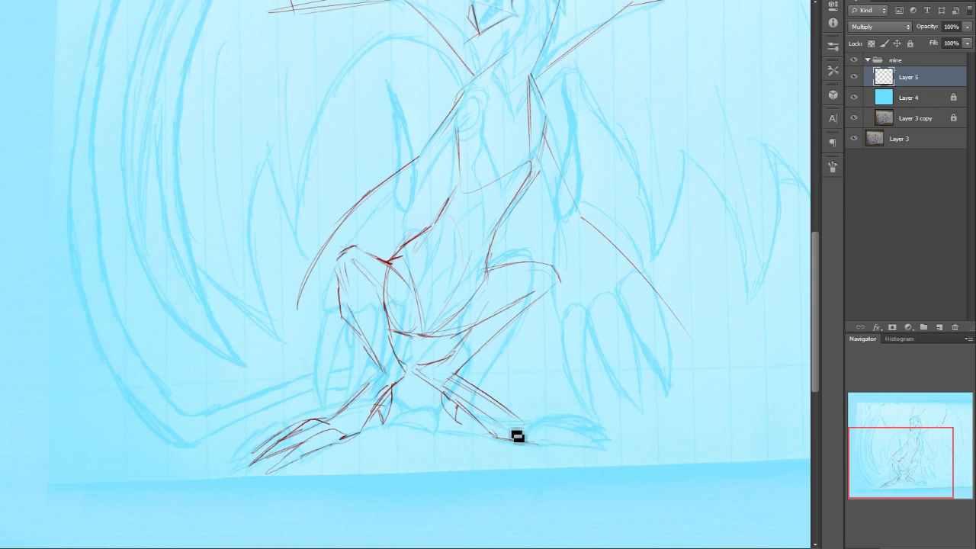
{"action": "left_click_drag", "start_coordinate": [537, 443], "coordinate": [564, 450]}
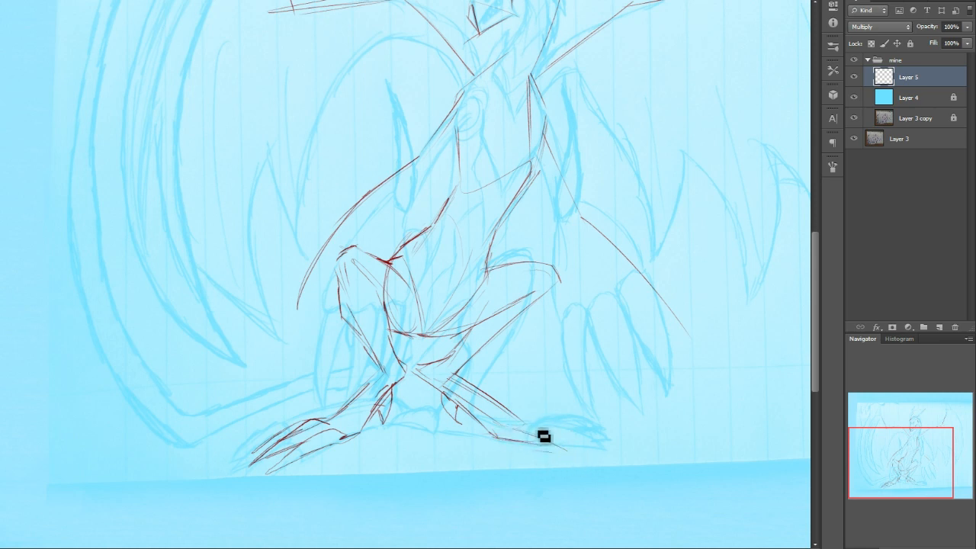
{"action": "left_click_drag", "start_coordinate": [511, 415], "coordinate": [563, 441]}
{"action": "left_click_drag", "start_coordinate": [512, 418], "coordinate": [581, 446]}
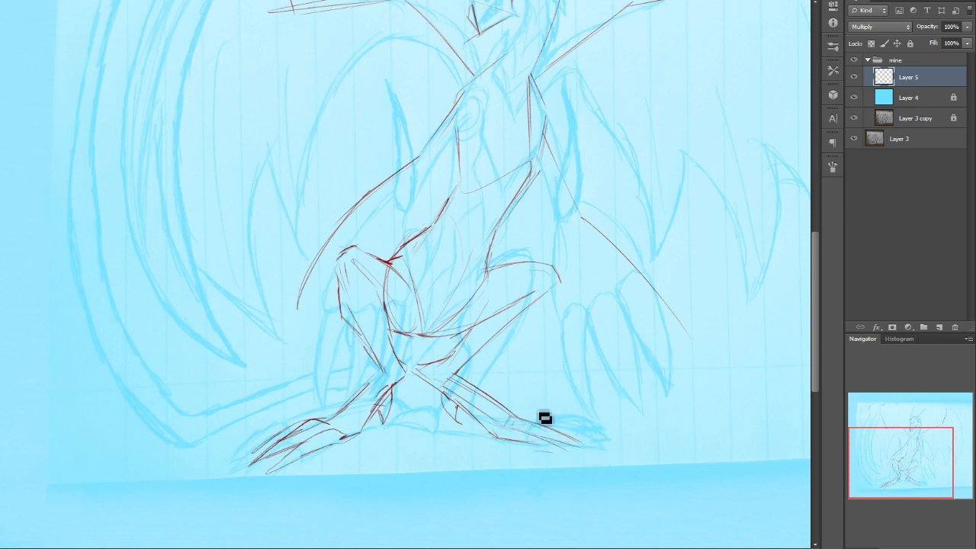
{"action": "left_click_drag", "start_coordinate": [519, 416], "coordinate": [587, 440]}
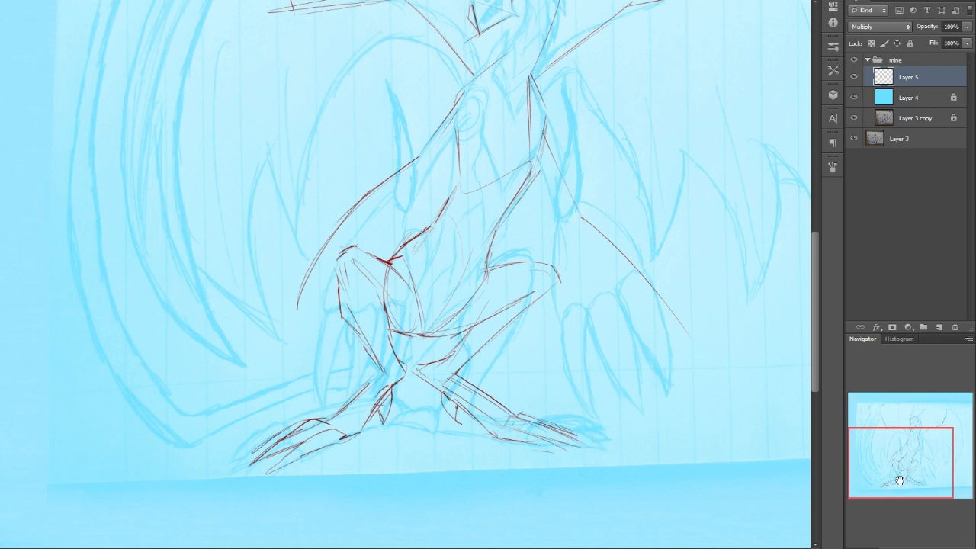
- Sketch the angled line across the upper chest and outline the elbow and outer forearm on the viewer's left
{"action": "left_click_drag", "start_coordinate": [925, 466], "coordinate": [898, 448]}
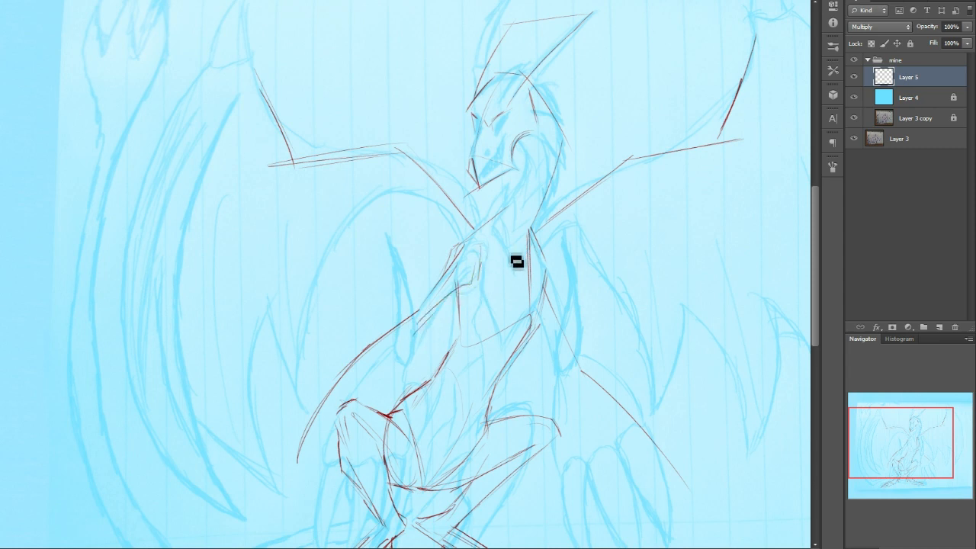
{"action": "left_click_drag", "start_coordinate": [475, 244], "coordinate": [539, 279]}
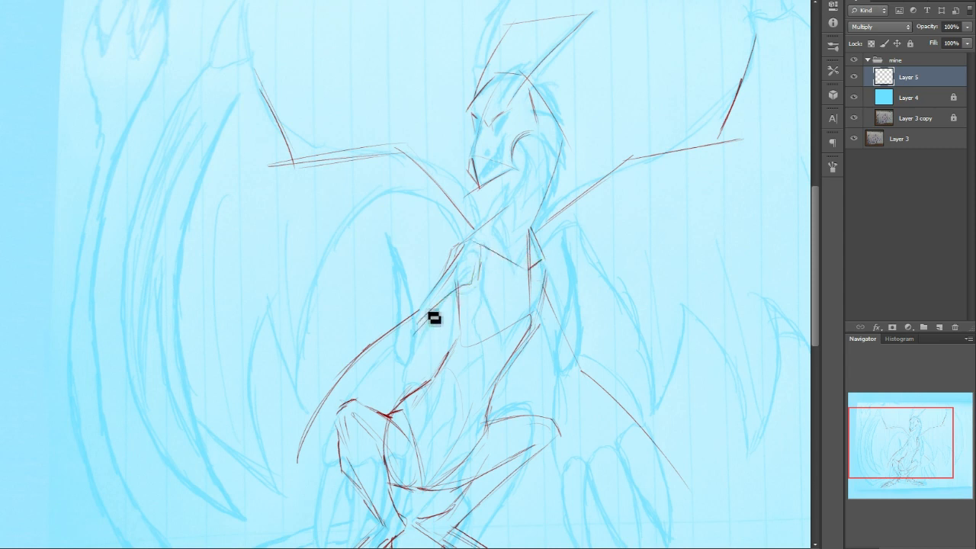
{"action": "mouse_move", "coordinate": [450, 299]}
{"action": "left_mouse_down"}
{"action": "mouse_move", "coordinate": [414, 336]}
{"action": "mouse_move", "coordinate": [404, 323]}
{"action": "mouse_move", "coordinate": [364, 344]}
{"action": "mouse_move", "coordinate": [321, 405]}
{"action": "left_mouse_up"}
{"action": "left_click_drag", "start_coordinate": [369, 328], "coordinate": [416, 311]}
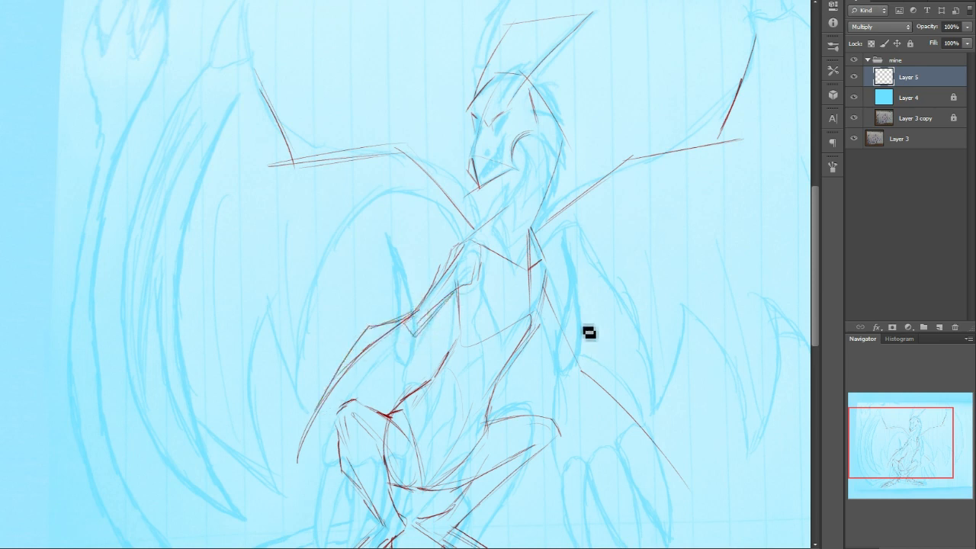
- Outline the upper arm, elbow and inner forearm of the arm on the viewer's right, down to the wrist
{"action": "left_click_drag", "start_coordinate": [546, 272], "coordinate": [550, 312]}
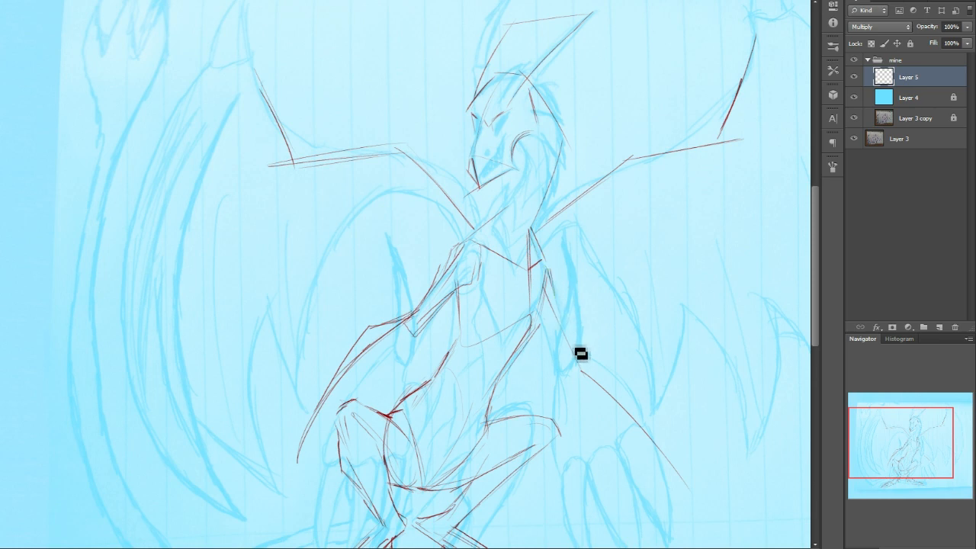
{"action": "left_click_drag", "start_coordinate": [559, 328], "coordinate": [586, 374]}
{"action": "mouse_move", "coordinate": [566, 375]}
{"action": "left_mouse_down"}
{"action": "mouse_move", "coordinate": [578, 383]}
{"action": "mouse_move", "coordinate": [605, 375]}
{"action": "left_mouse_up"}
{"action": "mouse_move", "coordinate": [877, 443]}
{"action": "left_mouse_down"}
{"action": "mouse_move", "coordinate": [883, 462]}
{"action": "mouse_move", "coordinate": [872, 460]}
{"action": "left_mouse_up"}
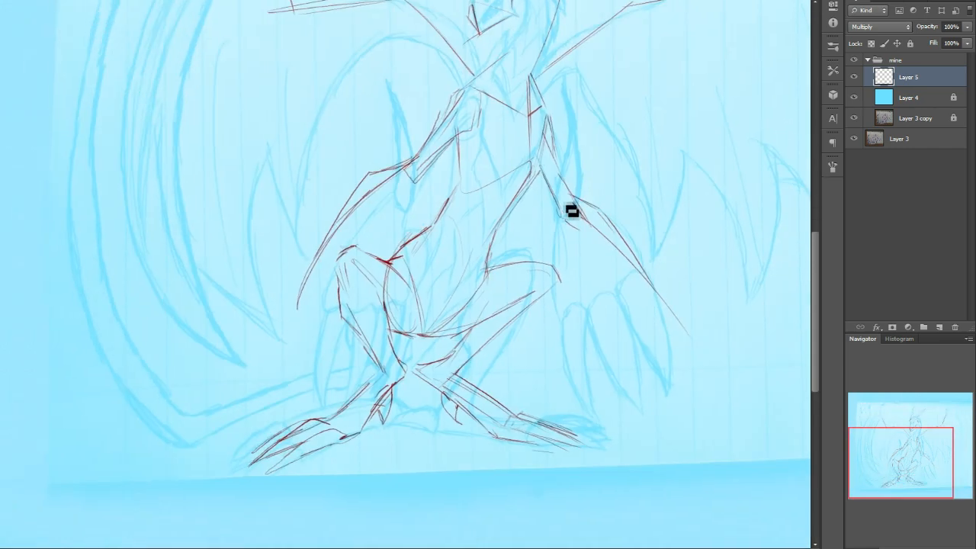
{"action": "mouse_move", "coordinate": [581, 245]}
{"action": "left_mouse_down"}
{"action": "mouse_move", "coordinate": [608, 292]}
{"action": "mouse_move", "coordinate": [614, 329]}
{"action": "left_mouse_up"}
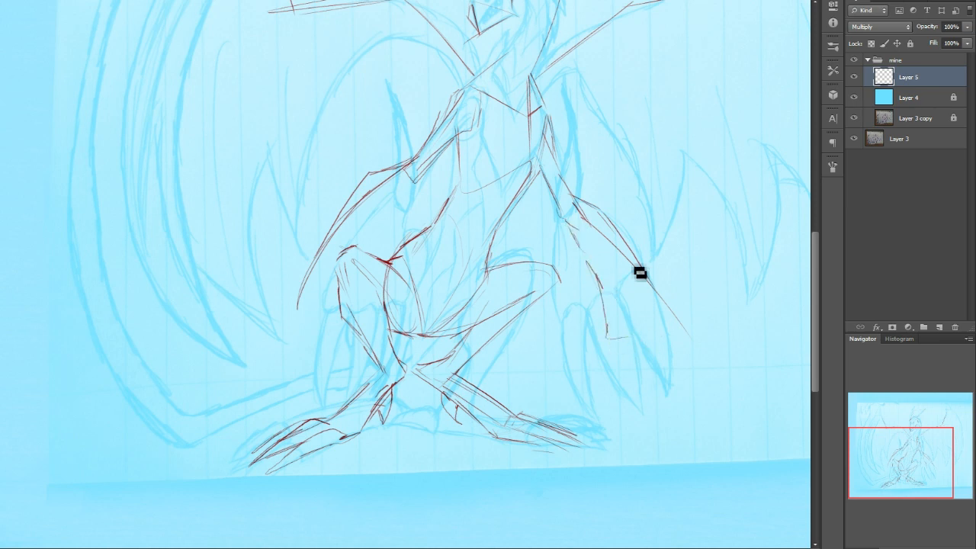
- Sketch the thumb and long clawed fingers of the hand on the viewer's right
{"action": "left_click_drag", "start_coordinate": [678, 300], "coordinate": [697, 349]}
{"action": "left_click_drag", "start_coordinate": [611, 336], "coordinate": [625, 390]}
{"action": "left_click_drag", "start_coordinate": [625, 336], "coordinate": [686, 390]}
{"action": "left_click_drag", "start_coordinate": [697, 340], "coordinate": [711, 416]}
{"action": "left_click_drag", "start_coordinate": [623, 317], "coordinate": [691, 395]}
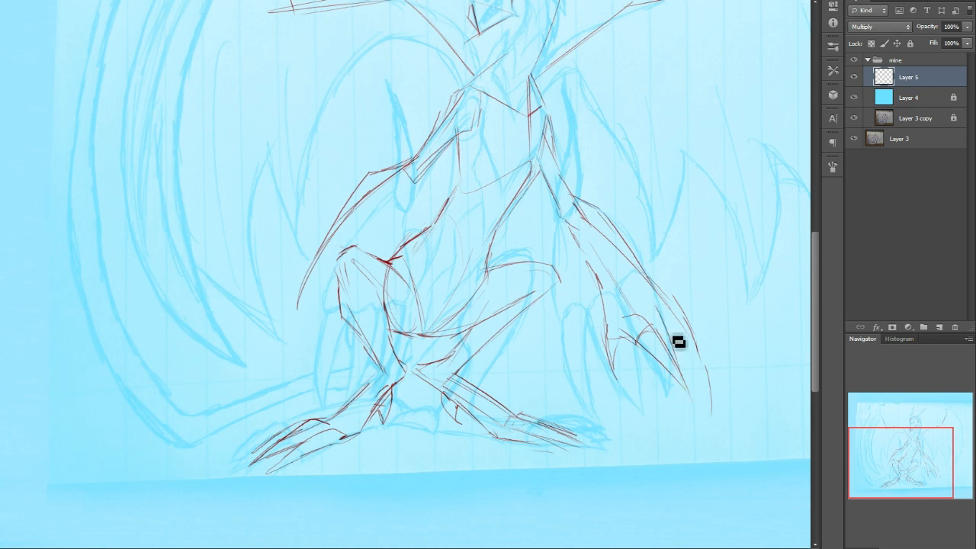
{"action": "mouse_move", "coordinate": [697, 432]}
{"action": "left_mouse_down"}
{"action": "mouse_move", "coordinate": [666, 318]}
{"action": "mouse_move", "coordinate": [687, 341]}
{"action": "mouse_move", "coordinate": [671, 307]}
{"action": "mouse_move", "coordinate": [704, 392]}
{"action": "left_mouse_up"}
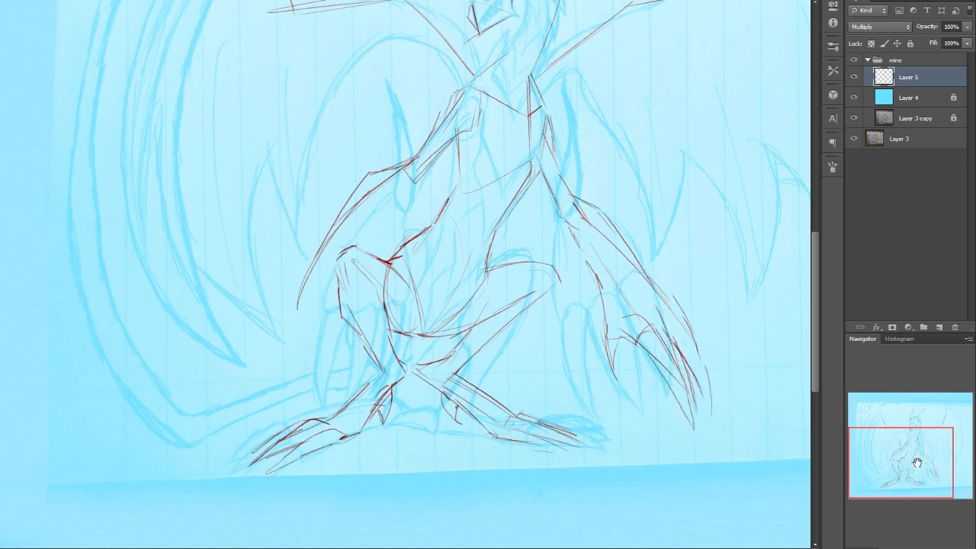
- Sketch a pointed spike rising from the elbow of each arm
{"action": "left_click_drag", "start_coordinate": [942, 459], "coordinate": [941, 444]}
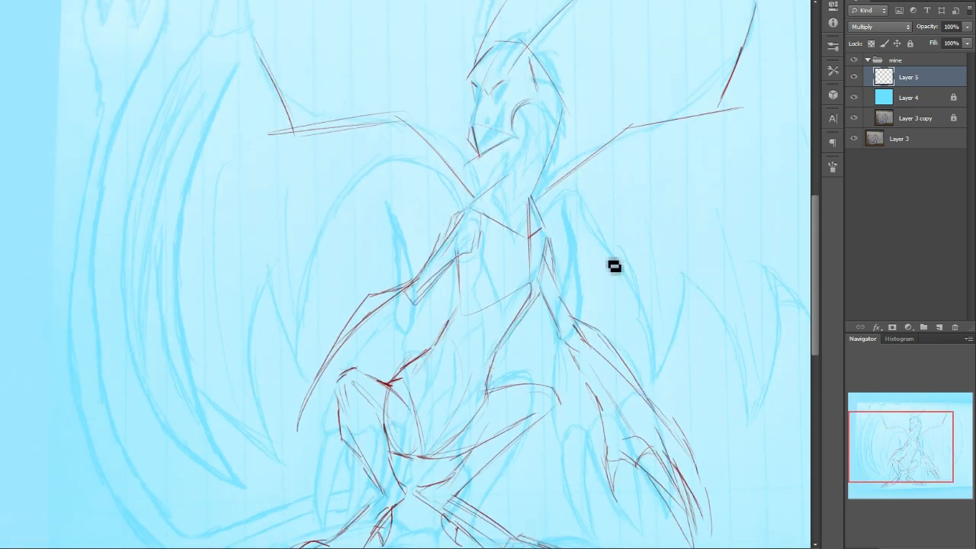
{"action": "left_click_drag", "start_coordinate": [587, 277], "coordinate": [607, 321]}
{"action": "key", "text": "ctrl+z"}
{"action": "left_click_drag", "start_coordinate": [577, 270], "coordinate": [600, 329]}
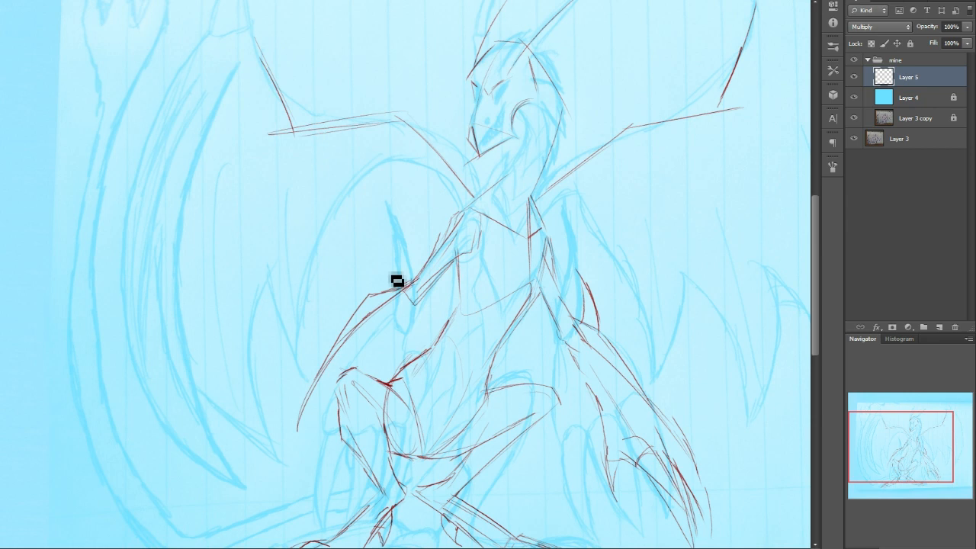
{"action": "left_click_drag", "start_coordinate": [370, 296], "coordinate": [384, 256]}
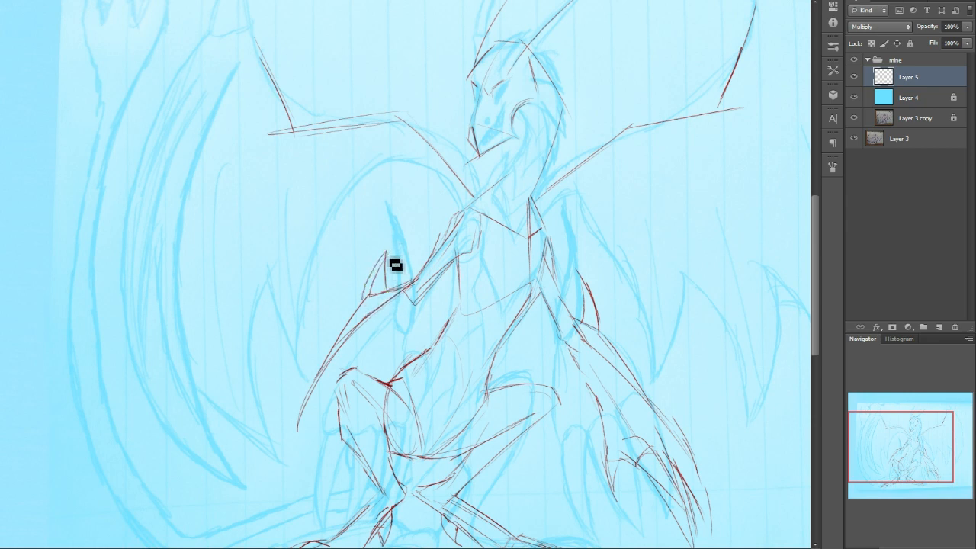
- Sketch the inner forearm, thumb and long clawed fingers of the hand on the viewer's left
{"action": "left_click_drag", "start_coordinate": [907, 456], "coordinate": [908, 472]}
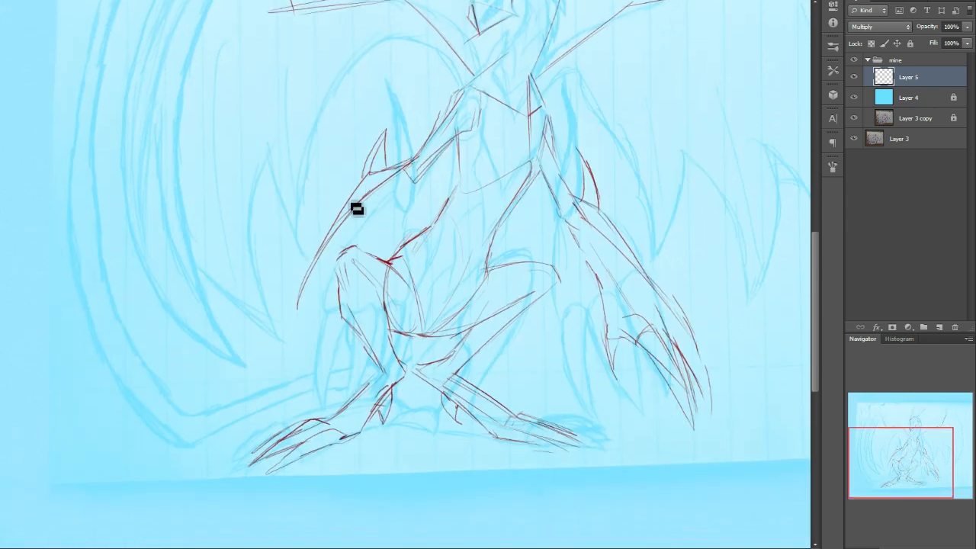
{"action": "left_click_drag", "start_coordinate": [303, 270], "coordinate": [281, 312]}
{"action": "left_click_drag", "start_coordinate": [298, 270], "coordinate": [281, 379]}
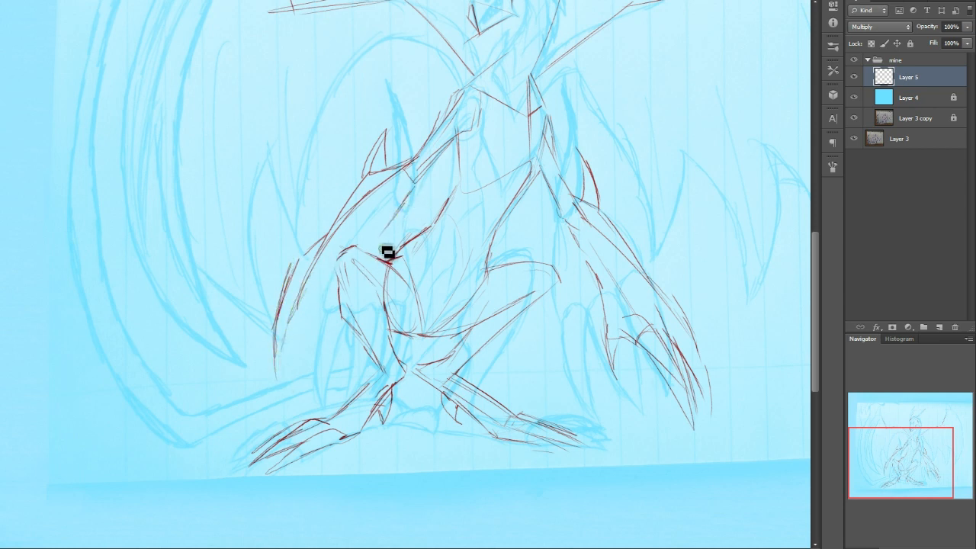
{"action": "mouse_move", "coordinate": [289, 354]}
{"action": "left_mouse_down"}
{"action": "mouse_move", "coordinate": [339, 283]}
{"action": "mouse_move", "coordinate": [310, 345]}
{"action": "mouse_move", "coordinate": [315, 312]}
{"action": "mouse_move", "coordinate": [301, 392]}
{"action": "left_mouse_up"}
{"action": "left_click_drag", "start_coordinate": [328, 311], "coordinate": [343, 304]}
{"action": "left_click_drag", "start_coordinate": [382, 238], "coordinate": [336, 353]}
{"action": "mouse_move", "coordinate": [353, 298]}
{"action": "left_mouse_down"}
{"action": "mouse_move", "coordinate": [342, 343]}
{"action": "mouse_move", "coordinate": [325, 356]}
{"action": "left_mouse_up"}
{"action": "left_click_drag", "start_coordinate": [363, 280], "coordinate": [343, 308]}
{"action": "mouse_move", "coordinate": [324, 267]}
{"action": "left_mouse_down"}
{"action": "mouse_move", "coordinate": [305, 282]}
{"action": "mouse_move", "coordinate": [279, 386]}
{"action": "left_mouse_up"}
{"action": "left_click_drag", "start_coordinate": [291, 321], "coordinate": [276, 397]}
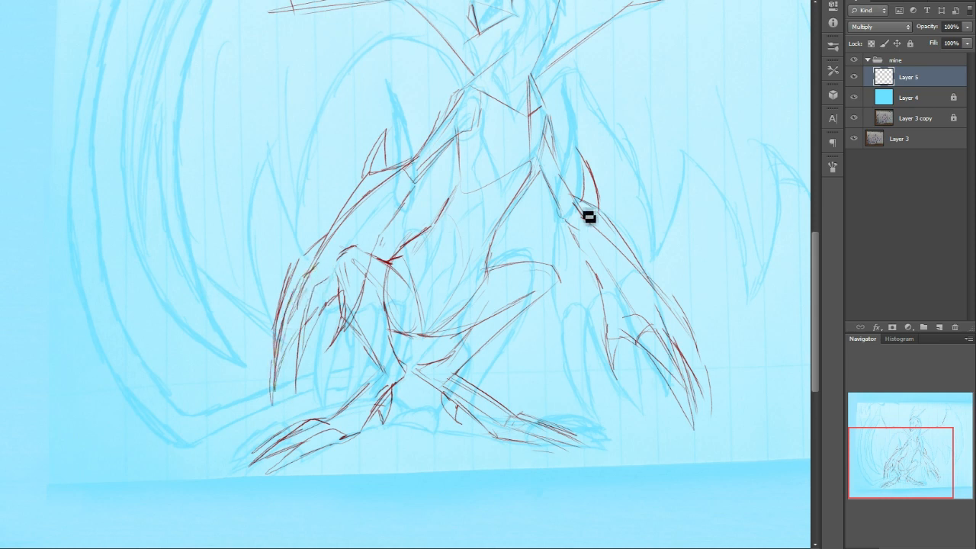
- Erase the knee lines overlapping the hand on the viewer's left and redraw that hand's knuckles and claws
{"action": "left_click_drag", "start_coordinate": [909, 443], "coordinate": [909, 440]}
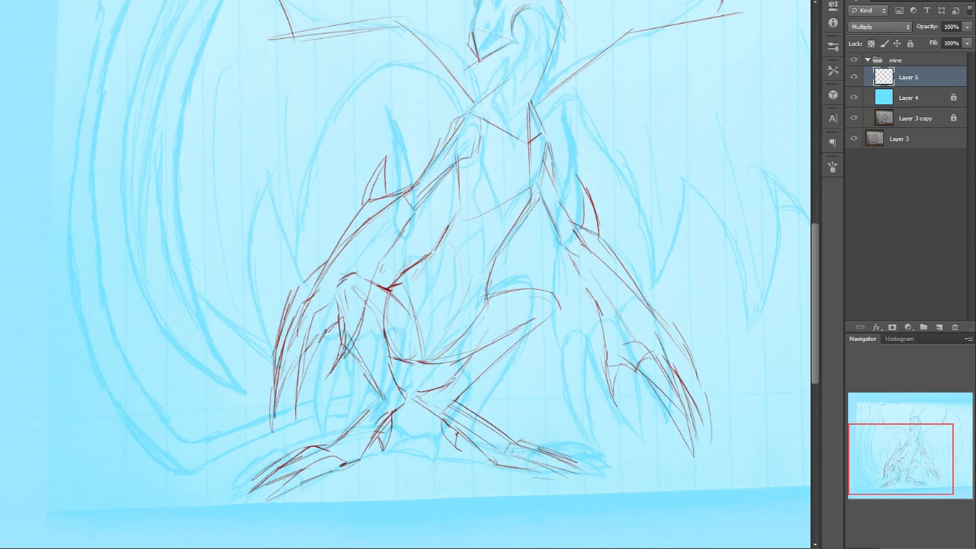
{"action": "left_click", "coordinate": [48, 251]}
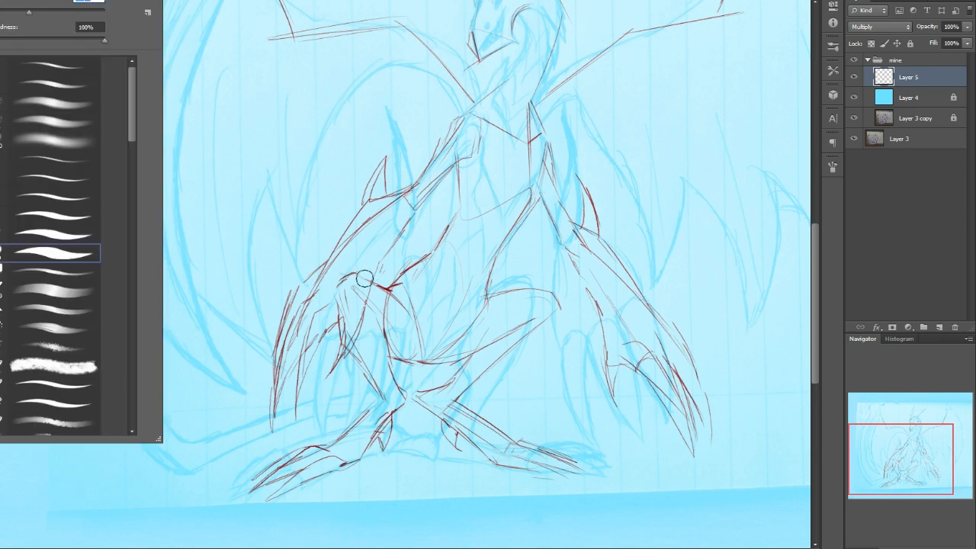
{"action": "left_click", "coordinate": [366, 279]}
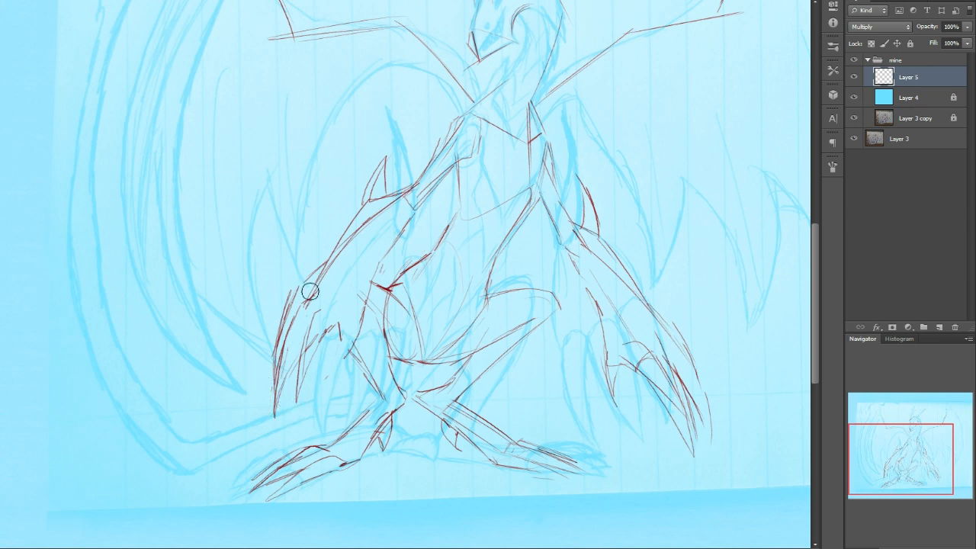
{"action": "mouse_move", "coordinate": [343, 312]}
{"action": "left_mouse_down"}
{"action": "mouse_move", "coordinate": [316, 325]}
{"action": "mouse_move", "coordinate": [342, 320]}
{"action": "mouse_move", "coordinate": [323, 336]}
{"action": "mouse_move", "coordinate": [332, 340]}
{"action": "mouse_move", "coordinate": [318, 329]}
{"action": "left_mouse_up"}
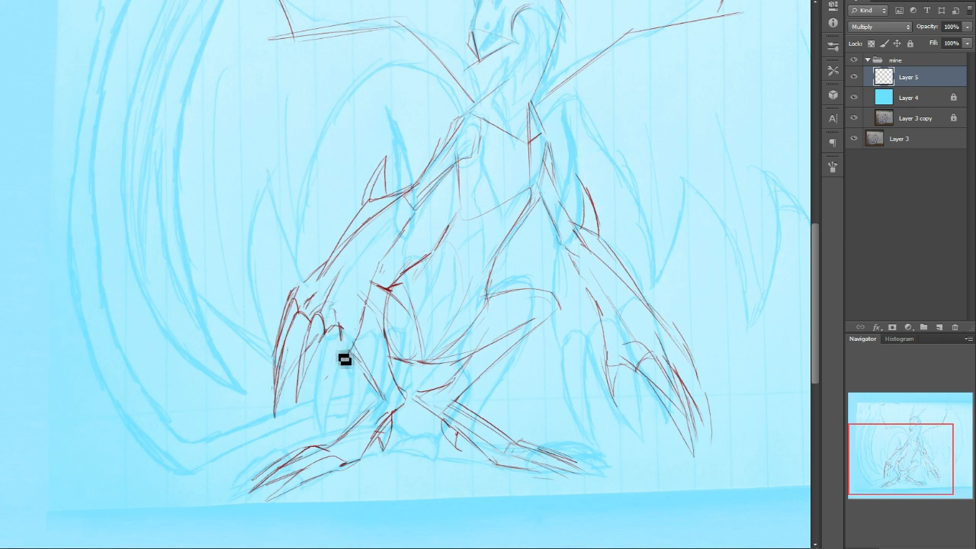
{"action": "left_click_drag", "start_coordinate": [349, 350], "coordinate": [317, 387]}
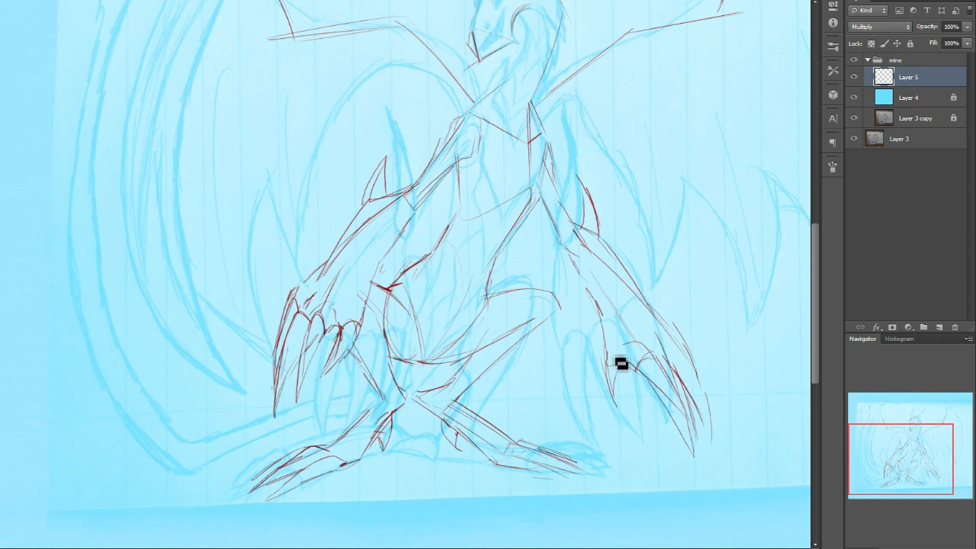
- Draw the knuckle arches and finger bases of the hand on the viewer's right
{"action": "mouse_move", "coordinate": [681, 352]}
{"action": "left_mouse_down"}
{"action": "mouse_move", "coordinate": [694, 358]}
{"action": "mouse_move", "coordinate": [677, 366]}
{"action": "left_mouse_up"}
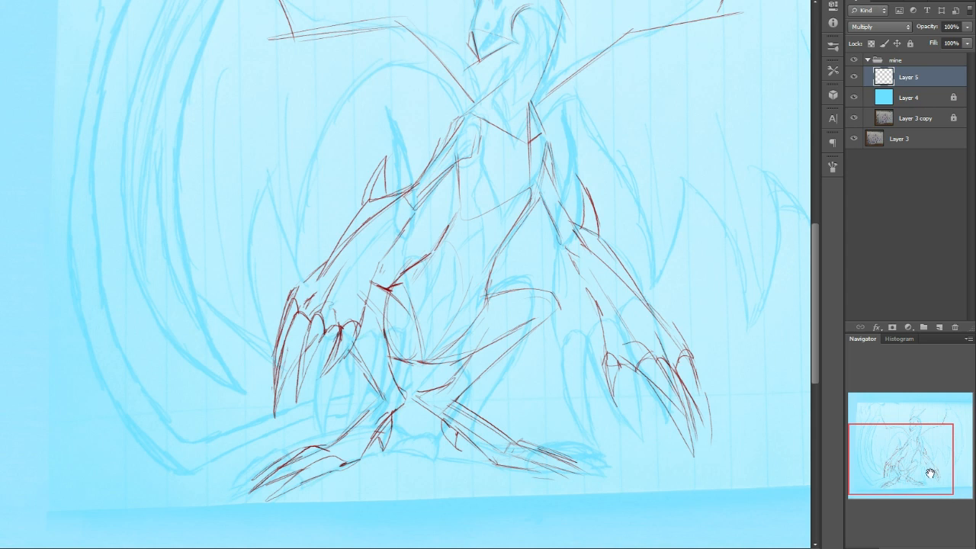
- Sketch a small study of a fingertip with its curved claw in the empty area beside the hand on the viewer's right
{"action": "left_click_drag", "start_coordinate": [930, 472], "coordinate": [952, 464]}
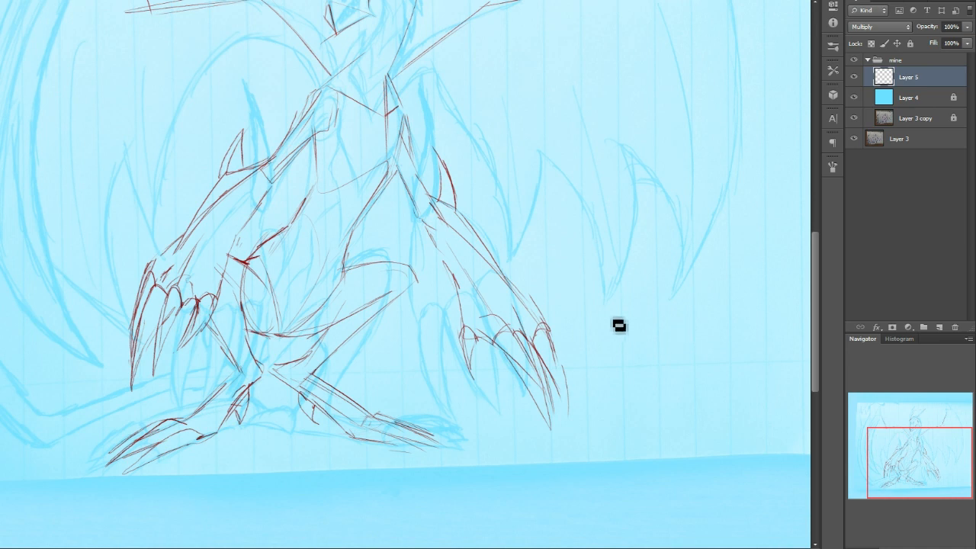
{"action": "mouse_move", "coordinate": [605, 313]}
{"action": "left_mouse_down"}
{"action": "mouse_move", "coordinate": [638, 320]}
{"action": "mouse_move", "coordinate": [655, 377]}
{"action": "mouse_move", "coordinate": [651, 337]}
{"action": "mouse_move", "coordinate": [641, 374]}
{"action": "left_mouse_up"}
{"action": "left_click_drag", "start_coordinate": [597, 347], "coordinate": [626, 364]}
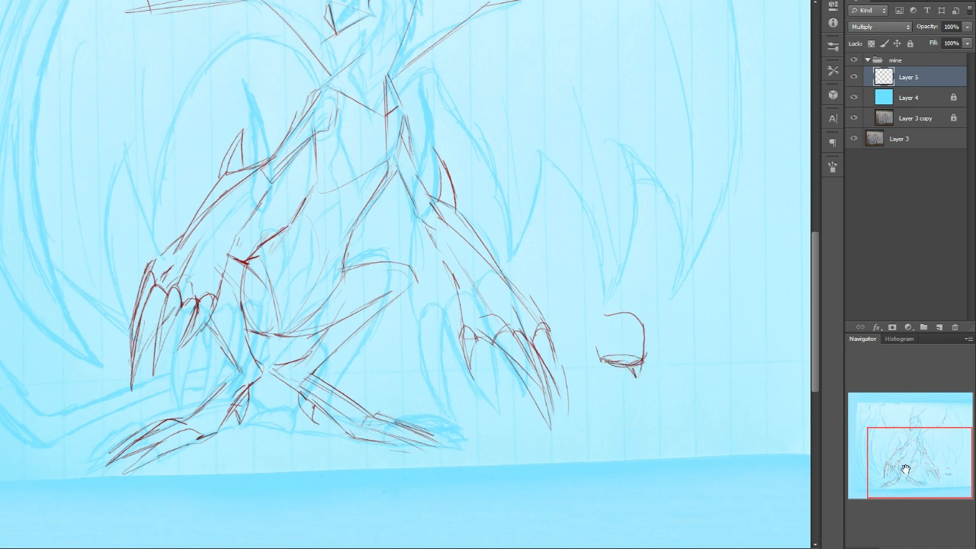
{"action": "left_click_drag", "start_coordinate": [906, 469], "coordinate": [906, 467]}
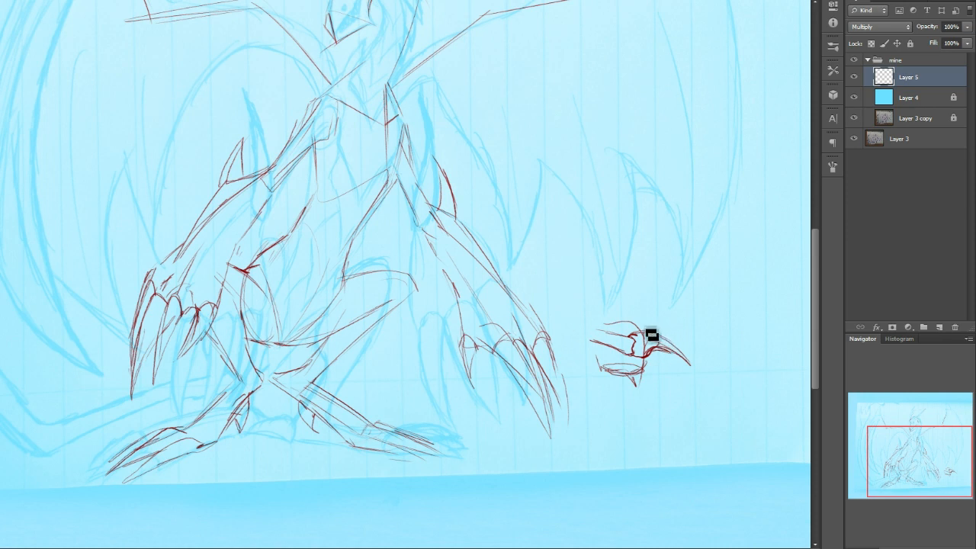
{"action": "mouse_move", "coordinate": [635, 328]}
{"action": "left_mouse_down"}
{"action": "mouse_move", "coordinate": [730, 368]}
{"action": "mouse_move", "coordinate": [633, 367]}
{"action": "left_mouse_up"}
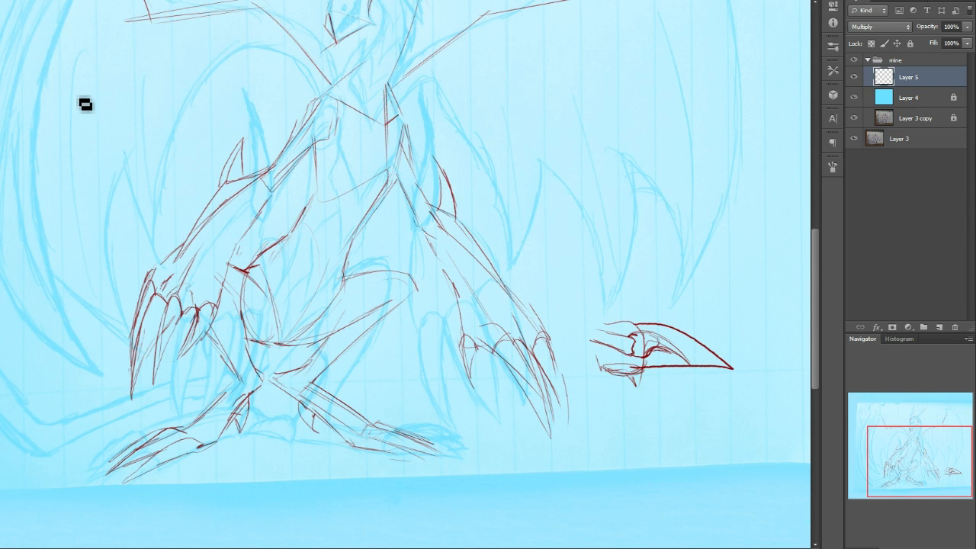
- Select the claw study beside the hand, delete it and clear the selection
{"action": "left_click", "coordinate": [19, 35]}
{"action": "left_click_drag", "start_coordinate": [769, 367], "coordinate": [677, 338]}
{"action": "key", "text": "Delete"}
{"action": "key", "text": "ctrl+d"}
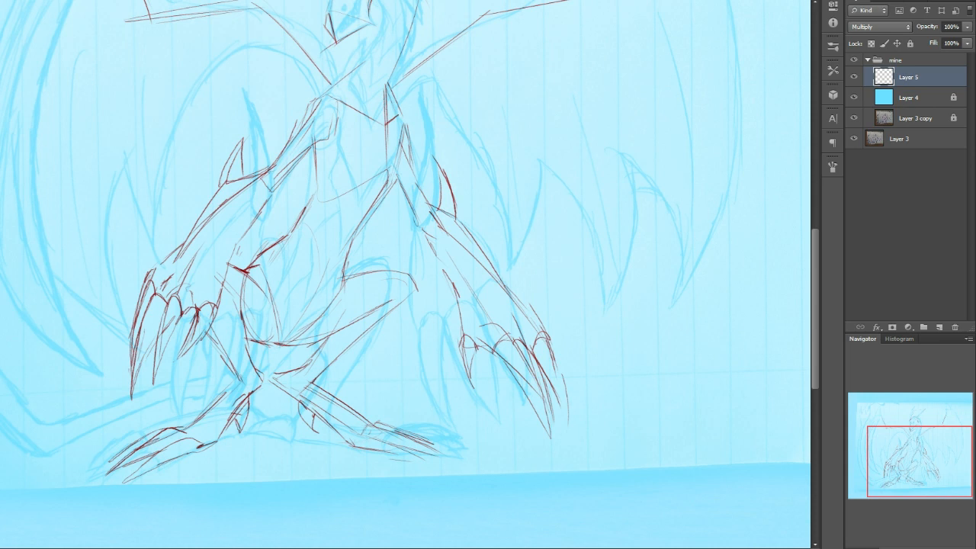
- Reinforce the shoulder lines on both sides and the inner forearm of the arm on the viewer's right with darker strokes
{"action": "left_click_drag", "start_coordinate": [941, 477], "coordinate": [920, 452]}
{"action": "left_click_drag", "start_coordinate": [569, 336], "coordinate": [592, 385]}
{"action": "left_click_drag", "start_coordinate": [575, 352], "coordinate": [601, 400]}
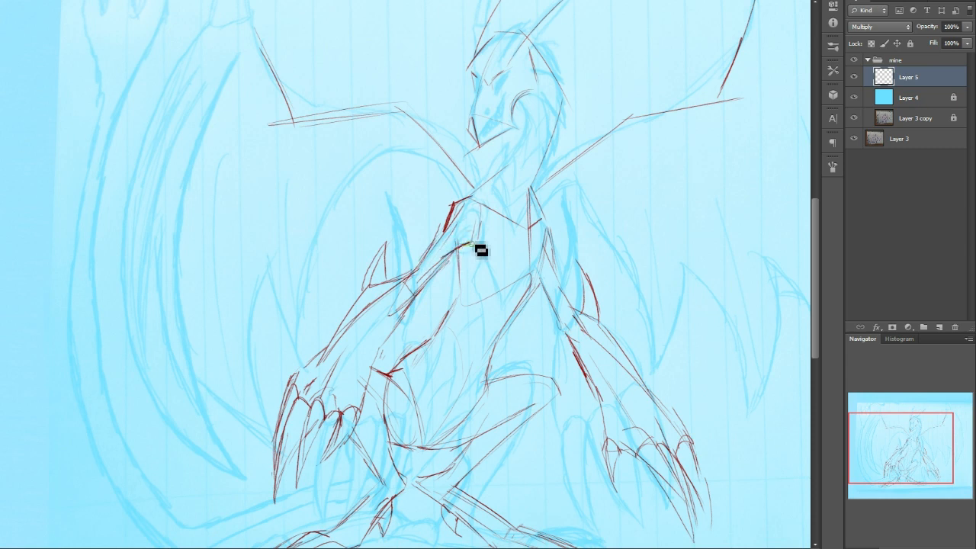
{"action": "mouse_move", "coordinate": [532, 192]}
{"action": "left_mouse_down"}
{"action": "mouse_move", "coordinate": [552, 252]}
{"action": "mouse_move", "coordinate": [541, 276]}
{"action": "left_mouse_up"}
- Reinforce the hip, upper thigh, knee and underside of the bent leg on the viewer's right with darker strokes
{"action": "left_click_drag", "start_coordinate": [910, 474], "coordinate": [910, 490]}
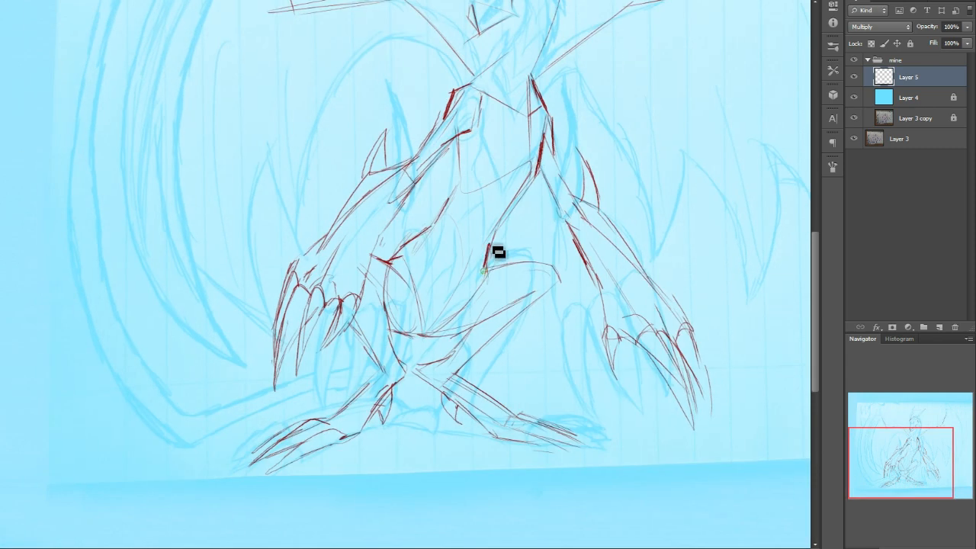
{"action": "mouse_move", "coordinate": [485, 270]}
{"action": "left_mouse_down"}
{"action": "mouse_move", "coordinate": [555, 265]}
{"action": "mouse_move", "coordinate": [559, 282]}
{"action": "left_mouse_up"}
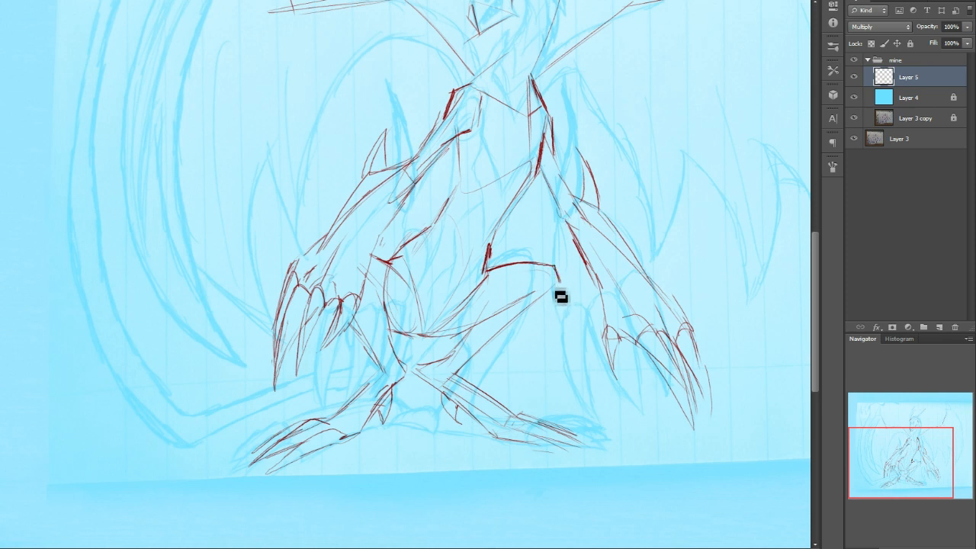
{"action": "mouse_move", "coordinate": [541, 295]}
{"action": "left_mouse_down"}
{"action": "mouse_move", "coordinate": [489, 328]}
{"action": "mouse_move", "coordinate": [536, 304]}
{"action": "left_mouse_up"}
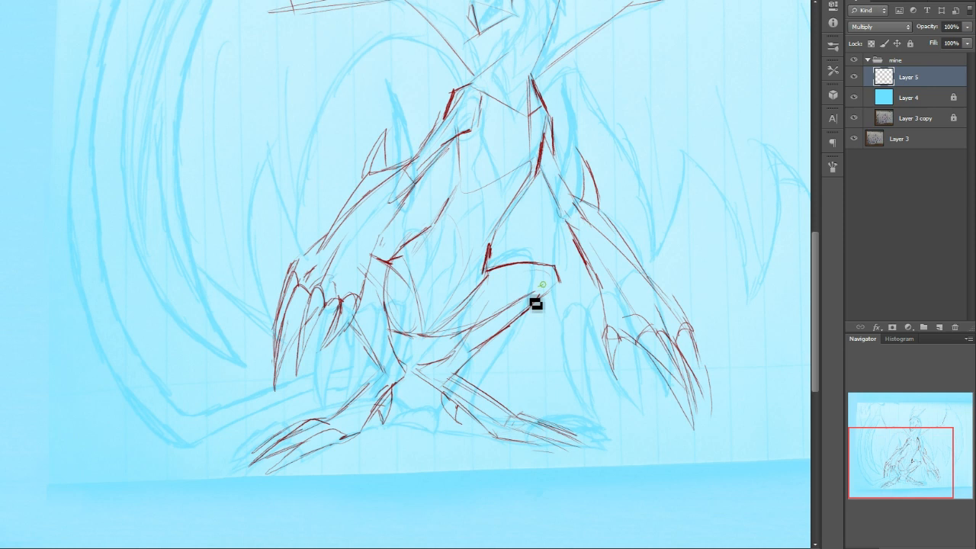
{"action": "left_click_drag", "start_coordinate": [431, 340], "coordinate": [486, 286]}
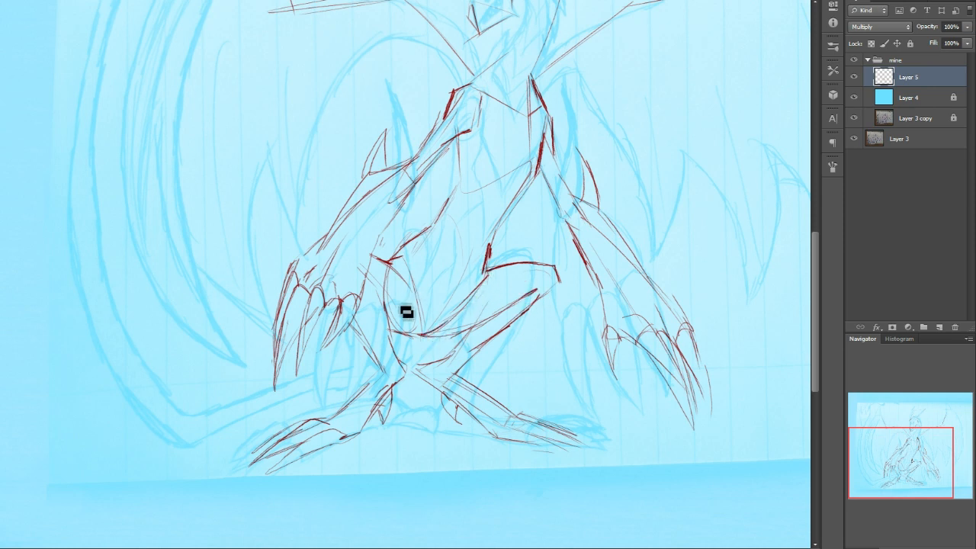
- Darken the thigh, knee and shin lines of the leg on the viewer's left and the ankle of the other leg
{"action": "mouse_move", "coordinate": [416, 269]}
{"action": "left_mouse_down"}
{"action": "mouse_move", "coordinate": [434, 310]}
{"action": "mouse_move", "coordinate": [430, 334]}
{"action": "left_mouse_up"}
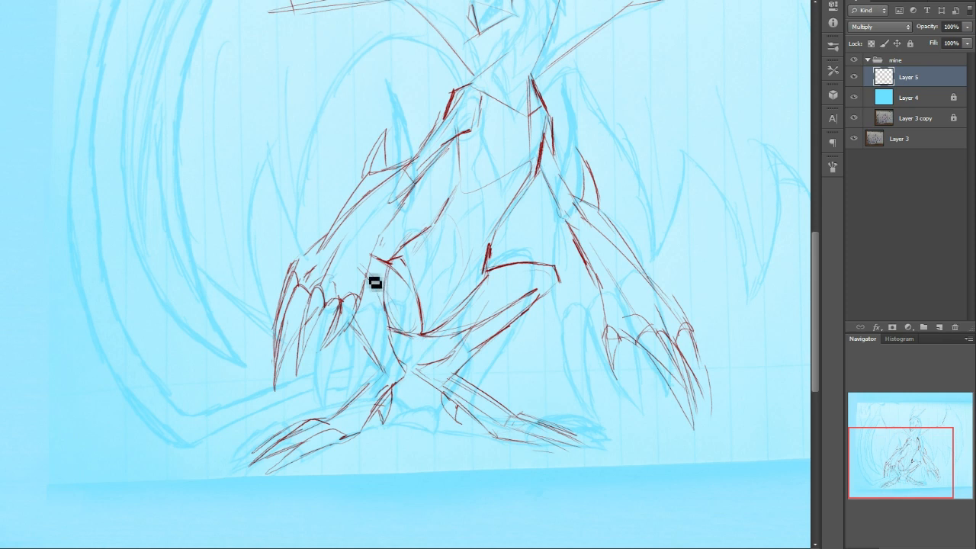
{"action": "left_click_drag", "start_coordinate": [386, 327], "coordinate": [402, 369]}
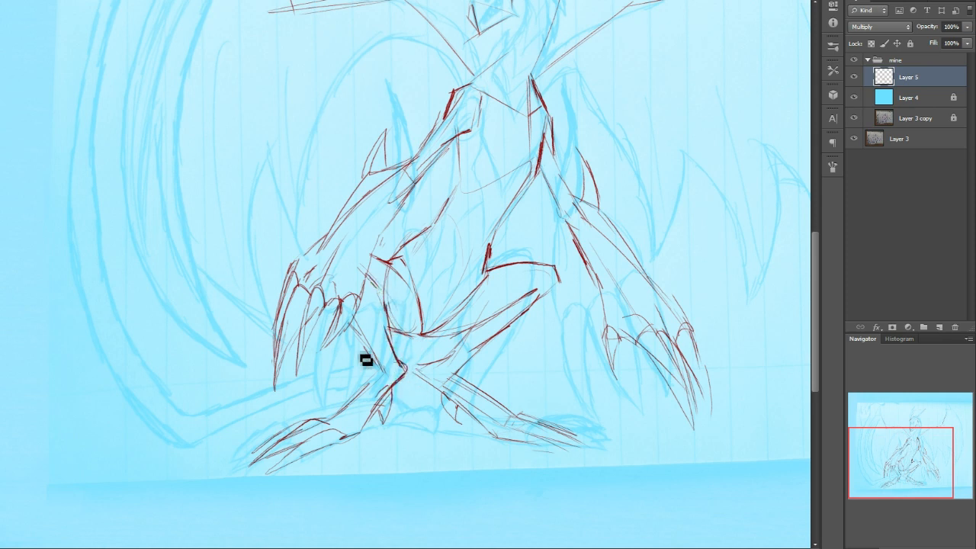
{"action": "left_click_drag", "start_coordinate": [358, 330], "coordinate": [384, 376]}
{"action": "left_click_drag", "start_coordinate": [358, 332], "coordinate": [384, 366]}
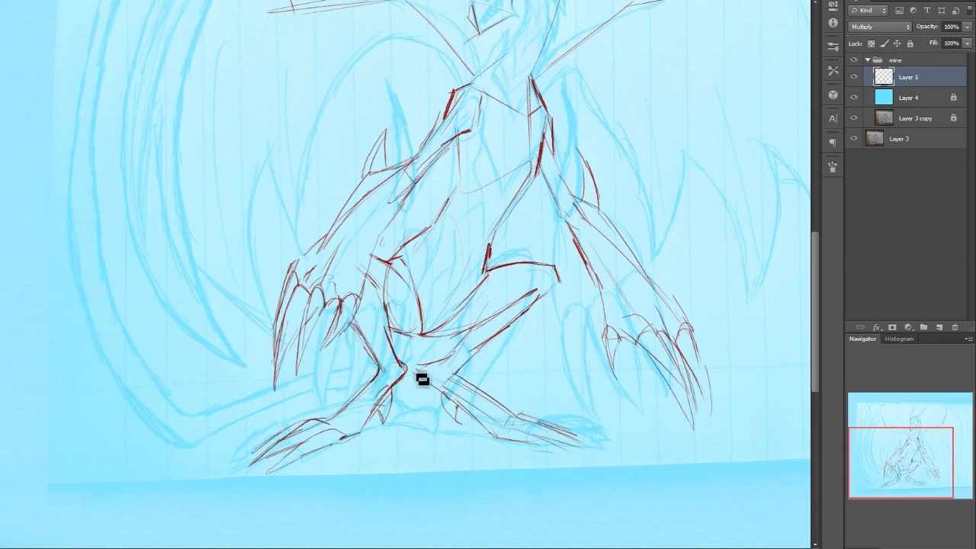
{"action": "mouse_move", "coordinate": [422, 380]}
{"action": "left_mouse_down"}
{"action": "mouse_move", "coordinate": [447, 380]}
{"action": "mouse_move", "coordinate": [443, 374]}
{"action": "mouse_move", "coordinate": [491, 339]}
{"action": "left_mouse_up"}
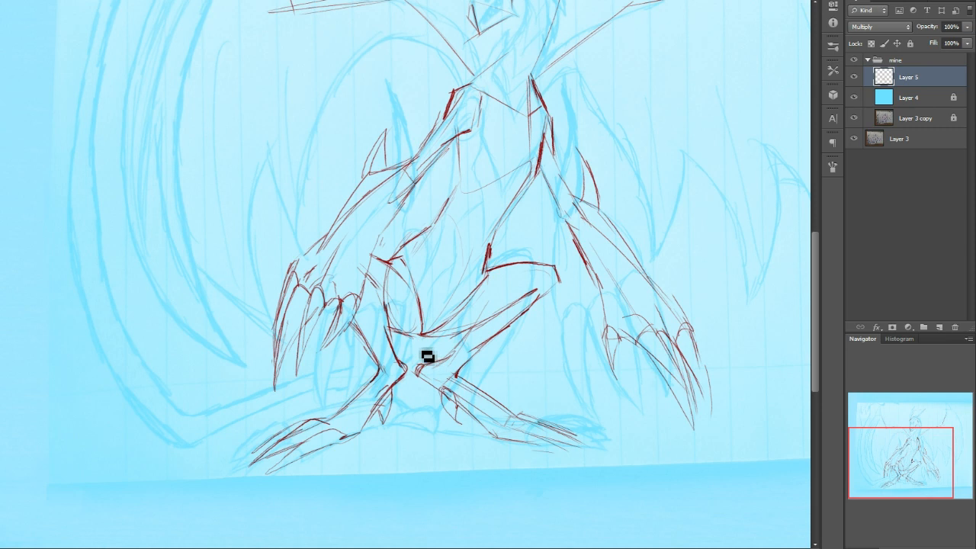
- Draw the lower edge of the wing arm on the viewer's right, from the shoulder out past the first wing joint
{"action": "left_click_drag", "start_coordinate": [914, 450], "coordinate": [887, 386]}
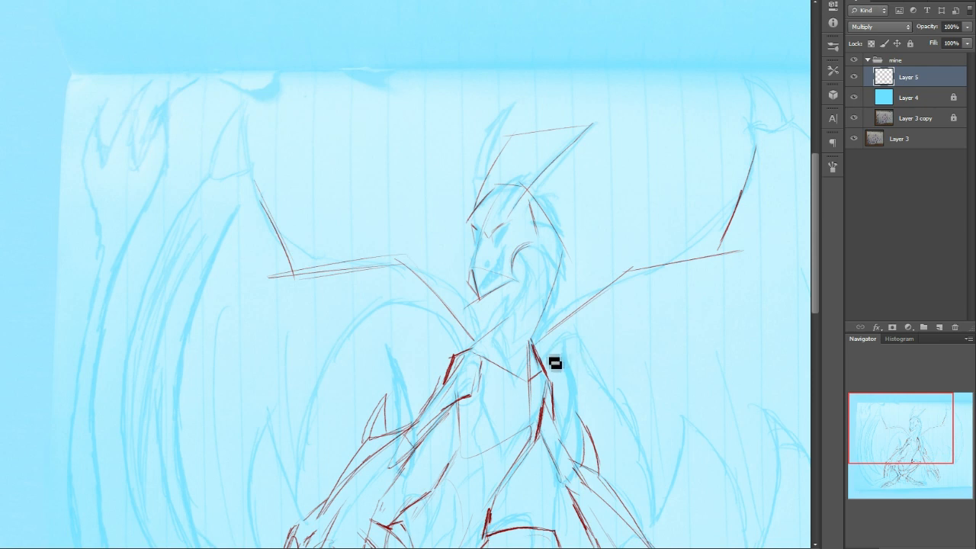
{"action": "mouse_move", "coordinate": [562, 351]}
{"action": "left_mouse_down"}
{"action": "mouse_move", "coordinate": [649, 290]}
{"action": "mouse_move", "coordinate": [714, 272]}
{"action": "left_mouse_up"}
{"action": "mouse_move", "coordinate": [645, 298]}
{"action": "left_mouse_down"}
{"action": "mouse_move", "coordinate": [668, 273]}
{"action": "mouse_move", "coordinate": [742, 282]}
{"action": "left_mouse_up"}
- Sketch a curved claw and rounded knuckle at the upper tip of the wing on the viewer's right
{"action": "left_click_drag", "start_coordinate": [957, 461], "coordinate": [968, 461]}
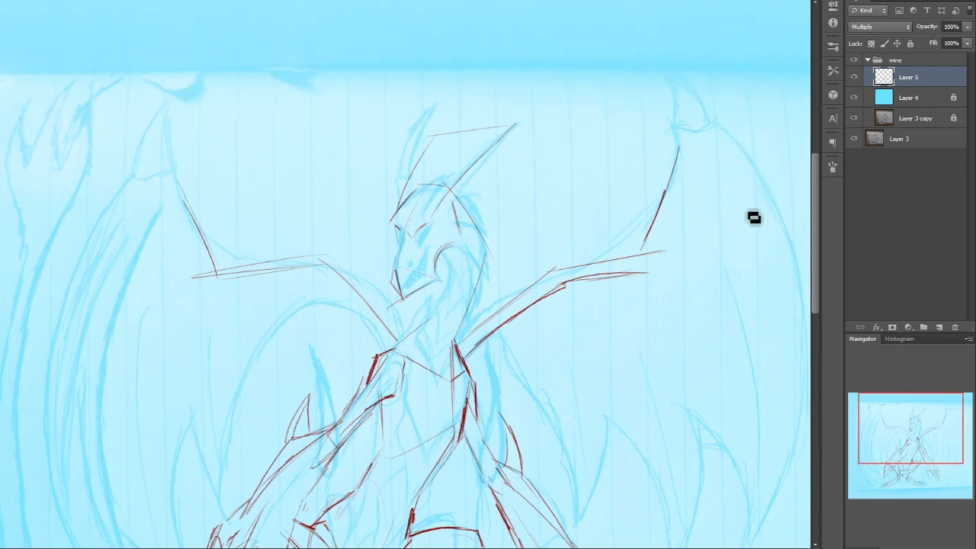
{"action": "mouse_move", "coordinate": [680, 149]}
{"action": "left_mouse_down"}
{"action": "mouse_move", "coordinate": [677, 122]}
{"action": "mouse_move", "coordinate": [681, 143]}
{"action": "left_mouse_up"}
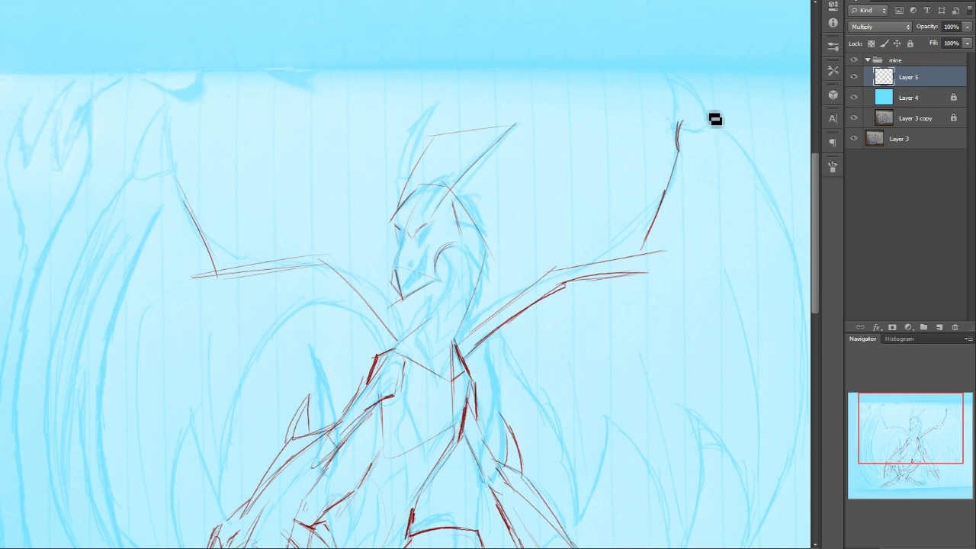
{"action": "left_click_drag", "start_coordinate": [689, 130], "coordinate": [698, 79]}
{"action": "mouse_move", "coordinate": [680, 120]}
{"action": "left_mouse_down"}
{"action": "mouse_move", "coordinate": [698, 93]}
{"action": "mouse_move", "coordinate": [713, 95]}
{"action": "mouse_move", "coordinate": [698, 92]}
{"action": "mouse_move", "coordinate": [710, 135]}
{"action": "left_mouse_up"}
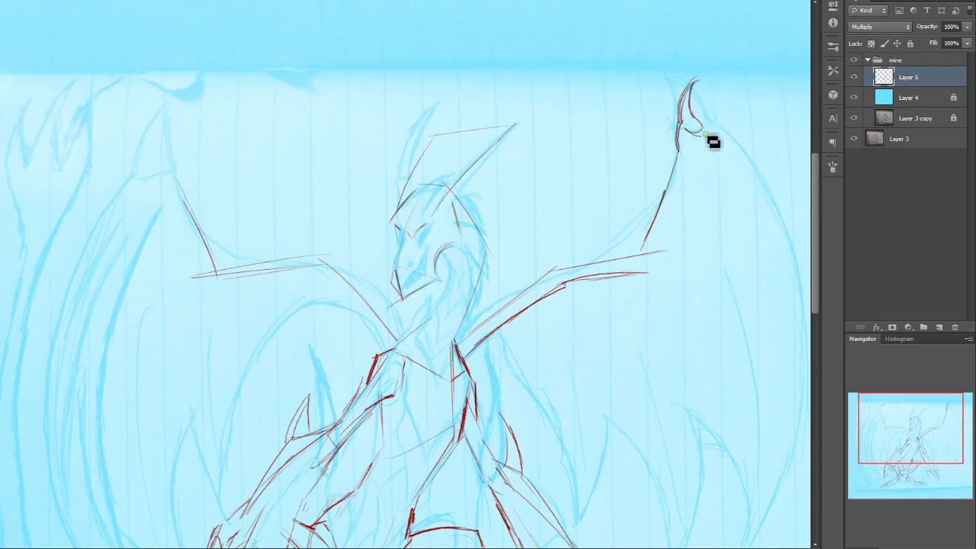
- Clean up the overlapping line ends at the wing's outer joint and draw the upper outer edge running down from the wing claw
{"action": "left_click_drag", "start_coordinate": [956, 448], "coordinate": [966, 448]}
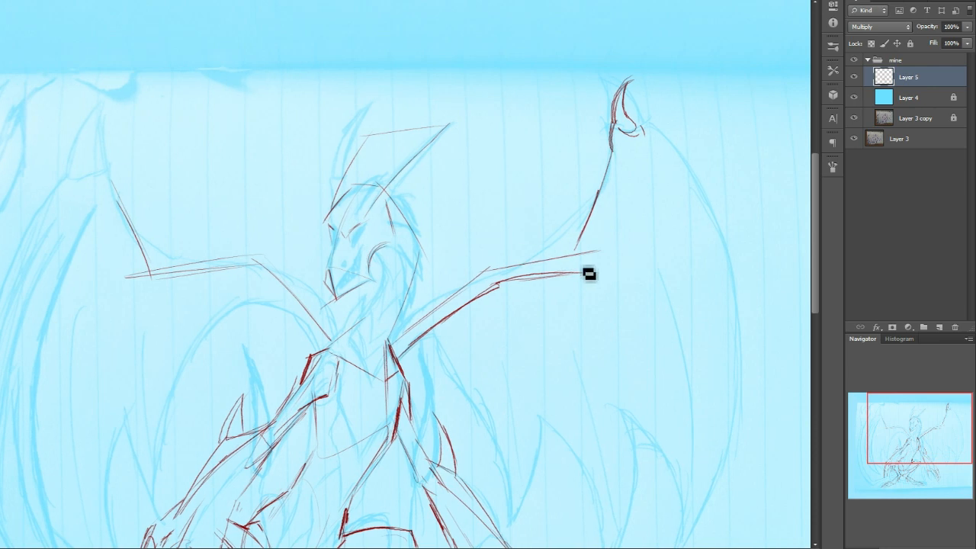
{"action": "left_click_drag", "start_coordinate": [565, 257], "coordinate": [604, 271]}
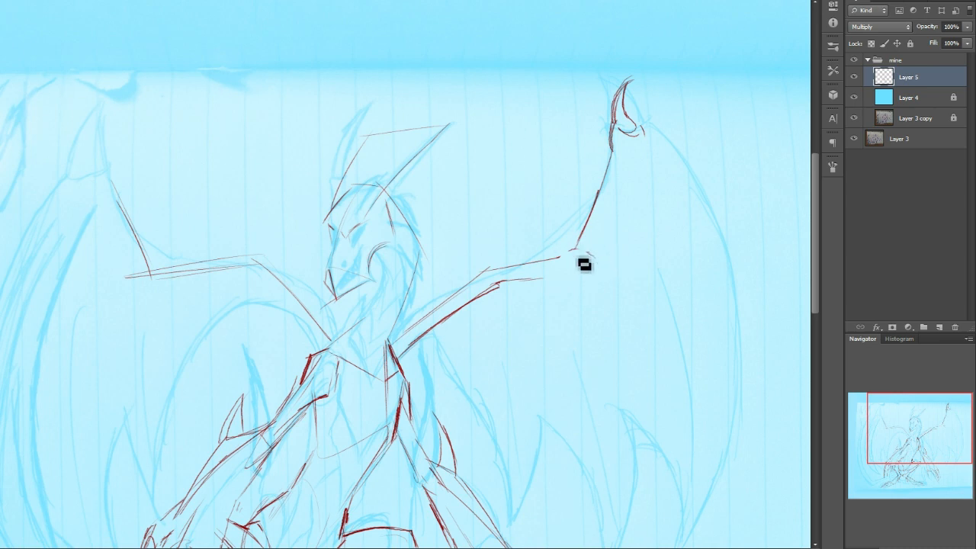
{"action": "mouse_move", "coordinate": [641, 123]}
{"action": "left_mouse_down"}
{"action": "mouse_move", "coordinate": [700, 187]}
{"action": "mouse_move", "coordinate": [720, 254]}
{"action": "left_mouse_up"}
- Draw the inner membrane edge of the wing on the viewer's right, curving down from behind the elbow to its first point
{"action": "left_click_drag", "start_coordinate": [934, 460], "coordinate": [943, 478]}
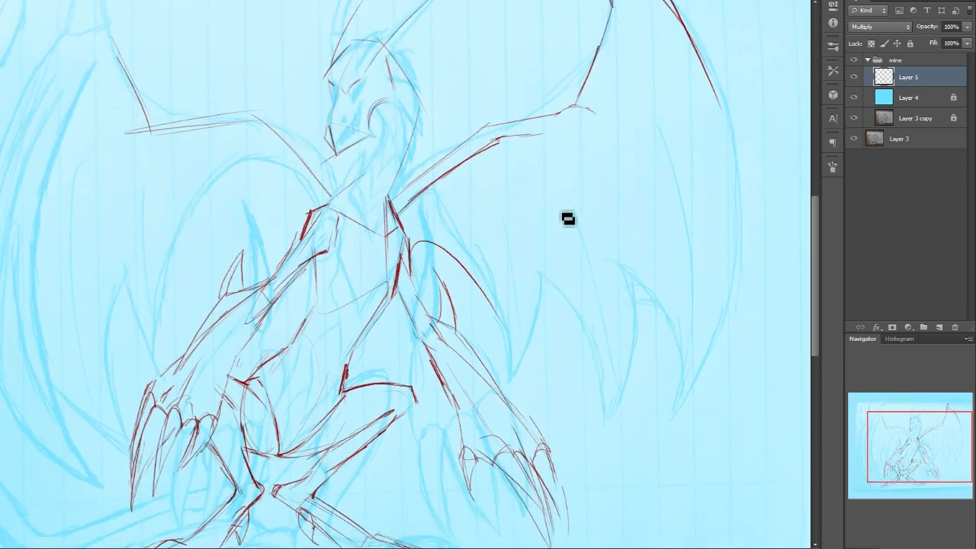
{"action": "left_click_drag", "start_coordinate": [415, 243], "coordinate": [515, 360]}
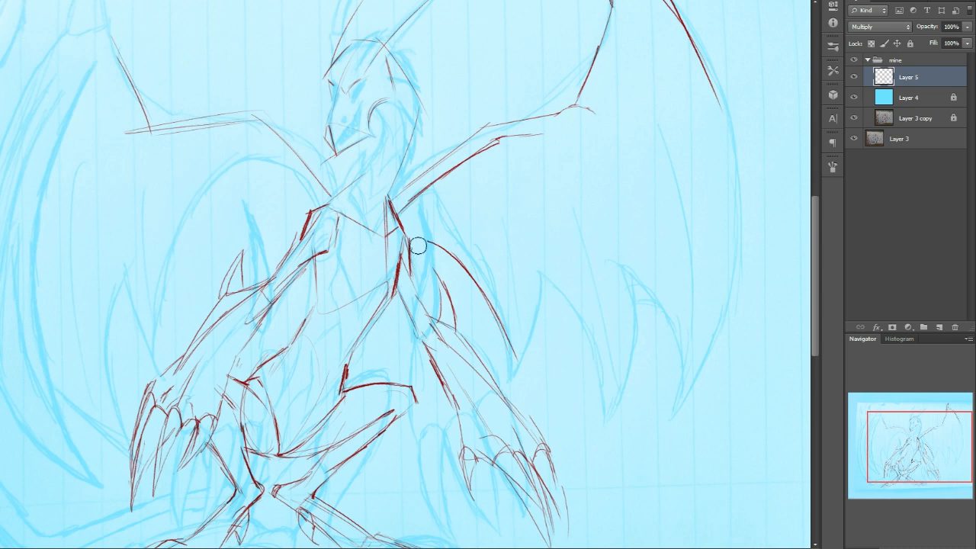
{"action": "key", "text": "ctrl+z"}
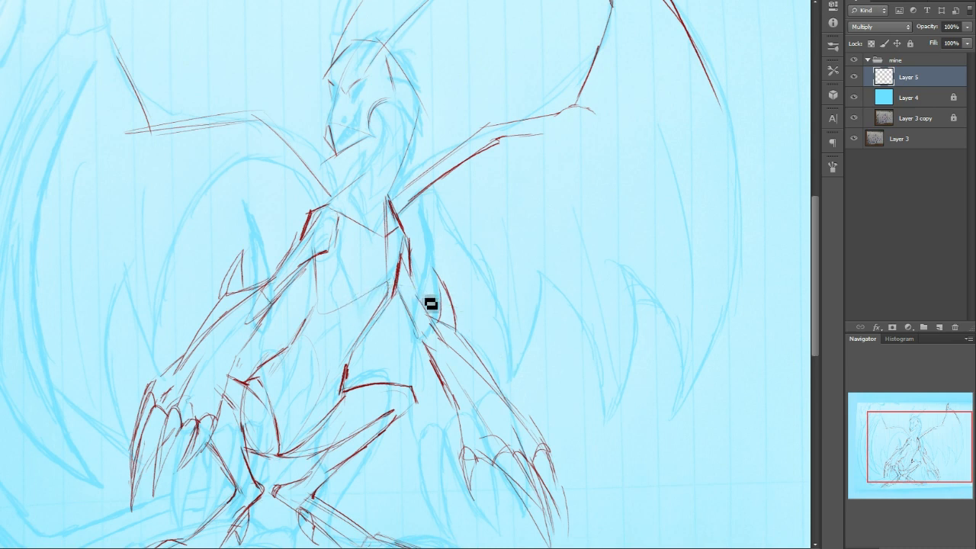
{"action": "left_click_drag", "start_coordinate": [470, 322], "coordinate": [520, 374]}
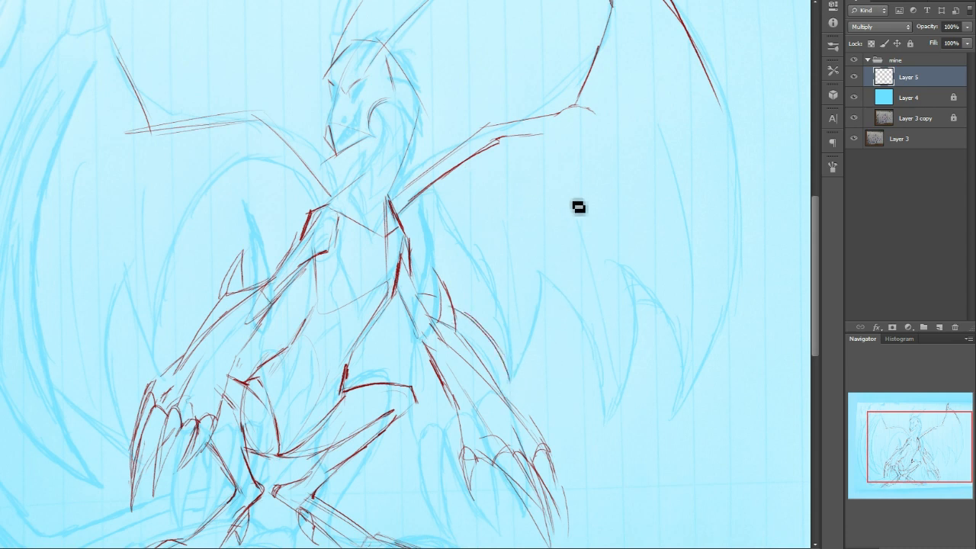
{"action": "left_click_drag", "start_coordinate": [955, 449], "coordinate": [957, 440]}
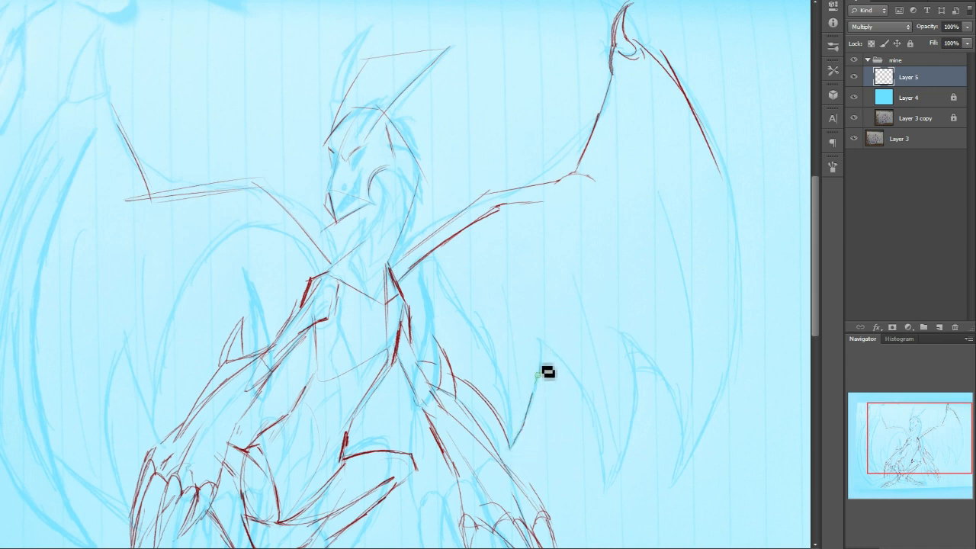
{"action": "mouse_move", "coordinate": [511, 446]}
{"action": "left_mouse_down"}
{"action": "mouse_move", "coordinate": [543, 340]}
{"action": "mouse_move", "coordinate": [604, 457]}
{"action": "mouse_move", "coordinate": [600, 494]}
{"action": "left_mouse_up"}
{"action": "key", "text": "ctrl+z"}
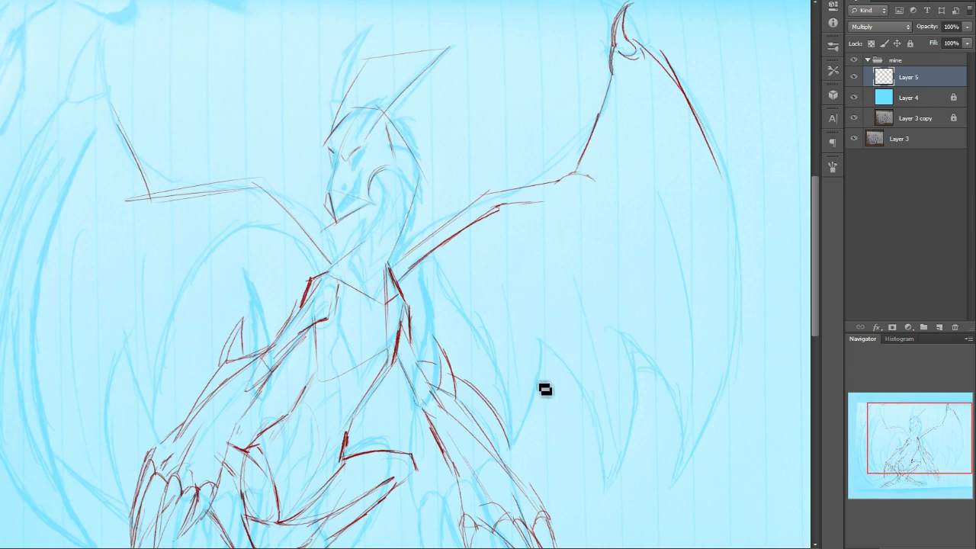
{"action": "left_click_drag", "start_coordinate": [511, 454], "coordinate": [547, 335]}
{"action": "key", "text": "ctrl+z"}
{"action": "left_click_drag", "start_coordinate": [510, 448], "coordinate": [607, 483]}
{"action": "key", "text": "ctrl+z"}
{"action": "mouse_move", "coordinate": [513, 452]}
{"action": "left_mouse_down"}
{"action": "mouse_move", "coordinate": [545, 355]}
{"action": "mouse_move", "coordinate": [619, 451]}
{"action": "left_mouse_up"}
{"action": "key", "text": "ctrl+z"}
- Draw two pointed, scalloped arches along the lower membrane edge of the wing on the viewer's right
{"action": "left_click_drag", "start_coordinate": [511, 448], "coordinate": [611, 471]}
{"action": "mouse_move", "coordinate": [567, 378]}
{"action": "left_mouse_down"}
{"action": "mouse_move", "coordinate": [611, 470]}
{"action": "mouse_move", "coordinate": [684, 266]}
{"action": "mouse_move", "coordinate": [701, 507]}
{"action": "left_mouse_up"}
{"action": "key", "text": "ctrl+z"}
{"action": "mouse_move", "coordinate": [617, 479]}
{"action": "left_mouse_down"}
{"action": "mouse_move", "coordinate": [684, 310]}
{"action": "mouse_move", "coordinate": [703, 469]}
{"action": "left_mouse_up"}
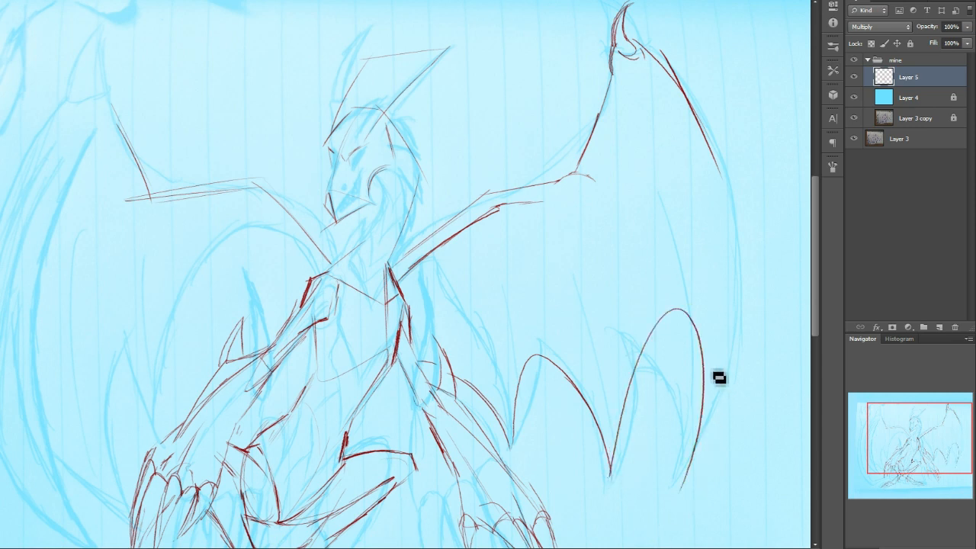
{"action": "key", "text": "ctrl+z"}
{"action": "left_click_drag", "start_coordinate": [611, 479], "coordinate": [668, 507]}
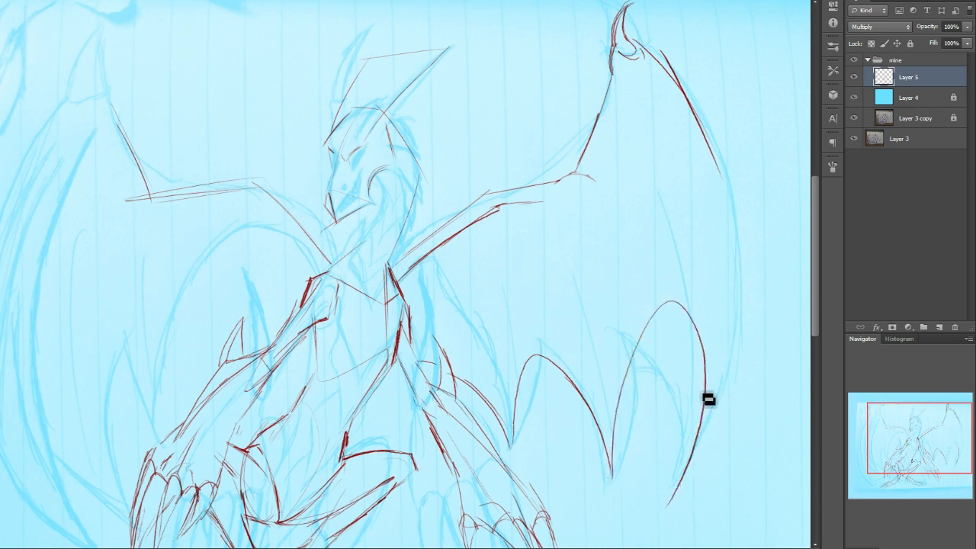
- Extend the long outer edge of the wing on the viewer's right, curving down from the wing claw to the lowest membrane tip
{"action": "left_click_drag", "start_coordinate": [953, 445], "coordinate": [952, 451]}
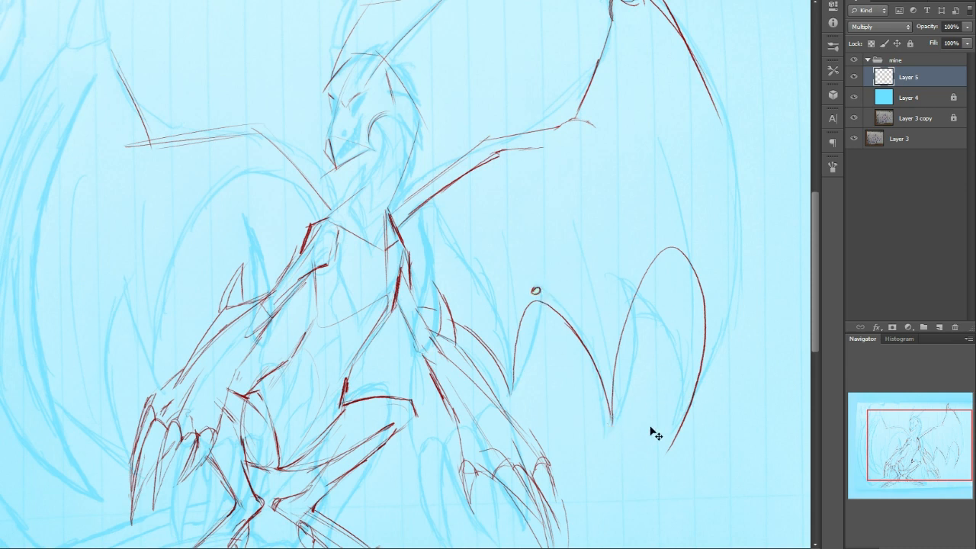
{"action": "left_click_drag", "start_coordinate": [943, 461], "coordinate": [938, 450]}
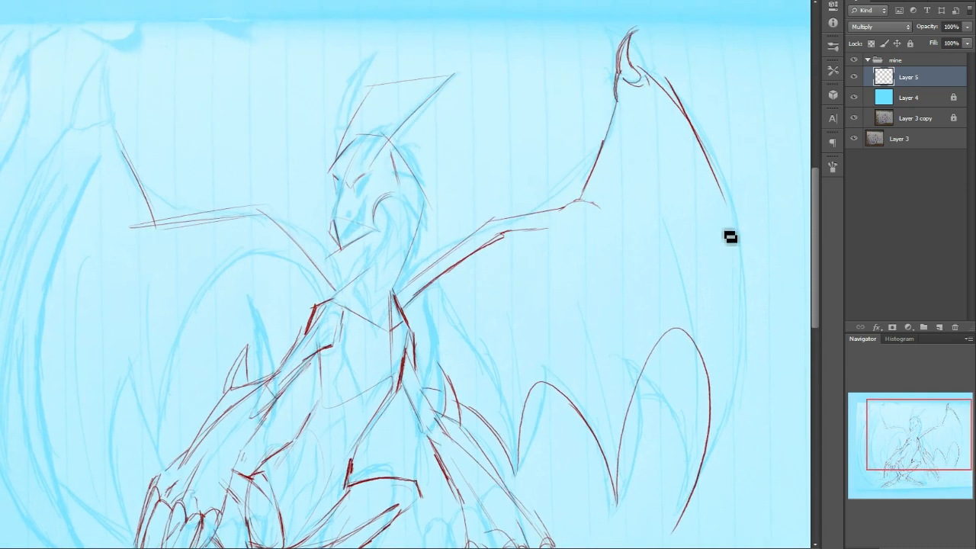
{"action": "left_click_drag", "start_coordinate": [665, 77], "coordinate": [717, 187]}
{"action": "left_click_drag", "start_coordinate": [930, 427], "coordinate": [929, 437]}
{"action": "left_click_drag", "start_coordinate": [726, 129], "coordinate": [742, 286]}
{"action": "key", "text": "ctrl+z"}
{"action": "left_click_drag", "start_coordinate": [729, 124], "coordinate": [735, 365]}
{"action": "left_click_drag", "start_coordinate": [737, 302], "coordinate": [665, 478]}
{"action": "key", "text": "ctrl+z"}
- Draw the inner edge of the wing bones from the outer joint up to the claw and down along the outer finger
{"action": "left_click_drag", "start_coordinate": [920, 473], "coordinate": [921, 460]}
{"action": "mouse_move", "coordinate": [600, 240]}
{"action": "left_mouse_down"}
{"action": "mouse_move", "coordinate": [652, 133]}
{"action": "mouse_move", "coordinate": [642, 168]}
{"action": "mouse_move", "coordinate": [645, 145]}
{"action": "mouse_move", "coordinate": [703, 221]}
{"action": "left_mouse_up"}
- Hide Layer 5 to examine the legs and tail in the scan beneath, and show the layer again
{"action": "mouse_move", "coordinate": [944, 456]}
{"action": "left_mouse_down"}
{"action": "mouse_move", "coordinate": [922, 481]}
{"action": "mouse_move", "coordinate": [938, 459]}
{"action": "mouse_move", "coordinate": [929, 454]}
{"action": "mouse_move", "coordinate": [939, 471]}
{"action": "left_mouse_up"}
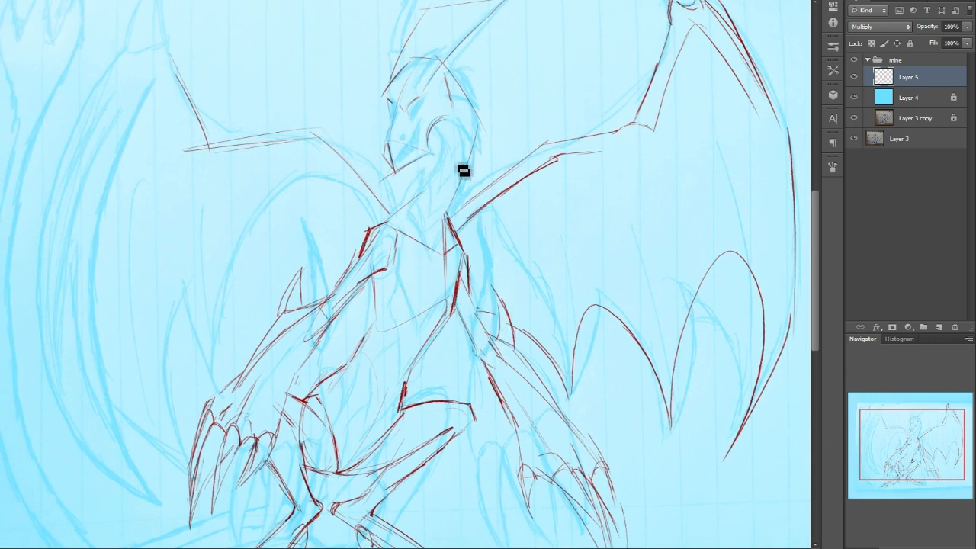
{"action": "left_click_drag", "start_coordinate": [934, 458], "coordinate": [916, 477]}
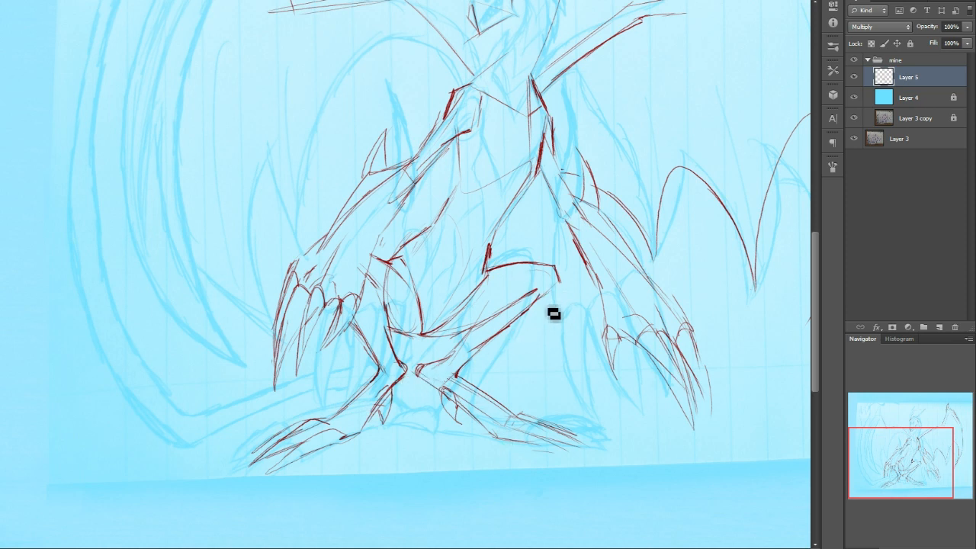
{"action": "left_click", "coordinate": [853, 79]}
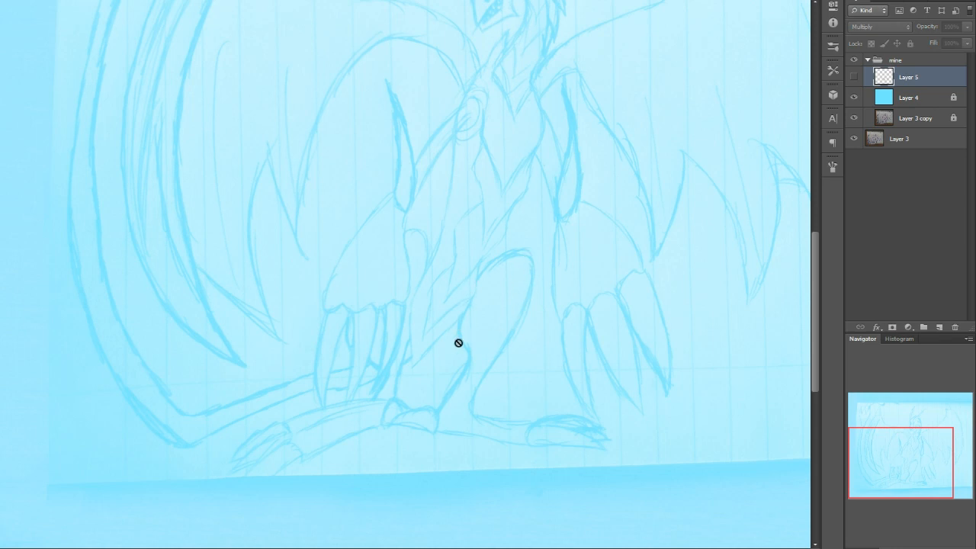
{"action": "left_click", "coordinate": [853, 79]}
{"action": "mouse_move", "coordinate": [915, 469]}
{"action": "left_mouse_down"}
{"action": "mouse_move", "coordinate": [911, 445]}
{"action": "mouse_move", "coordinate": [890, 465]}
{"action": "left_mouse_up"}
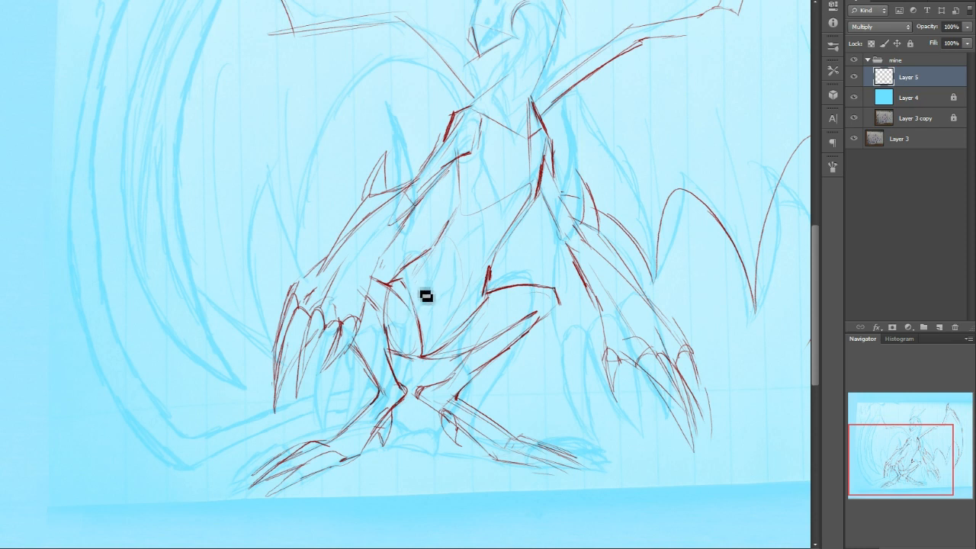
- Sketch both edges of the lower tail from behind the legs to its bend and up toward the outer curve
{"action": "left_click_drag", "start_coordinate": [284, 388], "coordinate": [221, 421]}
{"action": "left_click_drag", "start_coordinate": [208, 428], "coordinate": [213, 442]}
{"action": "mouse_move", "coordinate": [313, 412]}
{"action": "left_mouse_down"}
{"action": "mouse_move", "coordinate": [436, 360]}
{"action": "mouse_move", "coordinate": [210, 442]}
{"action": "left_mouse_up"}
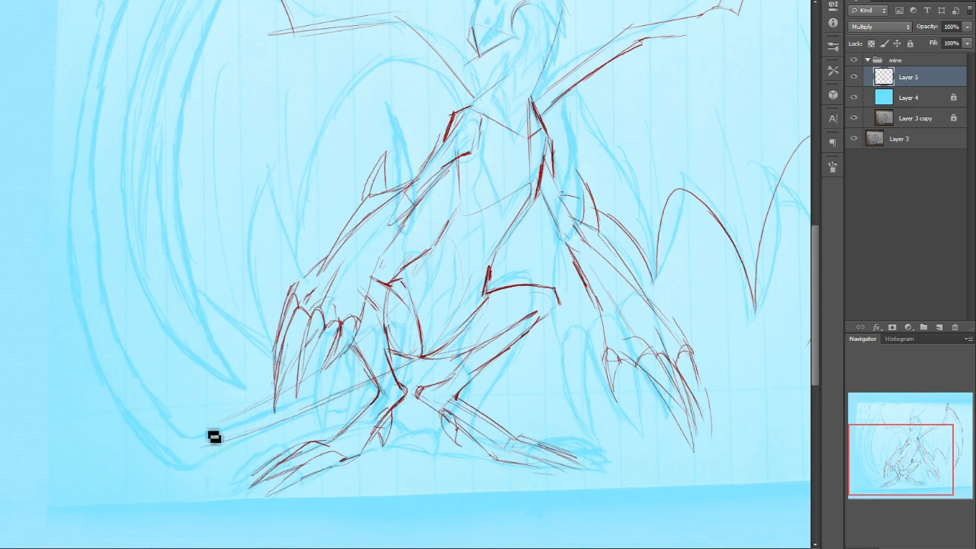
{"action": "left_click_drag", "start_coordinate": [73, 269], "coordinate": [215, 442]}
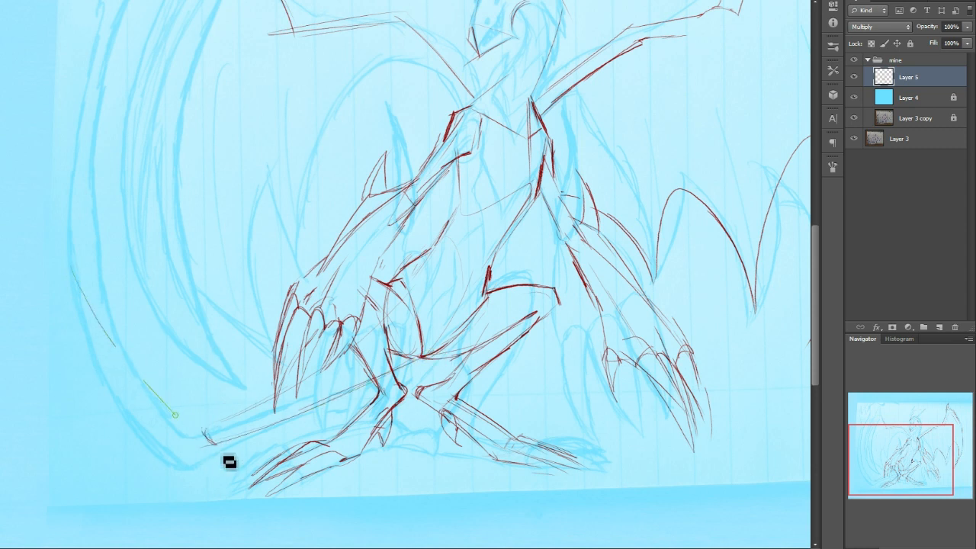
{"action": "left_click_drag", "start_coordinate": [76, 268], "coordinate": [202, 418]}
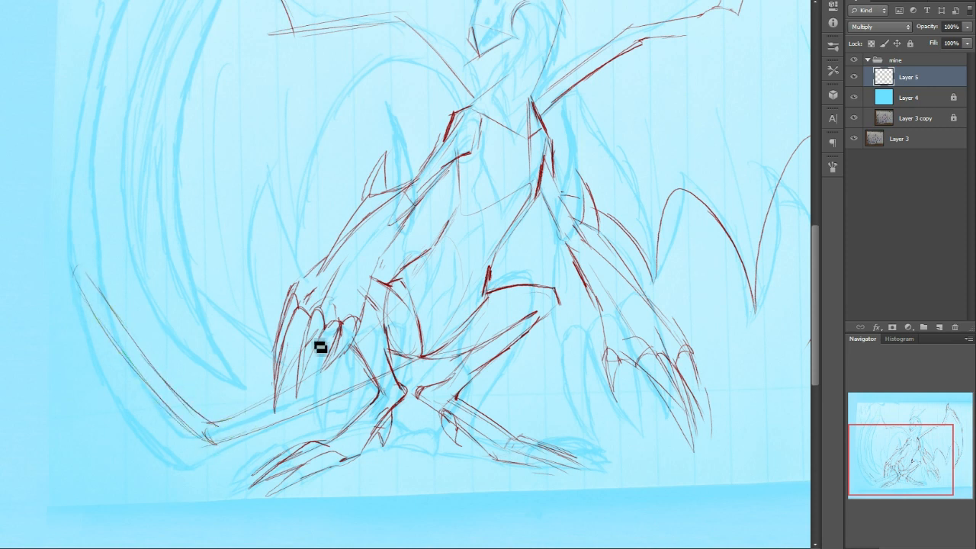
- Extend the tail's outer edge upward along the scan, from the lower curve to just below the tail tip
{"action": "left_click_drag", "start_coordinate": [938, 465], "coordinate": [911, 401]}
{"action": "left_click_drag", "start_coordinate": [921, 447], "coordinate": [906, 468]}
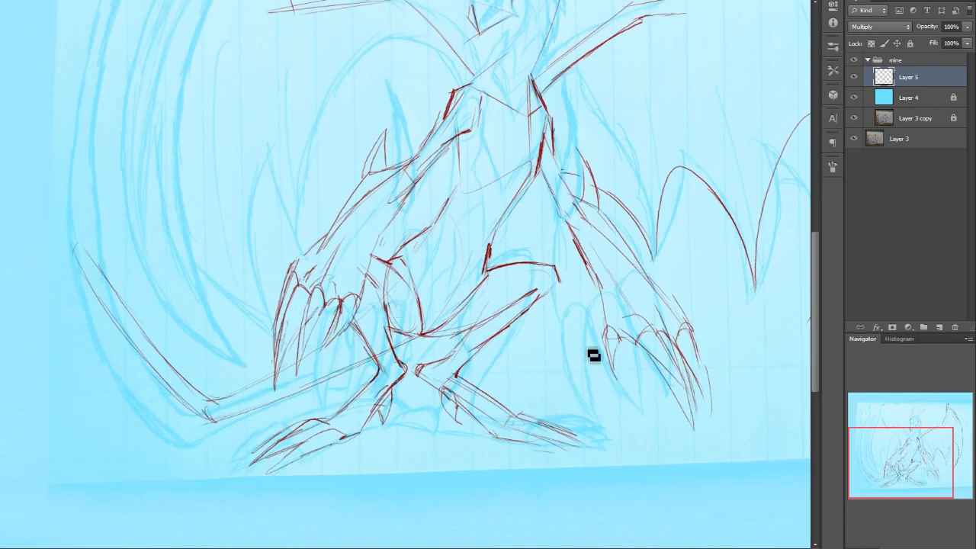
{"action": "mouse_move", "coordinate": [948, 427]}
{"action": "left_mouse_down"}
{"action": "mouse_move", "coordinate": [929, 452]}
{"action": "mouse_move", "coordinate": [912, 431]}
{"action": "left_mouse_up"}
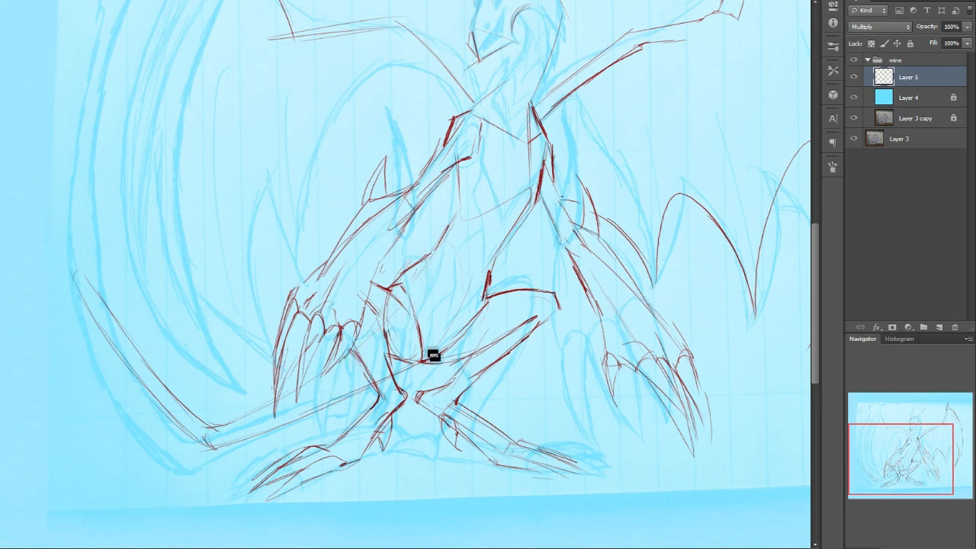
{"action": "left_click_drag", "start_coordinate": [916, 479], "coordinate": [899, 461]}
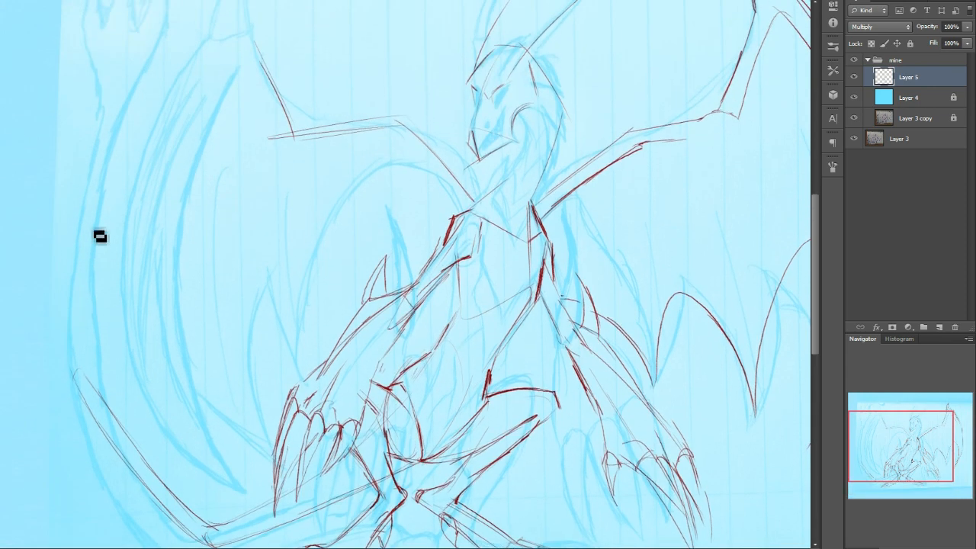
{"action": "left_click_drag", "start_coordinate": [107, 122], "coordinate": [82, 327]}
{"action": "left_click_drag", "start_coordinate": [73, 263], "coordinate": [70, 371]}
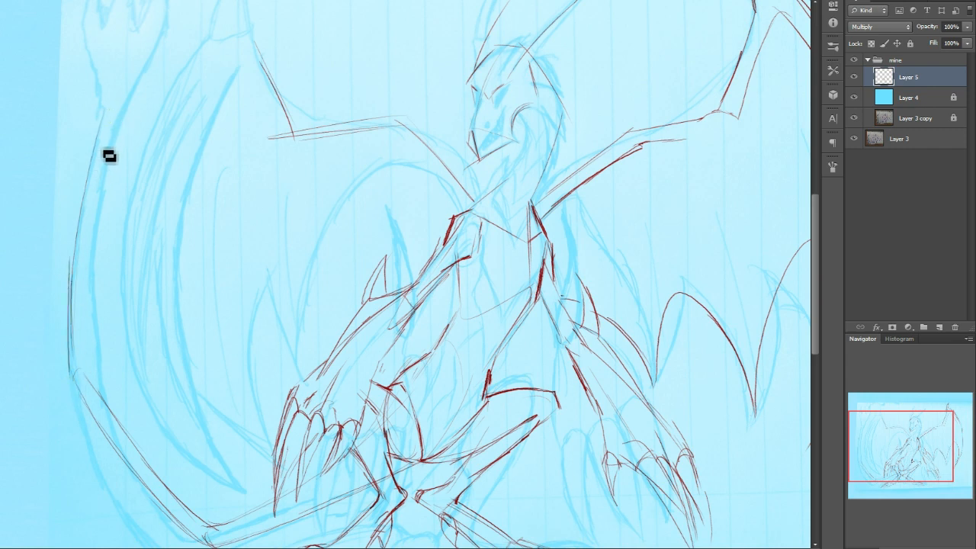
- Draw the inner edge of the upper tail and blend both edges into the lower tail section
{"action": "left_click_drag", "start_coordinate": [100, 162], "coordinate": [82, 349]}
{"action": "mouse_move", "coordinate": [90, 229]}
{"action": "left_mouse_down"}
{"action": "mouse_move", "coordinate": [83, 378]}
{"action": "mouse_move", "coordinate": [121, 427]}
{"action": "left_mouse_up"}
{"action": "left_click_drag", "start_coordinate": [88, 350], "coordinate": [130, 447]}
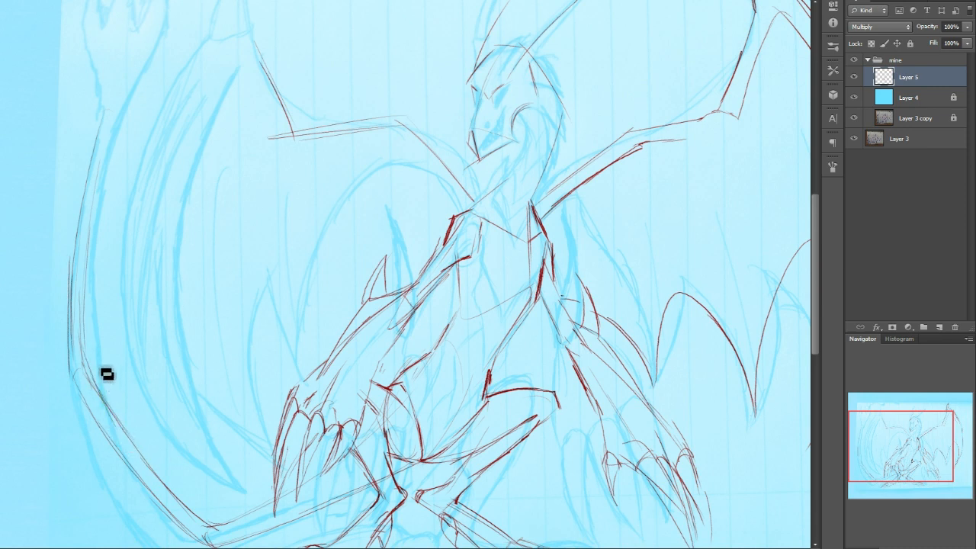
{"action": "left_click_drag", "start_coordinate": [87, 360], "coordinate": [104, 407]}
{"action": "left_click_drag", "start_coordinate": [89, 362], "coordinate": [119, 429]}
{"action": "left_click_drag", "start_coordinate": [74, 366], "coordinate": [146, 477]}
- Sketch the tail tip's central spike and the curved prong on the side nearest the wing
{"action": "left_click_drag", "start_coordinate": [943, 457], "coordinate": [943, 438]}
{"action": "left_click_drag", "start_coordinate": [102, 229], "coordinate": [134, 108]}
{"action": "key", "text": "ctrl+z"}
{"action": "left_click_drag", "start_coordinate": [105, 236], "coordinate": [138, 97]}
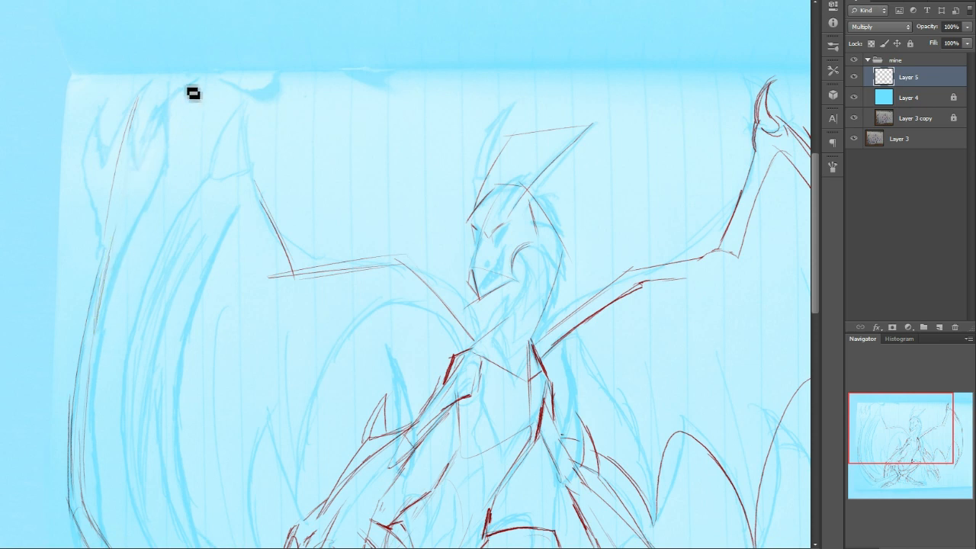
{"action": "left_click_drag", "start_coordinate": [114, 263], "coordinate": [149, 189]}
{"action": "mouse_move", "coordinate": [141, 124]}
{"action": "left_mouse_down"}
{"action": "mouse_move", "coordinate": [140, 181]}
{"action": "mouse_move", "coordinate": [176, 146]}
{"action": "mouse_move", "coordinate": [113, 252]}
{"action": "left_mouse_up"}
- Outline the outer prong of the tail tip and add short inner strokes to shape the flame form
{"action": "left_click_drag", "start_coordinate": [89, 197], "coordinate": [100, 252]}
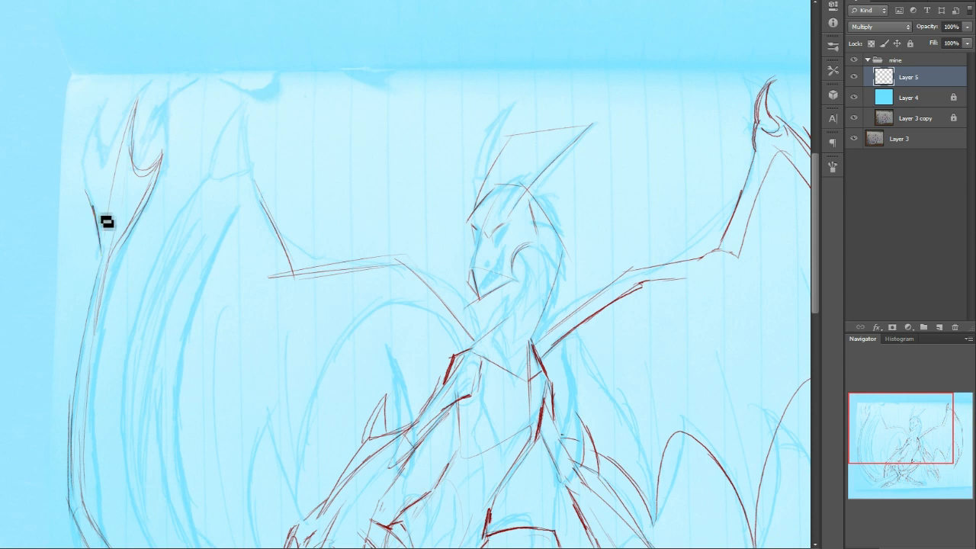
{"action": "left_click_drag", "start_coordinate": [87, 172], "coordinate": [91, 200]}
{"action": "left_click_drag", "start_coordinate": [92, 138], "coordinate": [88, 195]}
{"action": "left_click_drag", "start_coordinate": [95, 162], "coordinate": [122, 150]}
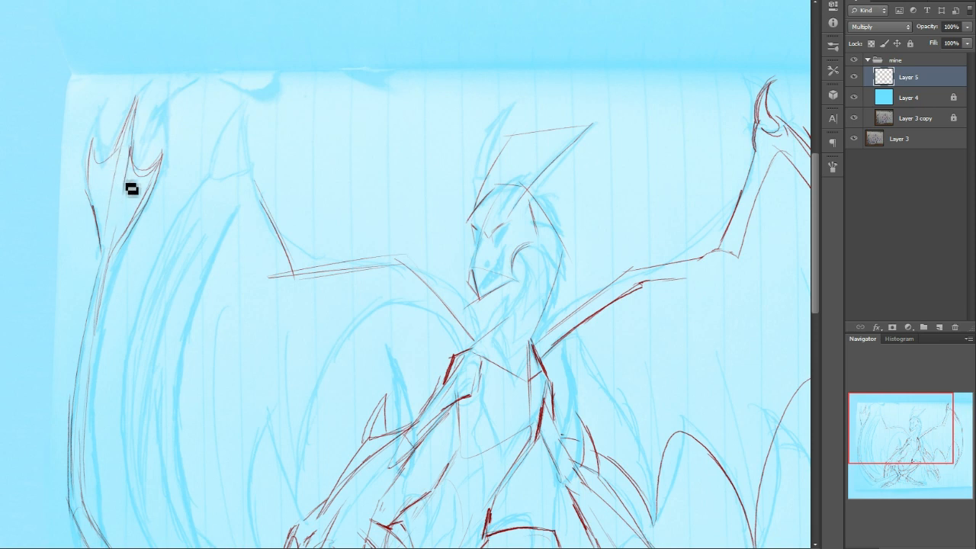
{"action": "left_click_drag", "start_coordinate": [129, 141], "coordinate": [124, 175]}
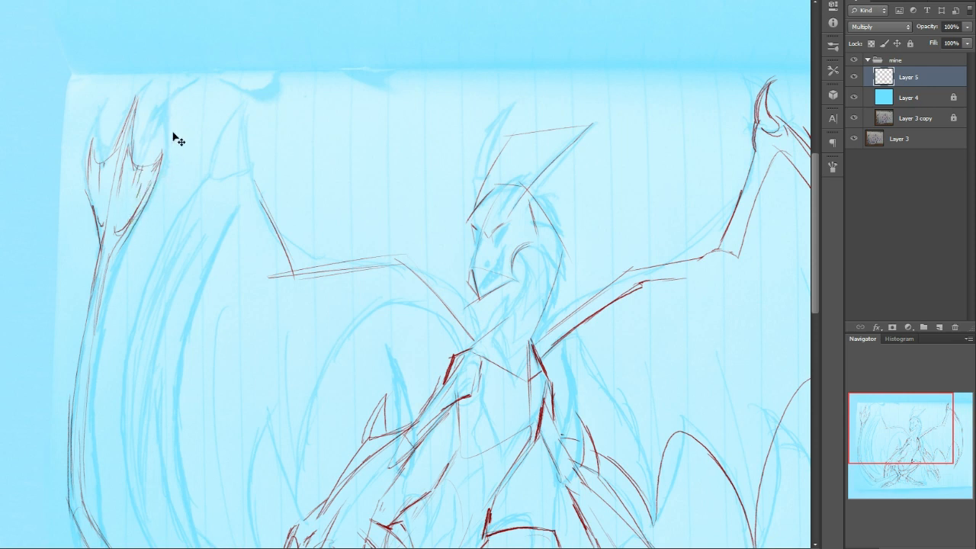
- Darken both edges of the tail base up to the legs and reinforce the adjoining leg outlines
{"action": "left_click_drag", "start_coordinate": [905, 449], "coordinate": [903, 490]}
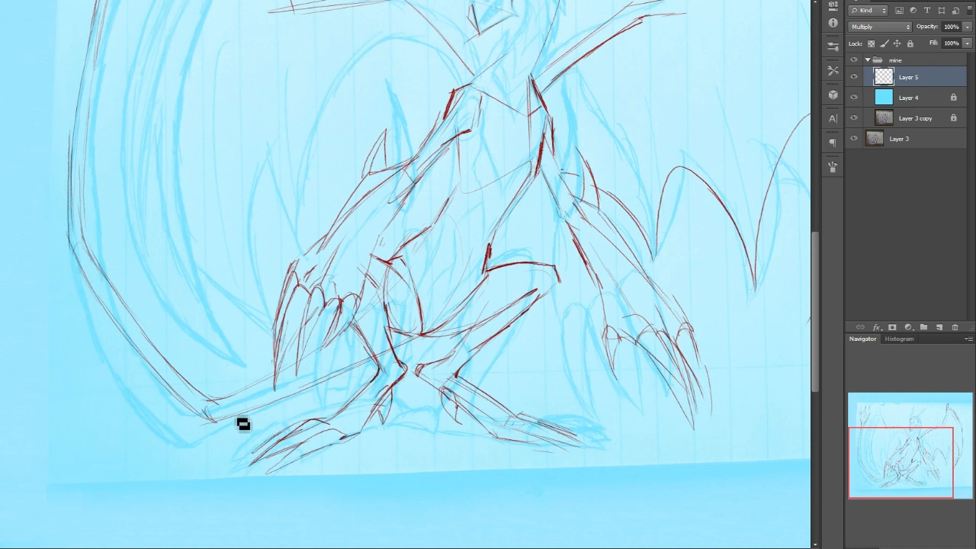
{"action": "mouse_move", "coordinate": [215, 420]}
{"action": "left_mouse_down"}
{"action": "mouse_move", "coordinate": [312, 398]}
{"action": "mouse_move", "coordinate": [376, 367]}
{"action": "left_mouse_up"}
{"action": "mouse_move", "coordinate": [211, 399]}
{"action": "left_mouse_down"}
{"action": "mouse_move", "coordinate": [264, 389]}
{"action": "mouse_move", "coordinate": [341, 344]}
{"action": "mouse_move", "coordinate": [379, 366]}
{"action": "left_mouse_up"}
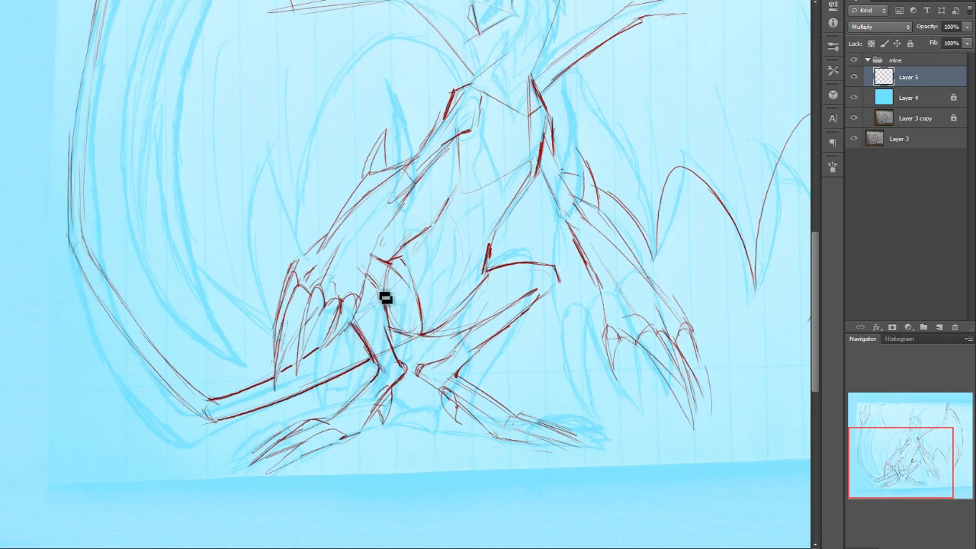
{"action": "left_click_drag", "start_coordinate": [387, 308], "coordinate": [409, 365]}
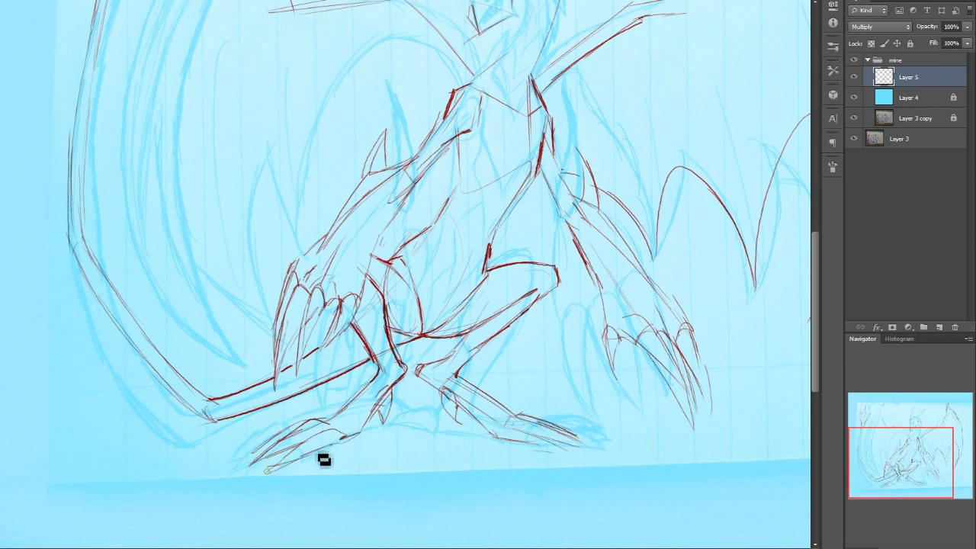
- Lasso the whole wing on the viewer's right, excluding the arm, and copy it onto a new layer
{"action": "left_click_drag", "start_coordinate": [939, 452], "coordinate": [949, 432]}
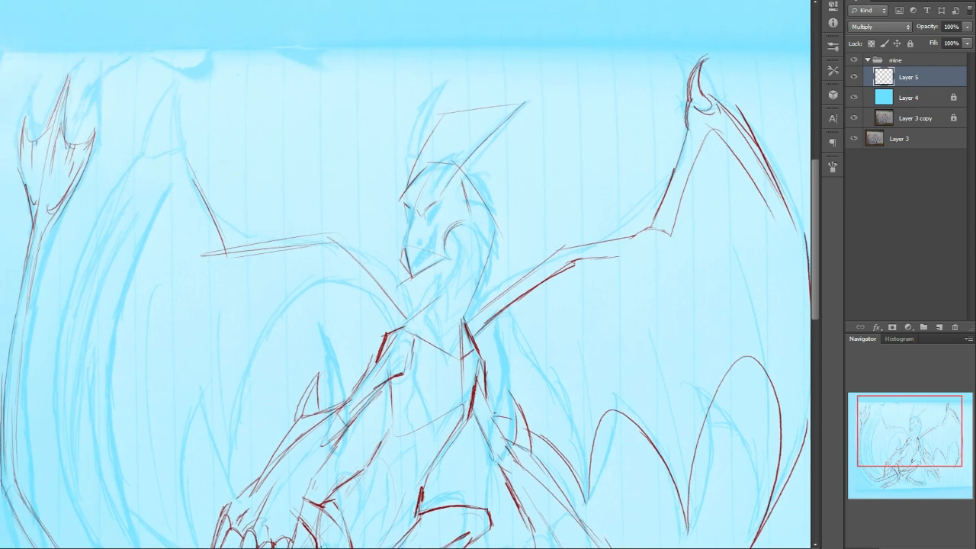
{"action": "left_click_drag", "start_coordinate": [468, 321], "coordinate": [612, 151]}
{"action": "mouse_move", "coordinate": [776, 538]}
{"action": "left_mouse_down"}
{"action": "mouse_move", "coordinate": [604, 456]}
{"action": "mouse_move", "coordinate": [580, 461]}
{"action": "left_mouse_up"}
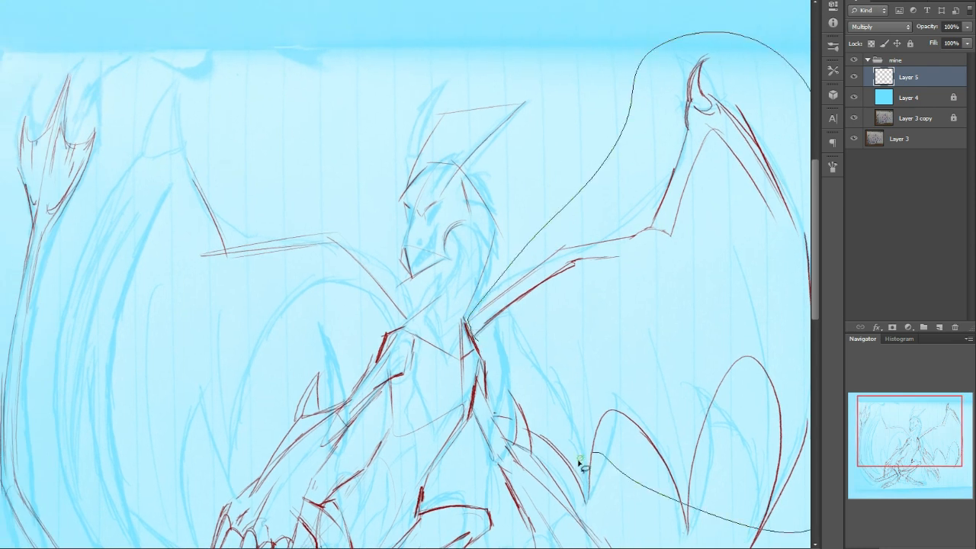
{"action": "left_click_drag", "start_coordinate": [506, 366], "coordinate": [499, 402]}
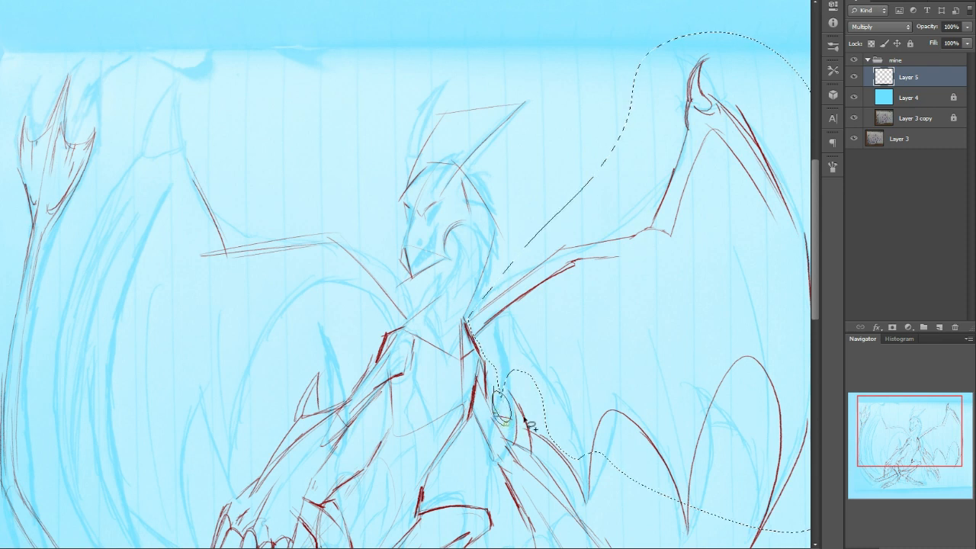
{"action": "left_click_drag", "start_coordinate": [540, 412], "coordinate": [533, 442]}
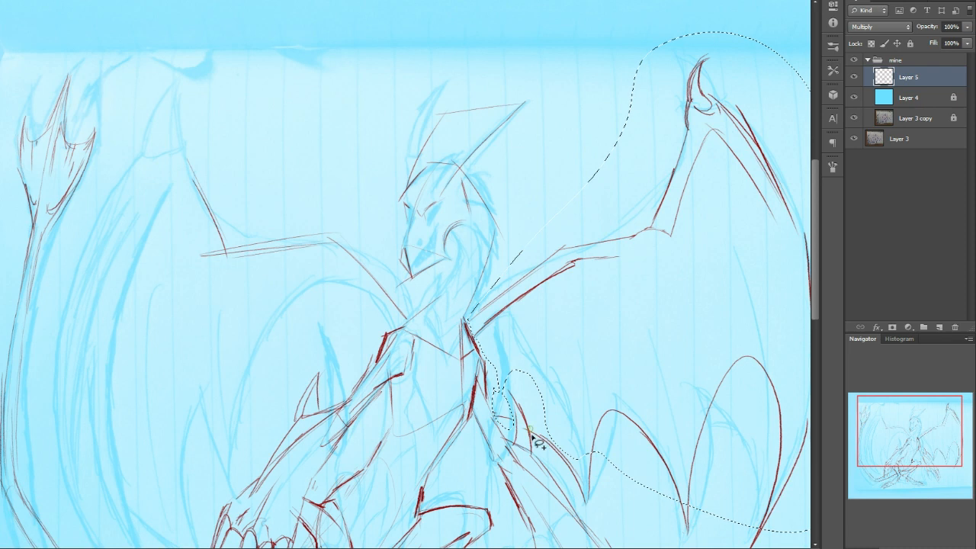
{"action": "left_click_drag", "start_coordinate": [926, 435], "coordinate": [926, 456]}
{"action": "mouse_move", "coordinate": [657, 333]}
{"action": "left_mouse_down"}
{"action": "mouse_move", "coordinate": [710, 463]}
{"action": "mouse_move", "coordinate": [807, 373]}
{"action": "left_mouse_up"}
{"action": "mouse_move", "coordinate": [935, 442]}
{"action": "left_mouse_down"}
{"action": "mouse_move", "coordinate": [945, 428]}
{"action": "mouse_move", "coordinate": [945, 445]}
{"action": "left_mouse_up"}
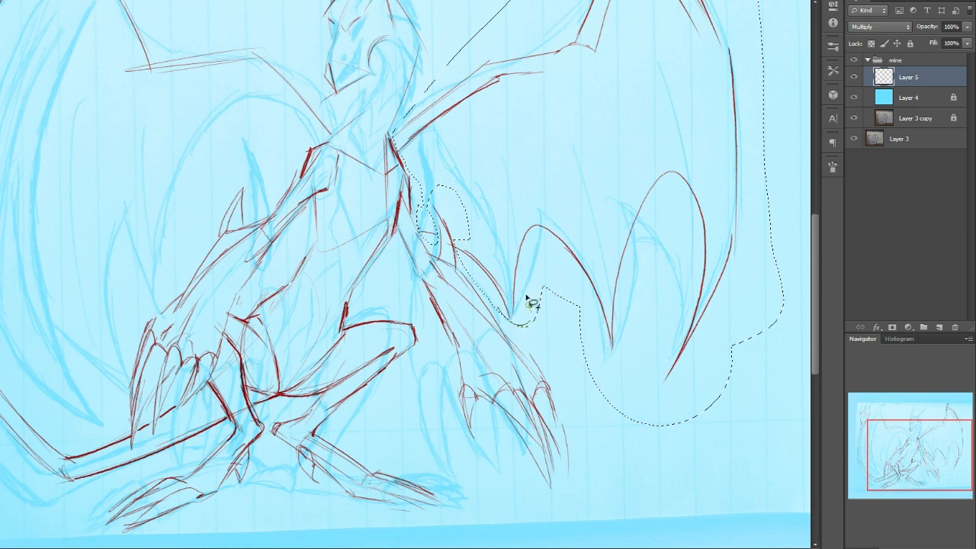
{"action": "key", "text": "ctrl+d"}
{"action": "key", "text": "ctrl+shift+alt+n"}
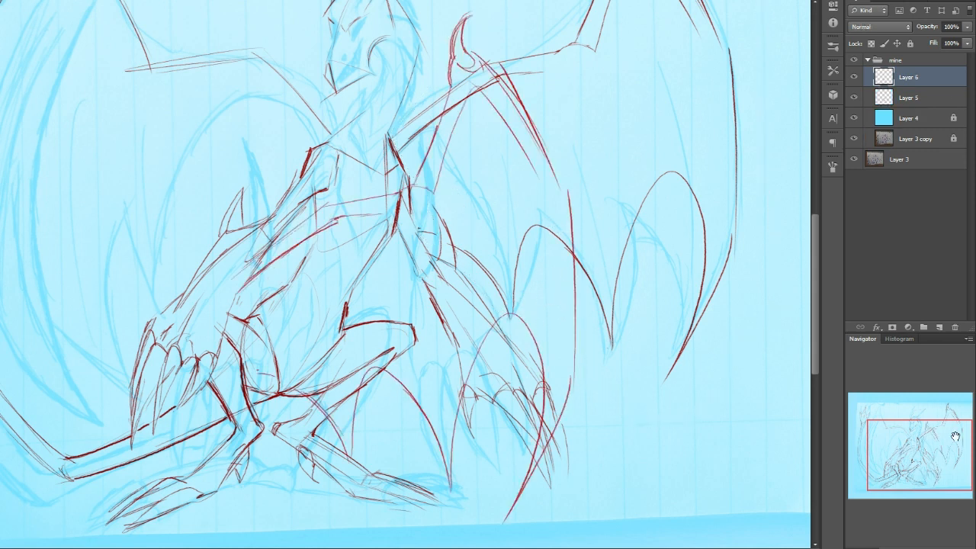
- Flip the copied wing horizontally, move it over the scanned wing on the viewer's left, and skew it to fit
{"action": "left_click_drag", "start_coordinate": [956, 437], "coordinate": [939, 422]}
{"action": "key", "text": "ctrl+t"}
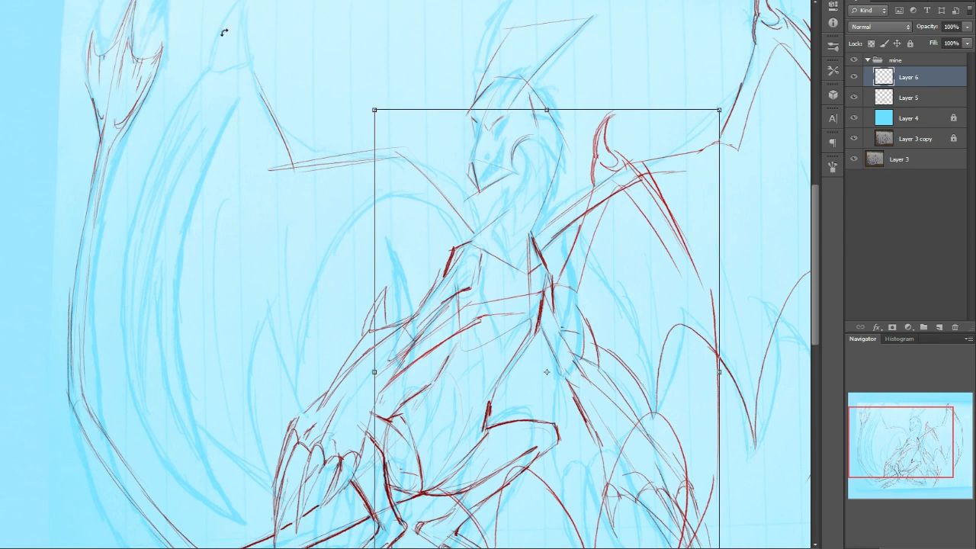
{"action": "left_click_drag", "start_coordinate": [225, 32], "coordinate": [550, 95]}
{"action": "mouse_move", "coordinate": [604, 344]}
{"action": "left_mouse_down"}
{"action": "mouse_move", "coordinate": [409, 262]}
{"action": "mouse_move", "coordinate": [396, 252]}
{"action": "mouse_move", "coordinate": [405, 248]}
{"action": "left_mouse_up"}
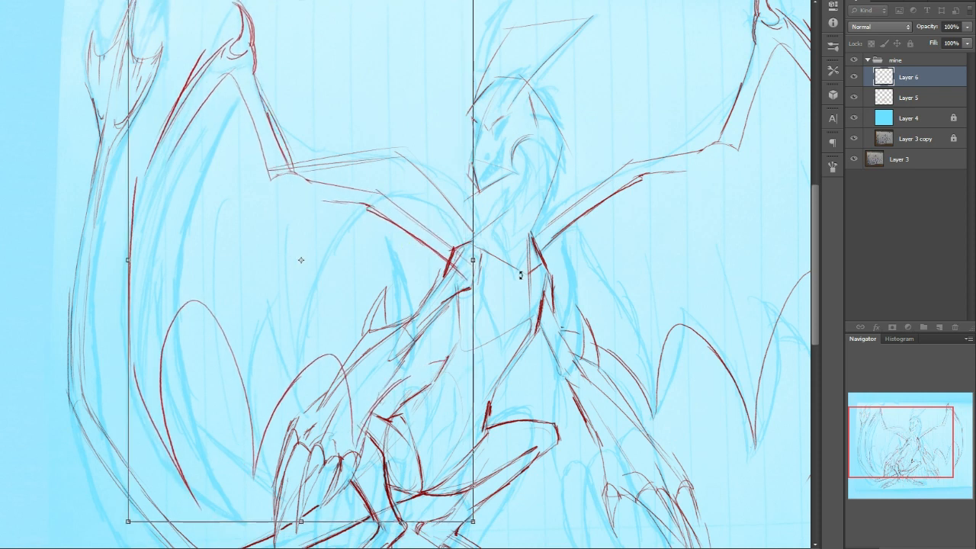
{"action": "mouse_move", "coordinate": [474, 264]}
{"action": "left_mouse_down"}
{"action": "mouse_move", "coordinate": [479, 215]}
{"action": "mouse_move", "coordinate": [473, 232]}
{"action": "mouse_move", "coordinate": [482, 229]}
{"action": "left_mouse_up"}
{"action": "left_click_drag", "start_coordinate": [939, 437], "coordinate": [931, 418]}
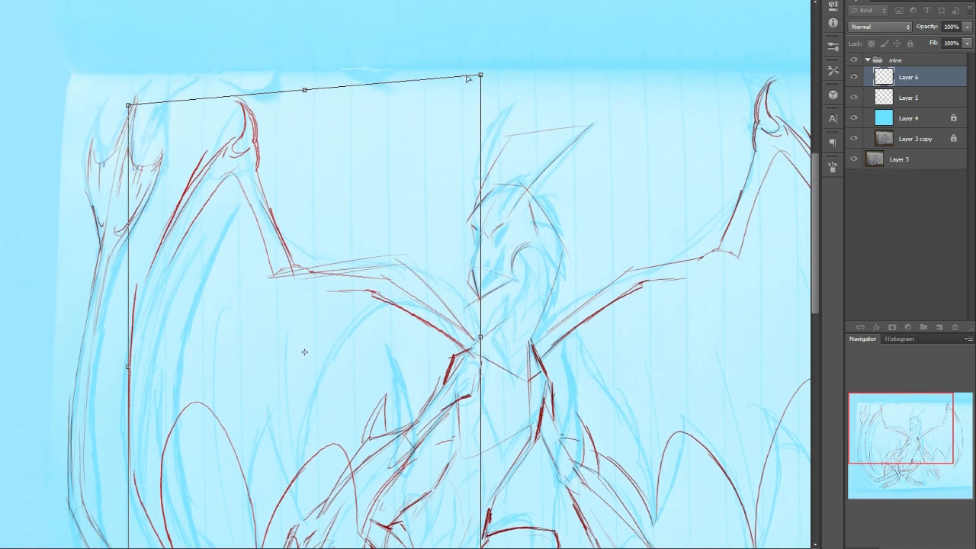
{"action": "left_click_drag", "start_coordinate": [305, 91], "coordinate": [299, 92]}
{"action": "key", "text": "Return"}
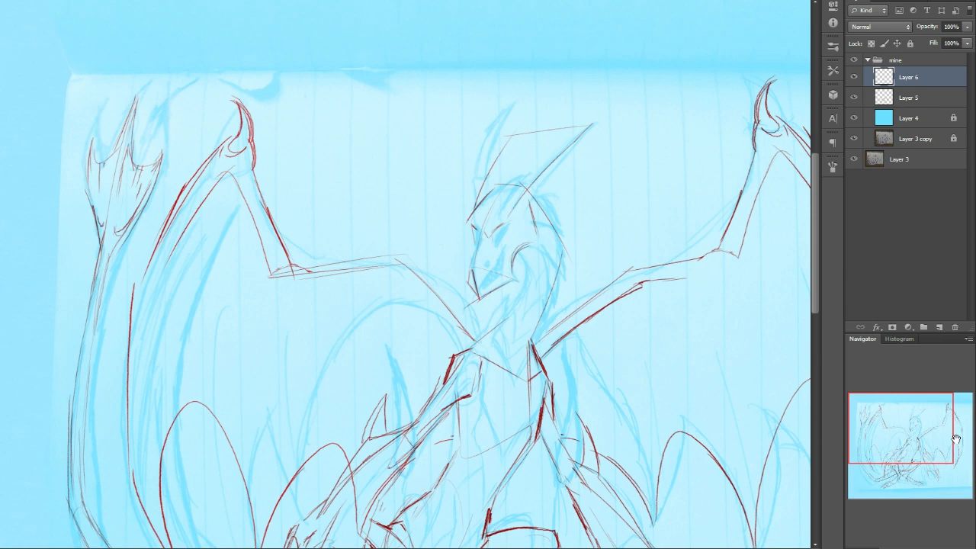
- Redraw the upper and lower edges of the flipped wing's arm from the outer joint to the shoulder
{"action": "left_click_drag", "start_coordinate": [952, 440], "coordinate": [953, 456]}
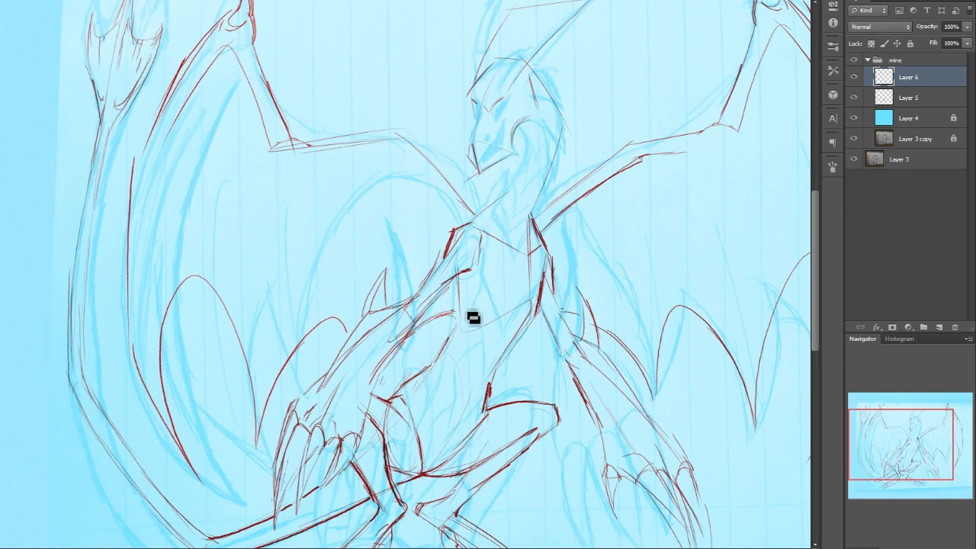
{"action": "left_click_drag", "start_coordinate": [892, 440], "coordinate": [892, 426]}
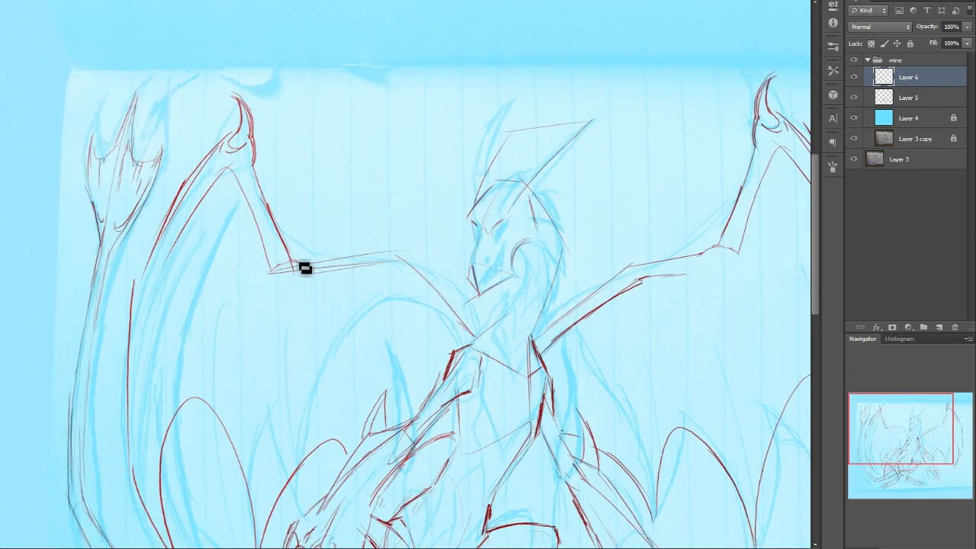
{"action": "mouse_move", "coordinate": [303, 271]}
{"action": "left_mouse_down"}
{"action": "mouse_move", "coordinate": [389, 257]}
{"action": "mouse_move", "coordinate": [483, 344]}
{"action": "left_mouse_up"}
{"action": "mouse_move", "coordinate": [277, 277]}
{"action": "left_mouse_down"}
{"action": "mouse_move", "coordinate": [290, 294]}
{"action": "mouse_move", "coordinate": [396, 273]}
{"action": "left_mouse_up"}
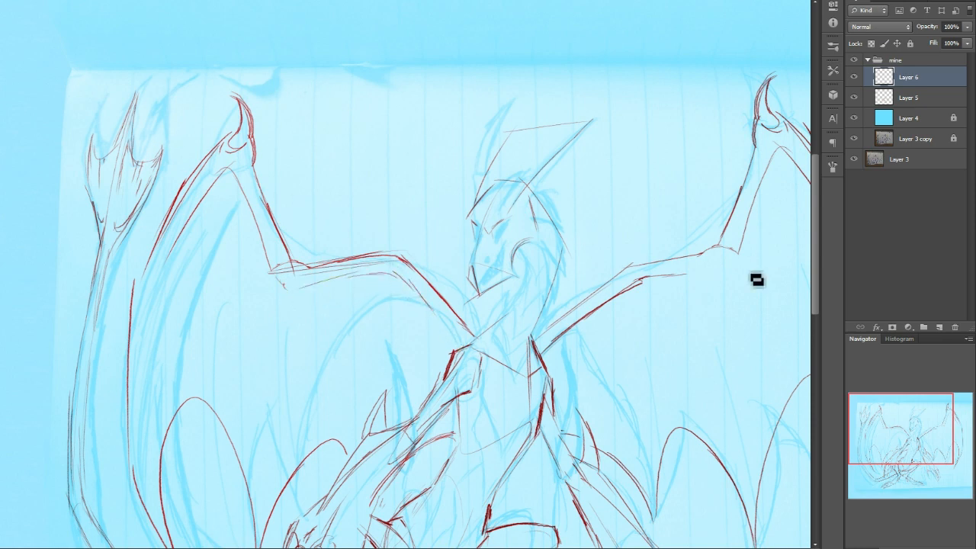
{"action": "left_click_drag", "start_coordinate": [937, 458], "coordinate": [907, 427]}
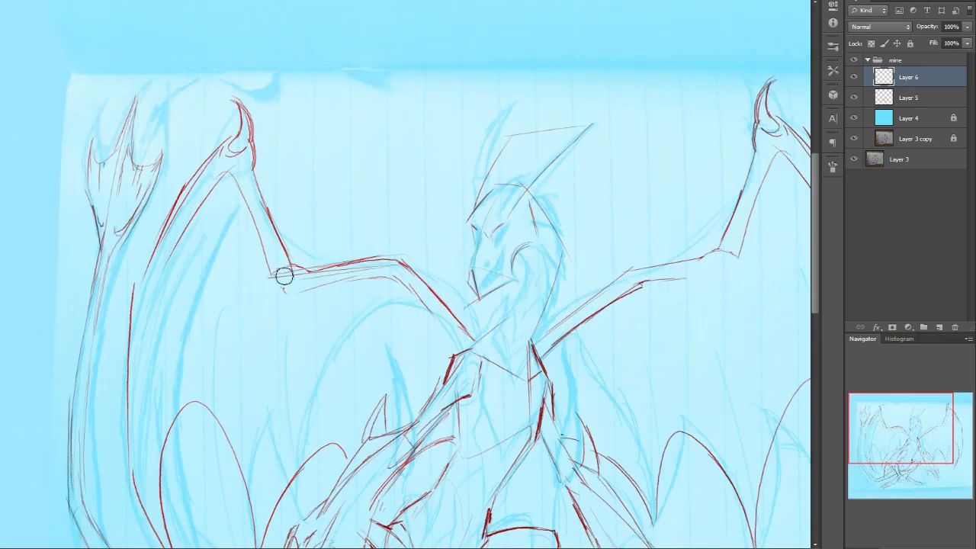
- Redraw the flipped wing's long outer finger from the claw to a lower pointed tip and erase the old tip lines
{"action": "mouse_move", "coordinate": [919, 424]}
{"action": "left_mouse_down"}
{"action": "mouse_move", "coordinate": [941, 458]}
{"action": "mouse_move", "coordinate": [918, 429]}
{"action": "mouse_move", "coordinate": [937, 421]}
{"action": "mouse_move", "coordinate": [942, 405]}
{"action": "mouse_move", "coordinate": [926, 436]}
{"action": "mouse_move", "coordinate": [902, 407]}
{"action": "mouse_move", "coordinate": [911, 450]}
{"action": "mouse_move", "coordinate": [909, 436]}
{"action": "left_mouse_up"}
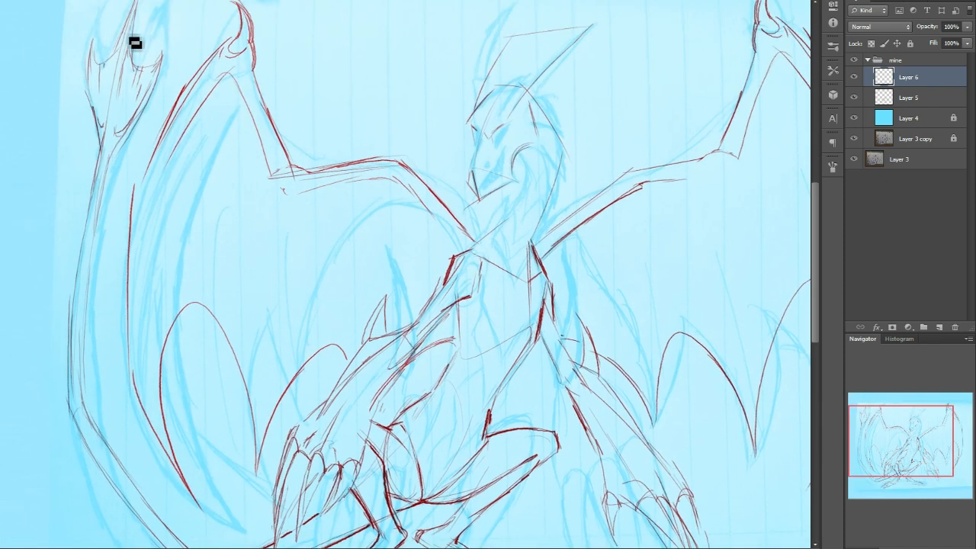
{"action": "left_click_drag", "start_coordinate": [228, 74], "coordinate": [203, 453]}
{"action": "key", "text": "ctrl+z"}
{"action": "left_click_drag", "start_coordinate": [227, 74], "coordinate": [219, 464]}
{"action": "left_click_drag", "start_coordinate": [127, 353], "coordinate": [254, 494]}
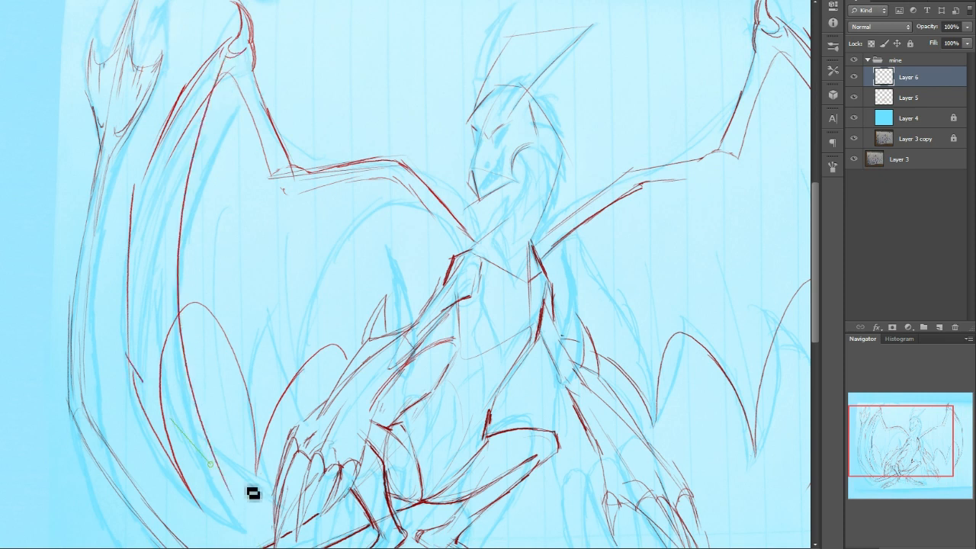
{"action": "left_click_drag", "start_coordinate": [135, 327], "coordinate": [235, 496]}
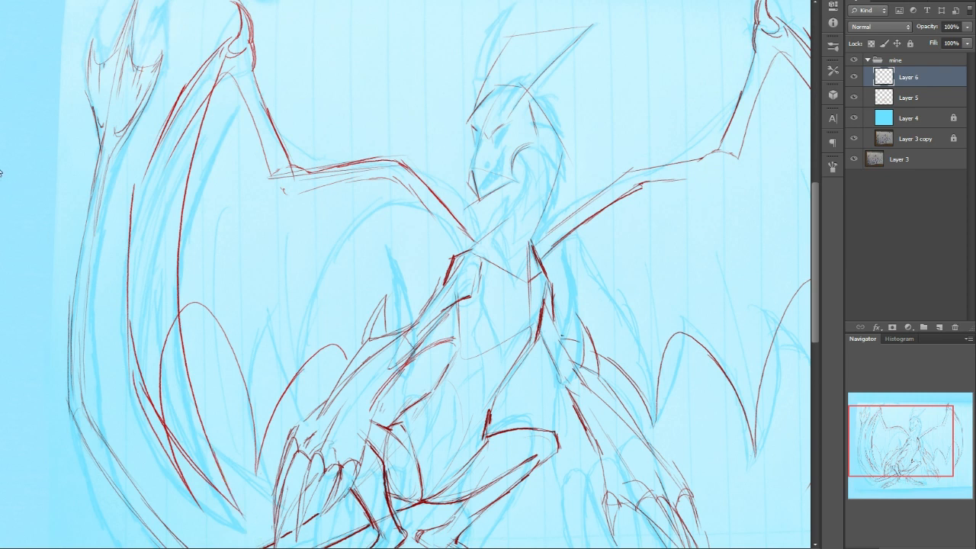
{"action": "left_click_drag", "start_coordinate": [125, 356], "coordinate": [198, 511]}
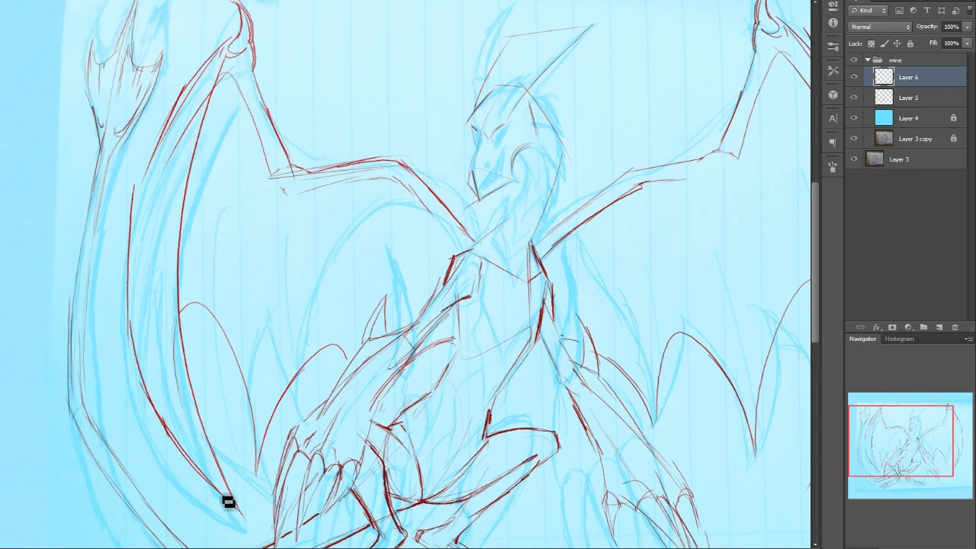
{"action": "left_click_drag", "start_coordinate": [163, 139], "coordinate": [135, 183]}
- Toggle Layer 6's visibility to check the flipped wing, and merge the layer down into Layer 5
{"action": "mouse_move", "coordinate": [919, 441]}
{"action": "left_mouse_down"}
{"action": "mouse_move", "coordinate": [915, 453]}
{"action": "mouse_move", "coordinate": [919, 446]}
{"action": "left_mouse_up"}
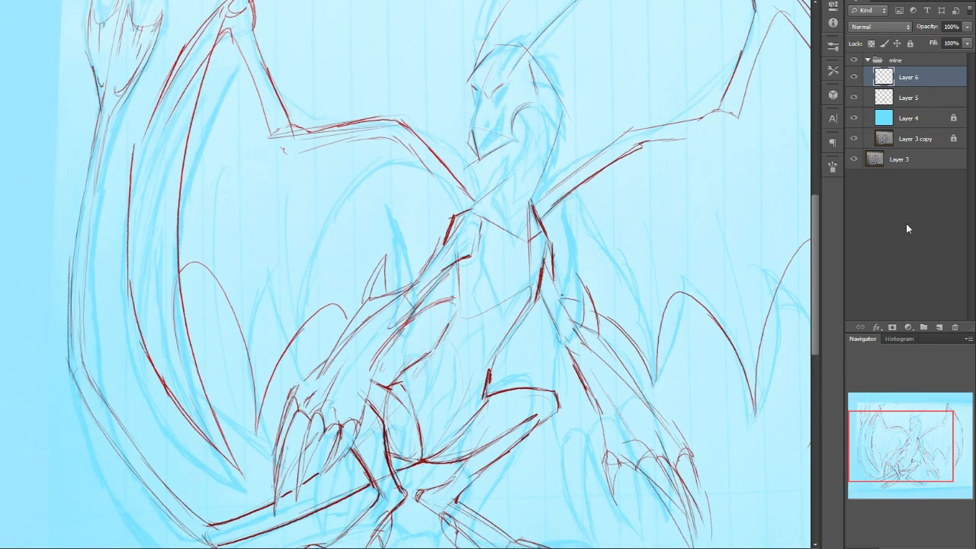
{"action": "left_click", "coordinate": [856, 77]}
{"action": "left_click", "coordinate": [856, 77]}
{"action": "key", "text": "ctrl+e"}
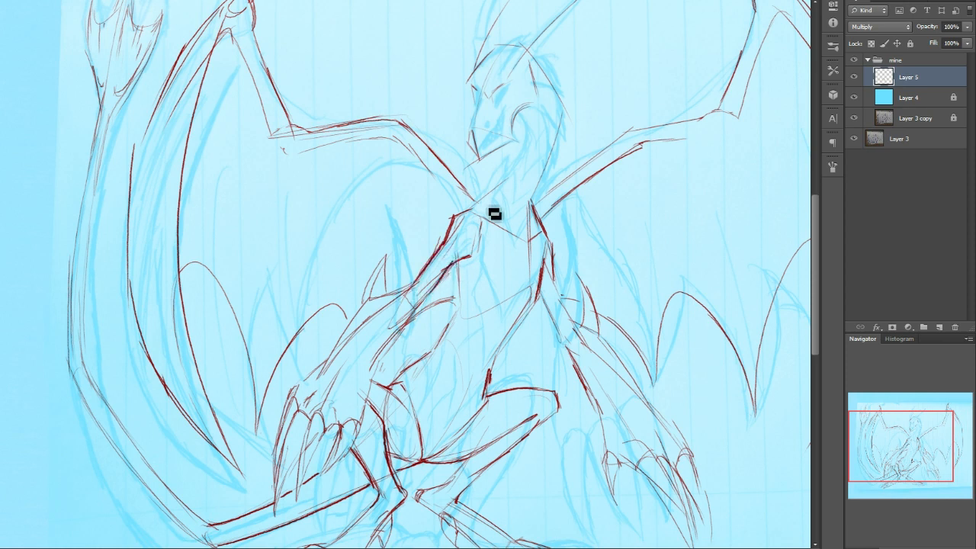
- Draw the rounded shoulder of the arm on the viewer's left, the torso edge below its armpit, and the elbow spike bases
{"action": "mouse_move", "coordinate": [462, 216]}
{"action": "left_mouse_down"}
{"action": "mouse_move", "coordinate": [481, 245]}
{"action": "mouse_move", "coordinate": [492, 219]}
{"action": "mouse_move", "coordinate": [482, 250]}
{"action": "left_mouse_up"}
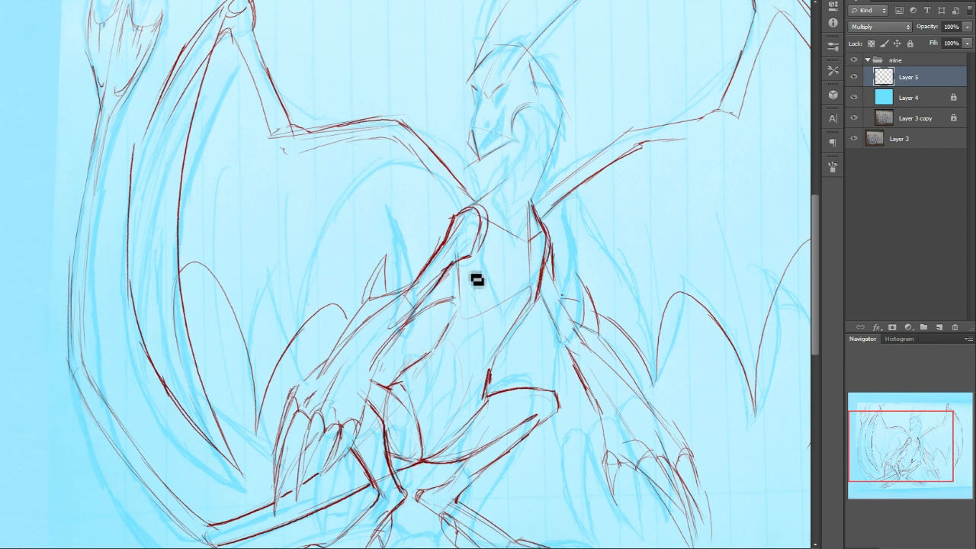
{"action": "left_click_drag", "start_coordinate": [462, 283], "coordinate": [462, 320]}
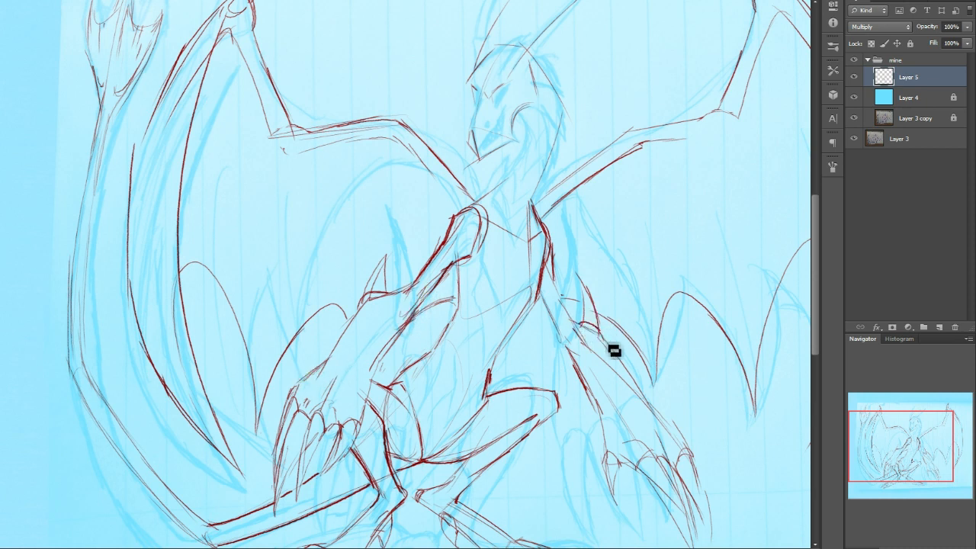
- Hide and reshow the mine group to compare the guide lines with the original pencil scan
{"action": "left_click_drag", "start_coordinate": [914, 436], "coordinate": [899, 414]}
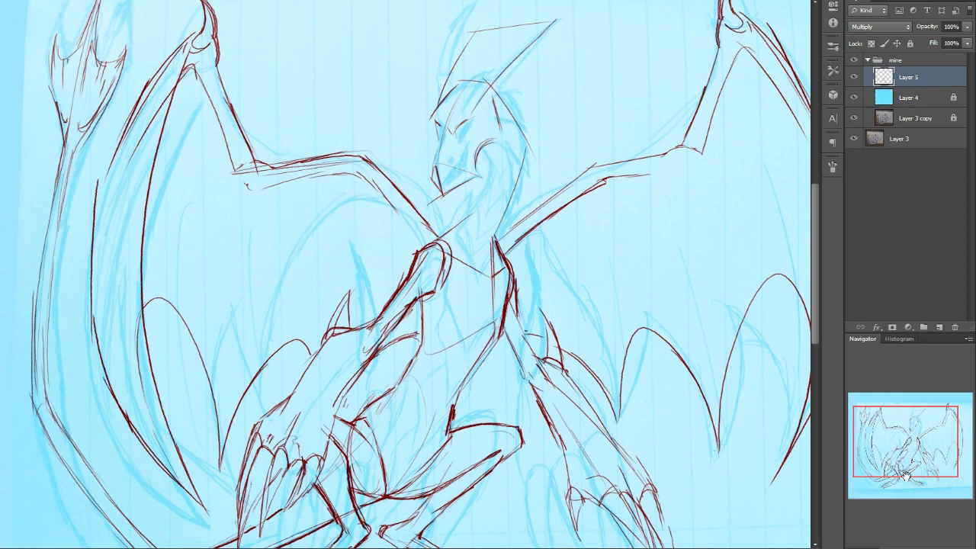
{"action": "left_click_drag", "start_coordinate": [906, 476], "coordinate": [886, 485]}
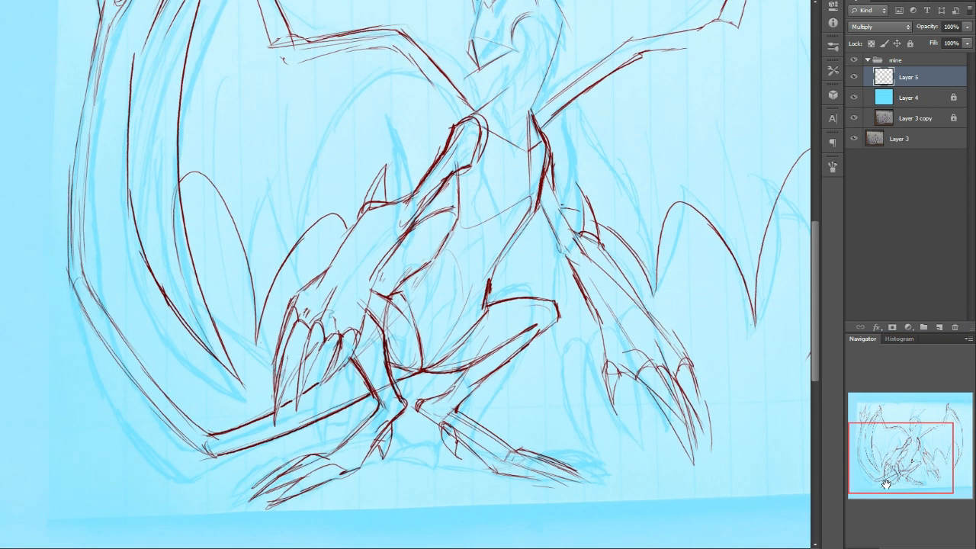
{"action": "mouse_move", "coordinate": [926, 432]}
{"action": "left_mouse_down"}
{"action": "mouse_move", "coordinate": [924, 405]}
{"action": "mouse_move", "coordinate": [925, 414]}
{"action": "left_mouse_up"}
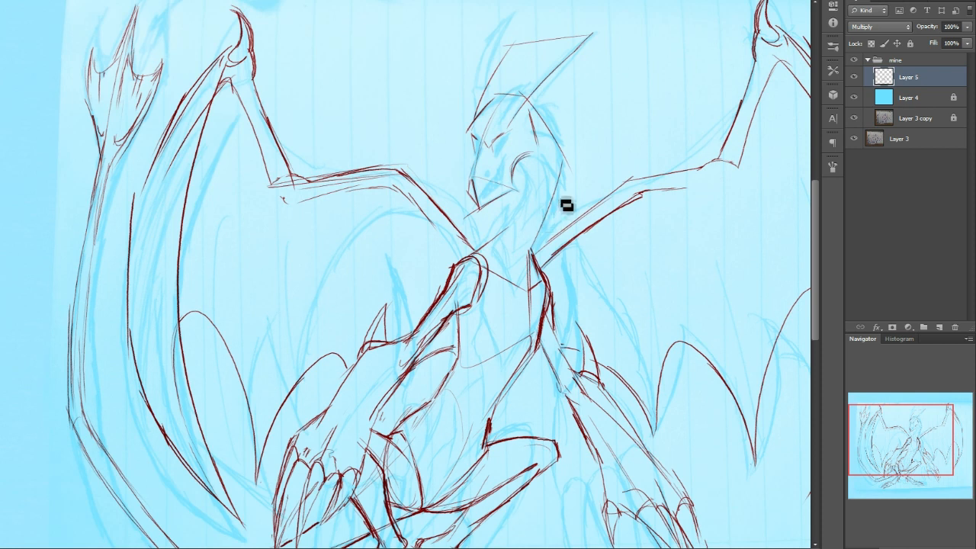
{"action": "left_click", "coordinate": [853, 61]}
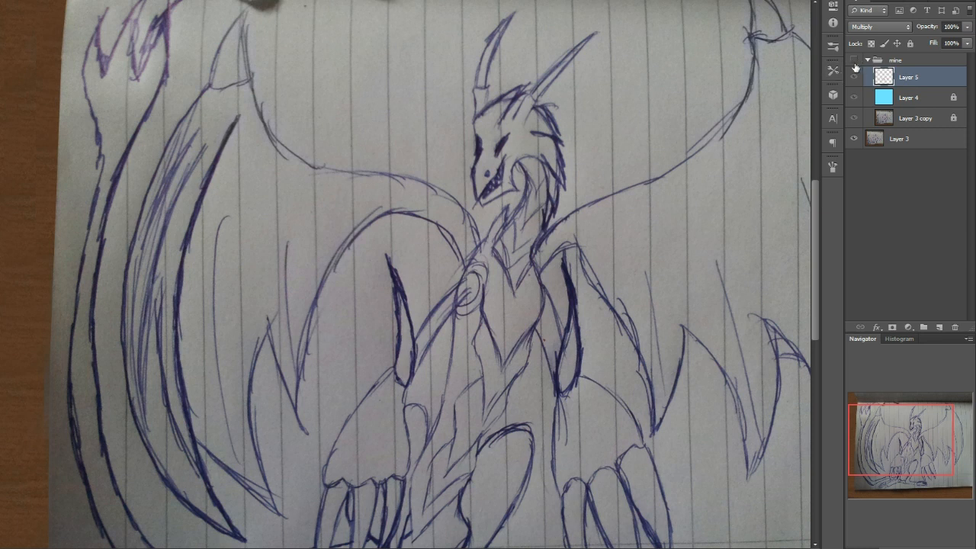
{"action": "left_click", "coordinate": [854, 61]}
- Give both horns thickness by drawing their second edges up to the tips and curved bands at their bases
{"action": "left_click_drag", "start_coordinate": [868, 410], "coordinate": [868, 408]}
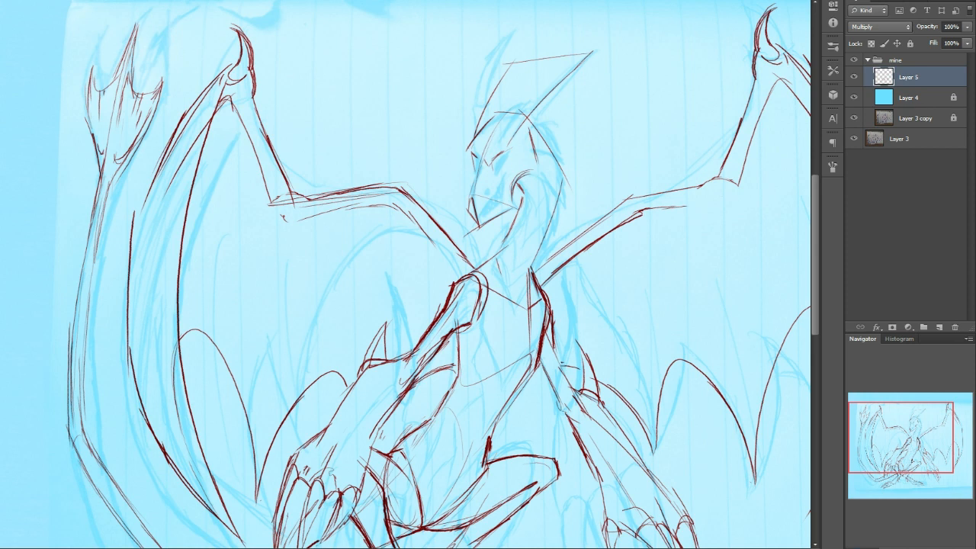
{"action": "key", "text": "ctrl+1"}
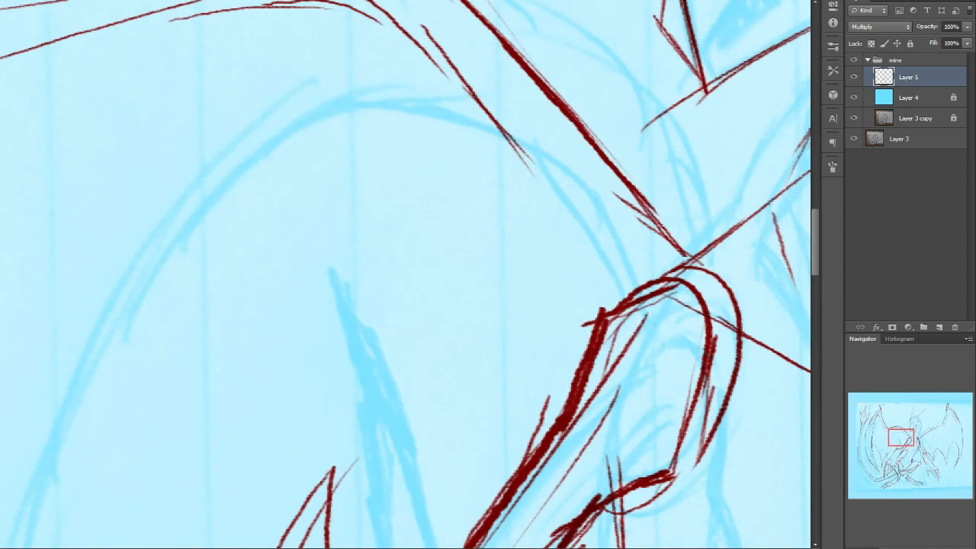
{"action": "left_click_drag", "start_coordinate": [900, 435], "coordinate": [906, 427]}
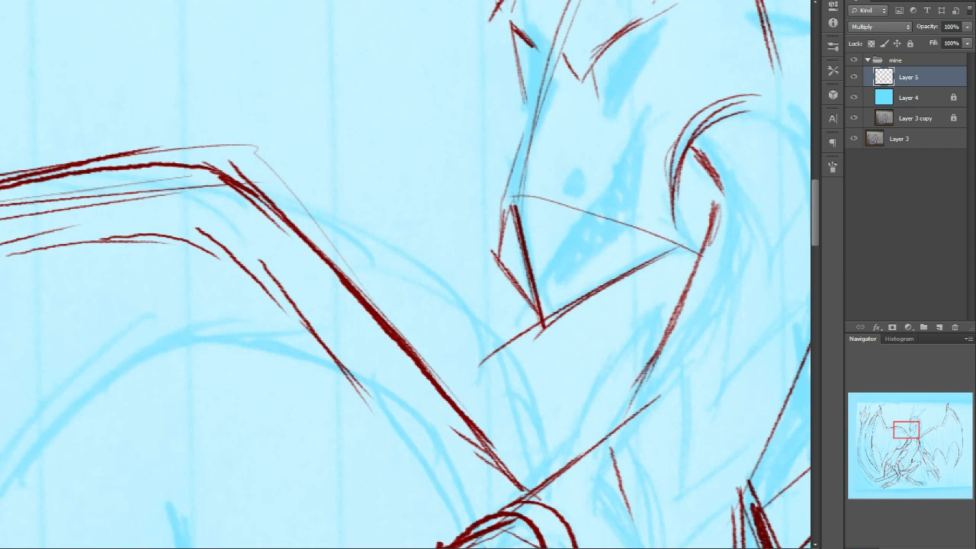
{"action": "key", "text": "ctrl+minus"}
{"action": "left_click_drag", "start_coordinate": [914, 432], "coordinate": [915, 423]}
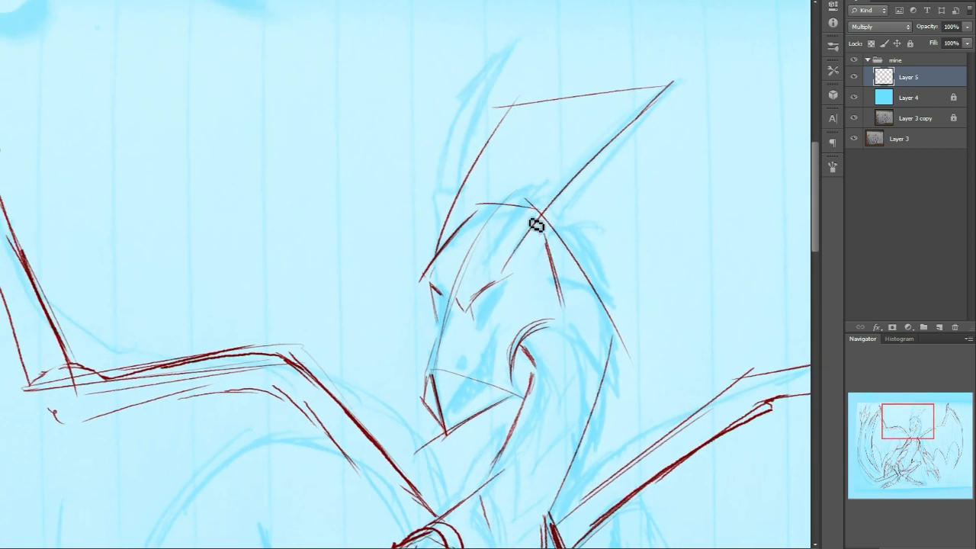
{"action": "mouse_move", "coordinate": [541, 210]}
{"action": "left_mouse_down"}
{"action": "mouse_move", "coordinate": [563, 234]}
{"action": "mouse_move", "coordinate": [545, 223]}
{"action": "mouse_move", "coordinate": [550, 208]}
{"action": "mouse_move", "coordinate": [507, 277]}
{"action": "mouse_move", "coordinate": [562, 239]}
{"action": "mouse_move", "coordinate": [540, 248]}
{"action": "left_mouse_up"}
{"action": "mouse_move", "coordinate": [540, 209]}
{"action": "left_mouse_down"}
{"action": "mouse_move", "coordinate": [665, 92]}
{"action": "mouse_move", "coordinate": [555, 229]}
{"action": "left_mouse_up"}
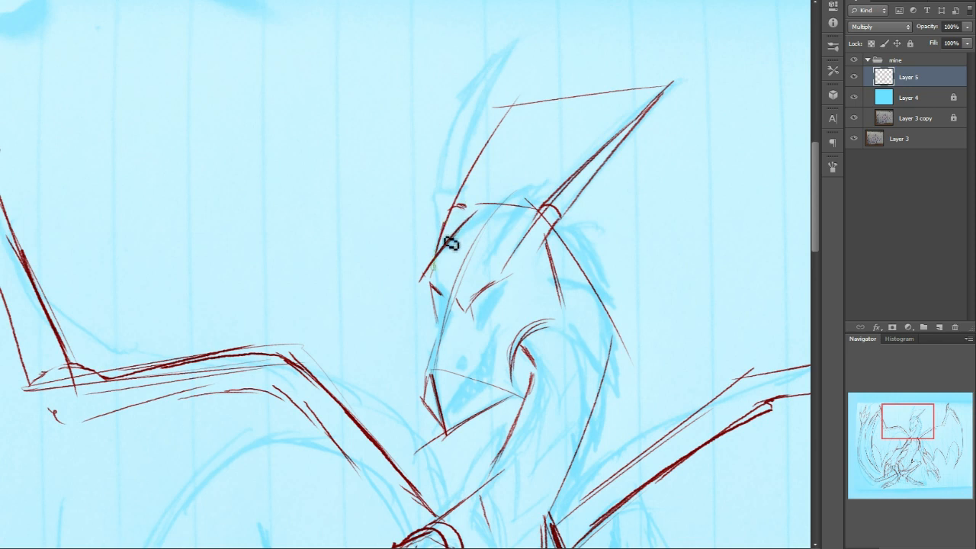
{"action": "left_click_drag", "start_coordinate": [479, 183], "coordinate": [516, 105]}
{"action": "left_click_drag", "start_coordinate": [463, 208], "coordinate": [495, 140]}
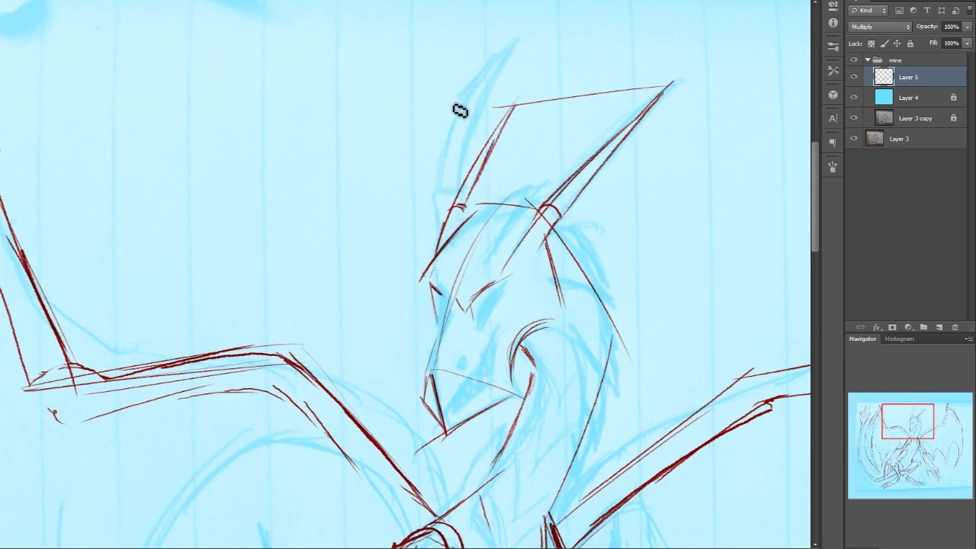
- Draw the pointed crest on top of the head between the horns and a short spike behind the rear horn's base
{"action": "left_click_drag", "start_coordinate": [470, 212], "coordinate": [546, 174]}
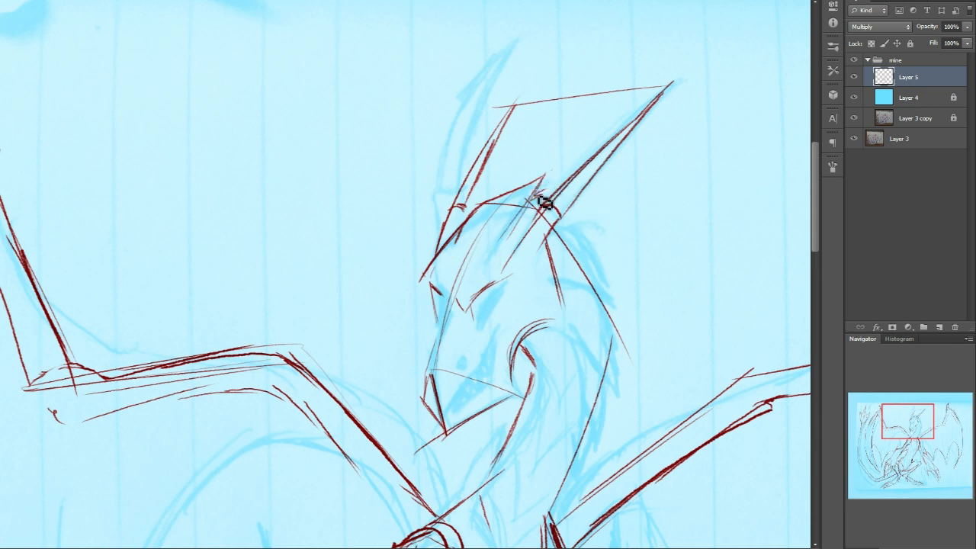
{"action": "left_click_drag", "start_coordinate": [584, 202], "coordinate": [604, 196]}
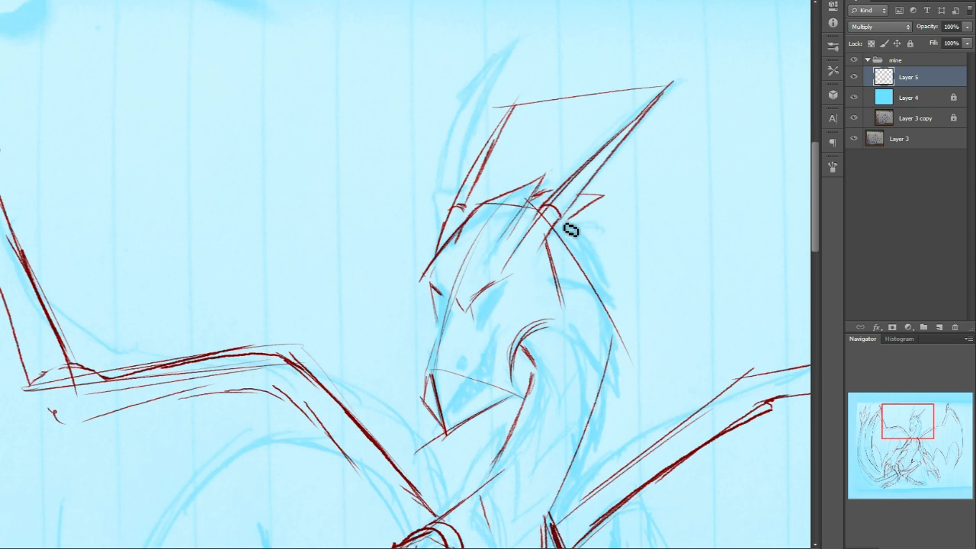
{"action": "left_click_drag", "start_coordinate": [569, 217], "coordinate": [589, 231]}
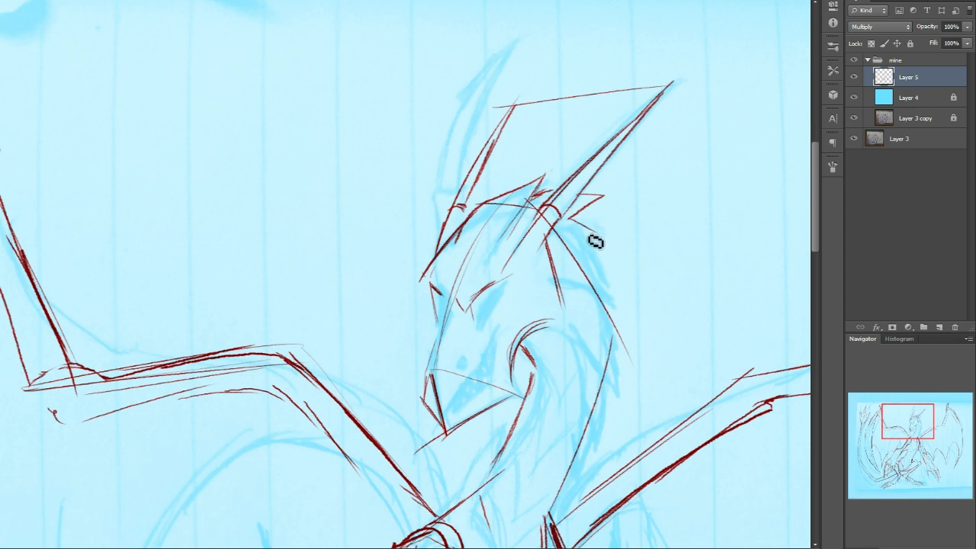
- Sketch a row of overlapping pointed spikes down the back of the head to the upper neck
{"action": "left_click_drag", "start_coordinate": [541, 261], "coordinate": [599, 294]}
{"action": "left_click_drag", "start_coordinate": [561, 230], "coordinate": [620, 303]}
{"action": "left_click_drag", "start_coordinate": [558, 231], "coordinate": [607, 242]}
{"action": "left_click_drag", "start_coordinate": [565, 308], "coordinate": [620, 387]}
{"action": "left_click_drag", "start_coordinate": [612, 332], "coordinate": [620, 387]}
{"action": "left_click_drag", "start_coordinate": [600, 294], "coordinate": [618, 348]}
- Draw the curved inner neck line from the jaw hinge down to the base of the neck
{"action": "left_click_drag", "start_coordinate": [925, 423], "coordinate": [929, 428]}
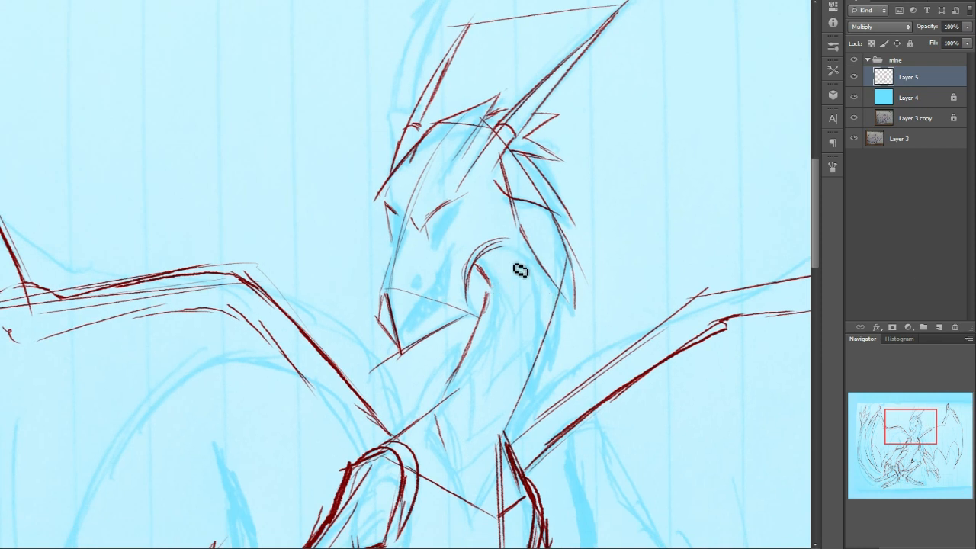
{"action": "mouse_move", "coordinate": [482, 268]}
{"action": "left_mouse_down"}
{"action": "mouse_move", "coordinate": [505, 301]}
{"action": "mouse_move", "coordinate": [528, 298]}
{"action": "left_mouse_up"}
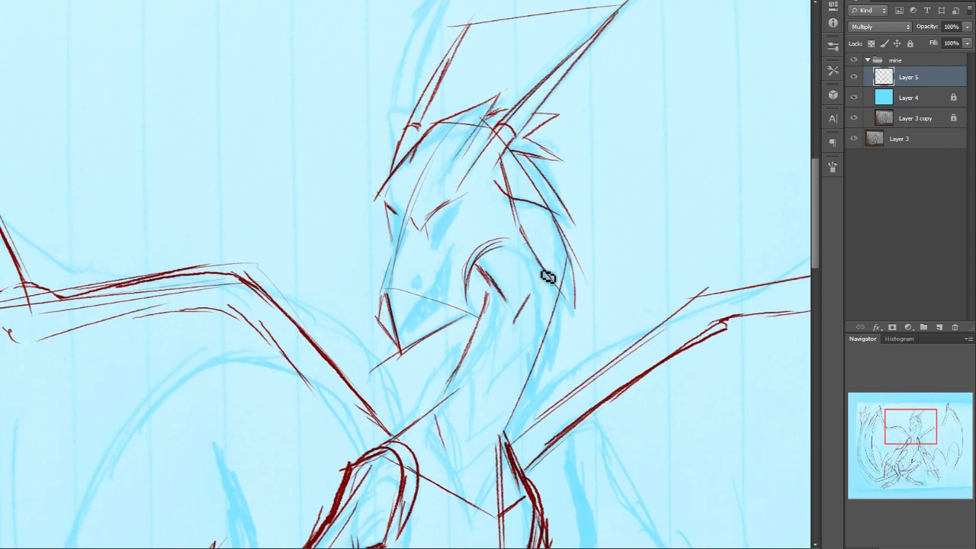
{"action": "mouse_move", "coordinate": [483, 259]}
{"action": "left_mouse_down"}
{"action": "mouse_move", "coordinate": [513, 373]}
{"action": "mouse_move", "coordinate": [507, 458]}
{"action": "left_mouse_up"}
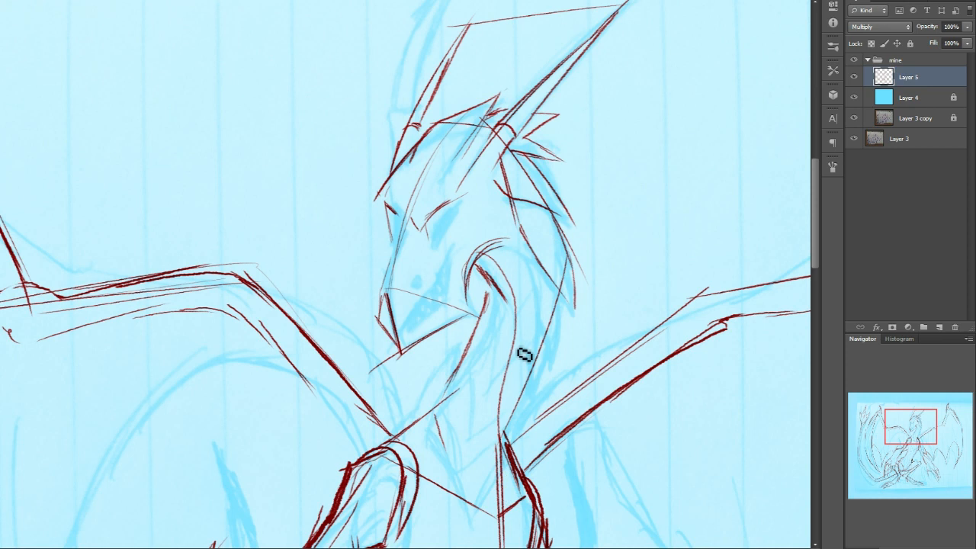
{"action": "left_click_drag", "start_coordinate": [912, 430], "coordinate": [909, 433]}
{"action": "left_click_drag", "start_coordinate": [512, 213], "coordinate": [535, 385]}
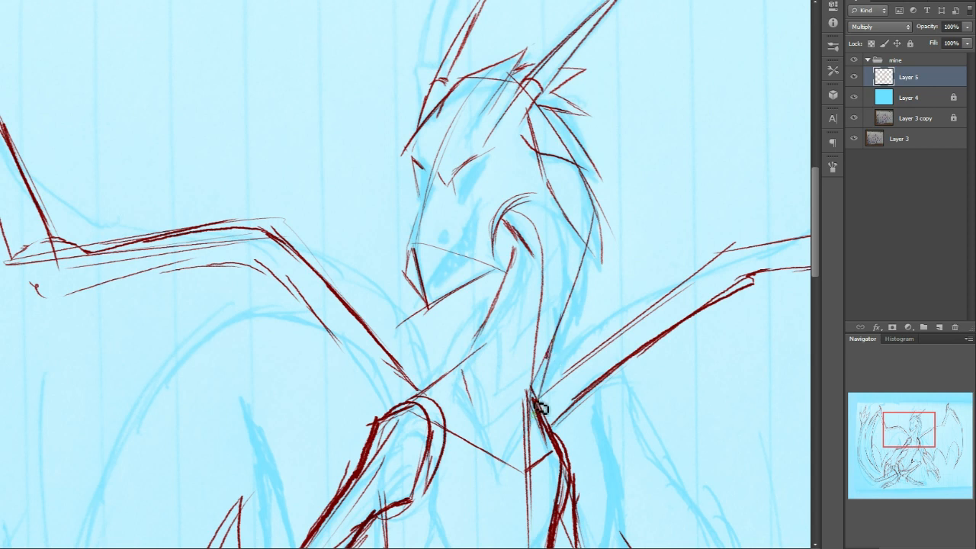
- Divide the throat into overlapping pointed plates from the jaw to the chest, redrawing the throat's front contour line once
{"action": "mouse_move", "coordinate": [559, 227]}
{"action": "left_mouse_down"}
{"action": "mouse_move", "coordinate": [528, 287]}
{"action": "mouse_move", "coordinate": [522, 273]}
{"action": "mouse_move", "coordinate": [538, 316]}
{"action": "left_mouse_up"}
{"action": "left_click_drag", "start_coordinate": [559, 273], "coordinate": [539, 313]}
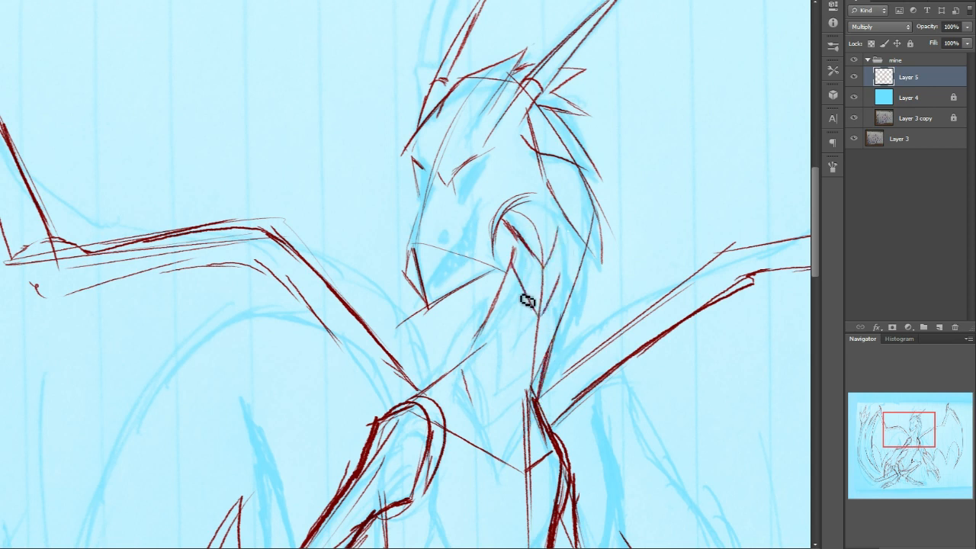
{"action": "mouse_move", "coordinate": [529, 203]}
{"action": "left_mouse_down"}
{"action": "mouse_move", "coordinate": [569, 322]}
{"action": "mouse_move", "coordinate": [548, 327]}
{"action": "left_mouse_up"}
{"action": "left_click_drag", "start_coordinate": [509, 273], "coordinate": [469, 414]}
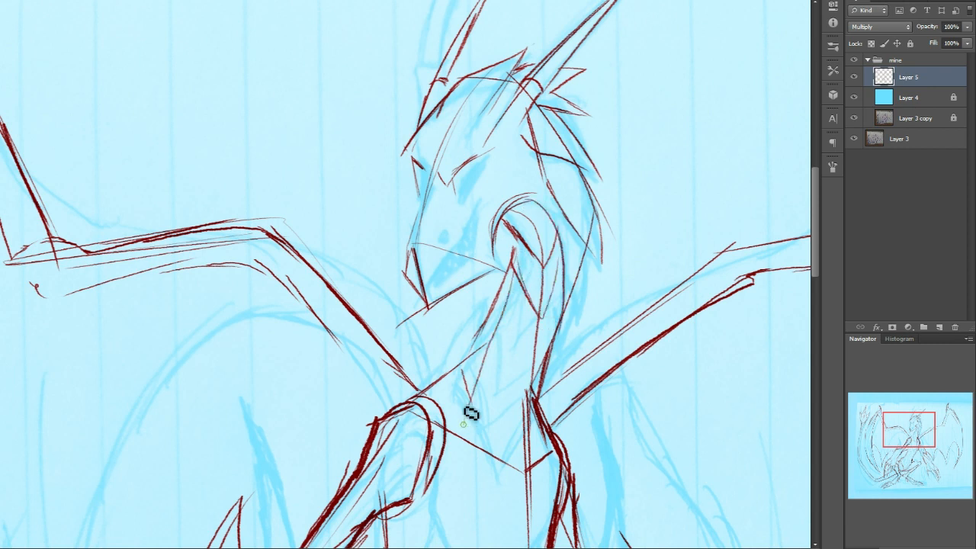
{"action": "key", "text": "ctrl+z"}
{"action": "left_click_drag", "start_coordinate": [514, 273], "coordinate": [463, 423]}
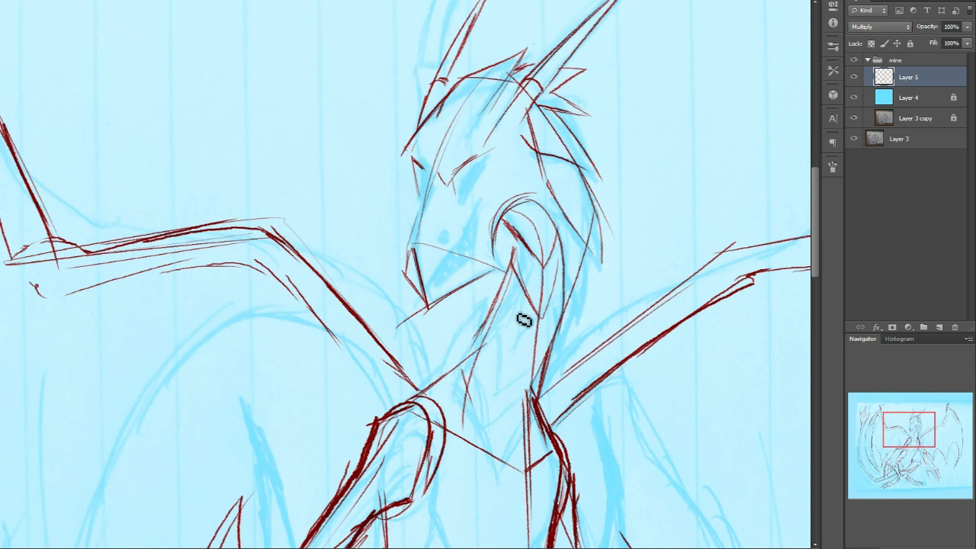
{"action": "left_click_drag", "start_coordinate": [512, 298], "coordinate": [549, 361]}
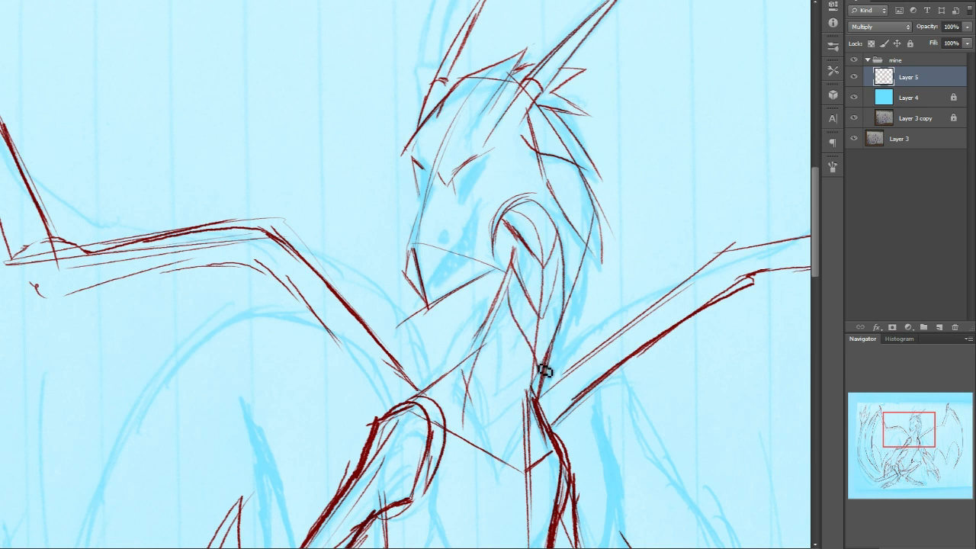
{"action": "left_click_drag", "start_coordinate": [495, 337], "coordinate": [540, 387]}
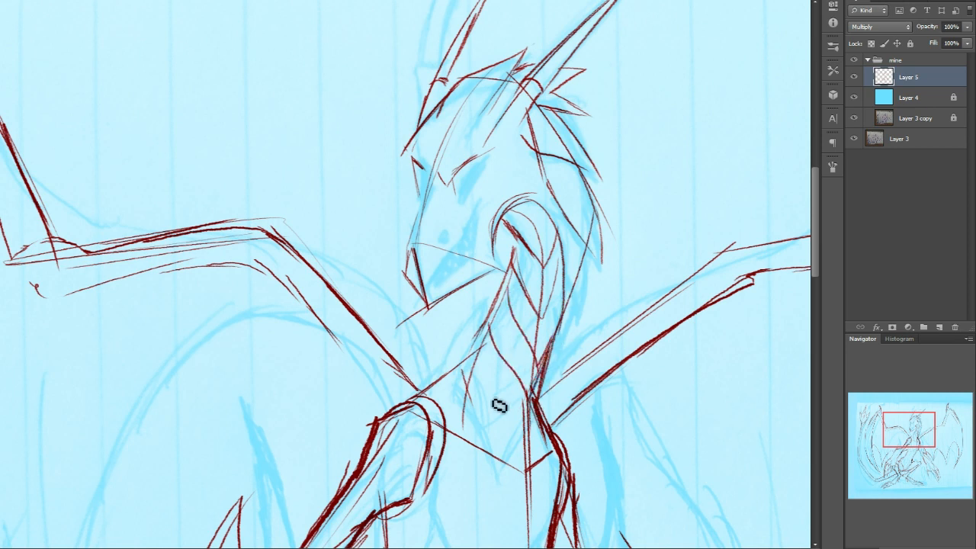
{"action": "left_click_drag", "start_coordinate": [466, 404], "coordinate": [528, 482]}
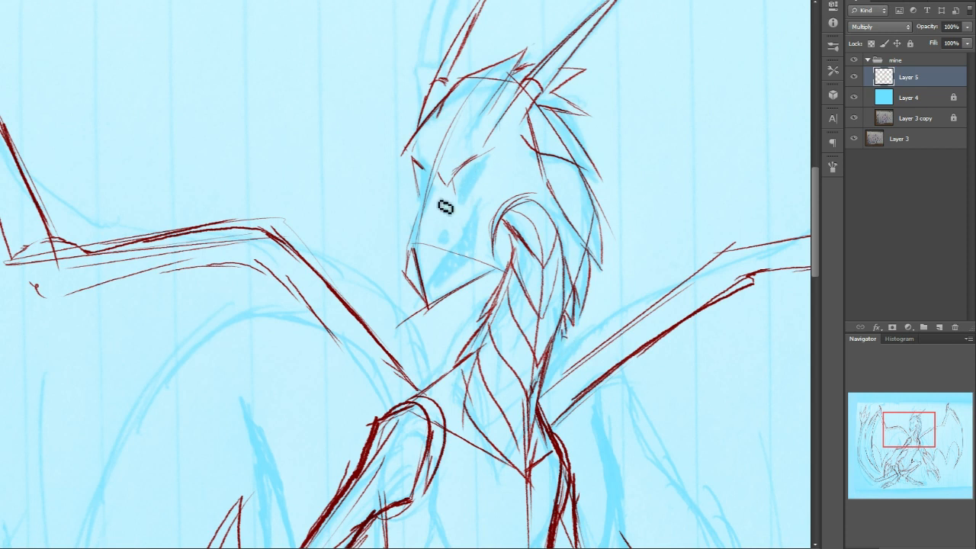
- Erase the old eye lines and redraw the face with a slit-pupil eye, brow ridges, a nostril and an open beak-like mouth
{"action": "left_click_drag", "start_coordinate": [491, 157], "coordinate": [452, 186]}
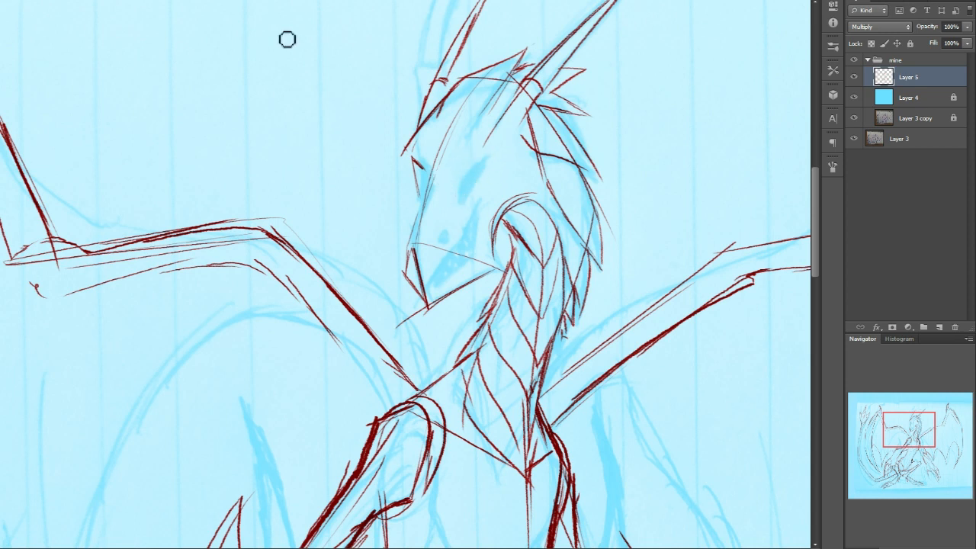
{"action": "mouse_move", "coordinate": [454, 178]}
{"action": "left_mouse_down"}
{"action": "mouse_move", "coordinate": [496, 158]}
{"action": "mouse_move", "coordinate": [454, 170]}
{"action": "mouse_move", "coordinate": [457, 152]}
{"action": "mouse_move", "coordinate": [487, 159]}
{"action": "left_mouse_up"}
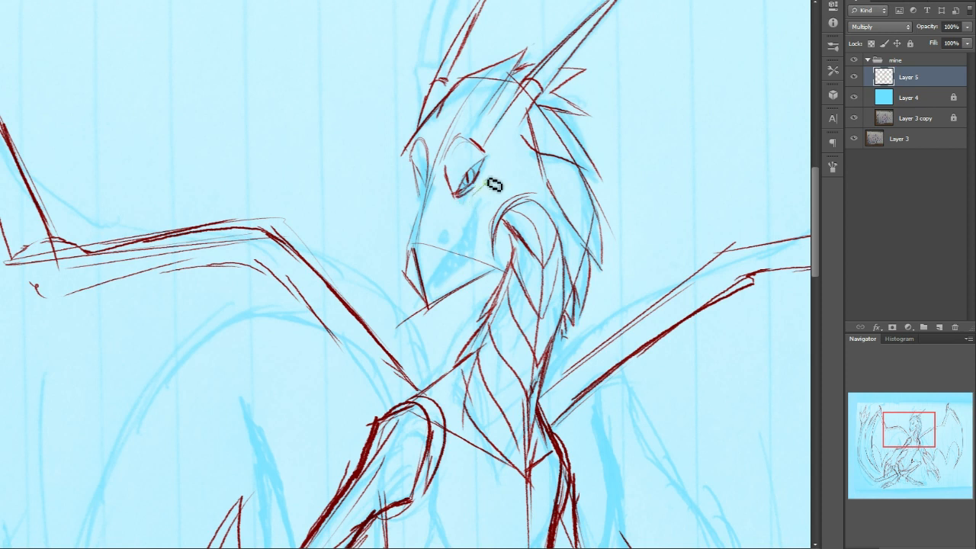
{"action": "left_click_drag", "start_coordinate": [440, 243], "coordinate": [443, 230]}
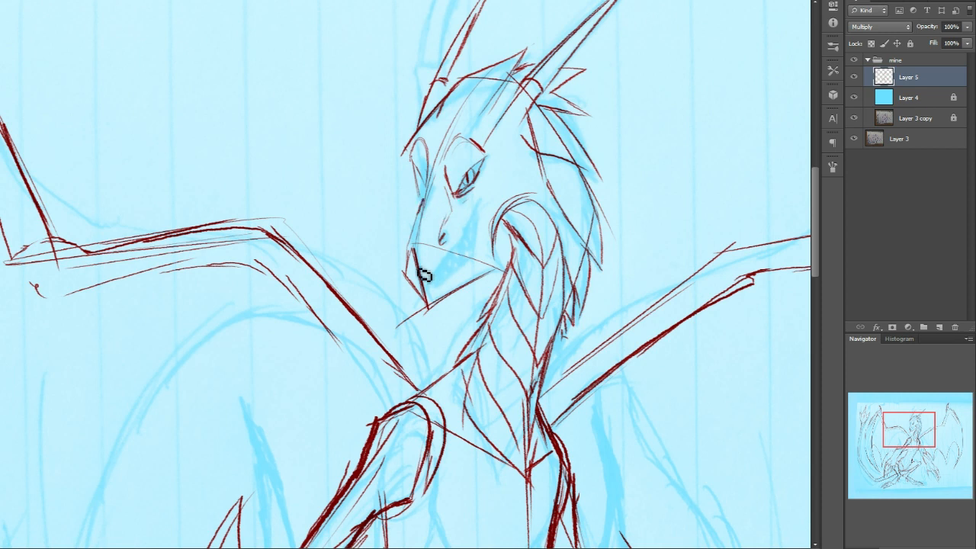
{"action": "left_click_drag", "start_coordinate": [413, 264], "coordinate": [425, 299]}
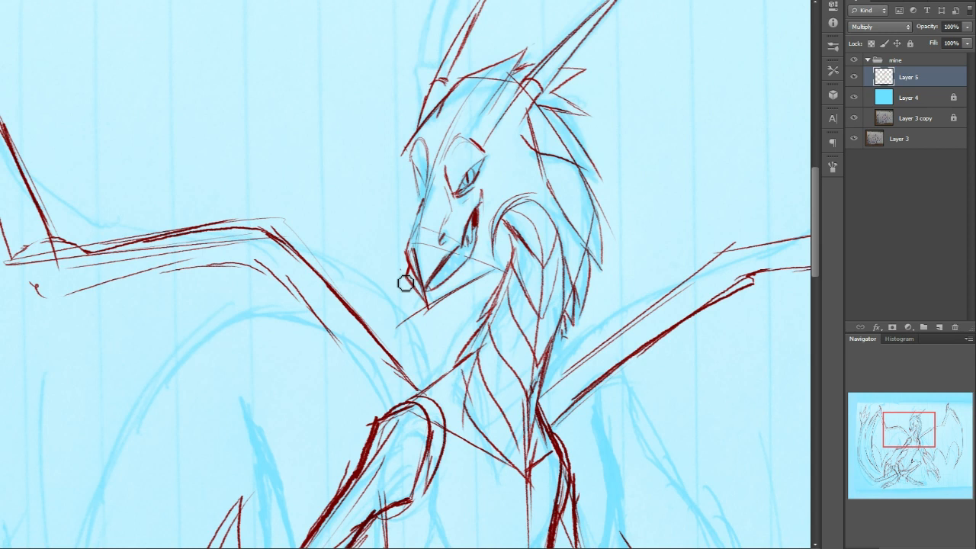
{"action": "key", "text": "ctrl+z"}
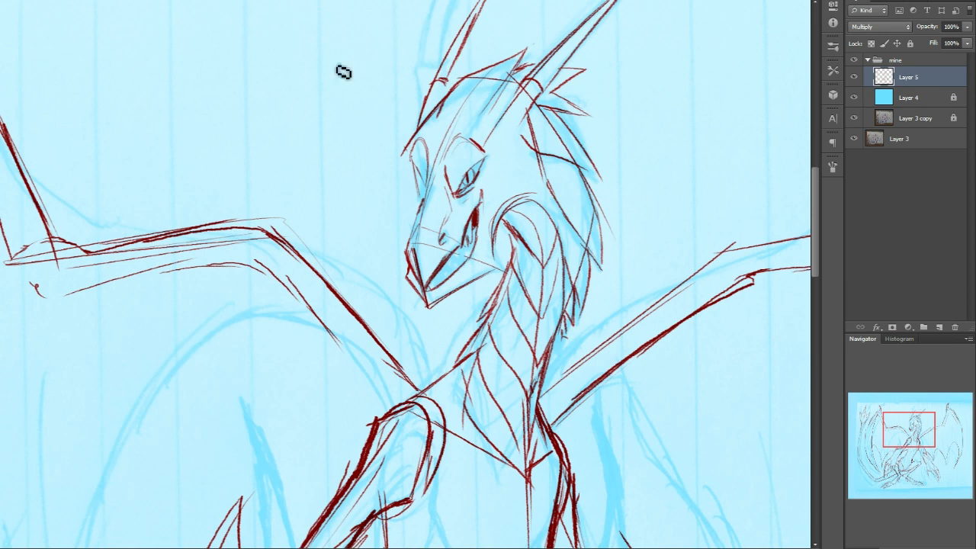
- Sketch a small sample patch of overlapping scales in the empty area beside the head on the viewer's left
{"action": "left_click_drag", "start_coordinate": [321, 69], "coordinate": [324, 139]}
{"action": "key", "text": "ctrl+z"}
{"action": "mouse_move", "coordinate": [324, 94]}
{"action": "left_mouse_down"}
{"action": "mouse_move", "coordinate": [340, 144]}
{"action": "mouse_move", "coordinate": [319, 146]}
{"action": "left_mouse_up"}
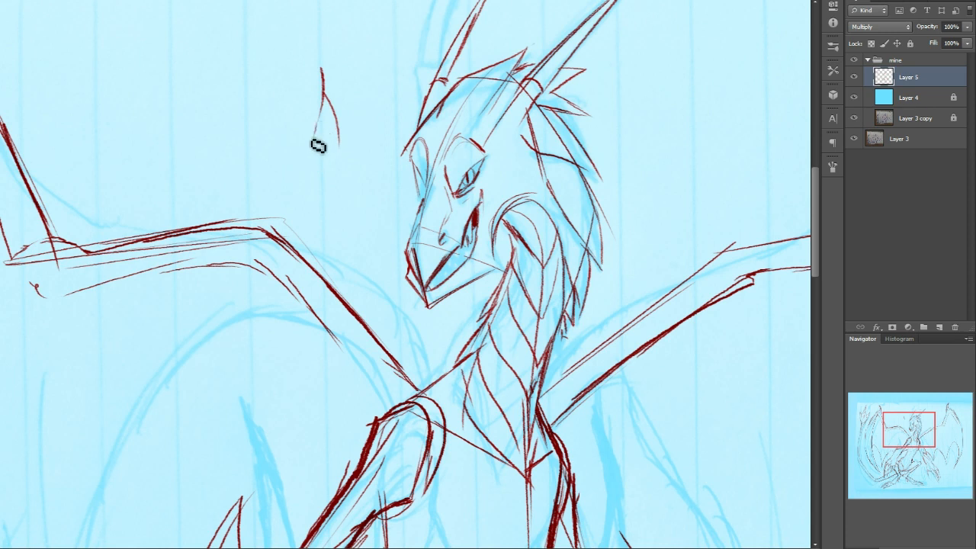
{"action": "left_click_drag", "start_coordinate": [338, 131], "coordinate": [349, 67]}
{"action": "mouse_move", "coordinate": [352, 101]}
{"action": "left_mouse_down"}
{"action": "mouse_move", "coordinate": [359, 138]}
{"action": "mouse_move", "coordinate": [338, 133]}
{"action": "mouse_move", "coordinate": [344, 140]}
{"action": "mouse_move", "coordinate": [362, 130]}
{"action": "mouse_move", "coordinate": [348, 149]}
{"action": "mouse_move", "coordinate": [341, 137]}
{"action": "mouse_move", "coordinate": [345, 156]}
{"action": "mouse_move", "coordinate": [357, 125]}
{"action": "left_mouse_up"}
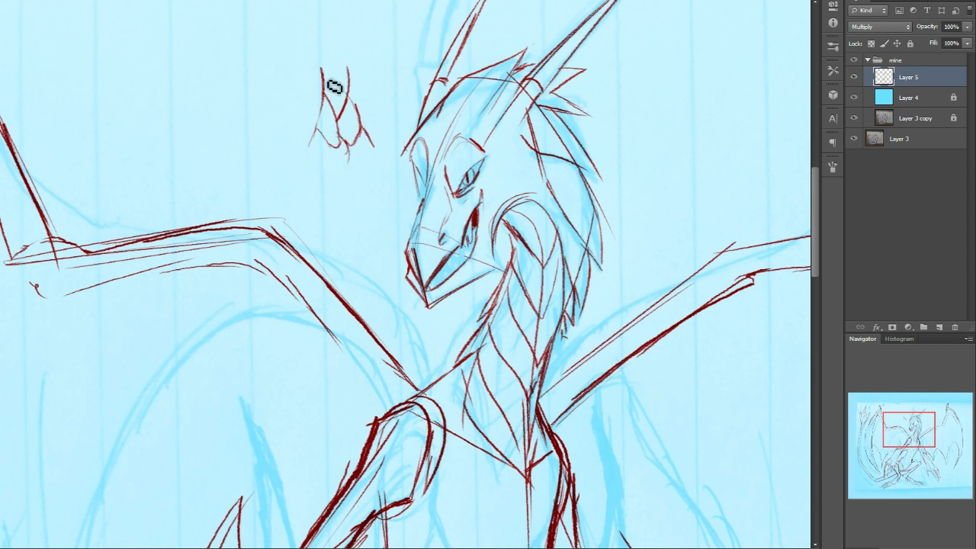
{"action": "mouse_move", "coordinate": [333, 56]}
{"action": "left_mouse_down"}
{"action": "mouse_move", "coordinate": [331, 84]}
{"action": "mouse_move", "coordinate": [327, 76]}
{"action": "mouse_move", "coordinate": [333, 89]}
{"action": "mouse_move", "coordinate": [349, 75]}
{"action": "mouse_move", "coordinate": [335, 79]}
{"action": "mouse_move", "coordinate": [357, 83]}
{"action": "mouse_move", "coordinate": [350, 65]}
{"action": "mouse_move", "coordinate": [357, 103]}
{"action": "left_mouse_up"}
{"action": "left_click_drag", "start_coordinate": [368, 68], "coordinate": [363, 109]}
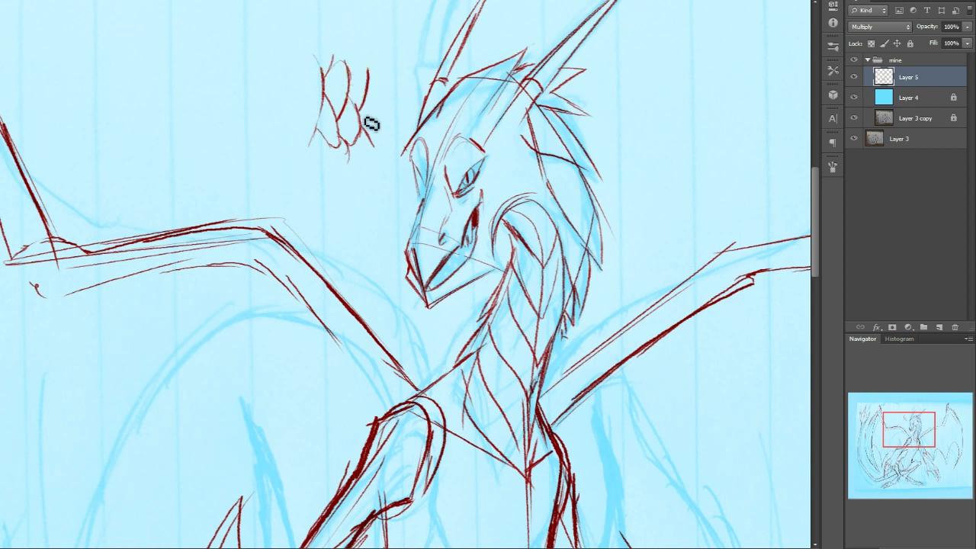
{"action": "mouse_move", "coordinate": [359, 62]}
{"action": "left_mouse_down"}
{"action": "mouse_move", "coordinate": [348, 83]}
{"action": "mouse_move", "coordinate": [371, 92]}
{"action": "mouse_move", "coordinate": [382, 131]}
{"action": "left_mouse_up"}
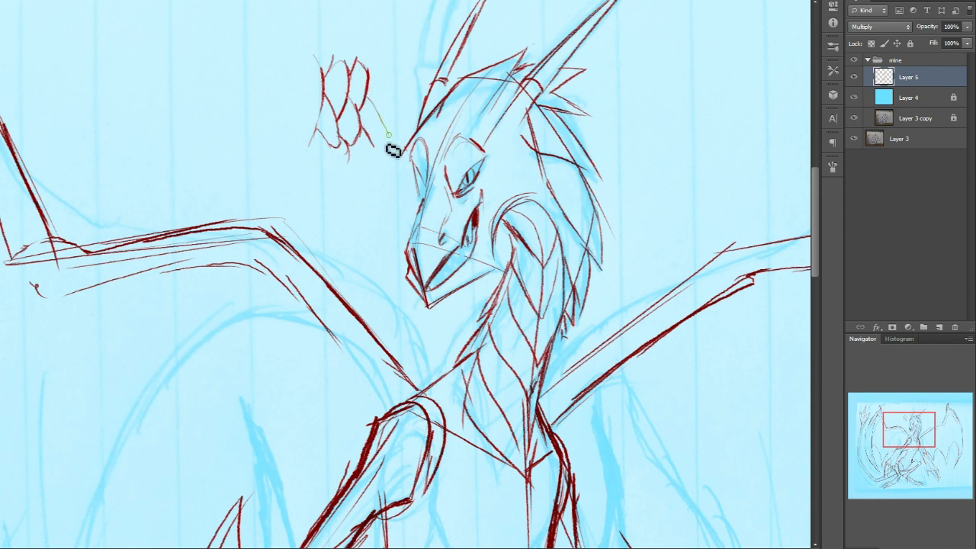
{"action": "left_click_drag", "start_coordinate": [384, 67], "coordinate": [377, 107]}
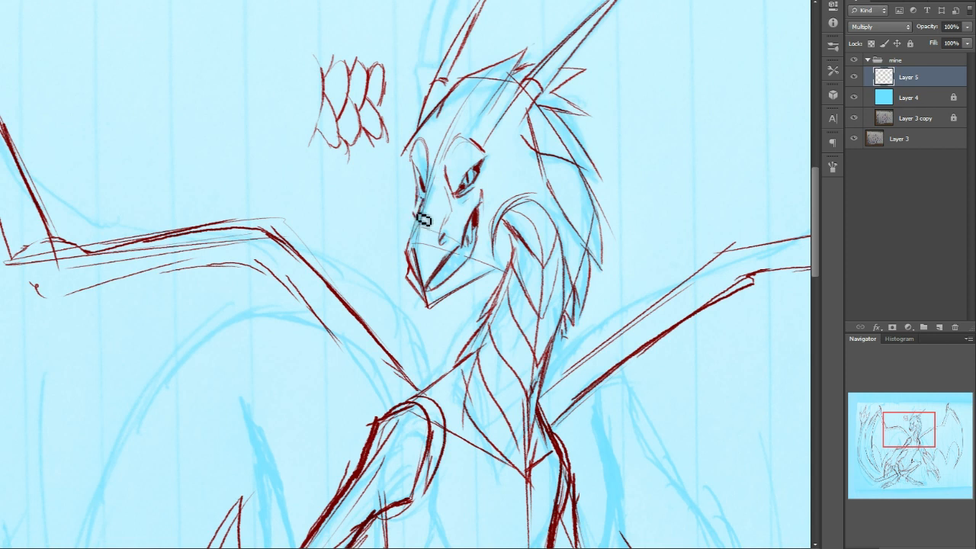
- Darken the curved jaw-hinge line and add short crease strokes across the cheek beside it
{"action": "left_click_drag", "start_coordinate": [500, 229], "coordinate": [536, 203]}
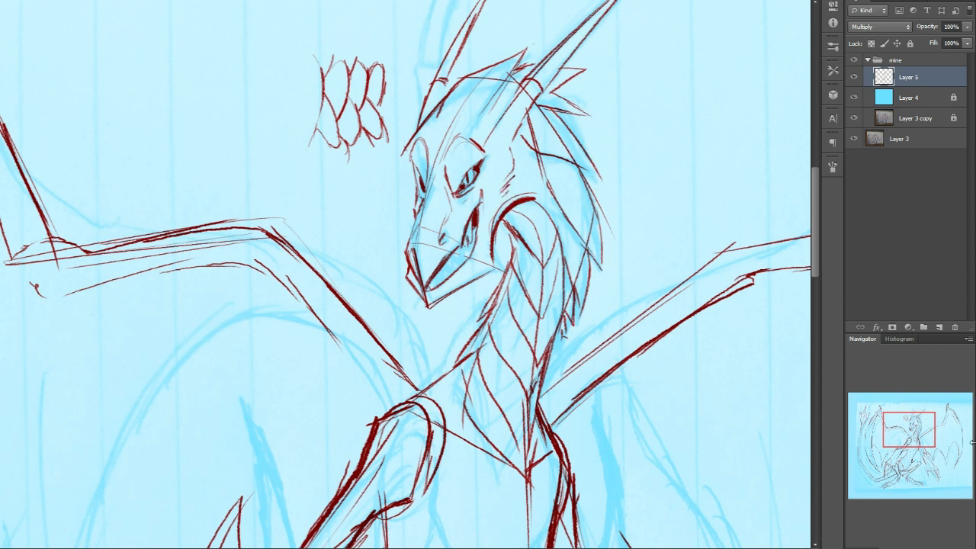
{"action": "left_click_drag", "start_coordinate": [914, 430], "coordinate": [913, 433]}
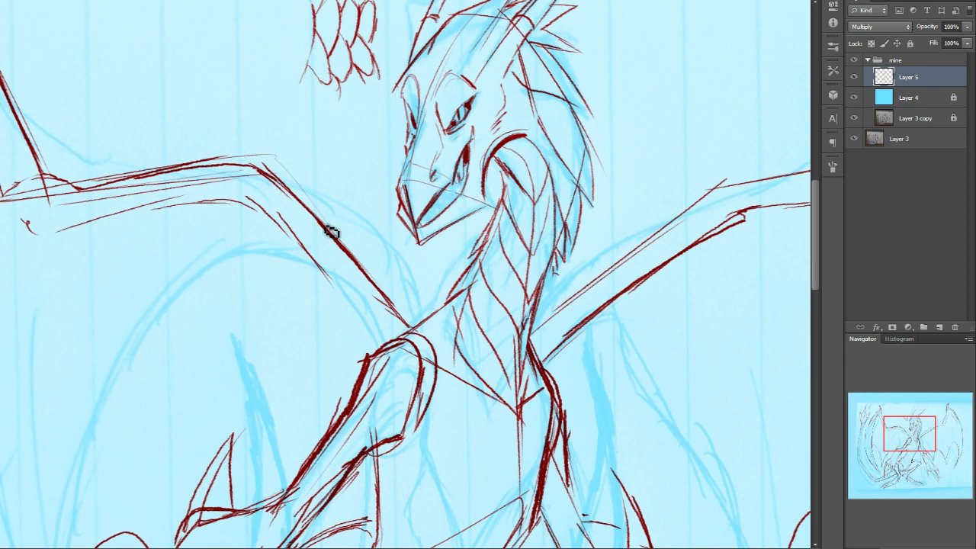
{"action": "left_click_drag", "start_coordinate": [916, 444], "coordinate": [899, 428]}
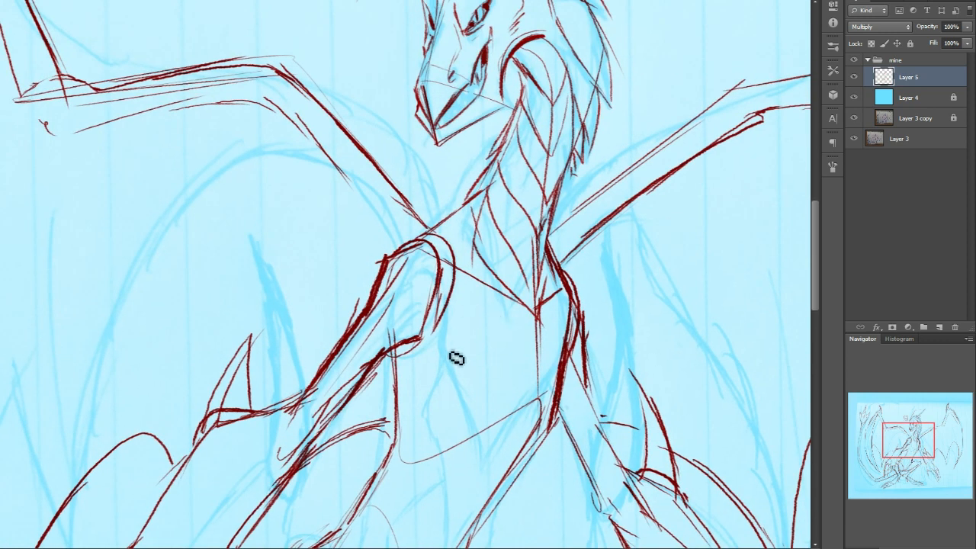
- Lasso the sample patch of scales beside the head and distort it with Free Transform, flaring the side farthest from the head
{"action": "left_click_drag", "start_coordinate": [904, 425], "coordinate": [895, 404]}
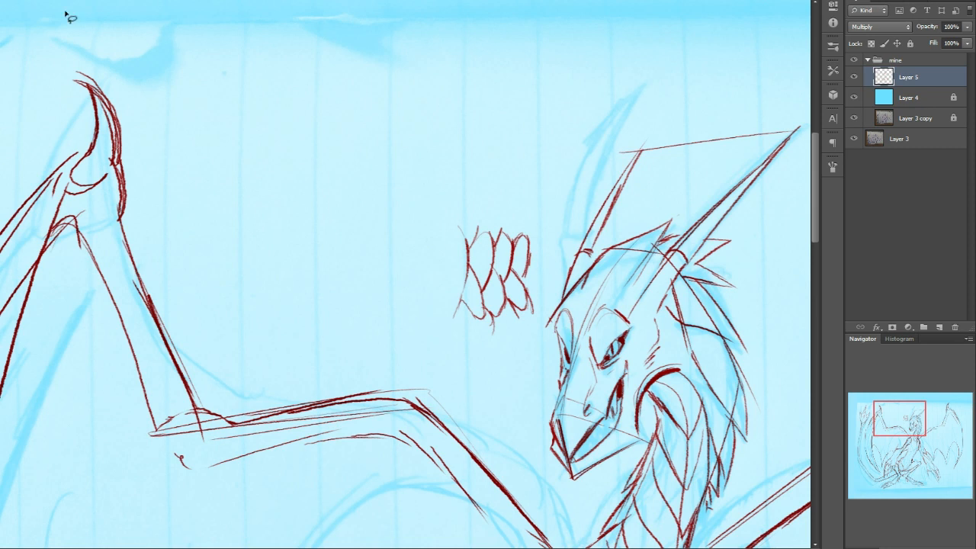
{"action": "left_click_drag", "start_coordinate": [458, 346], "coordinate": [488, 342]}
{"action": "key", "text": "ctrl+t"}
{"action": "left_click_drag", "start_coordinate": [391, 209], "coordinate": [397, 246]}
{"action": "left_click_drag", "start_coordinate": [391, 342], "coordinate": [421, 333]}
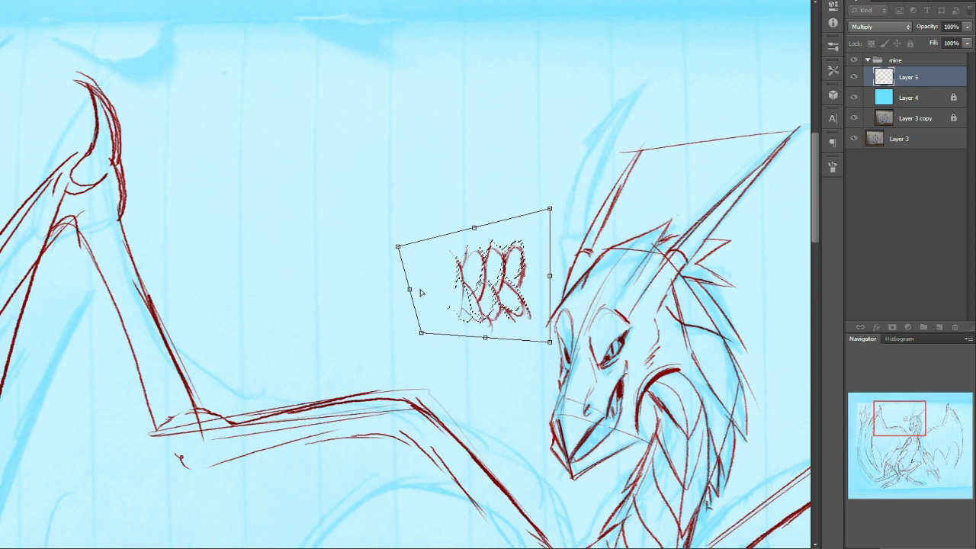
{"action": "left_click_drag", "start_coordinate": [397, 247], "coordinate": [375, 246]}
{"action": "left_click_drag", "start_coordinate": [549, 345], "coordinate": [549, 344]}
{"action": "mouse_move", "coordinate": [421, 340]}
{"action": "left_mouse_down"}
{"action": "mouse_move", "coordinate": [416, 375]}
{"action": "mouse_move", "coordinate": [394, 405]}
{"action": "left_mouse_up"}
{"action": "left_click_drag", "start_coordinate": [375, 247], "coordinate": [358, 186]}
{"action": "mouse_move", "coordinate": [376, 292]}
{"action": "left_mouse_down"}
{"action": "mouse_move", "coordinate": [388, 274]}
{"action": "mouse_move", "coordinate": [367, 269]}
{"action": "left_mouse_up"}
{"action": "key", "text": "Return"}
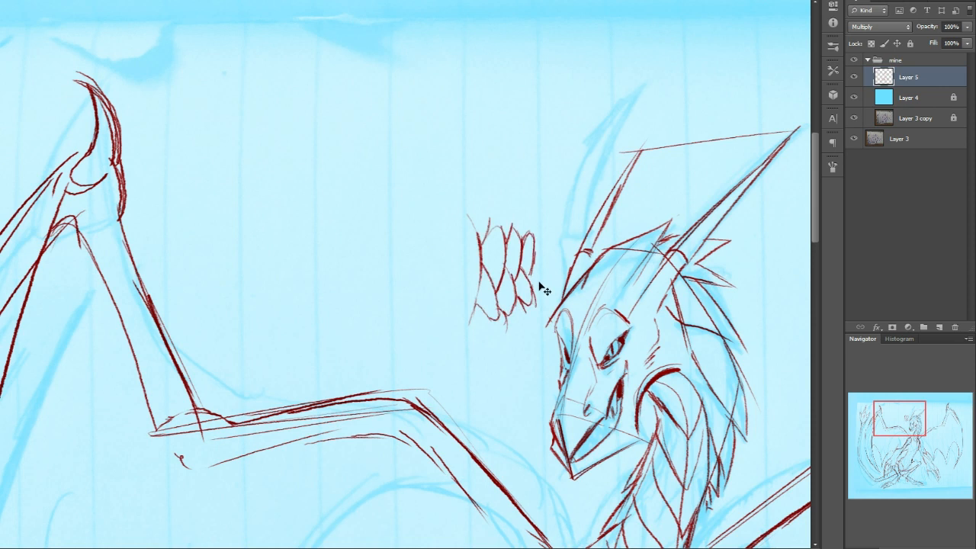
- Draw the first angular, pointed plates down the chest below the tip of the neck plating
{"action": "left_click_drag", "start_coordinate": [909, 431], "coordinate": [916, 464]}
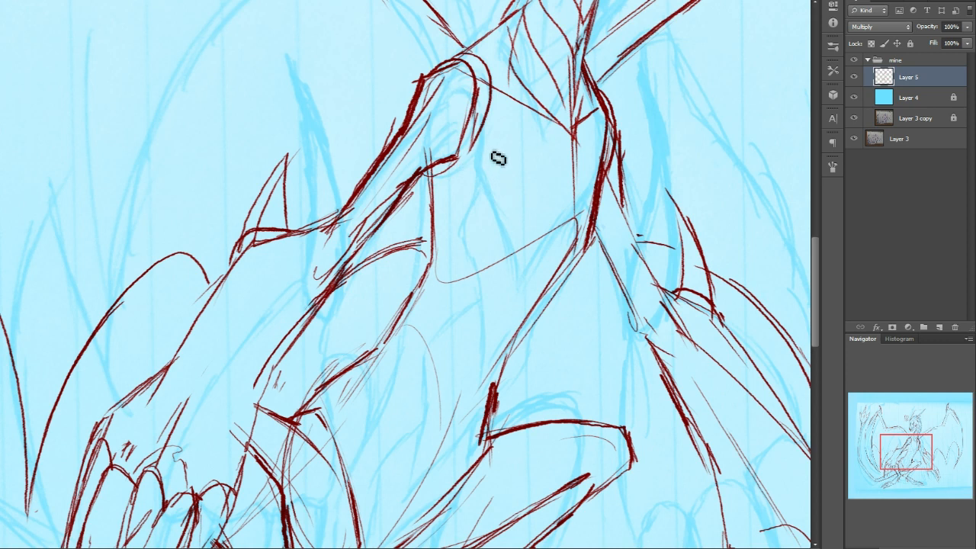
{"action": "mouse_move", "coordinate": [479, 156]}
{"action": "left_mouse_down"}
{"action": "mouse_move", "coordinate": [527, 231]}
{"action": "mouse_move", "coordinate": [555, 239]}
{"action": "mouse_move", "coordinate": [501, 198]}
{"action": "mouse_move", "coordinate": [521, 228]}
{"action": "left_mouse_up"}
{"action": "left_click_drag", "start_coordinate": [577, 204], "coordinate": [525, 232]}
{"action": "mouse_move", "coordinate": [481, 172]}
{"action": "left_mouse_down"}
{"action": "mouse_move", "coordinate": [469, 244]}
{"action": "mouse_move", "coordinate": [500, 314]}
{"action": "left_mouse_up"}
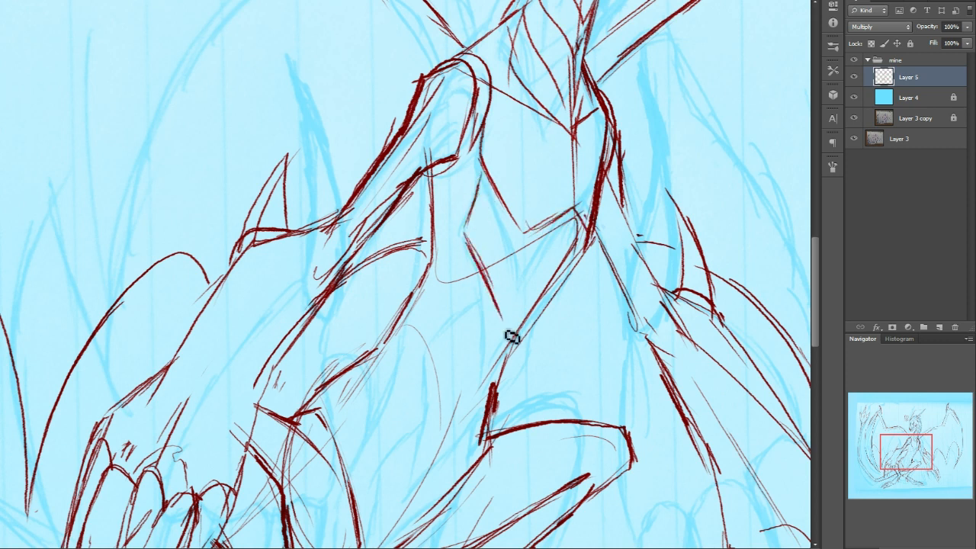
{"action": "mouse_move", "coordinate": [471, 248]}
{"action": "left_mouse_down"}
{"action": "mouse_move", "coordinate": [450, 294]}
{"action": "mouse_move", "coordinate": [478, 382]}
{"action": "left_mouse_up"}
- Continue the overlapping pointed plates down the belly, making them narrower toward the base of the torso
{"action": "left_click_drag", "start_coordinate": [910, 454], "coordinate": [906, 459]}
{"action": "mouse_move", "coordinate": [516, 235]}
{"action": "left_mouse_down"}
{"action": "mouse_move", "coordinate": [501, 262]}
{"action": "mouse_move", "coordinate": [510, 379]}
{"action": "left_mouse_up"}
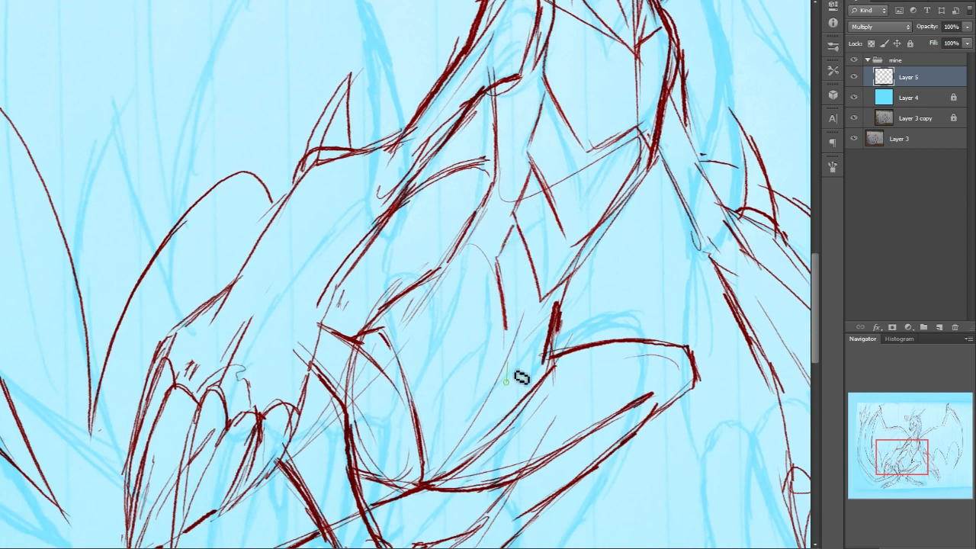
{"action": "mouse_move", "coordinate": [499, 292]}
{"action": "left_mouse_down"}
{"action": "mouse_move", "coordinate": [480, 409]}
{"action": "mouse_move", "coordinate": [532, 388]}
{"action": "mouse_move", "coordinate": [541, 374]}
{"action": "left_mouse_up"}
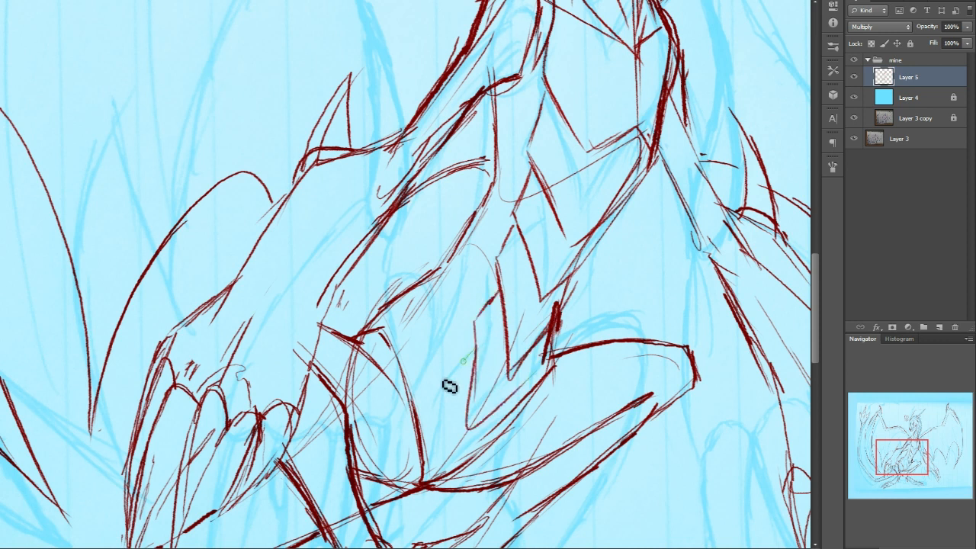
{"action": "mouse_move", "coordinate": [477, 347]}
{"action": "left_mouse_down"}
{"action": "mouse_move", "coordinate": [446, 390]}
{"action": "mouse_move", "coordinate": [450, 463]}
{"action": "left_mouse_up"}
{"action": "mouse_move", "coordinate": [442, 404]}
{"action": "left_mouse_down"}
{"action": "mouse_move", "coordinate": [427, 421]}
{"action": "mouse_move", "coordinate": [424, 489]}
{"action": "left_mouse_up"}
{"action": "left_click_drag", "start_coordinate": [439, 491], "coordinate": [482, 446]}
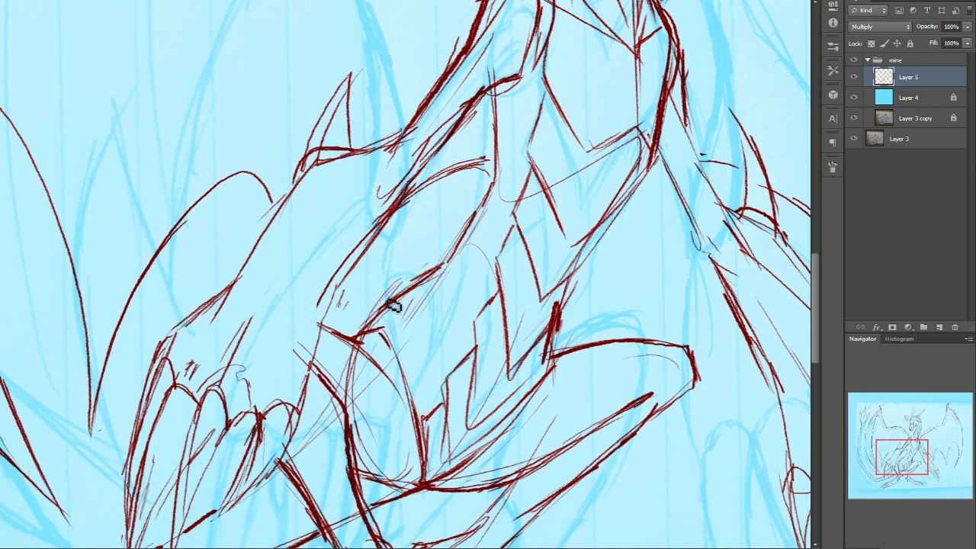
- Refine the hind foot on the viewer's left with a toe-joint line, firmer foot contours and a rounded base around the rear claw
{"action": "left_click_drag", "start_coordinate": [911, 447], "coordinate": [914, 431]}
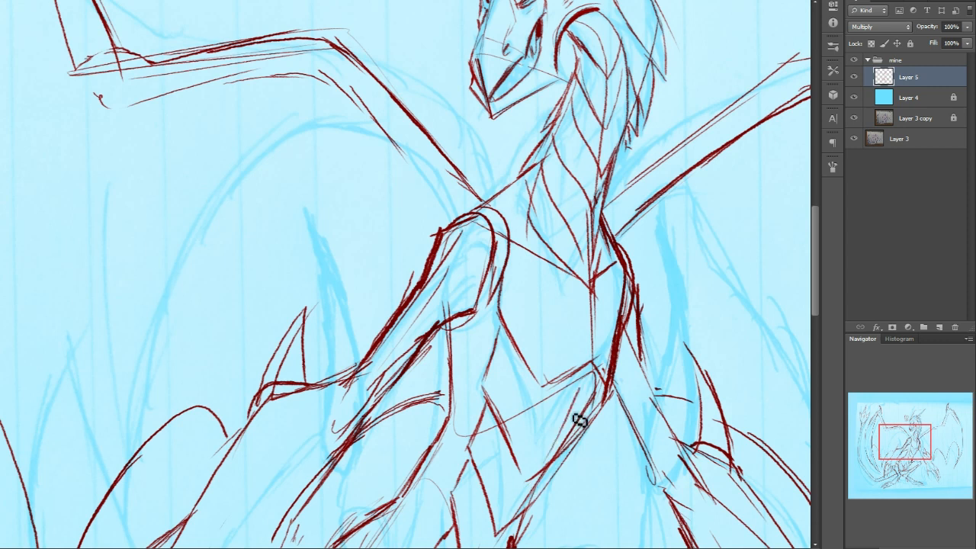
{"action": "left_click_drag", "start_coordinate": [901, 434], "coordinate": [892, 460]}
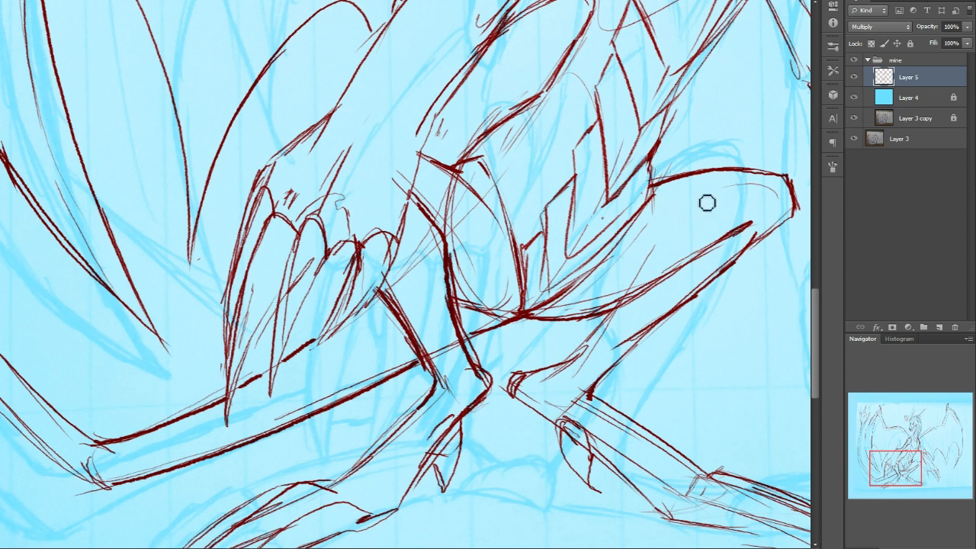
{"action": "left_click_drag", "start_coordinate": [917, 451], "coordinate": [918, 454]}
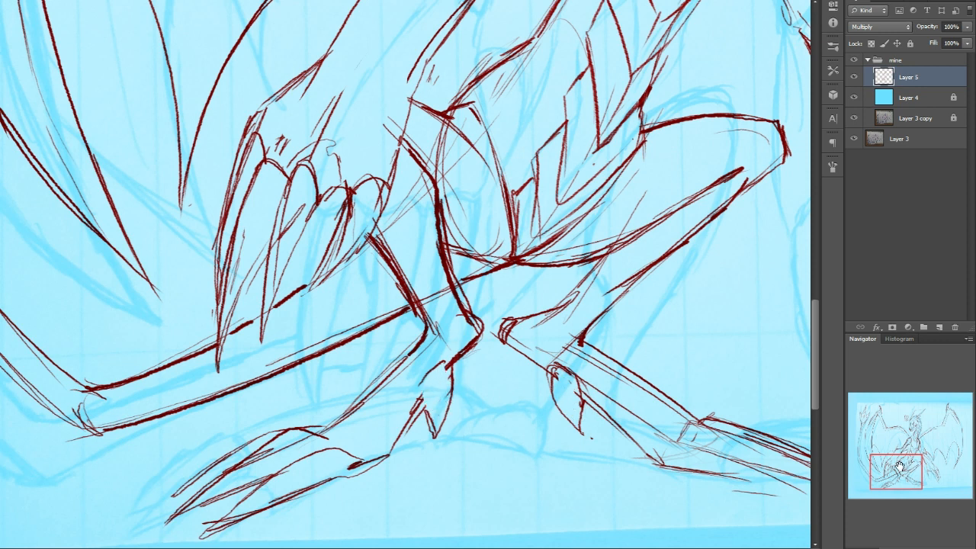
{"action": "mouse_move", "coordinate": [324, 447]}
{"action": "left_mouse_down"}
{"action": "mouse_move", "coordinate": [344, 465]}
{"action": "mouse_move", "coordinate": [361, 458]}
{"action": "left_mouse_up"}
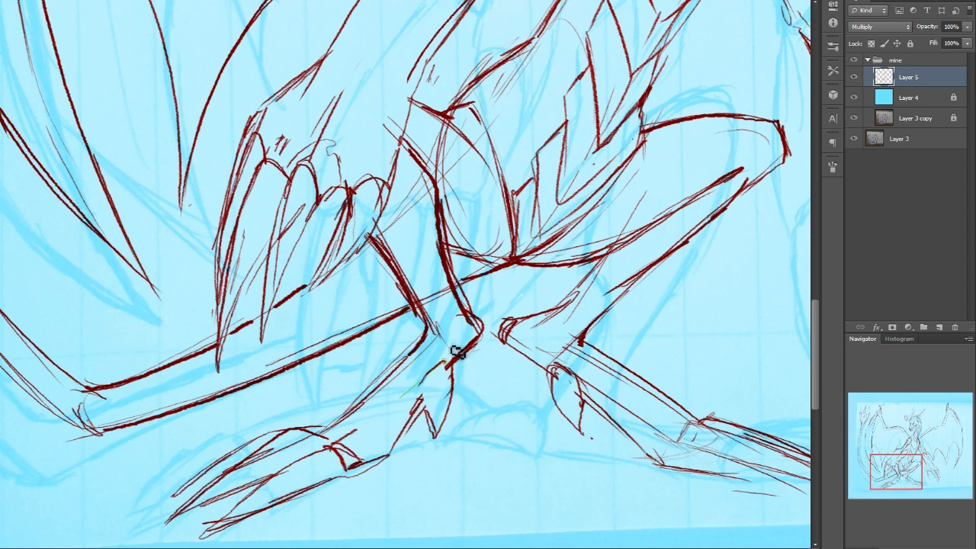
{"action": "left_click_drag", "start_coordinate": [343, 436], "coordinate": [390, 399]}
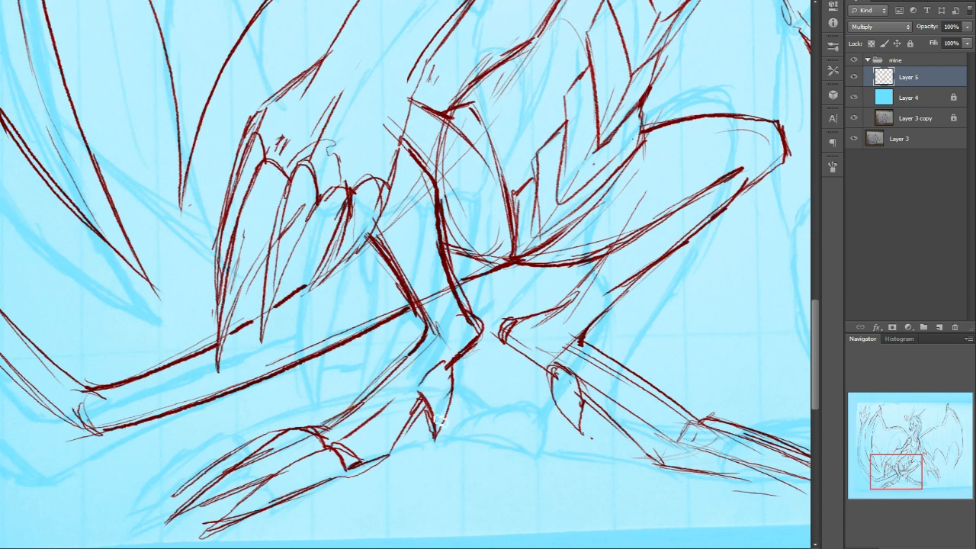
{"action": "left_click_drag", "start_coordinate": [445, 360], "coordinate": [424, 377]}
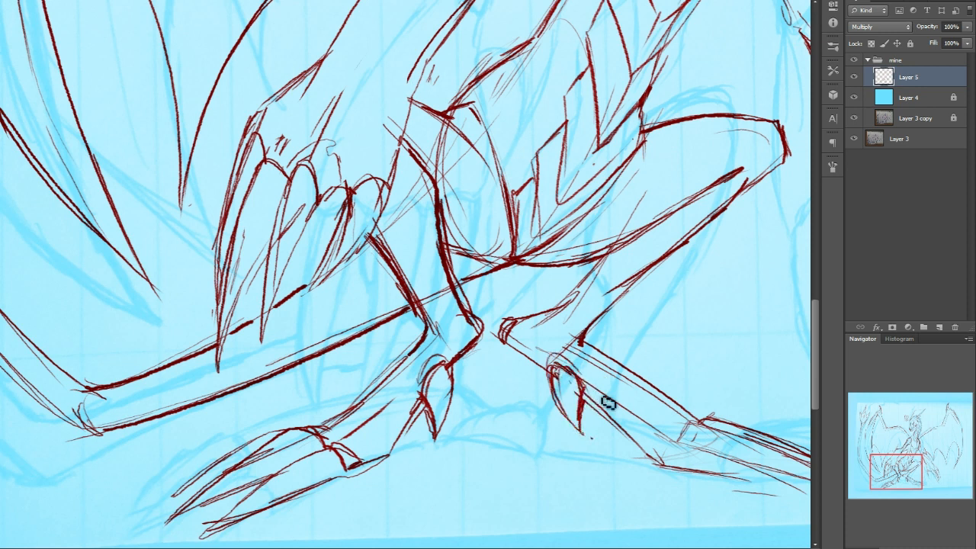
- Refine the hind foot on the viewer's right with a curved toe-joint line, darker upper contour and long tapering toes, cleaning up its rear claw
{"action": "left_click_drag", "start_coordinate": [906, 467], "coordinate": [917, 468]}
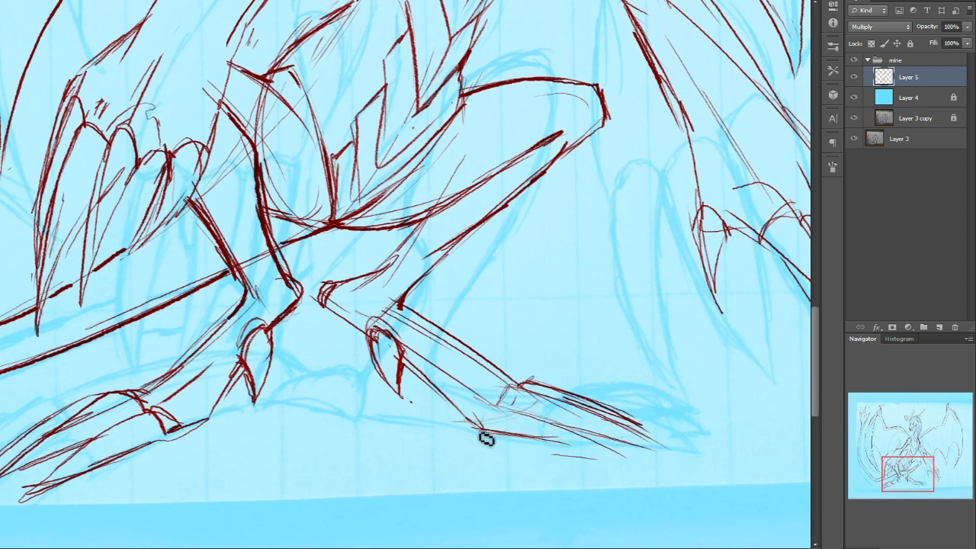
{"action": "left_click_drag", "start_coordinate": [498, 404], "coordinate": [492, 436]}
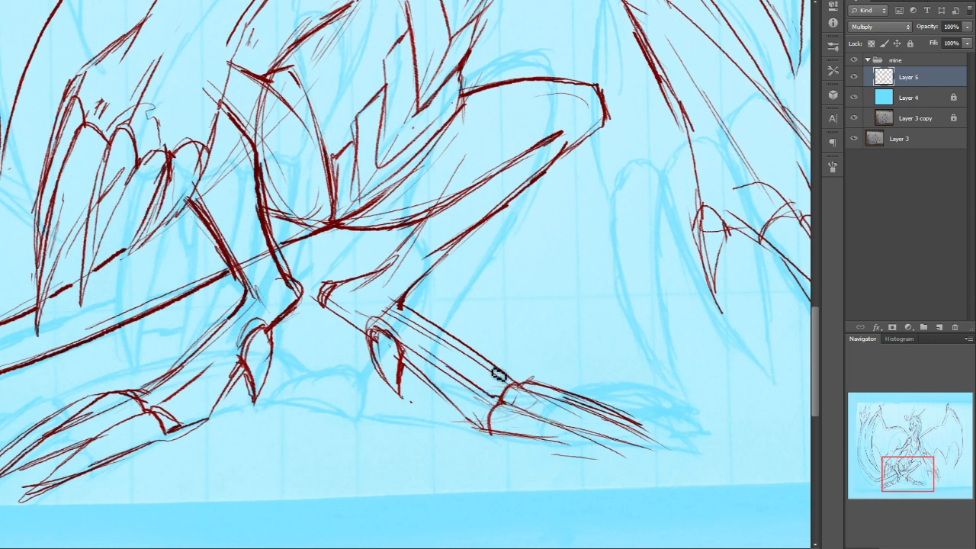
{"action": "left_click_drag", "start_coordinate": [426, 321], "coordinate": [532, 385]}
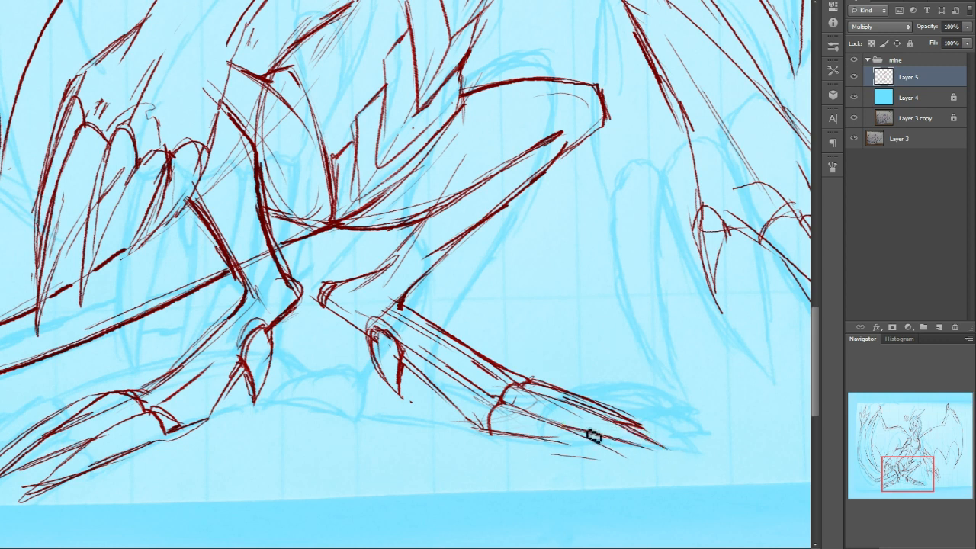
{"action": "left_click_drag", "start_coordinate": [531, 440], "coordinate": [640, 464]}
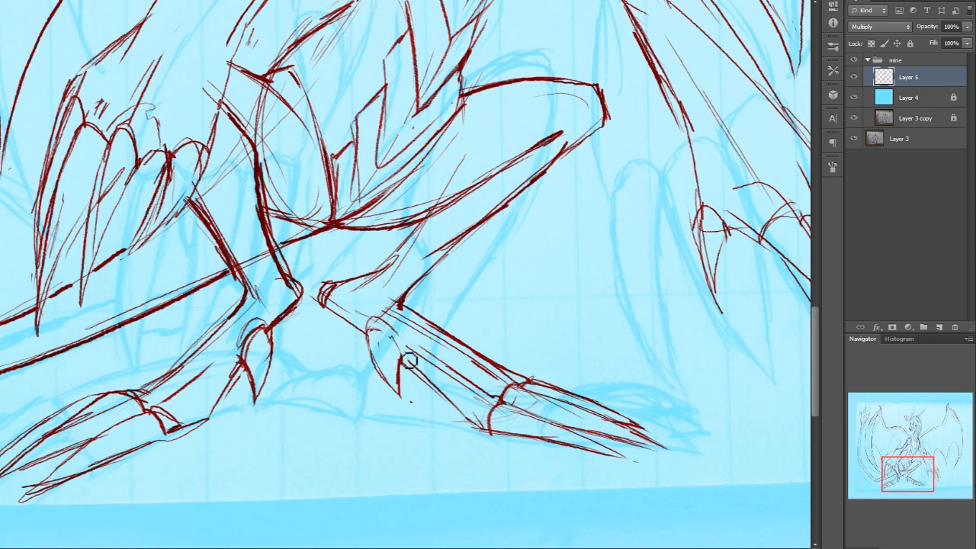
- Strengthen the tendon line, knuckle and lower contour of the inner long finger on the front hand on the viewer's right
{"action": "left_click_drag", "start_coordinate": [913, 471], "coordinate": [906, 469]}
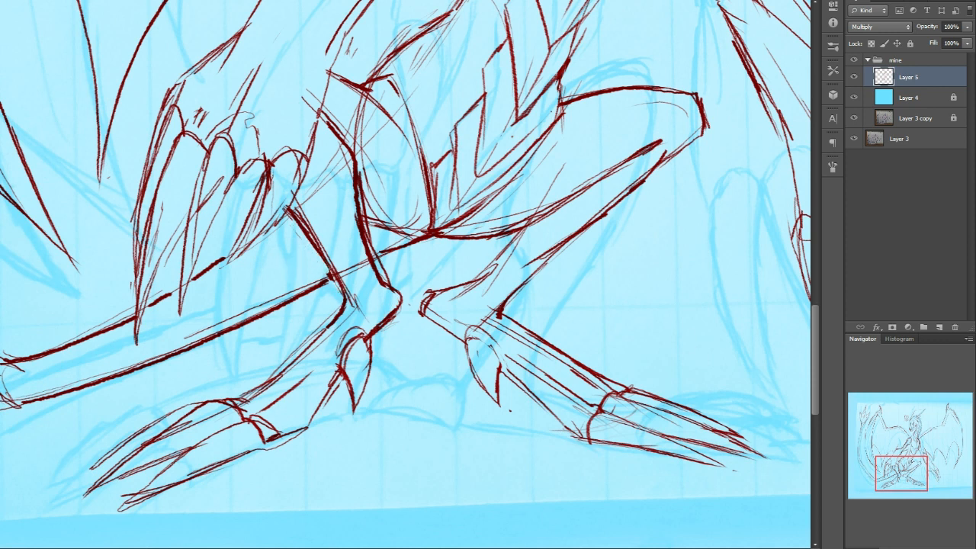
{"action": "mouse_move", "coordinate": [905, 464]}
{"action": "left_mouse_down"}
{"action": "mouse_move", "coordinate": [871, 423]}
{"action": "mouse_move", "coordinate": [901, 456]}
{"action": "left_mouse_up"}
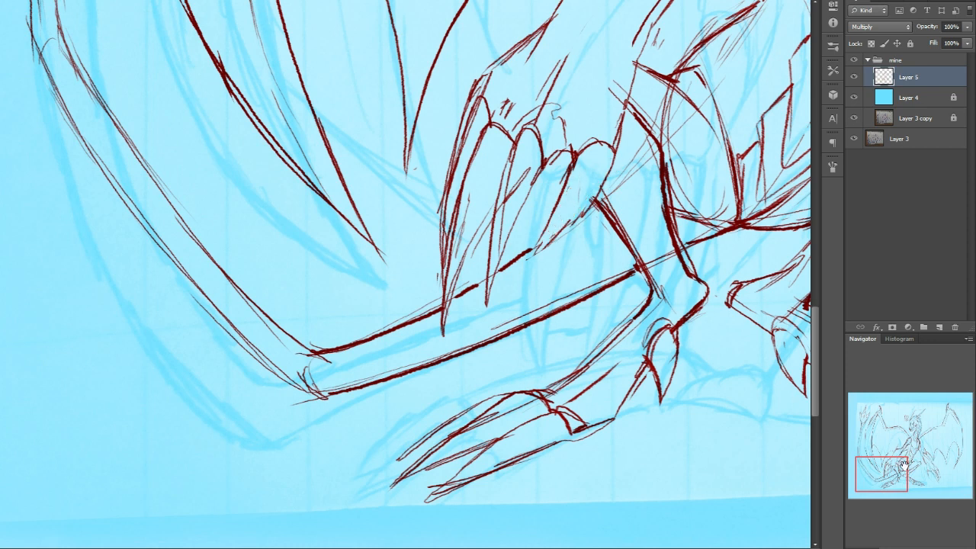
{"action": "left_click_drag", "start_coordinate": [904, 466], "coordinate": [909, 461]}
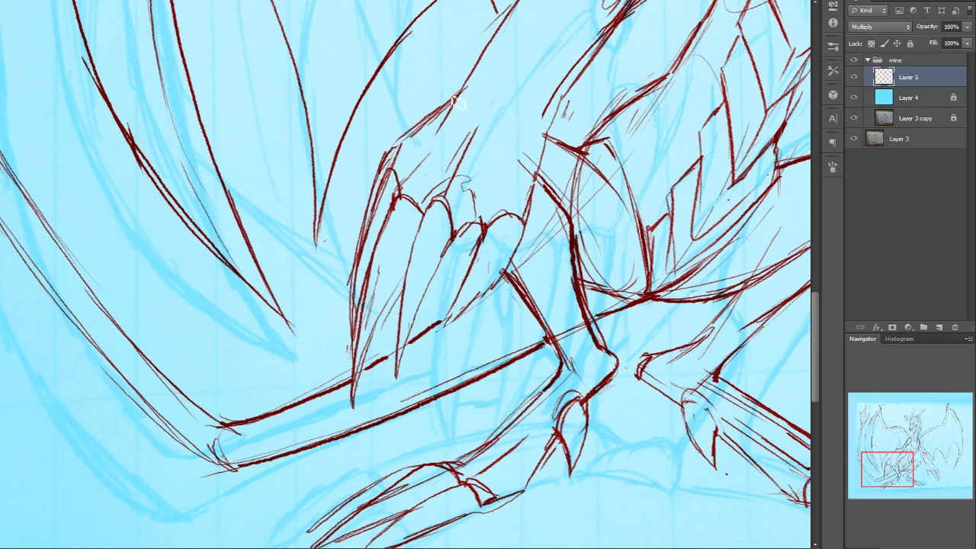
{"action": "left_click_drag", "start_coordinate": [884, 461], "coordinate": [887, 454]}
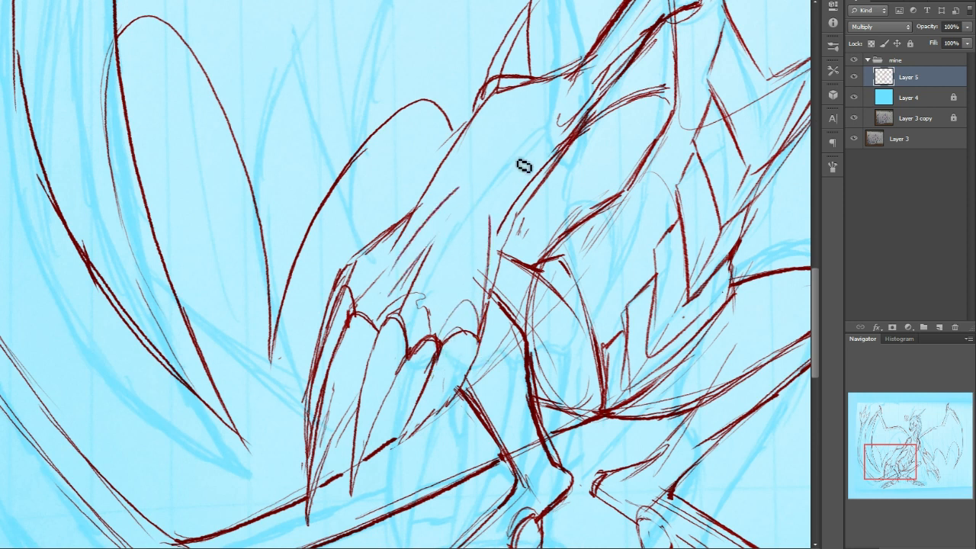
{"action": "left_click_drag", "start_coordinate": [894, 461], "coordinate": [930, 465]}
{"action": "mouse_move", "coordinate": [453, 286]}
{"action": "left_mouse_down"}
{"action": "mouse_move", "coordinate": [447, 307]}
{"action": "mouse_move", "coordinate": [455, 287]}
{"action": "left_mouse_up"}
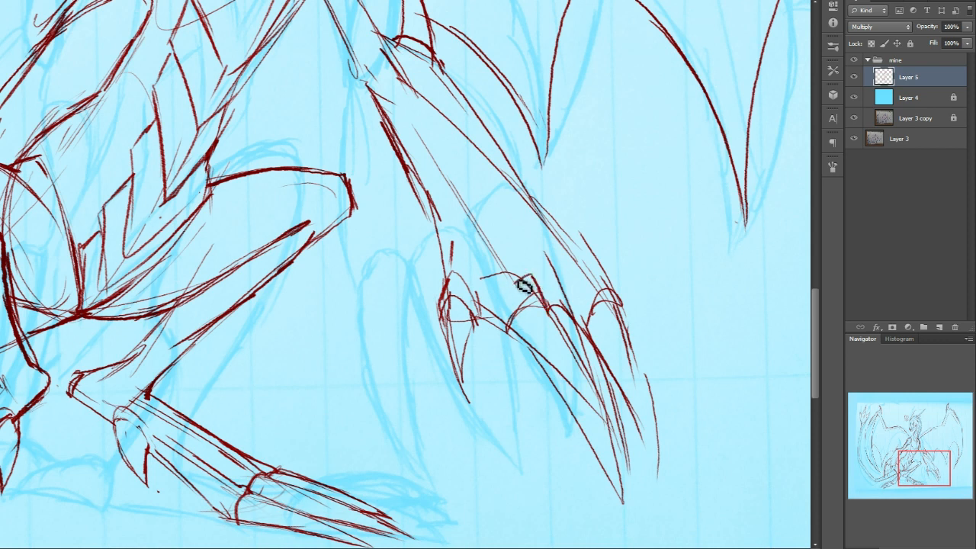
{"action": "mouse_move", "coordinate": [454, 185]}
{"action": "left_mouse_down"}
{"action": "mouse_move", "coordinate": [501, 252]}
{"action": "mouse_move", "coordinate": [540, 285]}
{"action": "left_mouse_up"}
{"action": "left_click_drag", "start_coordinate": [479, 312], "coordinate": [610, 433]}
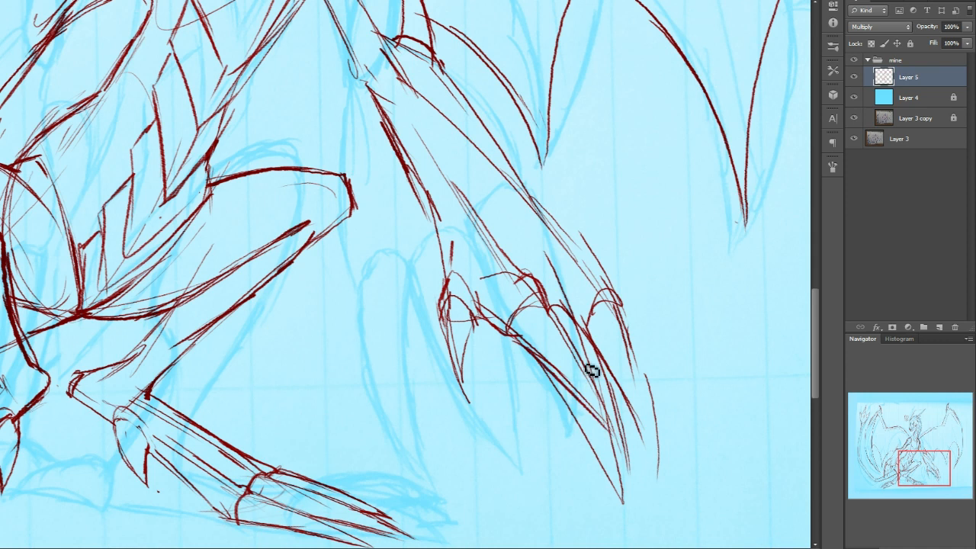
- Darken the middle and outer fingers of that hand, defining their knuckles, outer contour and pointed claws
{"action": "left_click_drag", "start_coordinate": [553, 314], "coordinate": [631, 453]}
{"action": "left_click_drag", "start_coordinate": [546, 268], "coordinate": [580, 305]}
{"action": "left_click_drag", "start_coordinate": [531, 217], "coordinate": [587, 316]}
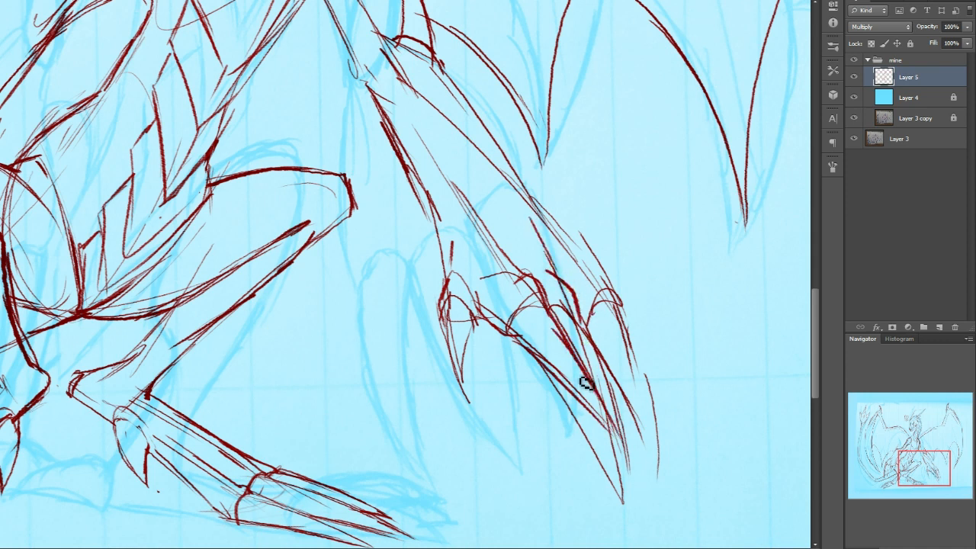
{"action": "left_click_drag", "start_coordinate": [557, 392], "coordinate": [623, 502]}
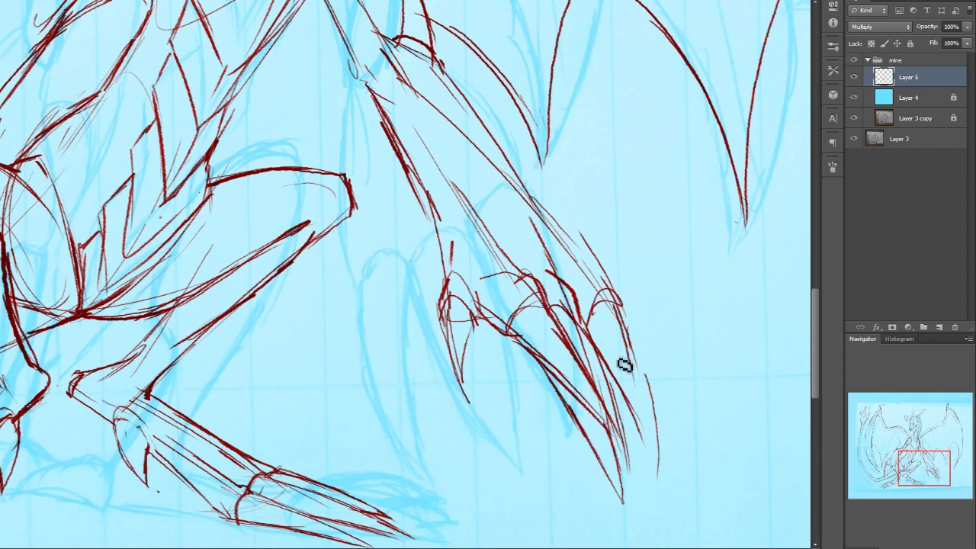
{"action": "mouse_move", "coordinate": [539, 203]}
{"action": "left_mouse_down"}
{"action": "mouse_move", "coordinate": [613, 287]}
{"action": "mouse_move", "coordinate": [625, 319]}
{"action": "mouse_move", "coordinate": [613, 305]}
{"action": "left_mouse_up"}
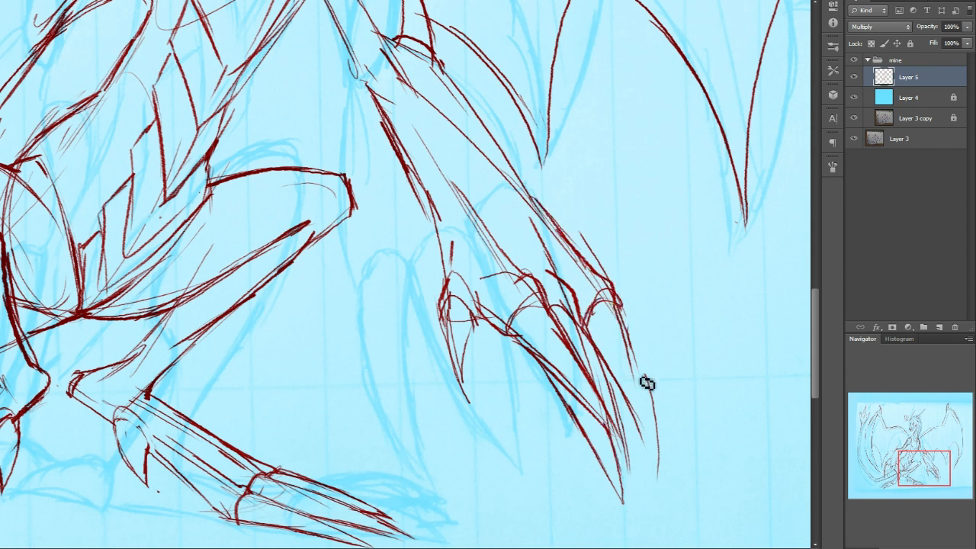
{"action": "left_click_drag", "start_coordinate": [654, 480], "coordinate": [653, 457]}
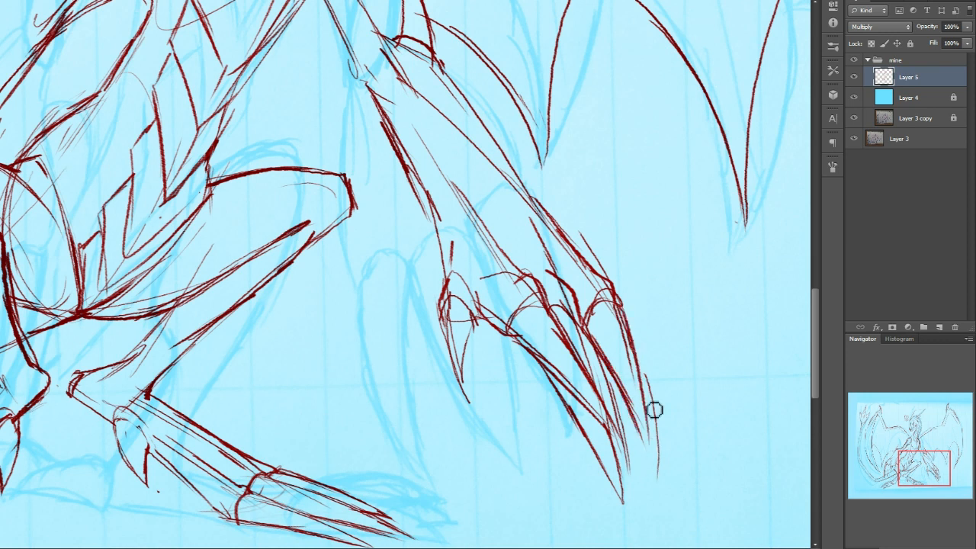
- Erase the stray claw and finger lines on that hand, then tidy the thumb knuckle and redraw the middle claw's tip
{"action": "left_click_drag", "start_coordinate": [599, 362], "coordinate": [632, 477]}
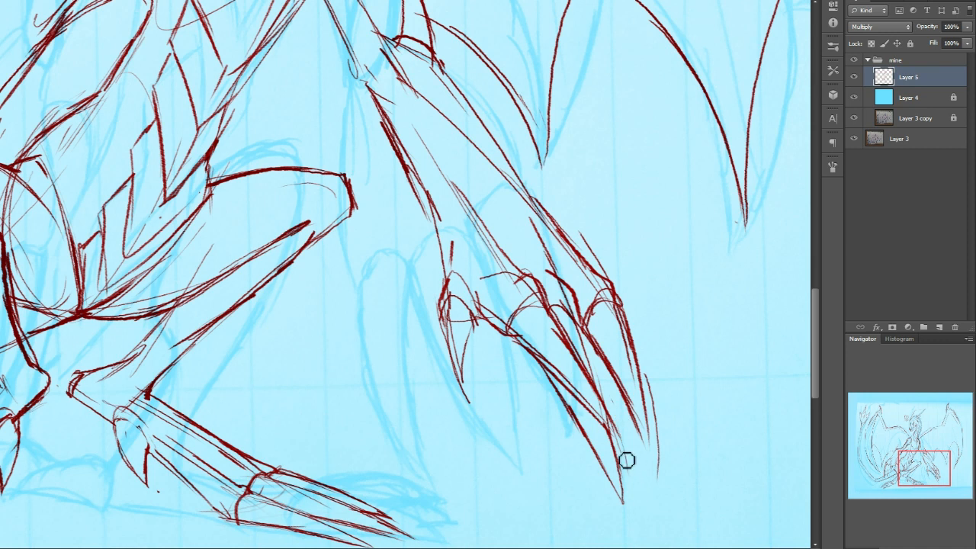
{"action": "left_click_drag", "start_coordinate": [649, 384], "coordinate": [662, 507]}
{"action": "left_click_drag", "start_coordinate": [534, 348], "coordinate": [578, 375]}
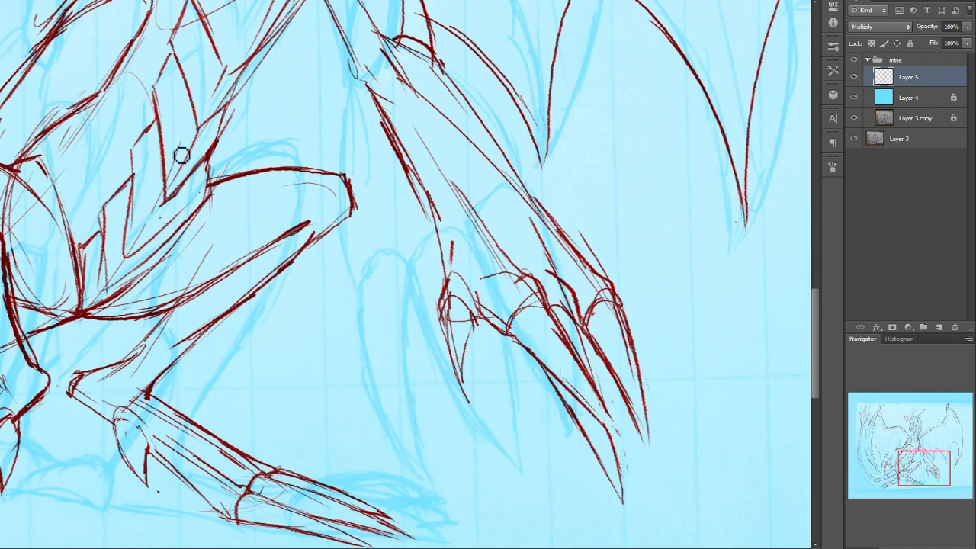
{"action": "mouse_move", "coordinate": [460, 302]}
{"action": "left_mouse_down"}
{"action": "mouse_move", "coordinate": [449, 300]}
{"action": "mouse_move", "coordinate": [460, 308]}
{"action": "mouse_move", "coordinate": [458, 283]}
{"action": "mouse_move", "coordinate": [459, 335]}
{"action": "mouse_move", "coordinate": [462, 316]}
{"action": "mouse_move", "coordinate": [473, 325]}
{"action": "mouse_move", "coordinate": [506, 321]}
{"action": "mouse_move", "coordinate": [479, 325]}
{"action": "left_mouse_up"}
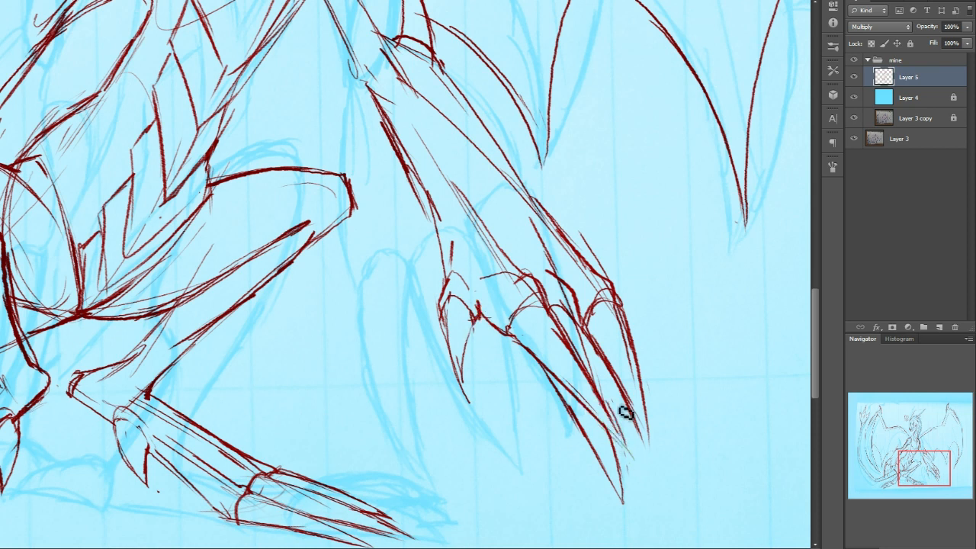
{"action": "left_click_drag", "start_coordinate": [922, 448], "coordinate": [913, 434]}
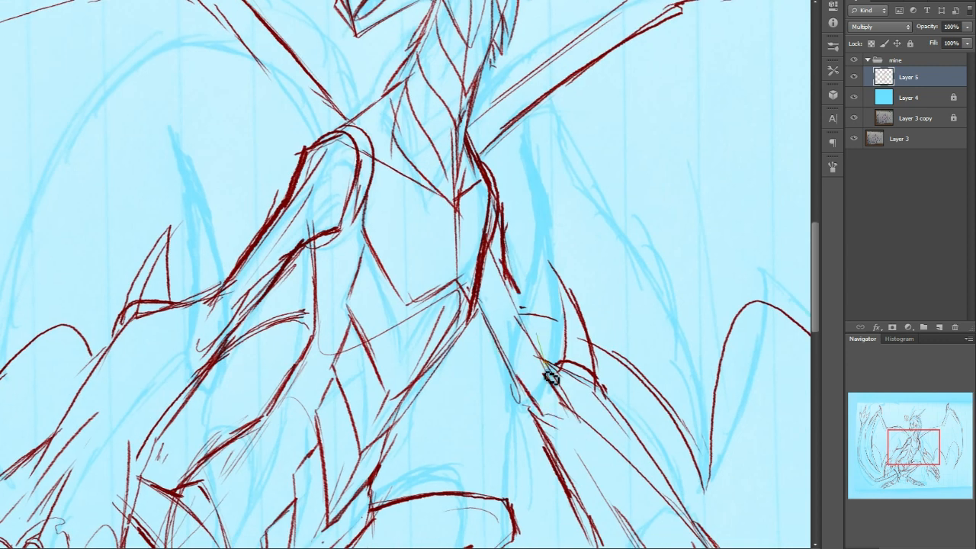
- Clean up the rough contours of both upper arms, thinning the shoulder-to-elbow lines and removing stray strokes
{"action": "mouse_move", "coordinate": [287, 201]}
{"action": "left_mouse_down"}
{"action": "mouse_move", "coordinate": [224, 292]}
{"action": "mouse_move", "coordinate": [296, 205]}
{"action": "mouse_move", "coordinate": [225, 286]}
{"action": "mouse_move", "coordinate": [261, 233]}
{"action": "mouse_move", "coordinate": [208, 318]}
{"action": "mouse_move", "coordinate": [242, 261]}
{"action": "left_mouse_up"}
{"action": "mouse_move", "coordinate": [303, 246]}
{"action": "left_mouse_down"}
{"action": "mouse_move", "coordinate": [259, 307]}
{"action": "mouse_move", "coordinate": [263, 298]}
{"action": "left_mouse_up"}
{"action": "mouse_move", "coordinate": [269, 241]}
{"action": "left_mouse_down"}
{"action": "mouse_move", "coordinate": [218, 302]}
{"action": "mouse_move", "coordinate": [281, 223]}
{"action": "mouse_move", "coordinate": [243, 262]}
{"action": "mouse_move", "coordinate": [305, 202]}
{"action": "mouse_move", "coordinate": [260, 244]}
{"action": "mouse_move", "coordinate": [277, 224]}
{"action": "mouse_move", "coordinate": [291, 240]}
{"action": "mouse_move", "coordinate": [261, 292]}
{"action": "mouse_move", "coordinate": [336, 153]}
{"action": "mouse_move", "coordinate": [218, 300]}
{"action": "left_mouse_up"}
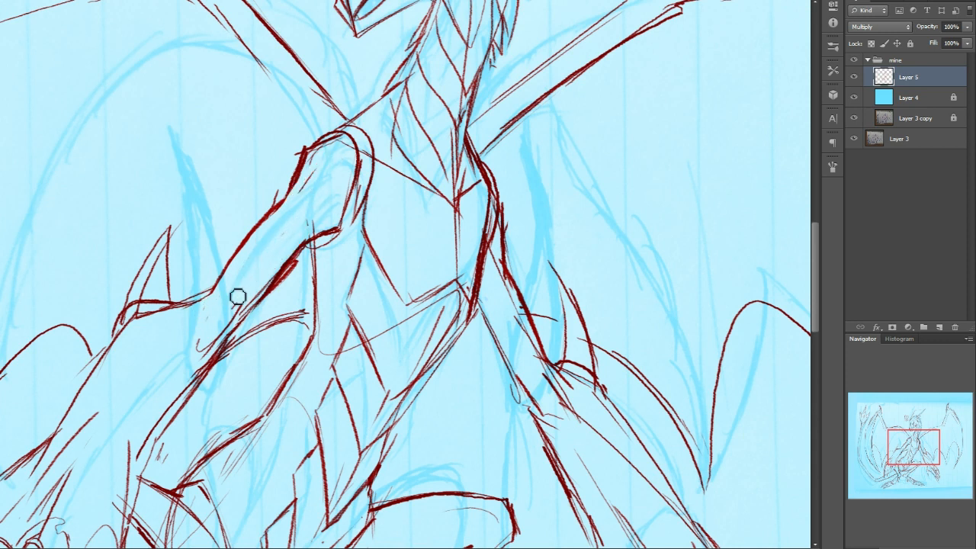
{"action": "mouse_move", "coordinate": [501, 279]}
{"action": "left_mouse_down"}
{"action": "mouse_move", "coordinate": [529, 357]}
{"action": "mouse_move", "coordinate": [519, 294]}
{"action": "left_mouse_up"}
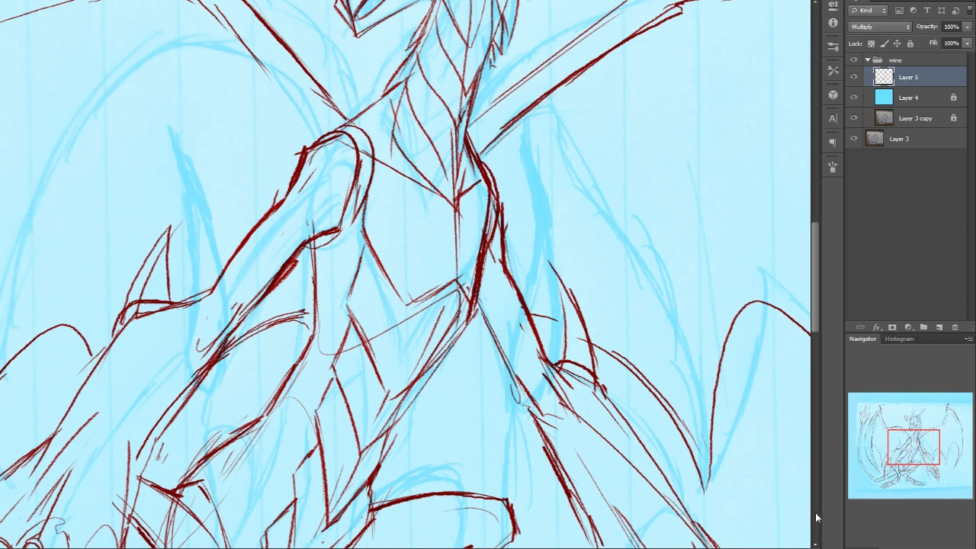
- Crop the canvas closer around the dragon on all four sides, keeping both wings and the tail inside
{"action": "key", "text": "ctrl+minus"}
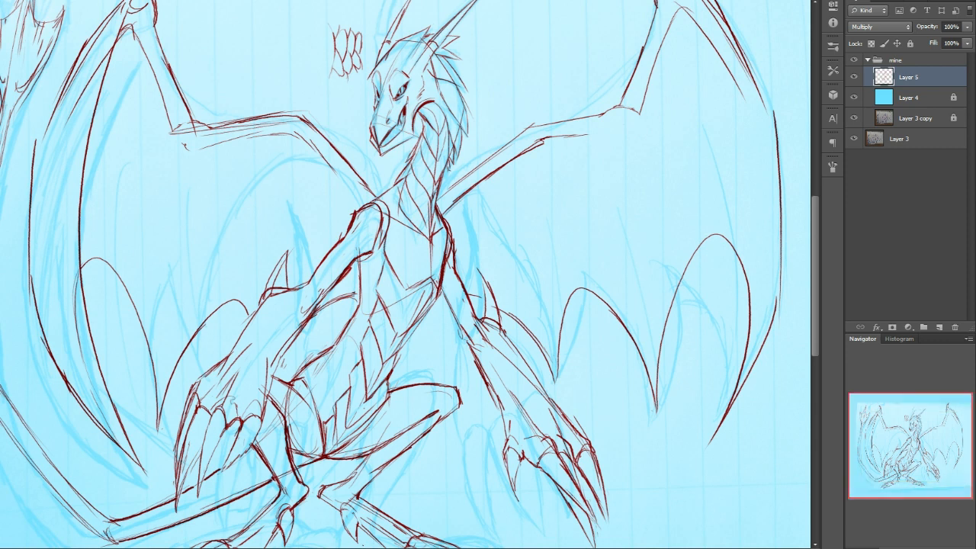
{"action": "key", "text": "ctrl+0"}
{"action": "key", "text": "c"}
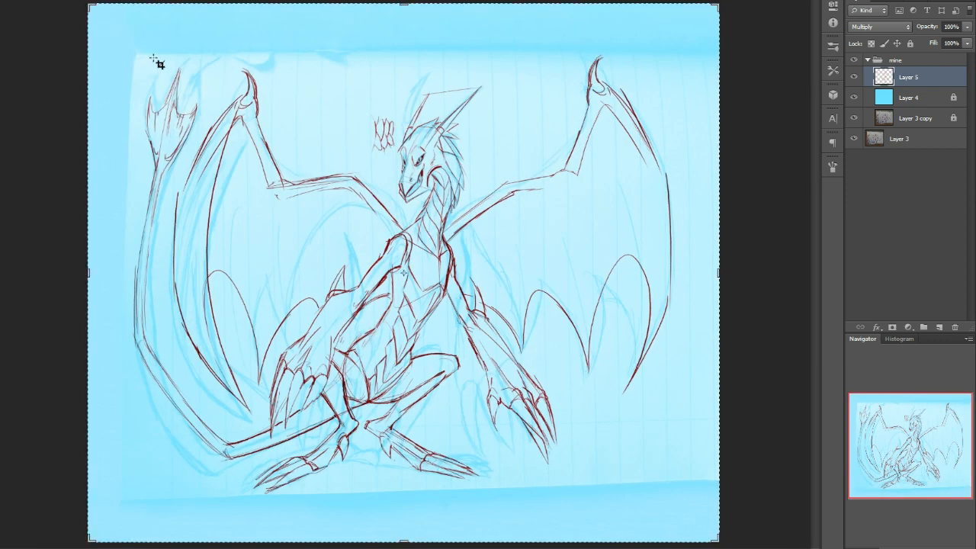
{"action": "left_click_drag", "start_coordinate": [716, 276], "coordinate": [700, 272]}
{"action": "left_click_drag", "start_coordinate": [404, 8], "coordinate": [403, 23]}
{"action": "left_click_drag", "start_coordinate": [112, 277], "coordinate": [116, 272]}
{"action": "left_click_drag", "start_coordinate": [404, 522], "coordinate": [403, 435]}
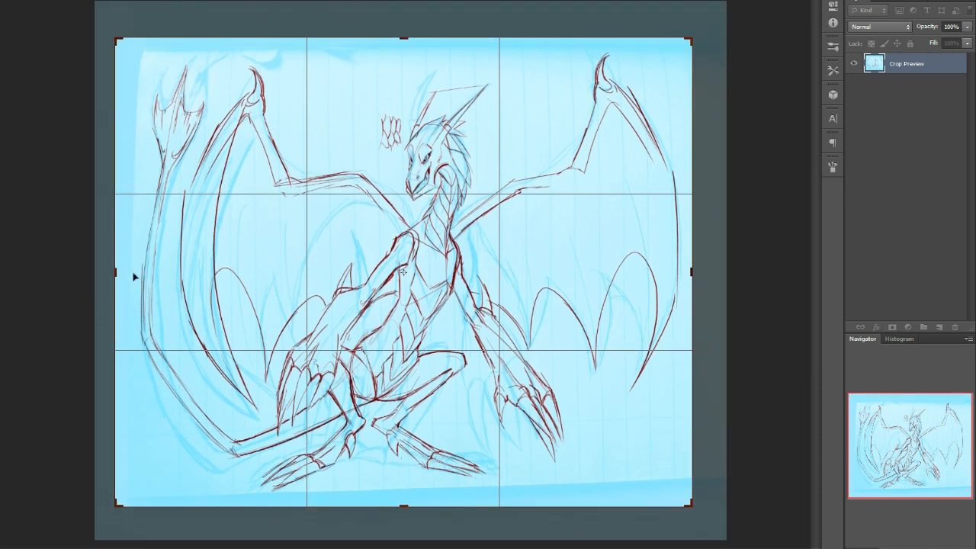
{"action": "left_click_drag", "start_coordinate": [114, 271], "coordinate": [119, 271]}
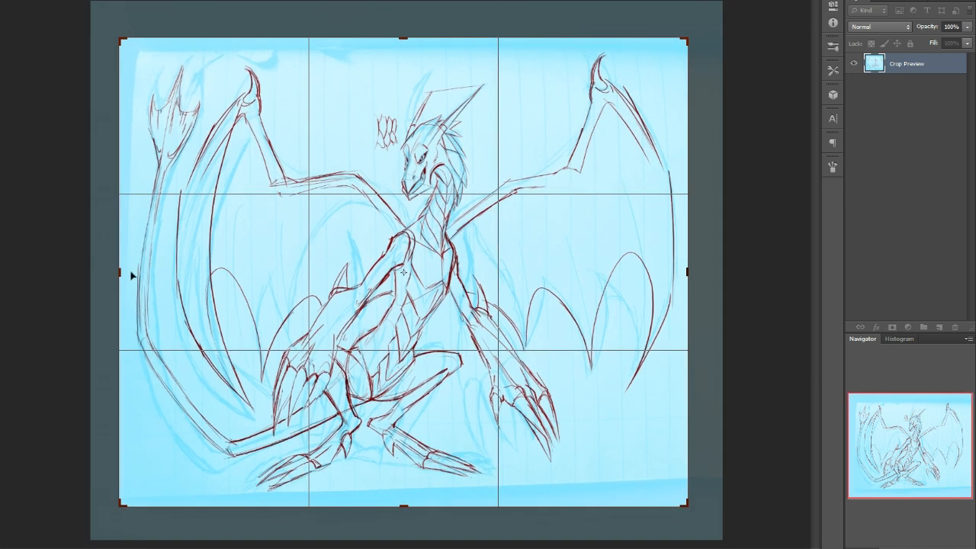
{"action": "left_click_drag", "start_coordinate": [688, 272], "coordinate": [695, 267]}
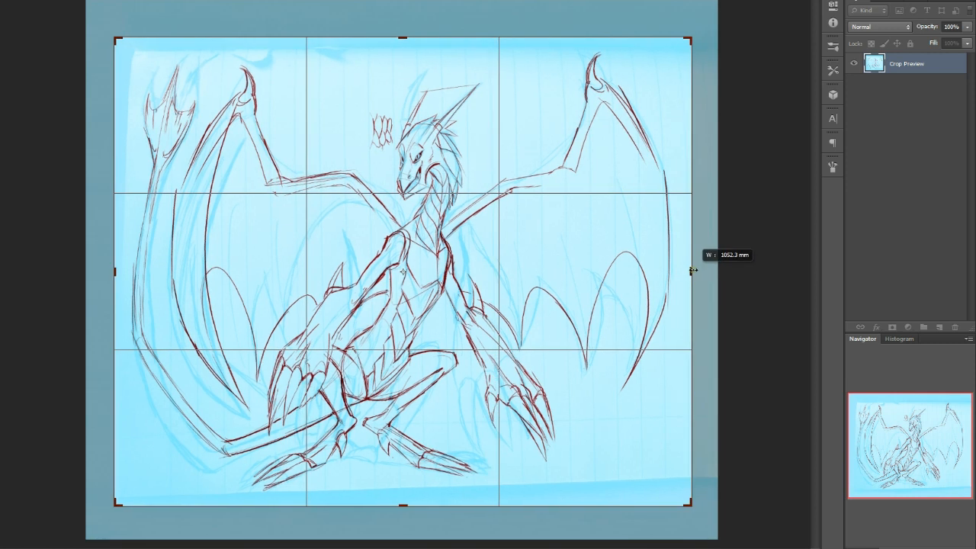
{"action": "key", "text": "Return"}
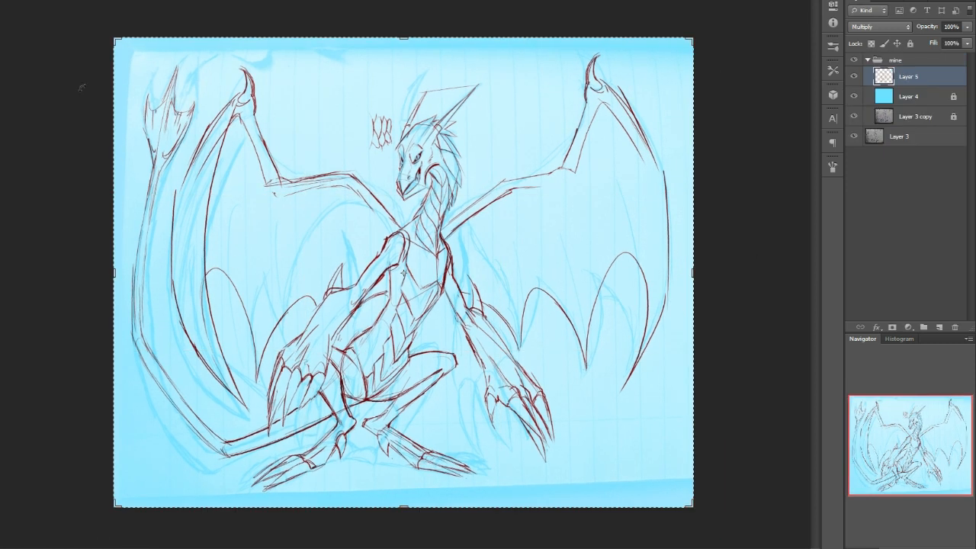
{"action": "key", "text": "v"}
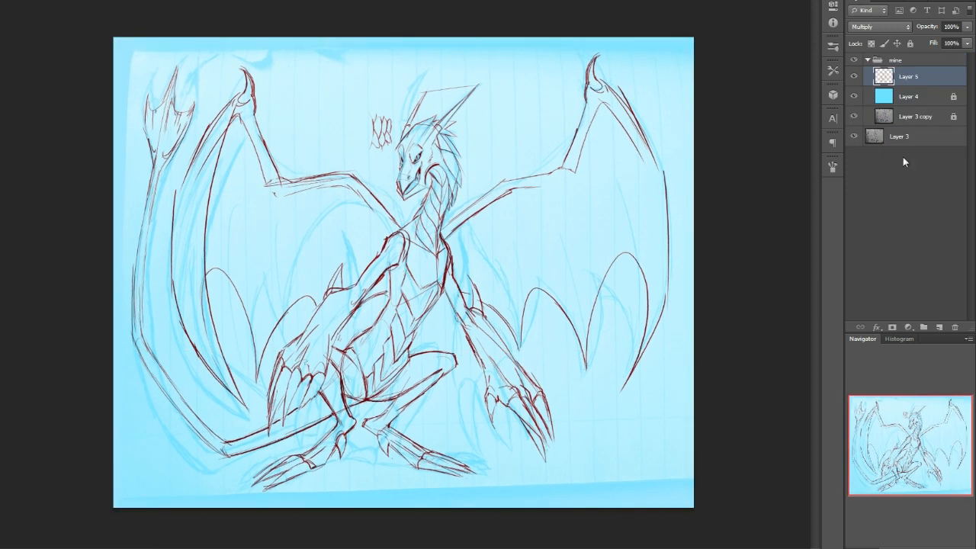
- Darken the dragon line art by duplicating Layer 5 and merging the copies back into it
{"action": "key", "text": "ctrl+j"}
{"action": "key", "text": "ctrl+e"}
{"action": "left_click_drag", "start_coordinate": [937, 74], "coordinate": [940, 326]}
{"action": "key", "text": "ctrl+e"}
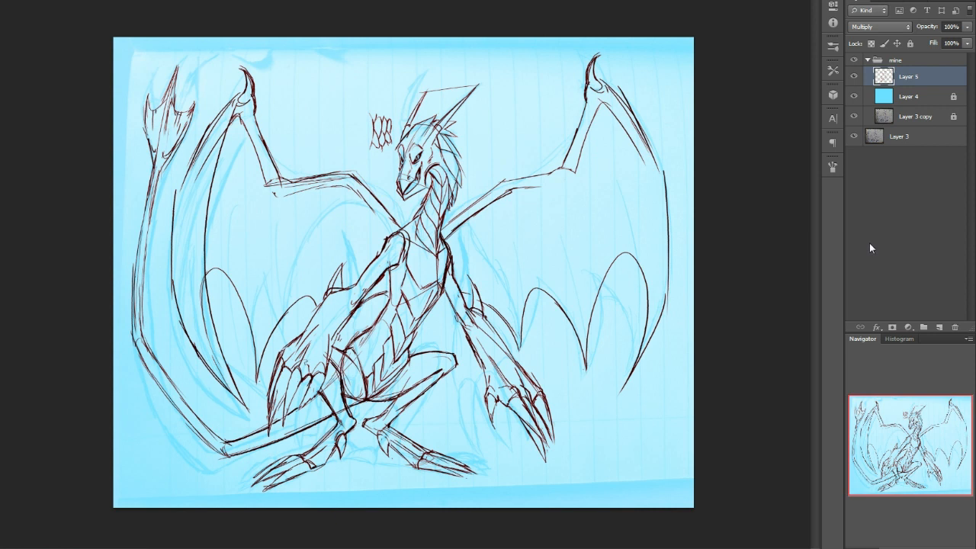
{"action": "left_click", "coordinate": [340, 119]}
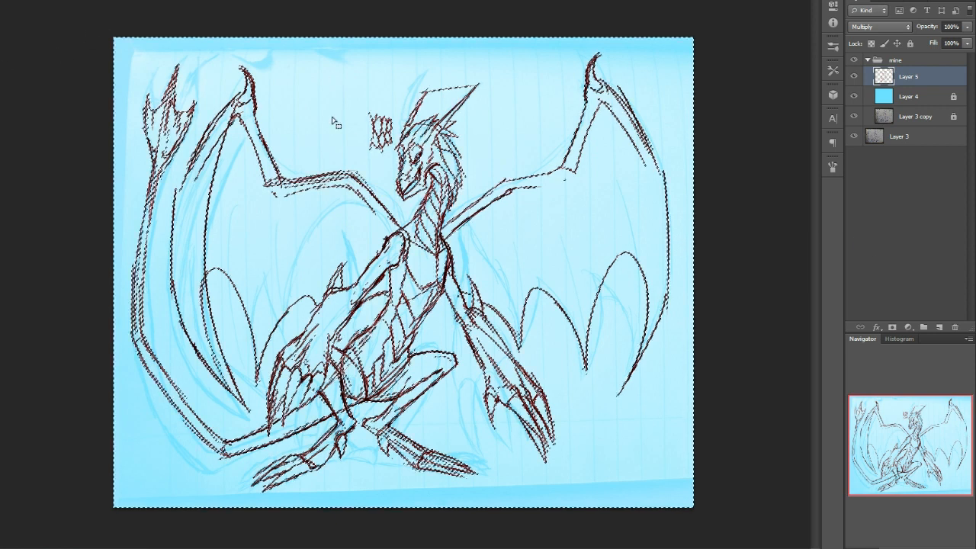
{"action": "key", "text": "ctrl+d"}
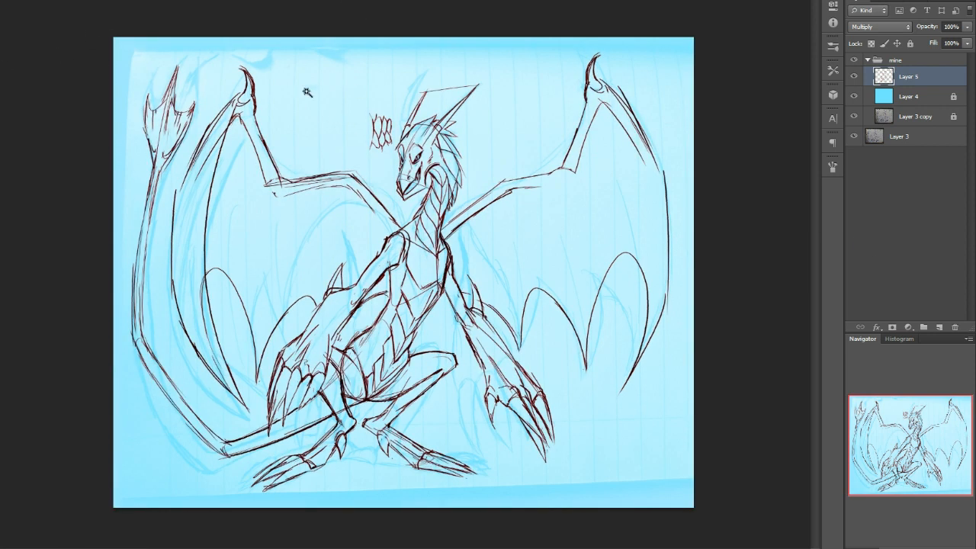
{"action": "left_click", "coordinate": [316, 115]}
{"action": "key", "text": "ctrl+d"}
{"action": "left_click", "coordinate": [297, 112]}
{"action": "key", "text": "ctrl+d"}
{"action": "left_click", "coordinate": [16, 1]}
{"action": "left_click", "coordinate": [42, 82]}
{"action": "left_click", "coordinate": [349, 366]}
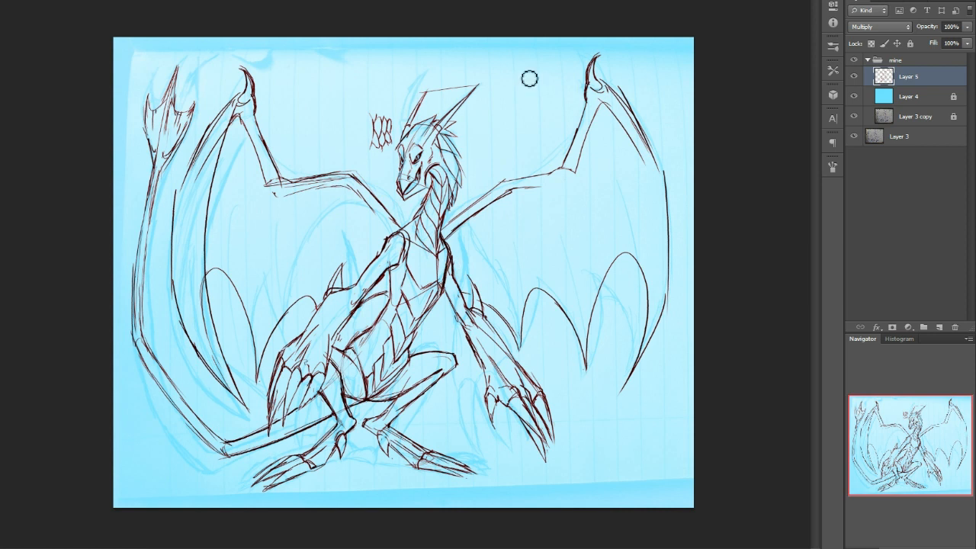
- Toggle the visibility of the mine group repeatedly to compare the redrawn dragon with the original pen drawing, leaving the group visible
{"action": "left_click", "coordinate": [855, 61]}
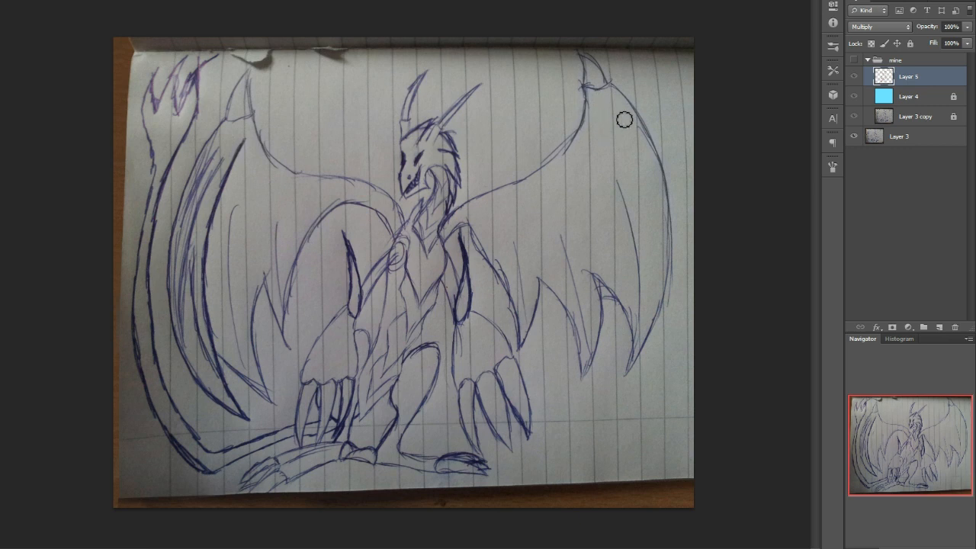
{"action": "left_click", "coordinate": [853, 60]}
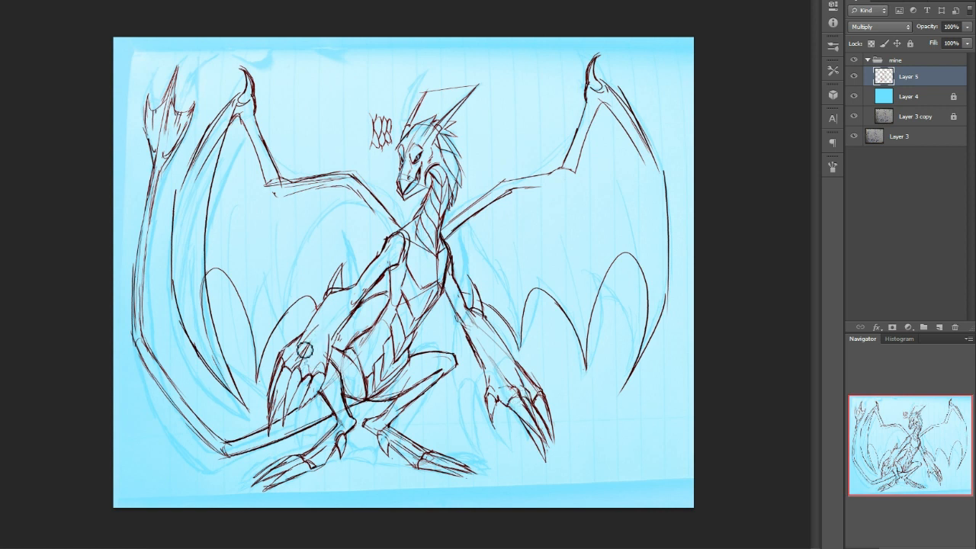
{"action": "left_click", "coordinate": [854, 61]}
{"action": "left_click", "coordinate": [853, 61]}
{"action": "left_click", "coordinate": [853, 61]}
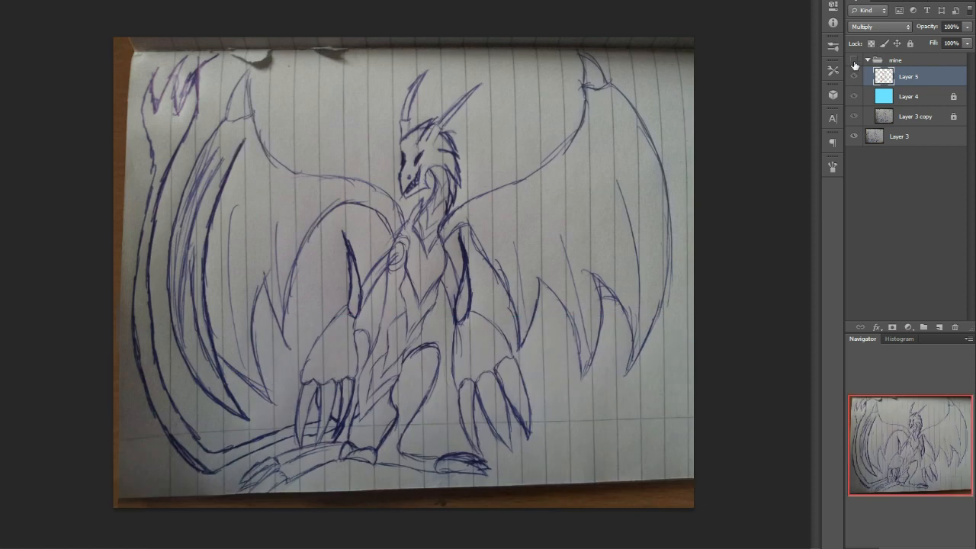
{"action": "left_click", "coordinate": [853, 61]}
{"action": "left_click", "coordinate": [854, 61]}
{"action": "left_click", "coordinate": [854, 61]}
{"action": "left_click", "coordinate": [854, 61]}
{"action": "left_click", "coordinate": [855, 61]}
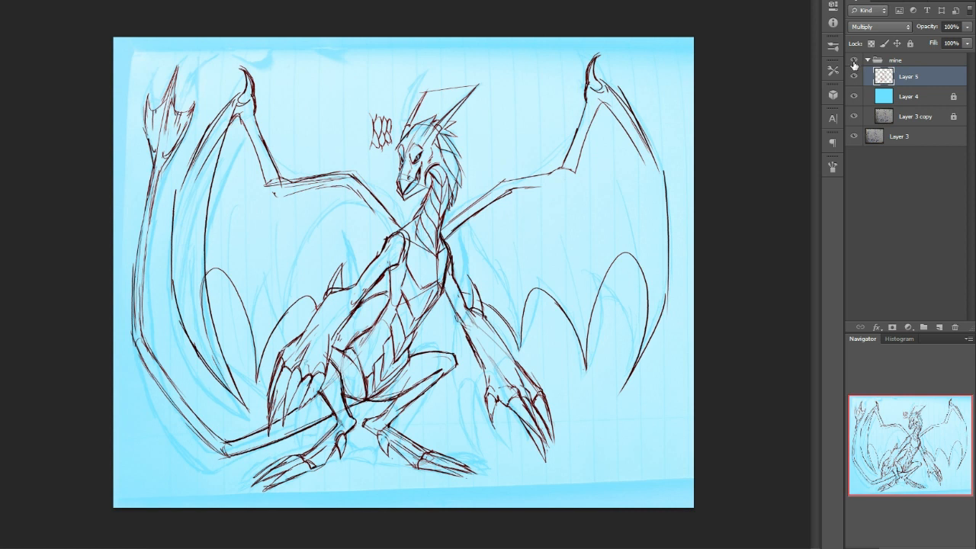
{"action": "left_click", "coordinate": [855, 61]}
{"action": "left_click", "coordinate": [855, 61]}
{"action": "left_click", "coordinate": [854, 61]}
{"action": "left_click", "coordinate": [855, 61]}
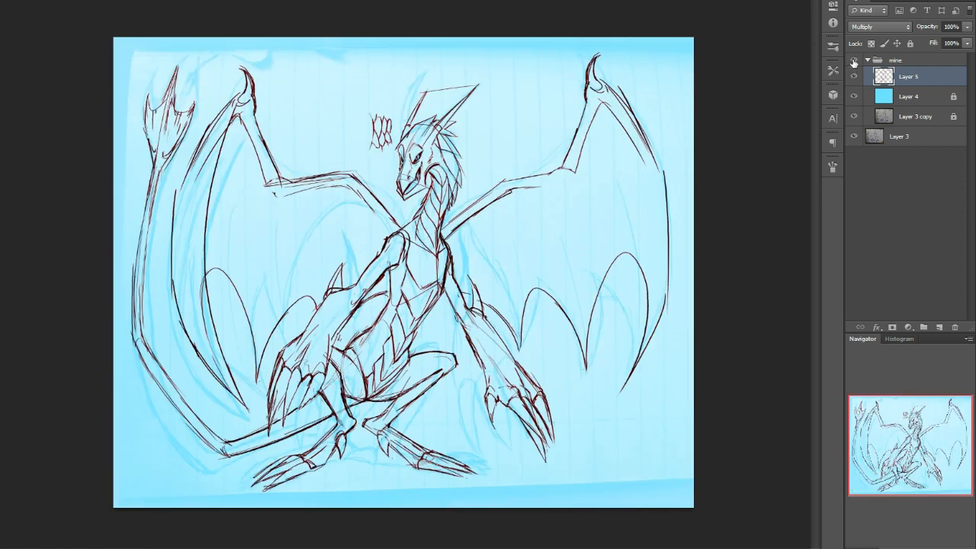
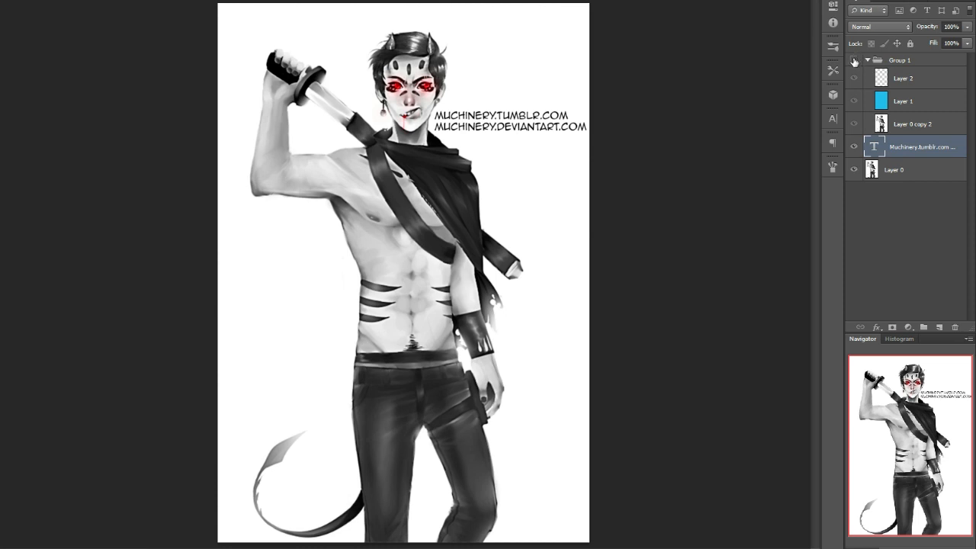
- Show Group 1 on the swordsman illustration and sketch the head's centre line, eye line and side guides on Layer 2
{"action": "left_click", "coordinate": [854, 60]}
{"action": "left_click", "coordinate": [903, 78]}
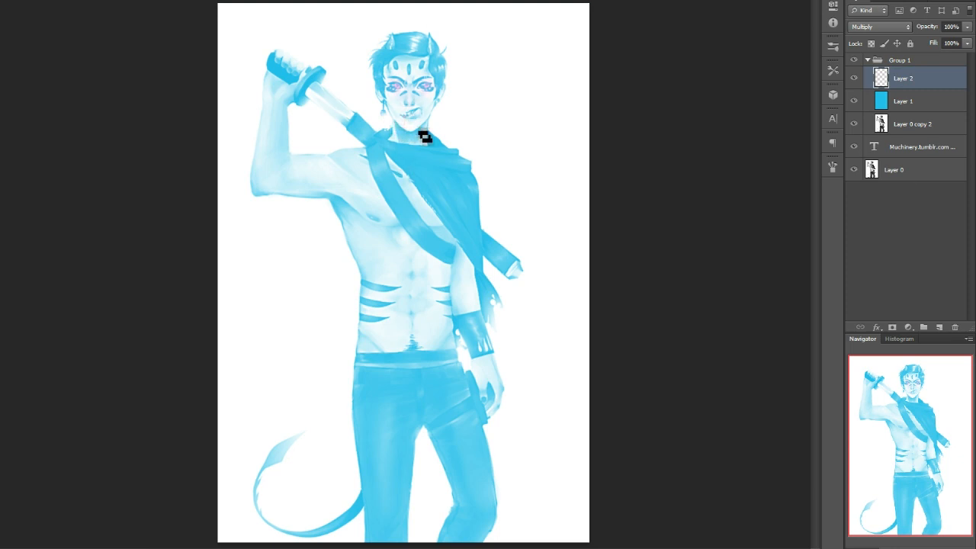
{"action": "left_click_drag", "start_coordinate": [416, 140], "coordinate": [417, 34]}
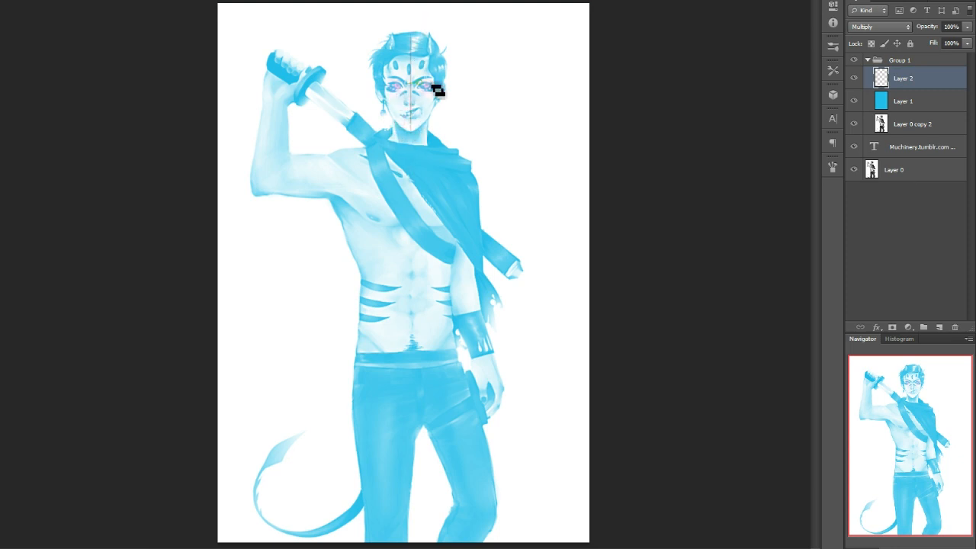
{"action": "mouse_move", "coordinate": [383, 97]}
{"action": "left_mouse_down"}
{"action": "mouse_move", "coordinate": [383, 58]}
{"action": "mouse_move", "coordinate": [437, 119]}
{"action": "left_mouse_up"}
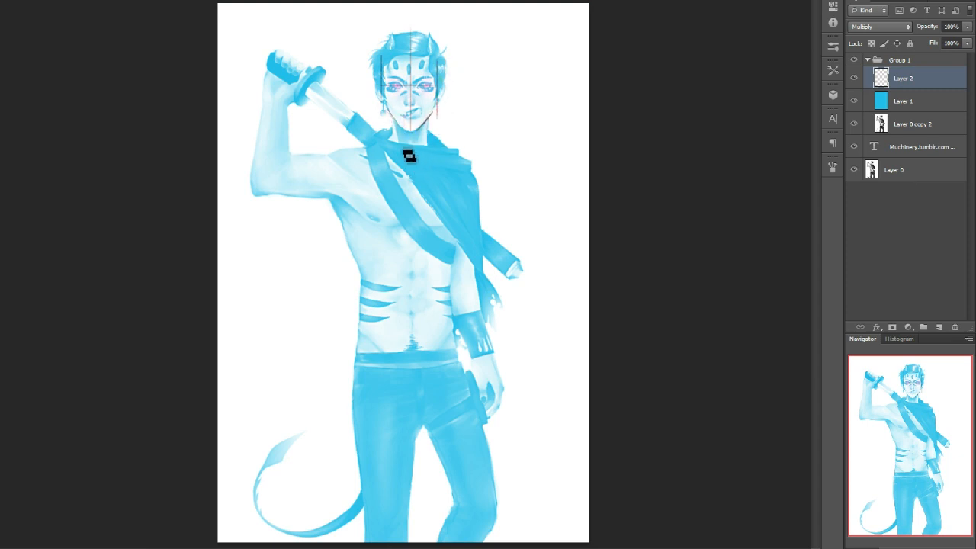
- Sketch the neck sides with a V down to the collarbone pit, then outline the raised arm's shoulder and collarbone
{"action": "mouse_move", "coordinate": [430, 121]}
{"action": "left_mouse_down"}
{"action": "mouse_move", "coordinate": [429, 149]}
{"action": "mouse_move", "coordinate": [413, 173]}
{"action": "left_mouse_up"}
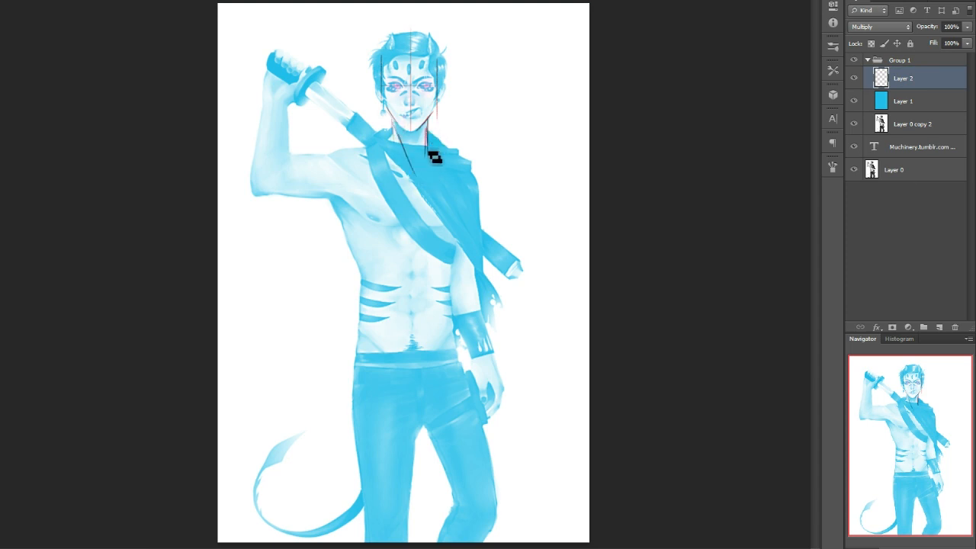
{"action": "left_click_drag", "start_coordinate": [429, 129], "coordinate": [413, 178]}
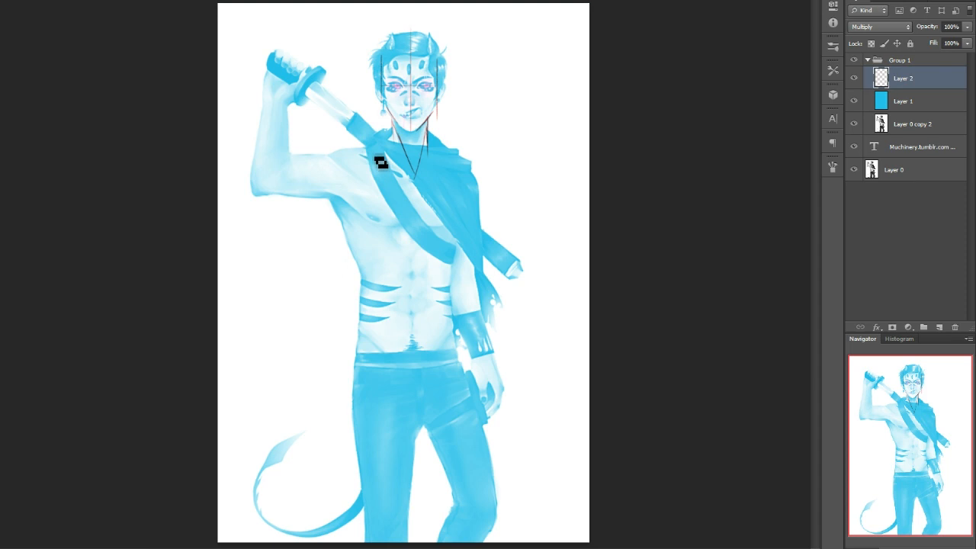
{"action": "left_click_drag", "start_coordinate": [370, 146], "coordinate": [333, 152]}
{"action": "mouse_move", "coordinate": [333, 152]}
{"action": "left_mouse_down"}
{"action": "mouse_move", "coordinate": [381, 156]}
{"action": "mouse_move", "coordinate": [400, 141]}
{"action": "mouse_move", "coordinate": [382, 154]}
{"action": "mouse_move", "coordinate": [393, 174]}
{"action": "mouse_move", "coordinate": [374, 157]}
{"action": "mouse_move", "coordinate": [414, 178]}
{"action": "left_mouse_up"}
{"action": "left_click_drag", "start_coordinate": [330, 151], "coordinate": [355, 175]}
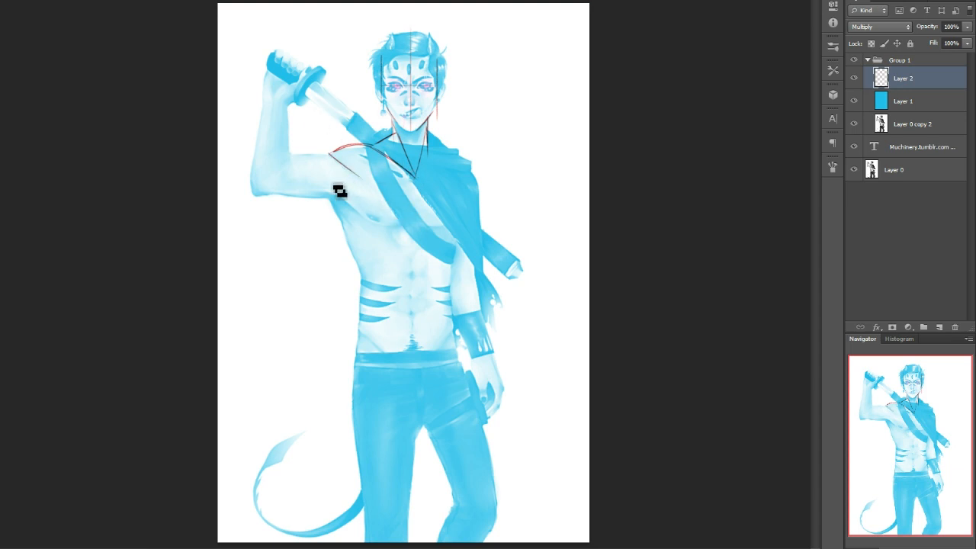
- Sketch the raised upper arm's upper and lower contours, the chest muscle below it and the sternum line
{"action": "left_click_drag", "start_coordinate": [327, 153], "coordinate": [265, 160]}
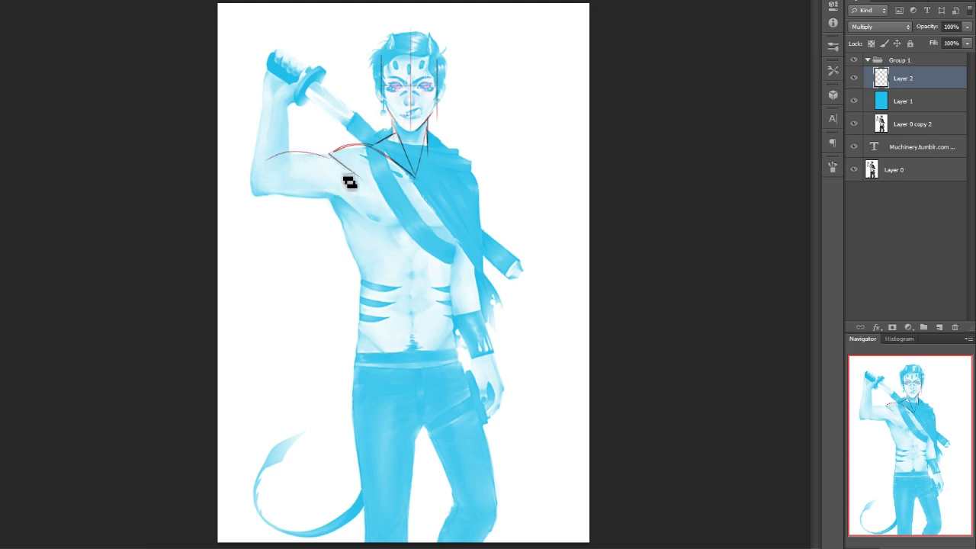
{"action": "mouse_move", "coordinate": [326, 155]}
{"action": "left_mouse_down"}
{"action": "mouse_move", "coordinate": [264, 164]}
{"action": "mouse_move", "coordinate": [366, 219]}
{"action": "left_mouse_up"}
{"action": "key", "text": "ctrl+z"}
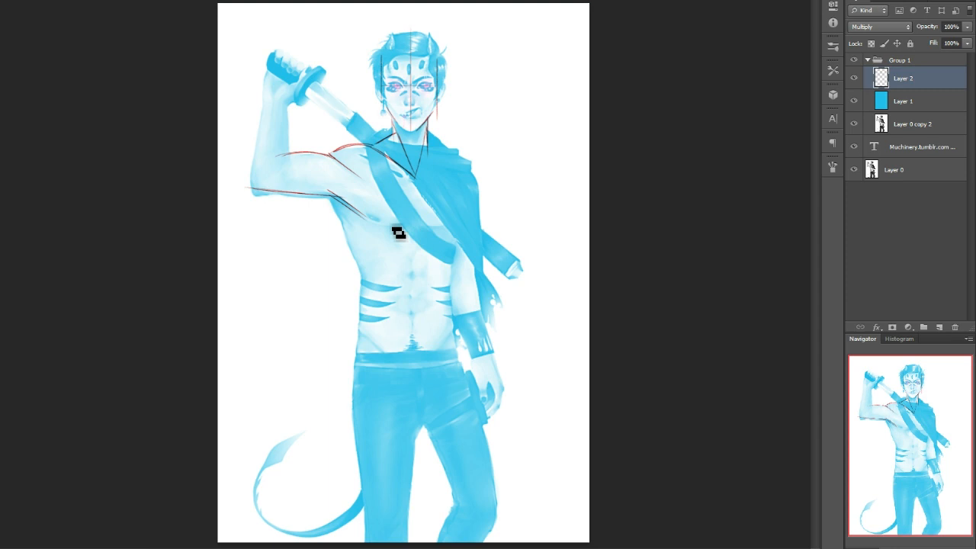
{"action": "left_click_drag", "start_coordinate": [414, 177], "coordinate": [418, 220]}
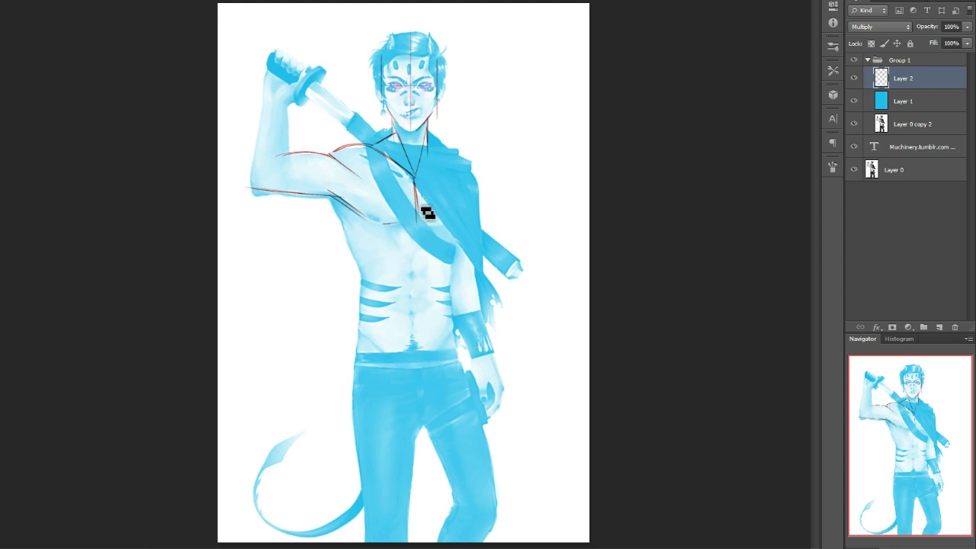
- Sketch the side of the torso below the raised arm and the arched lower edge of the rib cage
{"action": "mouse_move", "coordinate": [333, 198]}
{"action": "left_mouse_down"}
{"action": "mouse_move", "coordinate": [364, 277]}
{"action": "mouse_move", "coordinate": [408, 230]}
{"action": "mouse_move", "coordinate": [445, 264]}
{"action": "left_mouse_up"}
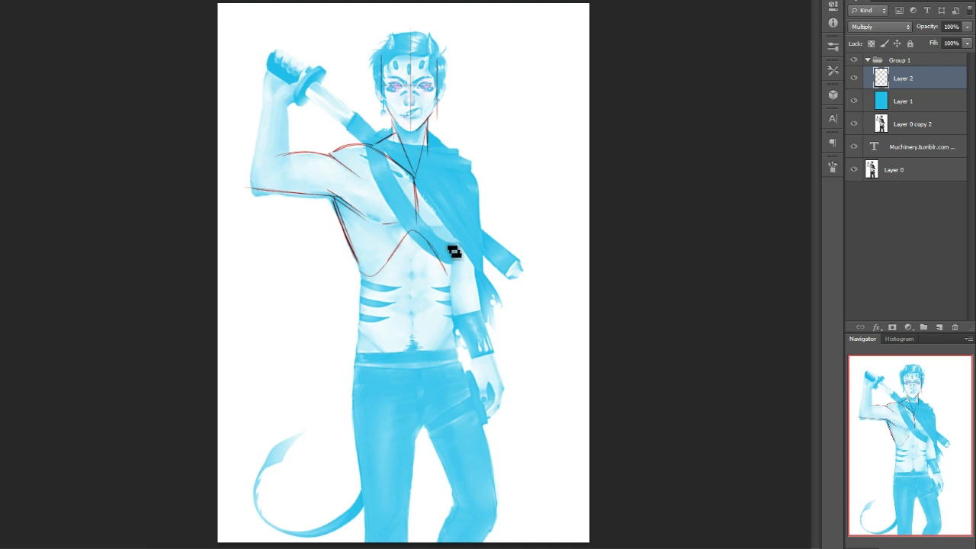
{"action": "mouse_move", "coordinate": [404, 234]}
{"action": "left_mouse_down"}
{"action": "mouse_move", "coordinate": [424, 244]}
{"action": "mouse_move", "coordinate": [414, 247]}
{"action": "left_mouse_up"}
{"action": "mouse_move", "coordinate": [445, 276]}
{"action": "left_mouse_down"}
{"action": "mouse_move", "coordinate": [453, 281]}
{"action": "mouse_move", "coordinate": [449, 263]}
{"action": "mouse_move", "coordinate": [453, 279]}
{"action": "left_mouse_up"}
- Outline the lowered arm's shoulder, inner and outer contours through the cloth, and add the chest muscle's lower edge beside it
{"action": "key", "text": "ctrl+plus"}
{"action": "left_click_drag", "start_coordinate": [907, 464], "coordinate": [852, 362]}
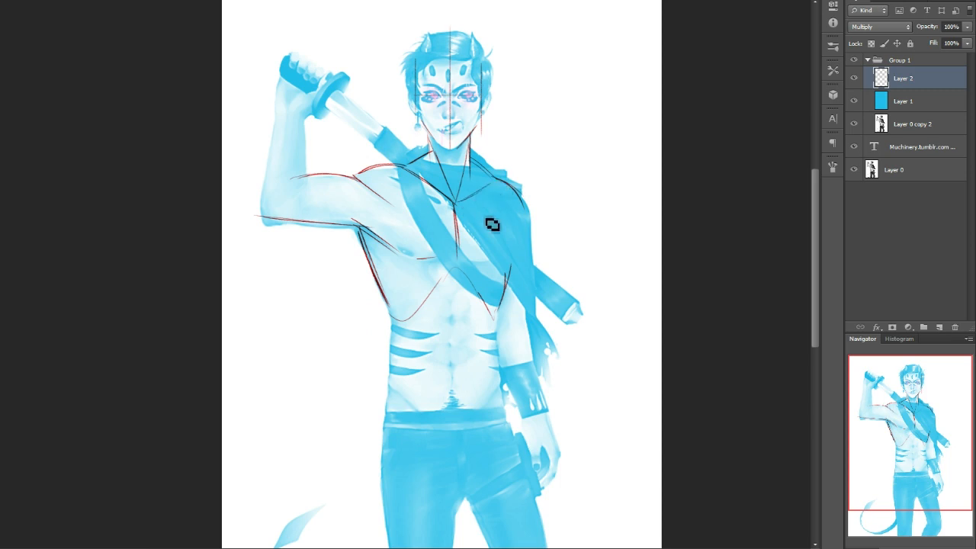
{"action": "mouse_move", "coordinate": [516, 208]}
{"action": "left_mouse_down"}
{"action": "mouse_move", "coordinate": [520, 263]}
{"action": "mouse_move", "coordinate": [514, 239]}
{"action": "mouse_move", "coordinate": [517, 277]}
{"action": "left_mouse_up"}
{"action": "left_click_drag", "start_coordinate": [459, 248], "coordinate": [501, 259]}
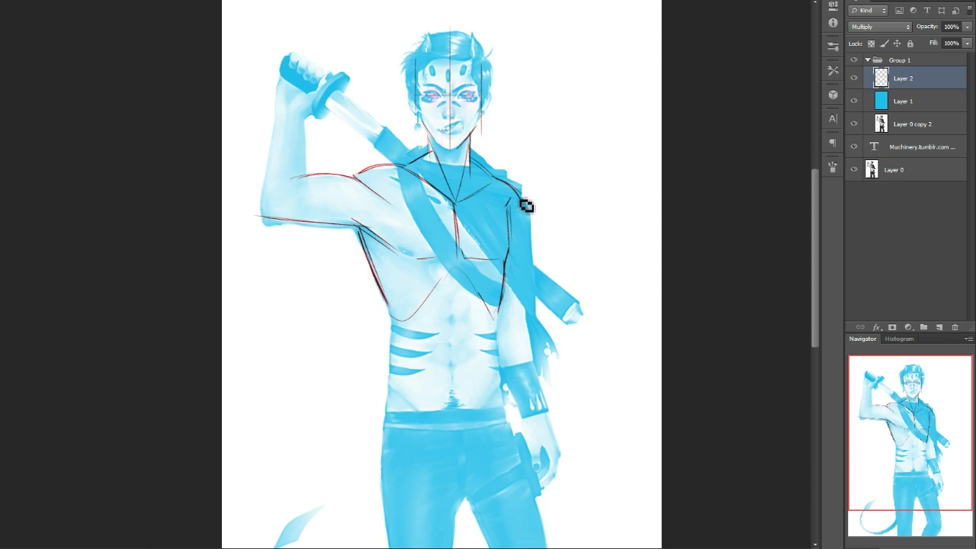
{"action": "left_click_drag", "start_coordinate": [527, 214], "coordinate": [531, 266]}
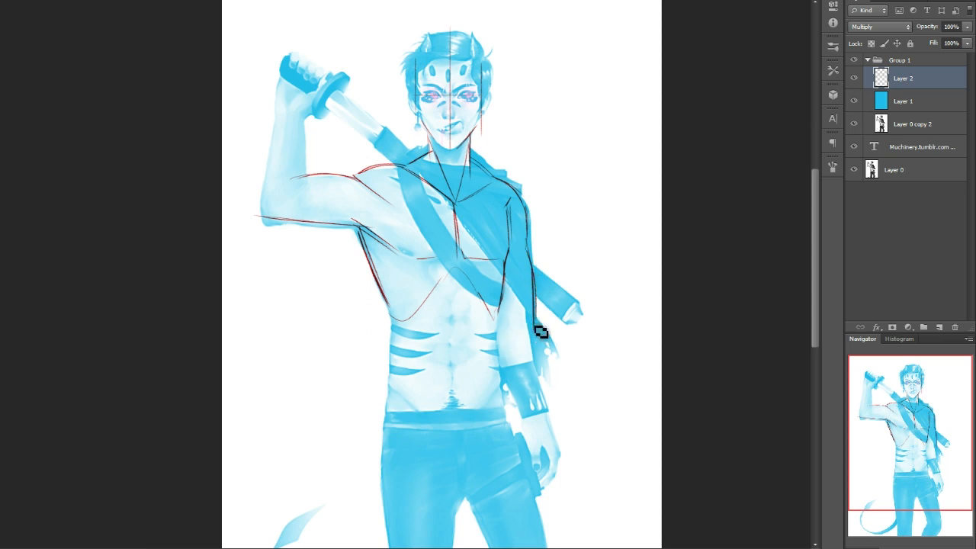
- Draw both side contours of the waist from the rib cage down toward the belt
{"action": "left_click_drag", "start_coordinate": [922, 461], "coordinate": [911, 466]}
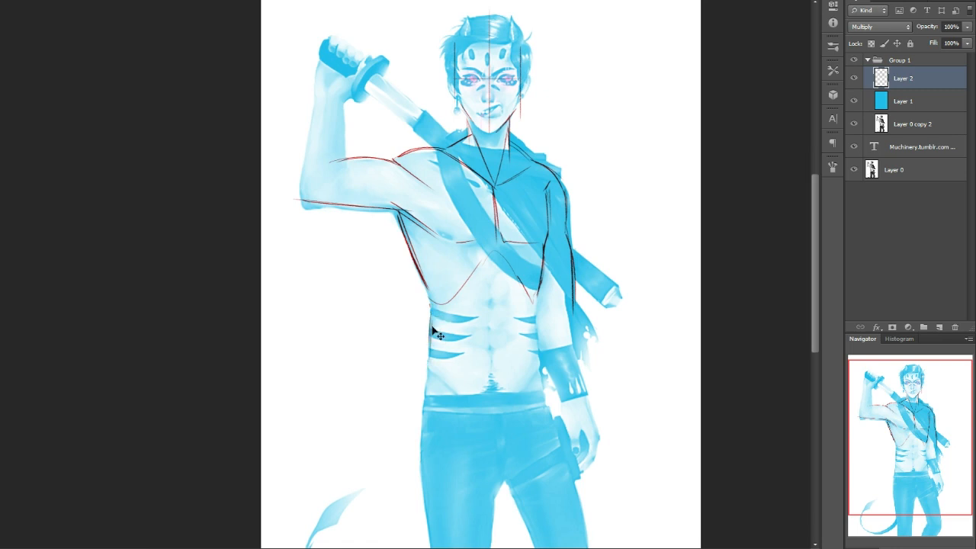
{"action": "left_click_drag", "start_coordinate": [429, 309], "coordinate": [425, 374]}
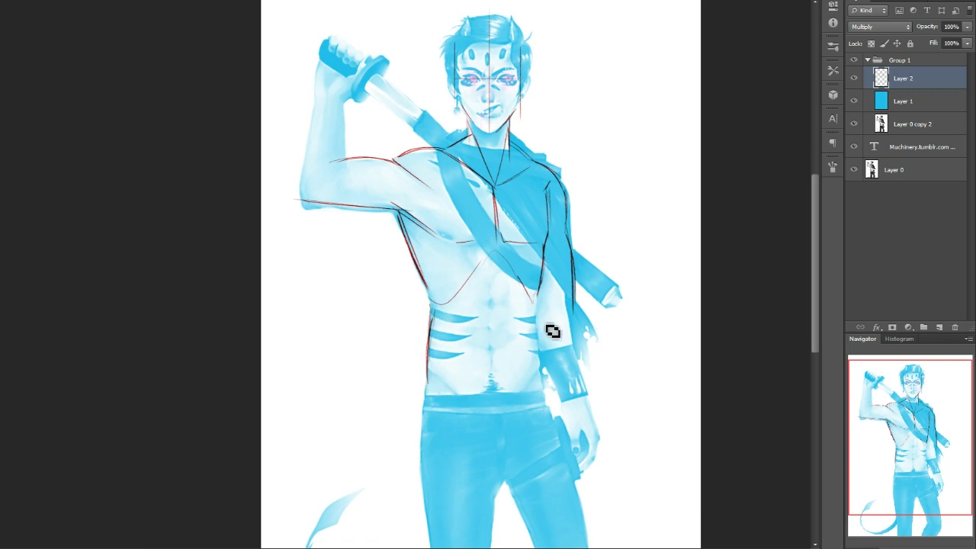
{"action": "left_click_drag", "start_coordinate": [541, 305], "coordinate": [541, 375]}
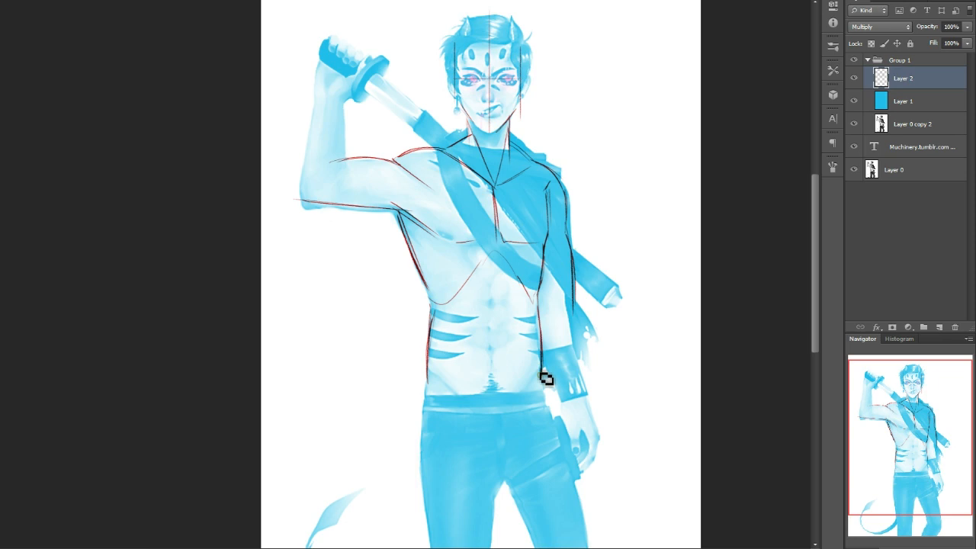
- Sketch the abdomen's centre line, both hip contours and the V-shaped pelvis lines converging at the crotch
{"action": "left_click_drag", "start_coordinate": [497, 287], "coordinate": [502, 378]}
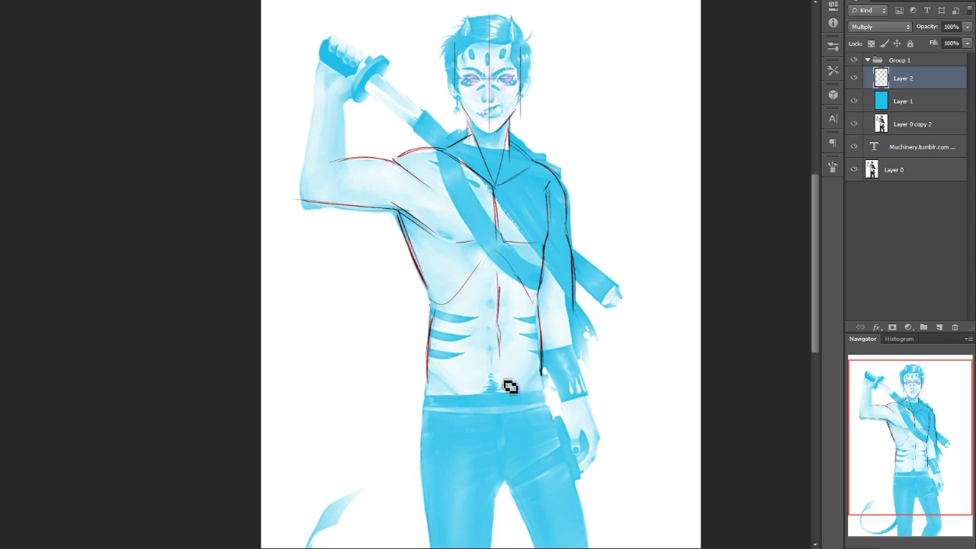
{"action": "left_click_drag", "start_coordinate": [427, 373], "coordinate": [482, 431]}
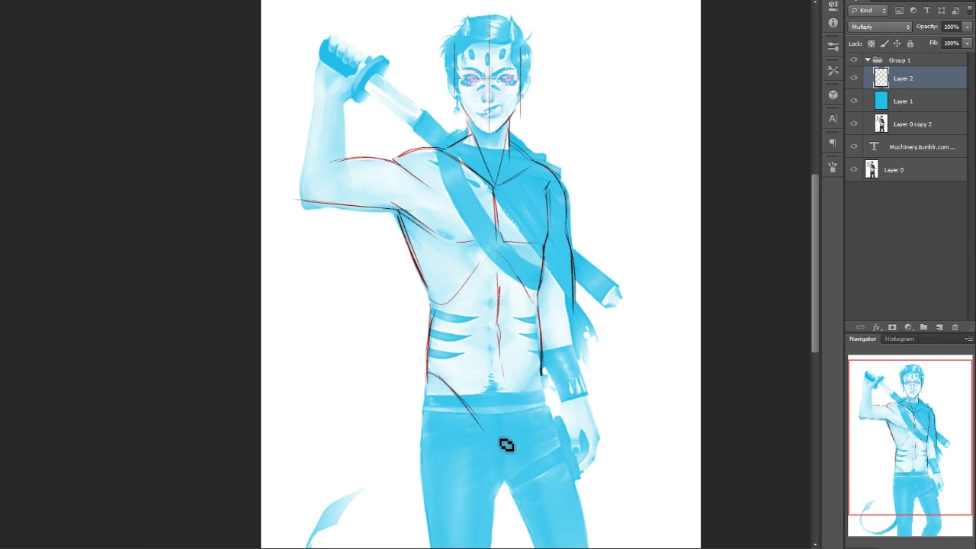
{"action": "left_click_drag", "start_coordinate": [545, 395], "coordinate": [547, 374]}
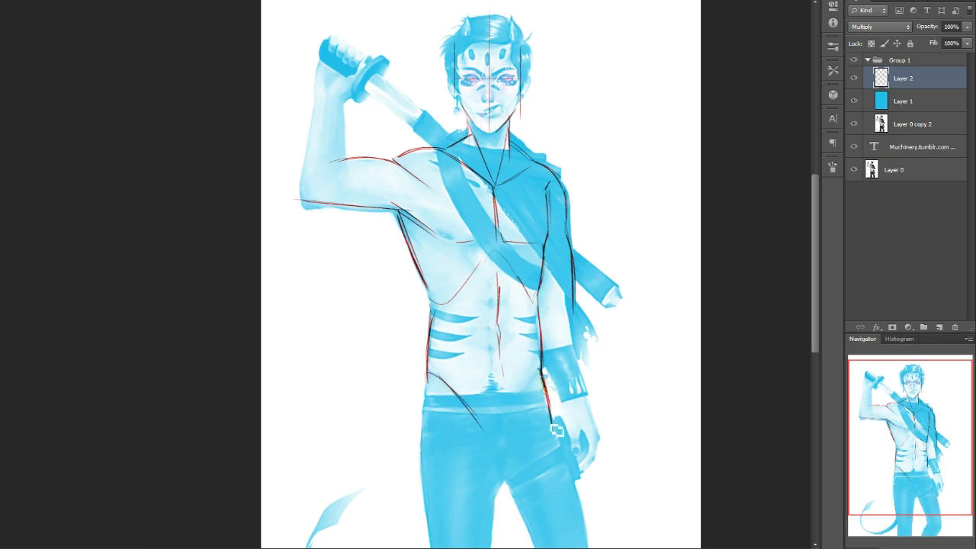
{"action": "key", "text": "ctrl+z"}
{"action": "left_click_drag", "start_coordinate": [430, 375], "coordinate": [422, 409]}
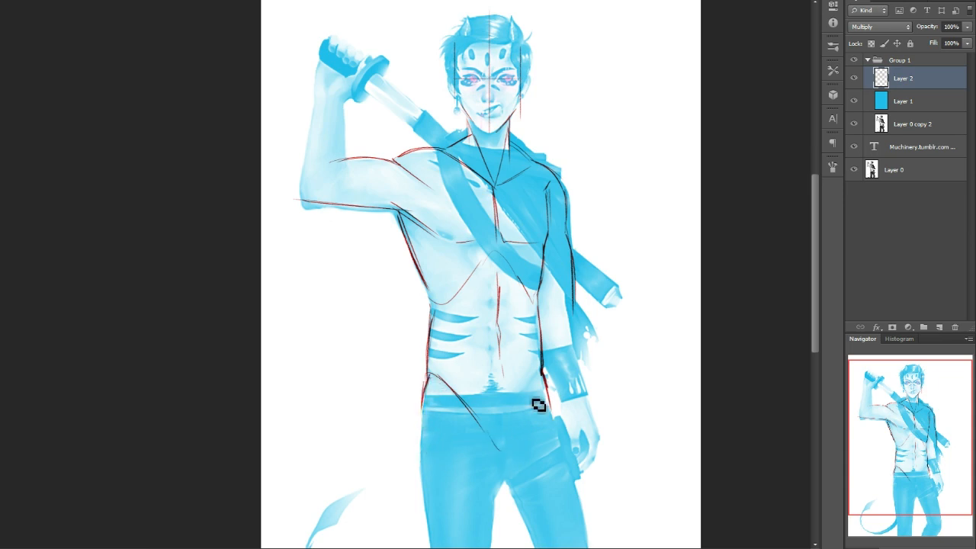
{"action": "mouse_move", "coordinate": [525, 421]}
{"action": "left_mouse_down"}
{"action": "mouse_move", "coordinate": [503, 463]}
{"action": "mouse_move", "coordinate": [505, 452]}
{"action": "left_mouse_up"}
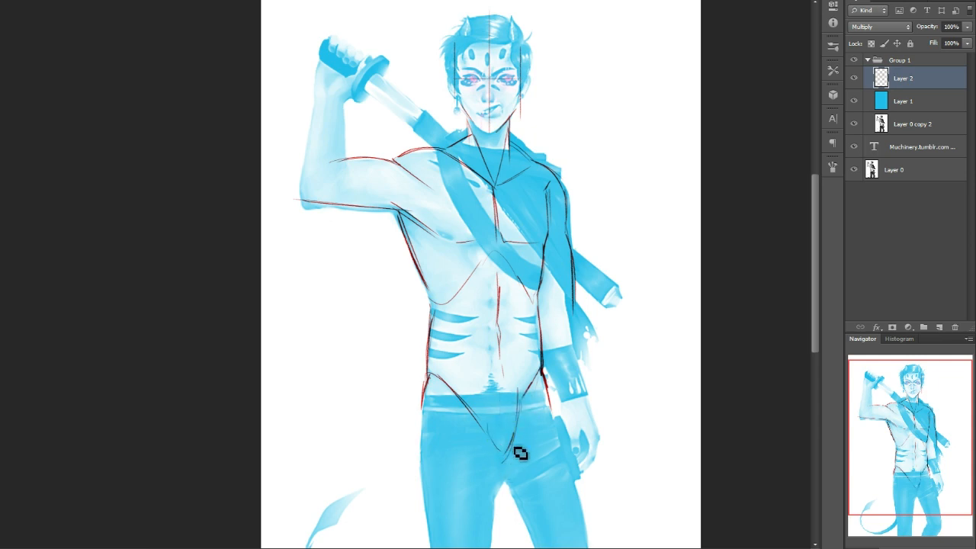
- Draw the outer contour of the bent leg's upper thigh and its inner contour from the crotch to the knee
{"action": "left_click_drag", "start_coordinate": [883, 468], "coordinate": [879, 475]}
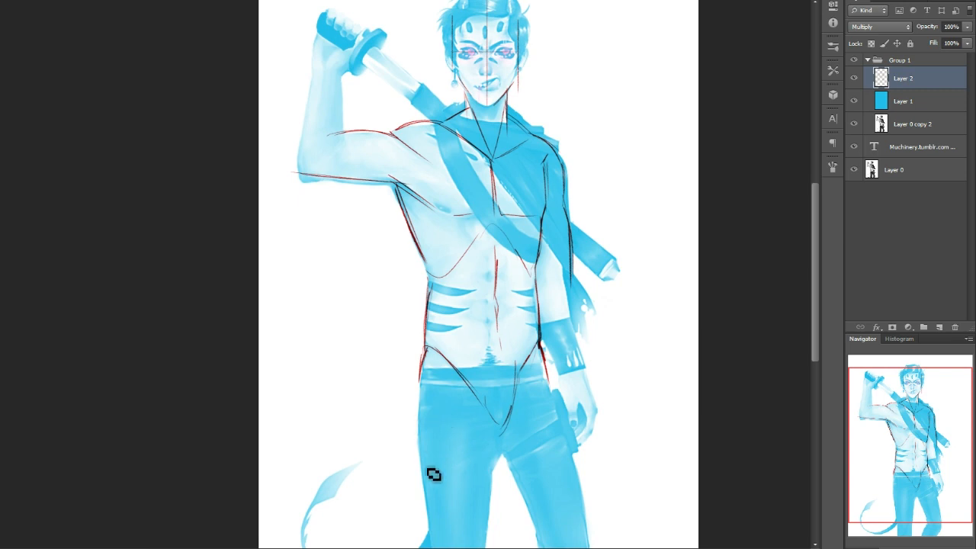
{"action": "left_click_drag", "start_coordinate": [816, 347], "coordinate": [814, 359]}
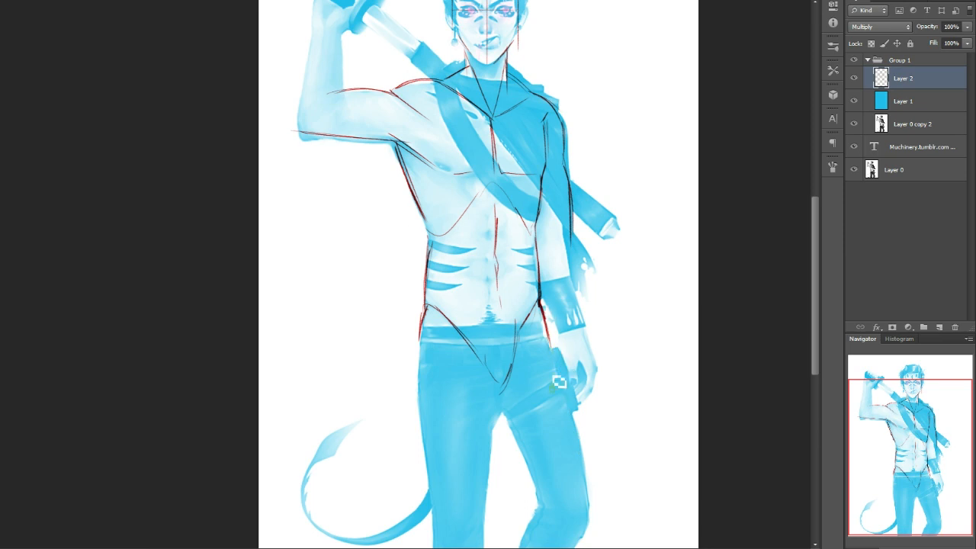
{"action": "left_click_drag", "start_coordinate": [551, 351], "coordinate": [581, 450]}
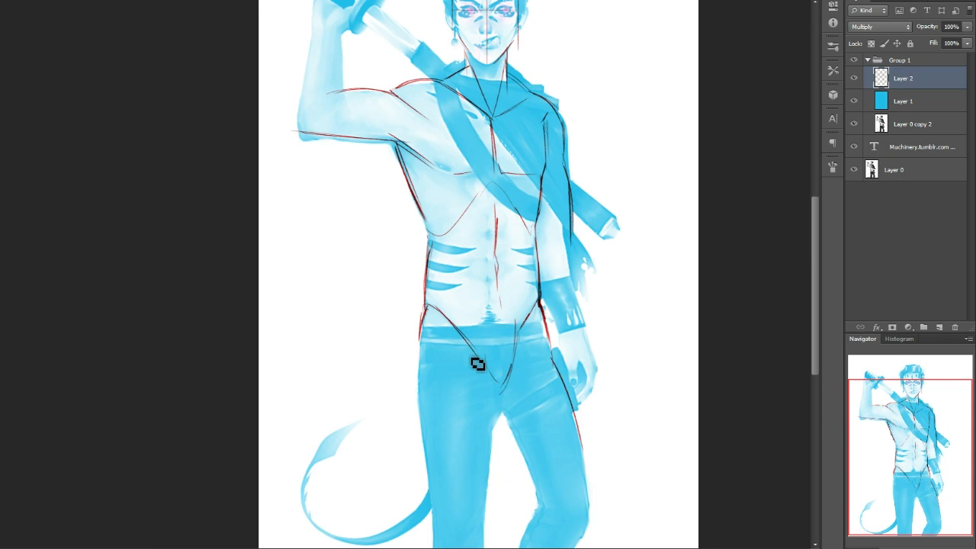
{"action": "left_click_drag", "start_coordinate": [512, 428], "coordinate": [545, 503]}
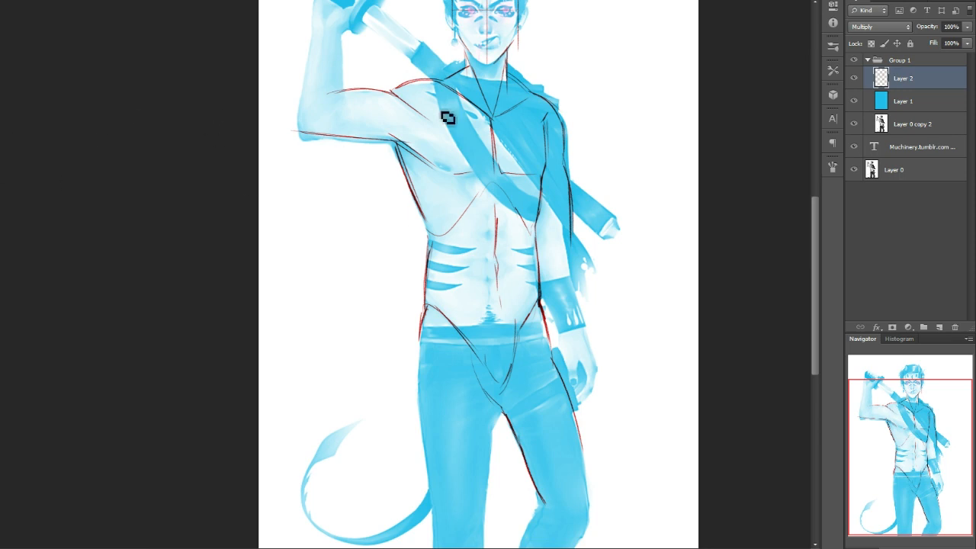
- Extend the bent leg's outer thigh contour to the knee and sketch the knee's curve and the start of the shin
{"action": "left_click_drag", "start_coordinate": [818, 331], "coordinate": [816, 355]}
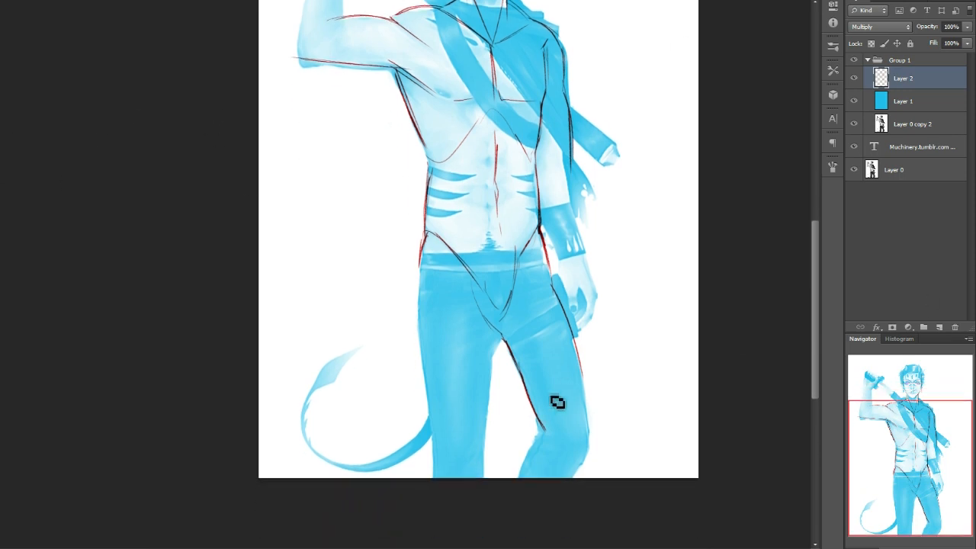
{"action": "mouse_move", "coordinate": [588, 428]}
{"action": "left_mouse_down"}
{"action": "mouse_move", "coordinate": [583, 380]}
{"action": "mouse_move", "coordinate": [588, 431]}
{"action": "left_mouse_up"}
{"action": "key", "text": "ctrl+z"}
{"action": "key", "text": "ctrl+z"}
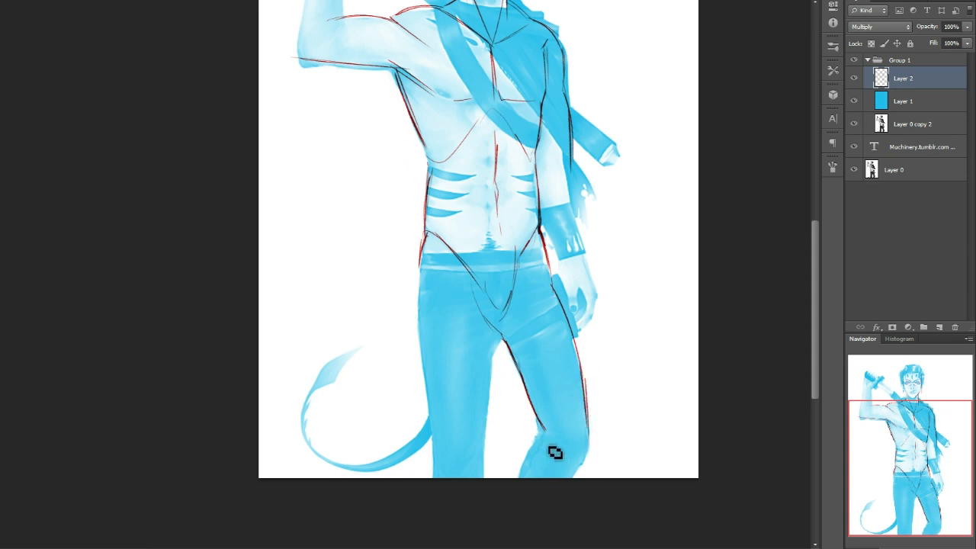
{"action": "mouse_move", "coordinate": [553, 440]}
{"action": "left_mouse_down"}
{"action": "mouse_move", "coordinate": [583, 444]}
{"action": "mouse_move", "coordinate": [570, 462]}
{"action": "mouse_move", "coordinate": [581, 464]}
{"action": "left_mouse_up"}
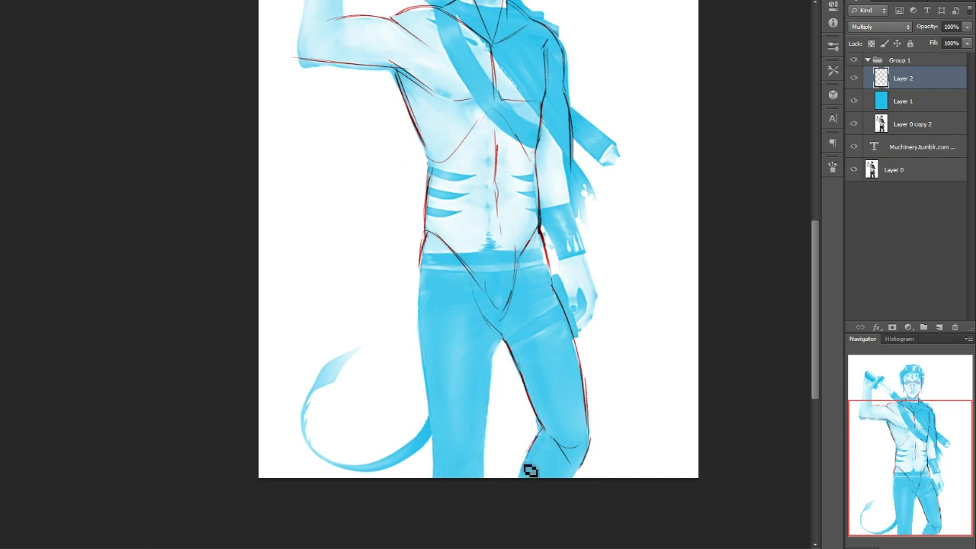
- Outline the straight leg's outer and inner contours down to the canvas edge and mark the kneecap with a small triangle
{"action": "left_click_drag", "start_coordinate": [420, 279], "coordinate": [421, 336]}
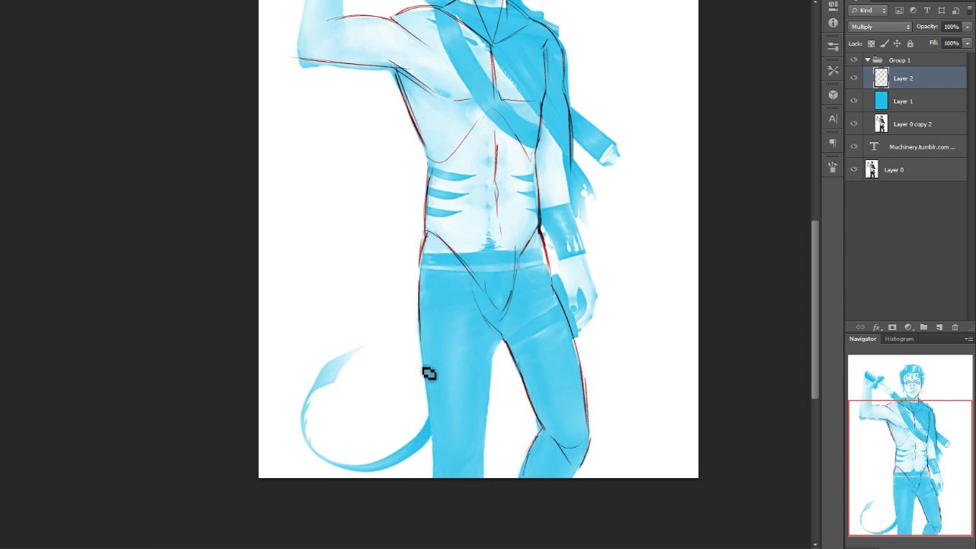
{"action": "left_click_drag", "start_coordinate": [503, 334], "coordinate": [490, 357]}
{"action": "left_click_drag", "start_coordinate": [424, 344], "coordinate": [462, 454]}
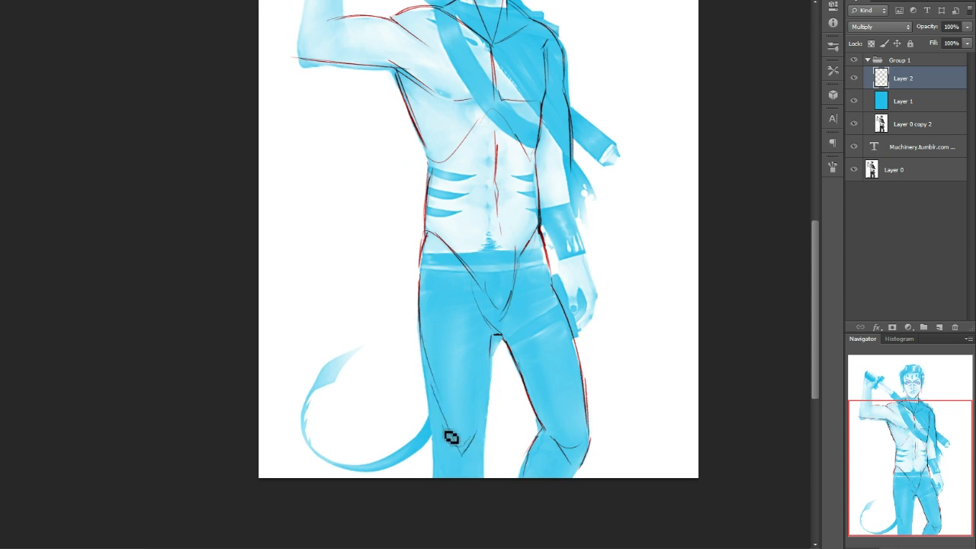
{"action": "left_click_drag", "start_coordinate": [422, 369], "coordinate": [436, 436]}
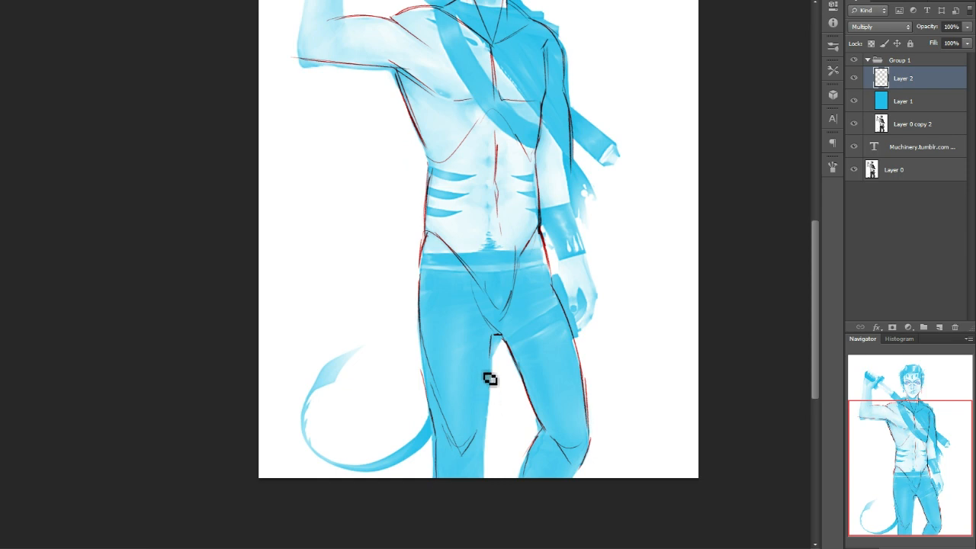
{"action": "left_click_drag", "start_coordinate": [495, 341], "coordinate": [490, 443]}
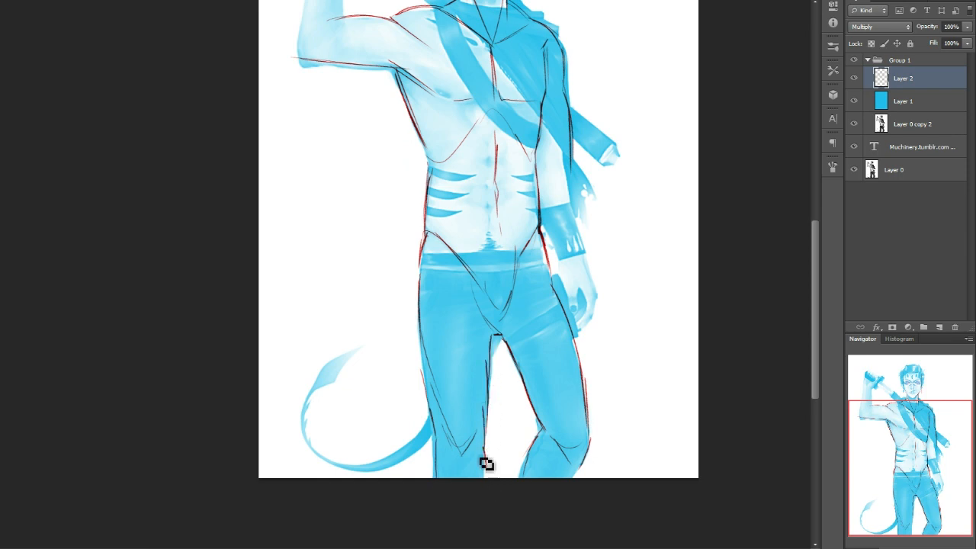
{"action": "key", "text": "ctrl+z"}
{"action": "left_click_drag", "start_coordinate": [492, 343], "coordinate": [488, 482]}
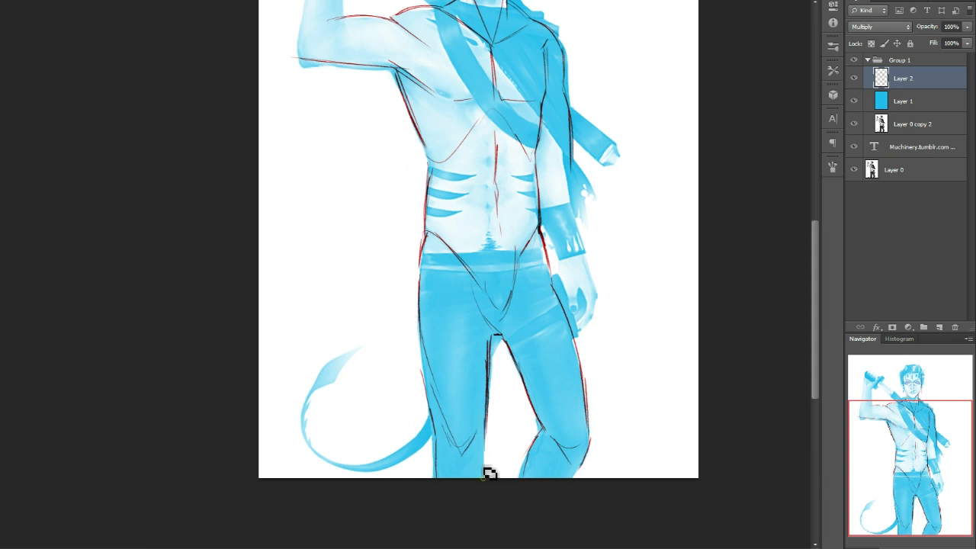
{"action": "mouse_move", "coordinate": [445, 444]}
{"action": "left_mouse_down"}
{"action": "mouse_move", "coordinate": [462, 462]}
{"action": "mouse_move", "coordinate": [473, 446]}
{"action": "mouse_move", "coordinate": [462, 462]}
{"action": "left_mouse_up"}
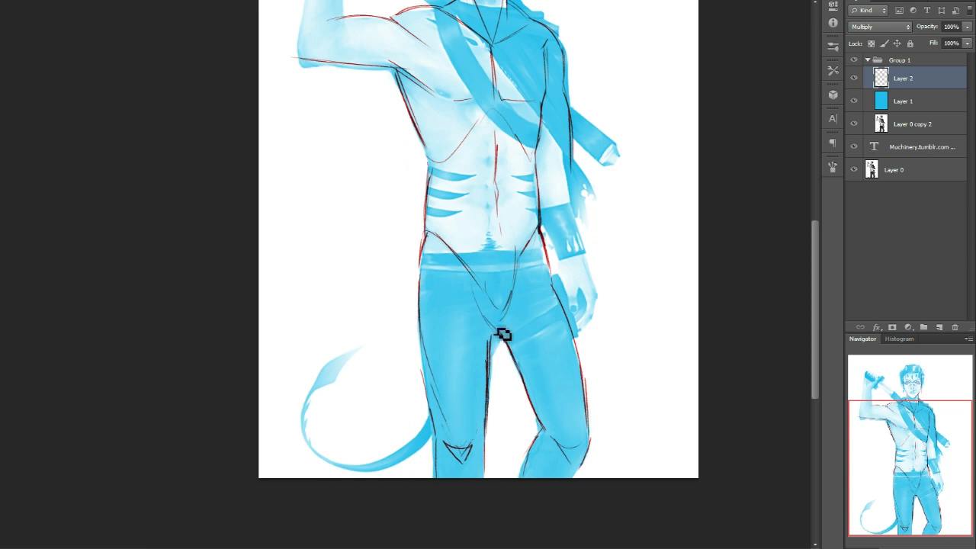
- Sketch the rounded groin form below the belt and darken the crotch line where the legs meet
{"action": "left_click_drag", "start_coordinate": [929, 494], "coordinate": [927, 465]}
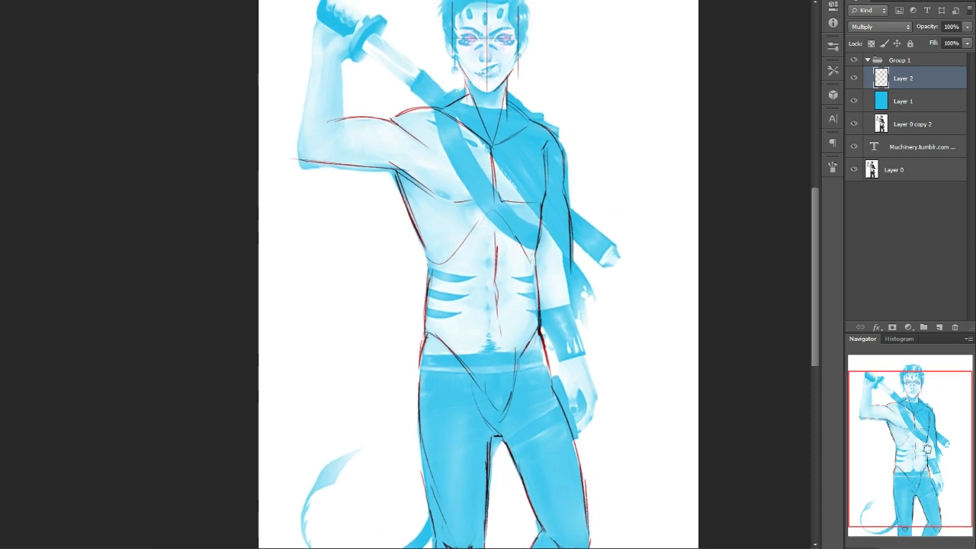
{"action": "left_click_drag", "start_coordinate": [517, 378], "coordinate": [504, 420]}
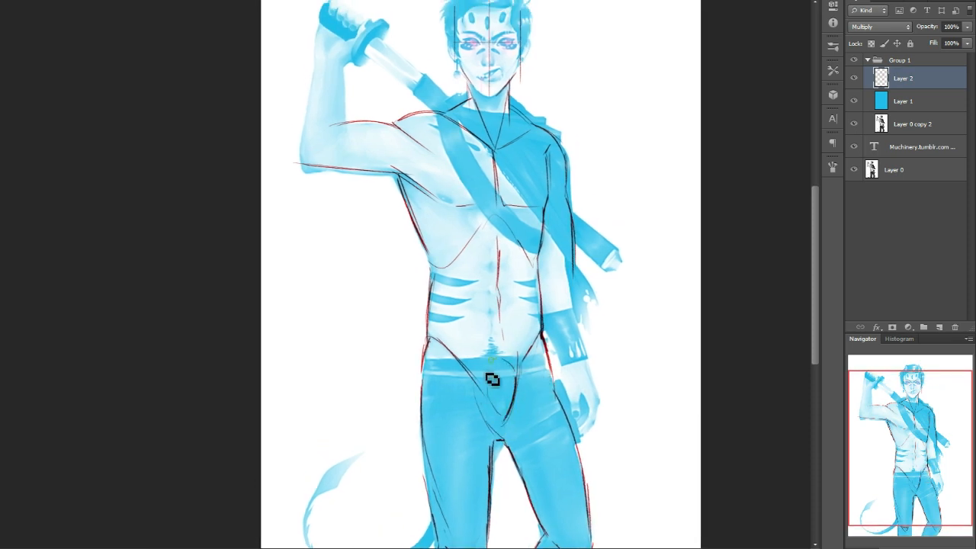
{"action": "mouse_move", "coordinate": [499, 379]}
{"action": "left_mouse_down"}
{"action": "mouse_move", "coordinate": [508, 392]}
{"action": "mouse_move", "coordinate": [499, 421]}
{"action": "left_mouse_up"}
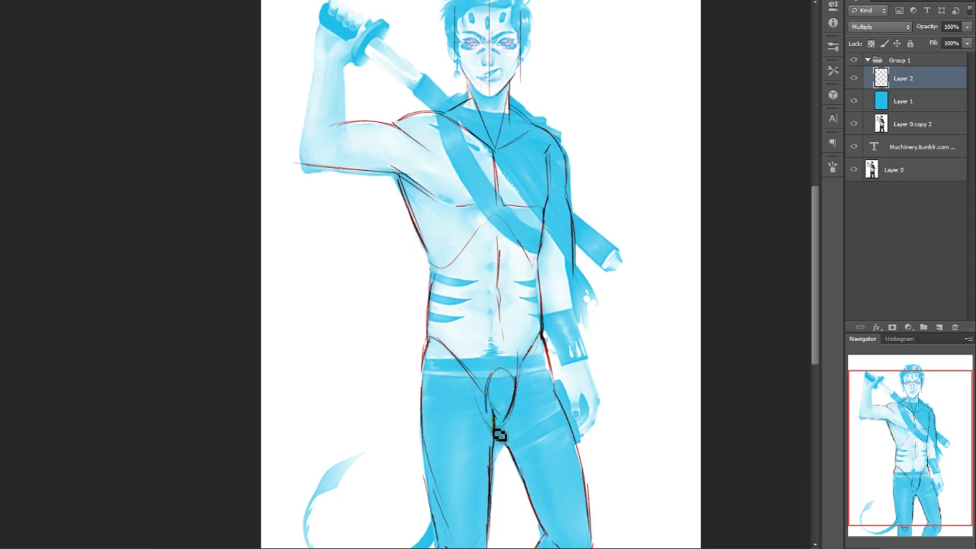
{"action": "left_click_drag", "start_coordinate": [498, 416], "coordinate": [490, 467]}
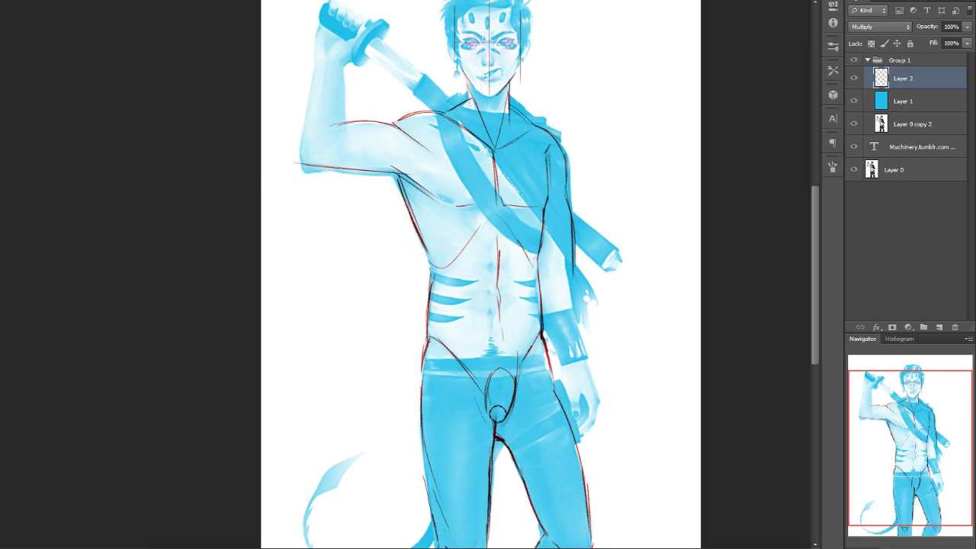
- Outline the lowered forearm from elbow to wrist, mark the wrist line and draw the outer edge of the hand
{"action": "left_click_drag", "start_coordinate": [610, 274], "coordinate": [629, 328]}
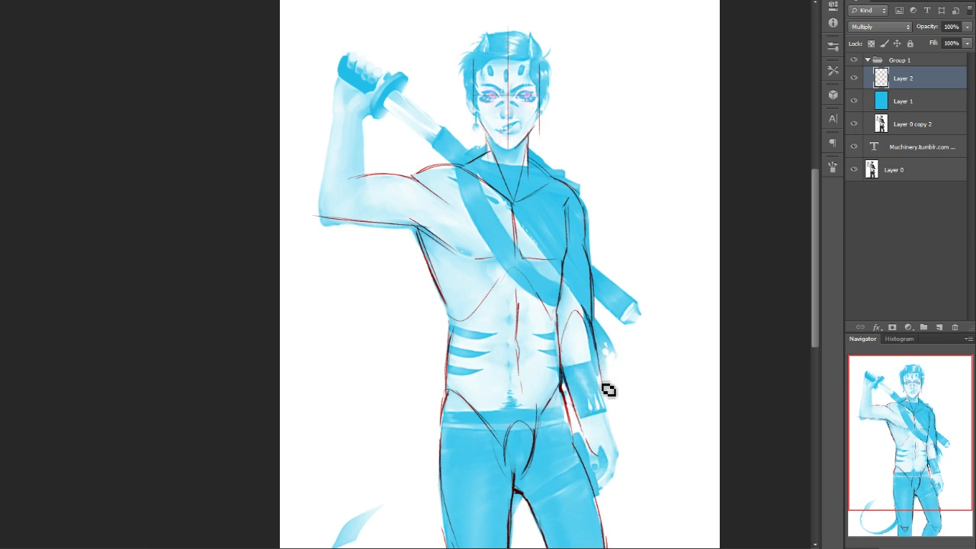
{"action": "left_click_drag", "start_coordinate": [880, 460], "coordinate": [878, 485]}
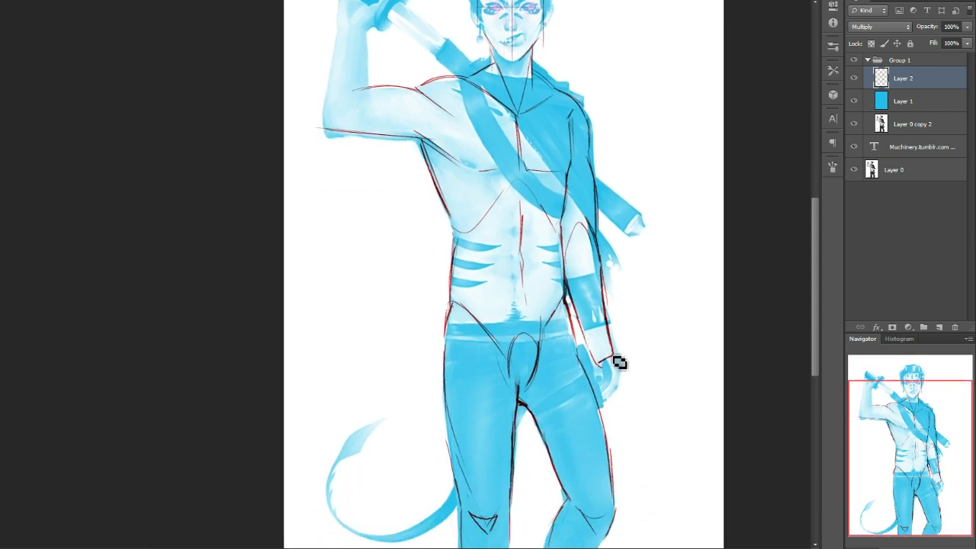
{"action": "left_click_drag", "start_coordinate": [620, 357], "coordinate": [623, 429]}
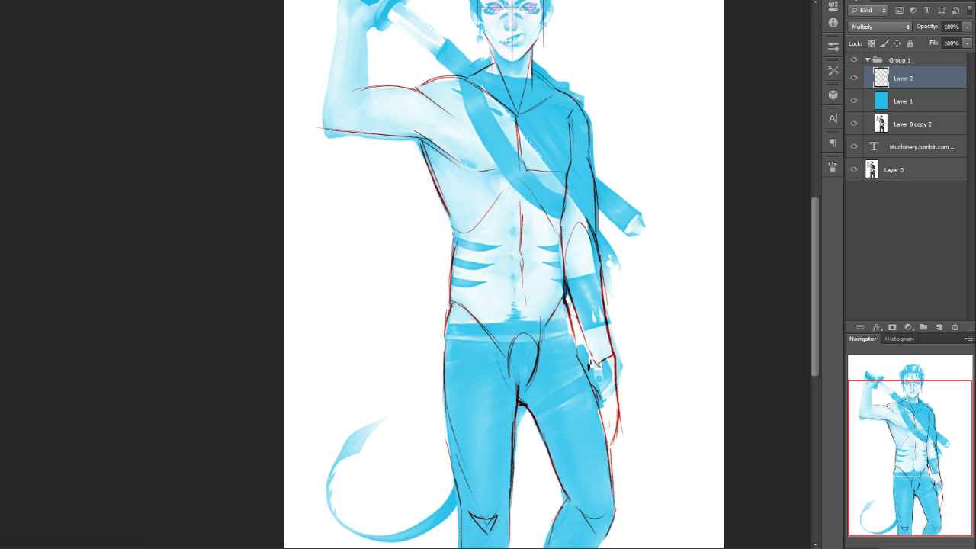
- Strengthen the lowered forearm's inner contour and thumb side, and draw slanted guide lines across the thigh at fingertip level
{"action": "left_click_drag", "start_coordinate": [578, 316], "coordinate": [594, 356]}
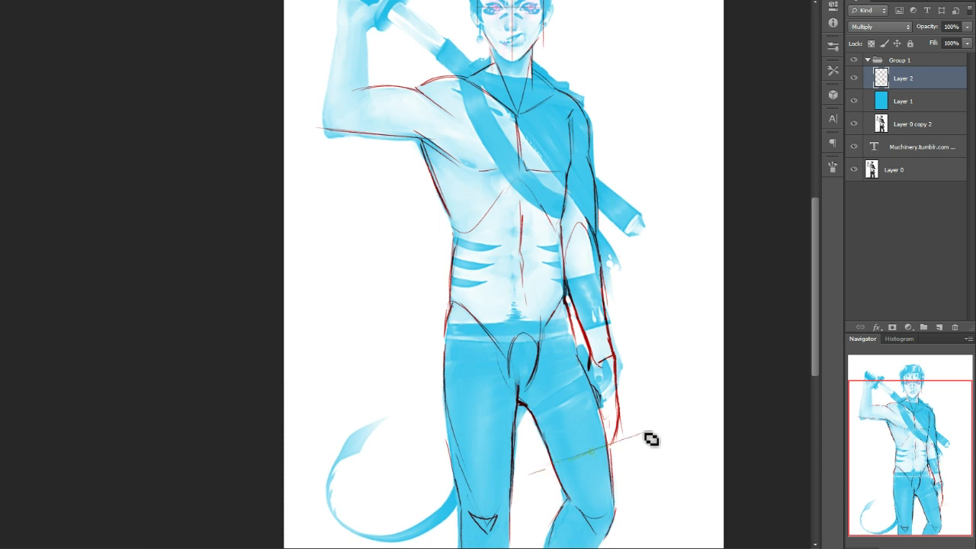
{"action": "left_click", "coordinate": [645, 435]}
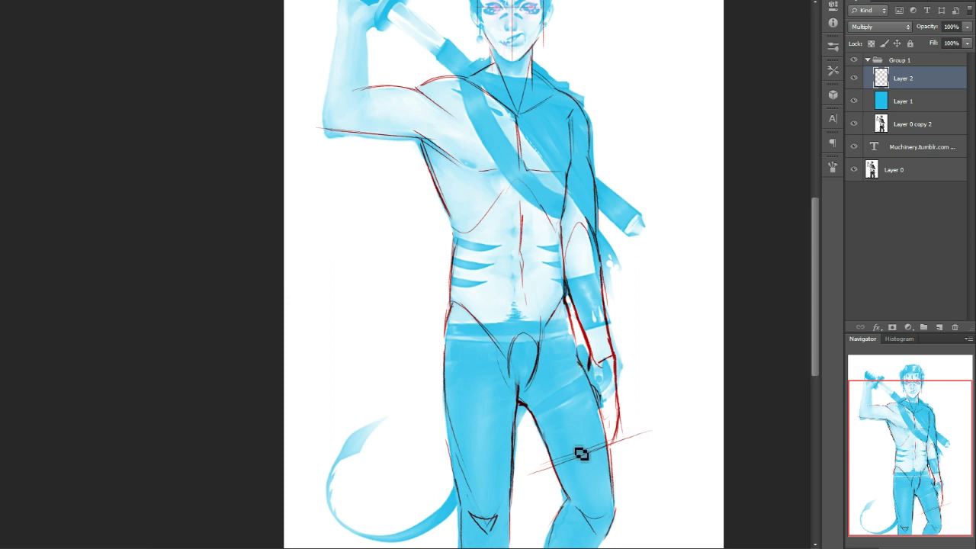
{"action": "left_click_drag", "start_coordinate": [523, 465], "coordinate": [650, 426]}
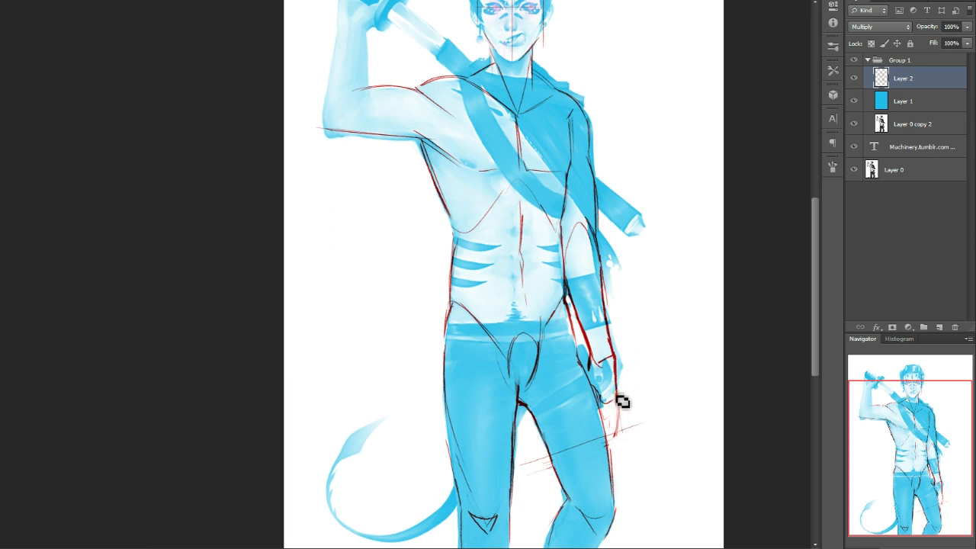
- Round off the raised arm's elbow, joining the upper arm's contours, and undo the surplus strokes
{"action": "mouse_move", "coordinate": [943, 434]}
{"action": "left_mouse_down"}
{"action": "mouse_move", "coordinate": [971, 441]}
{"action": "mouse_move", "coordinate": [923, 429]}
{"action": "left_mouse_up"}
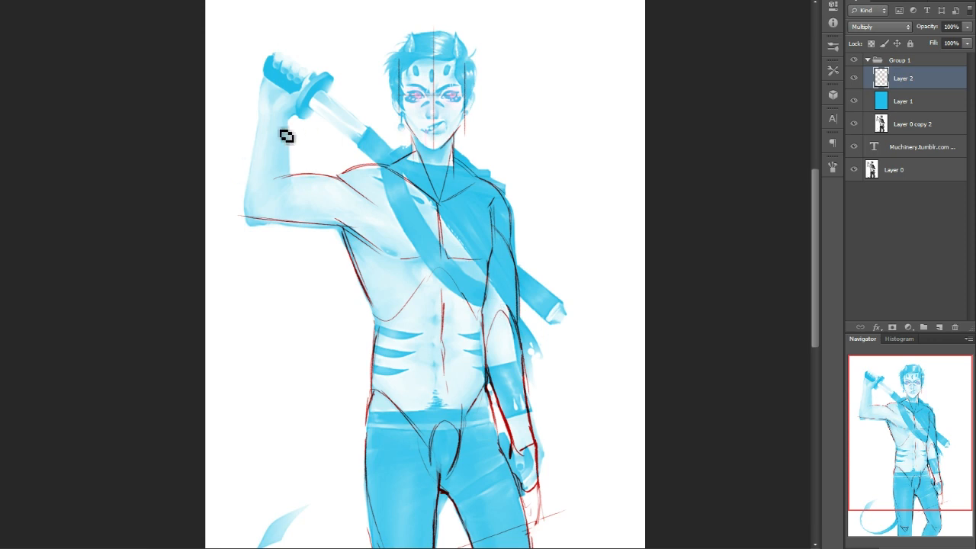
{"action": "left_click_drag", "start_coordinate": [258, 194], "coordinate": [243, 217]}
{"action": "left_click_drag", "start_coordinate": [276, 178], "coordinate": [250, 202]}
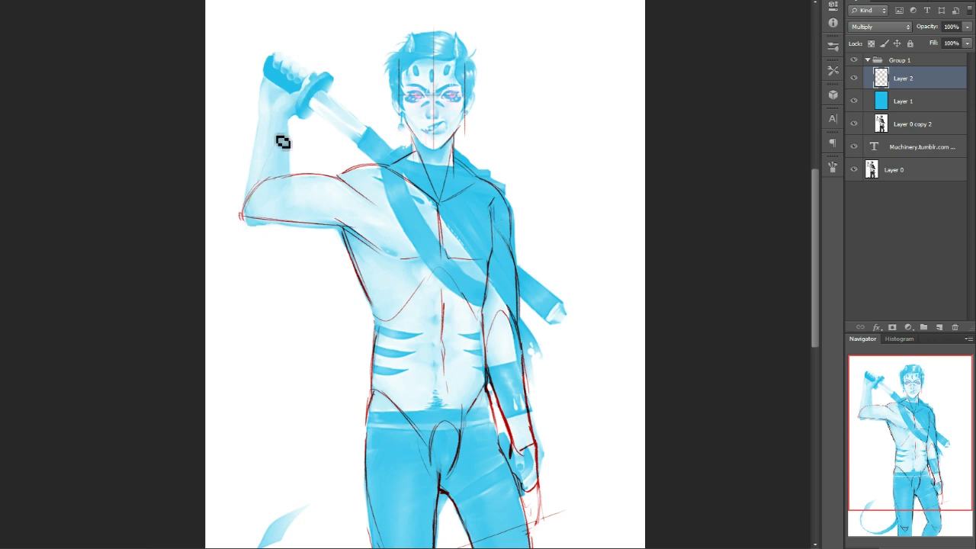
{"action": "key", "text": "ctrl+z"}
{"action": "key", "text": "ctrl+z"}
{"action": "key", "text": "ctrl+z"}
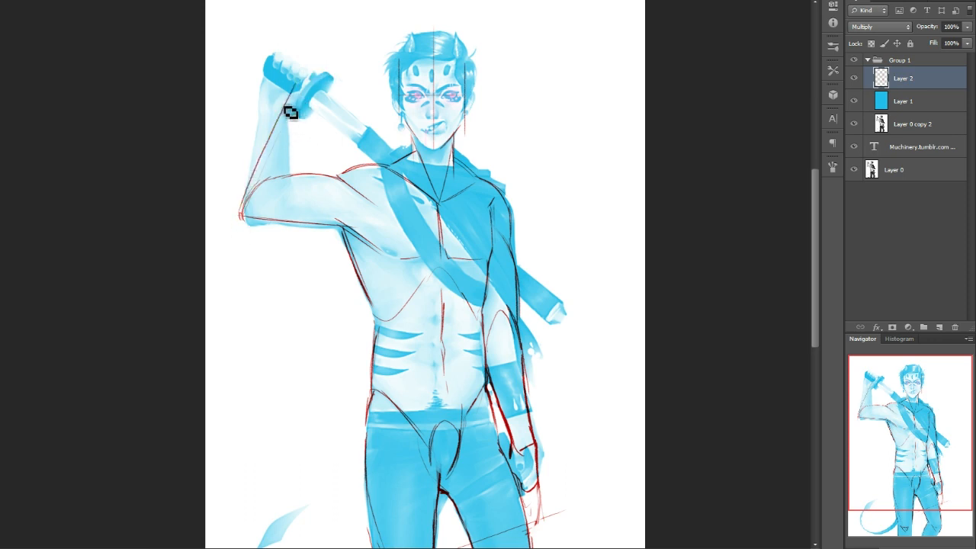
- Draw the raised forearm's outer and inner contours and block in the fist around the sword grip
{"action": "left_click_drag", "start_coordinate": [284, 111], "coordinate": [244, 197]}
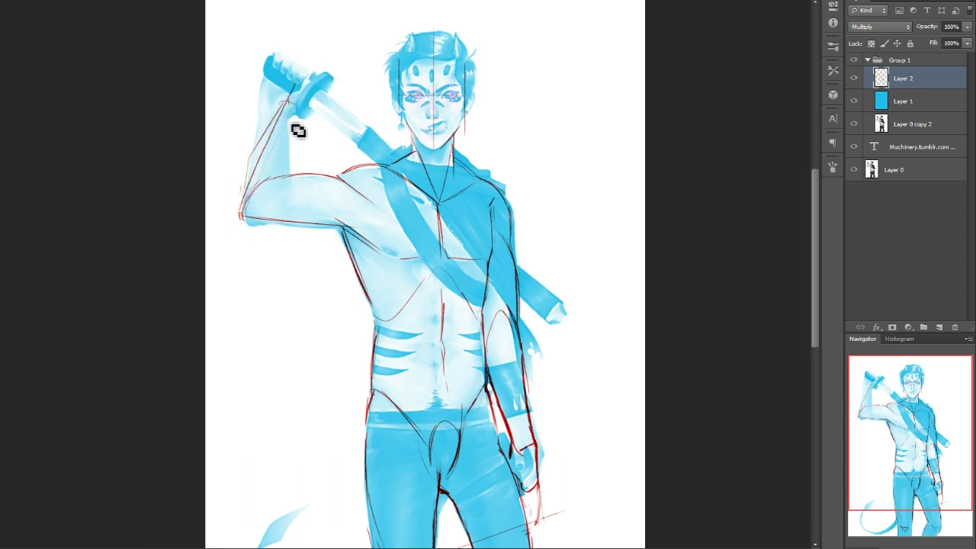
{"action": "mouse_move", "coordinate": [299, 115]}
{"action": "left_mouse_down"}
{"action": "mouse_move", "coordinate": [285, 180]}
{"action": "mouse_move", "coordinate": [302, 138]}
{"action": "mouse_move", "coordinate": [300, 180]}
{"action": "mouse_move", "coordinate": [276, 190]}
{"action": "mouse_move", "coordinate": [298, 173]}
{"action": "mouse_move", "coordinate": [292, 145]}
{"action": "left_mouse_up"}
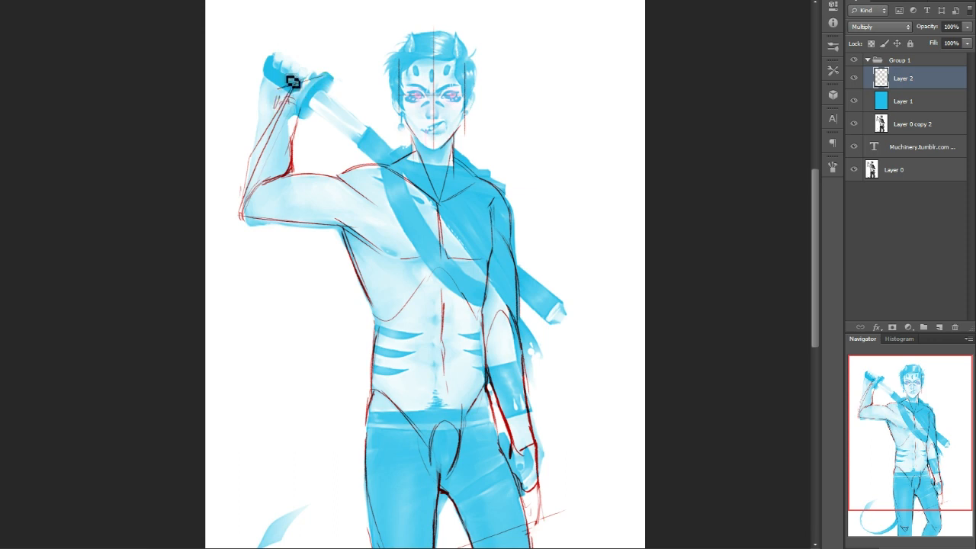
{"action": "mouse_move", "coordinate": [283, 83]}
{"action": "left_mouse_down"}
{"action": "mouse_move", "coordinate": [293, 56]}
{"action": "mouse_move", "coordinate": [312, 55]}
{"action": "left_mouse_up"}
{"action": "left_click_drag", "start_coordinate": [325, 91], "coordinate": [326, 64]}
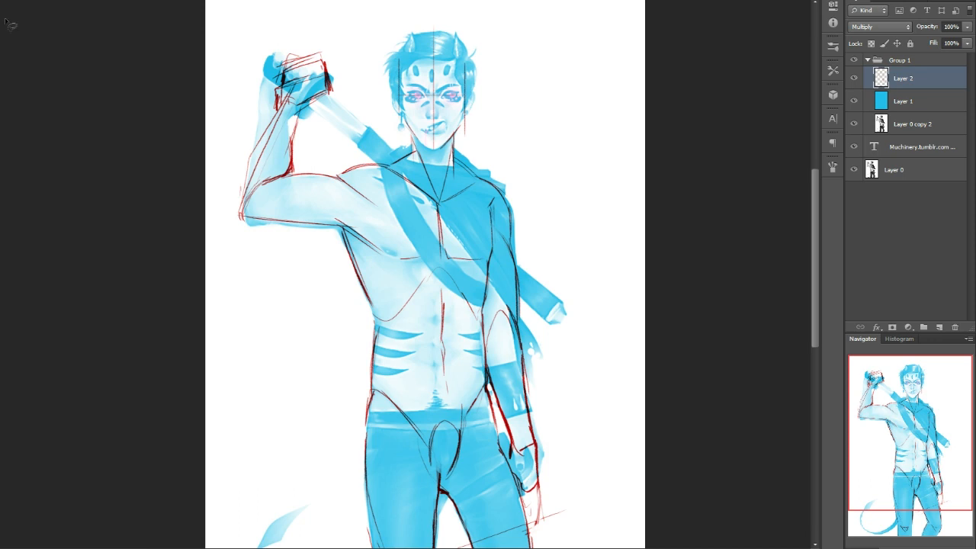
- Rotate the blocked-in fist to follow the slanted sword grip, then redraw its boxy outline and connect it to the raised wrist
{"action": "mouse_move", "coordinate": [297, 113]}
{"action": "left_mouse_down"}
{"action": "mouse_move", "coordinate": [305, 16]}
{"action": "mouse_move", "coordinate": [252, 110]}
{"action": "left_mouse_up"}
{"action": "key", "text": "ctrl+t"}
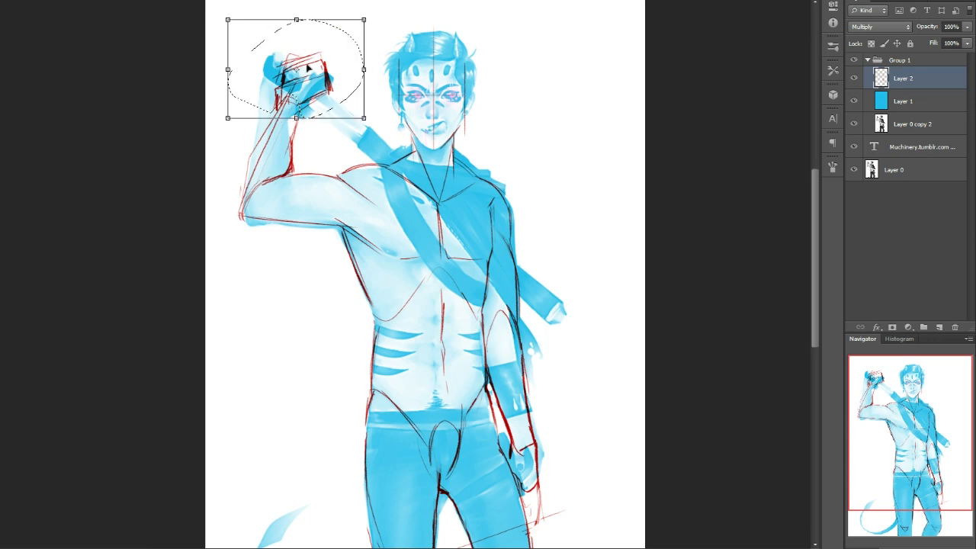
{"action": "left_click", "coordinate": [377, 54]}
{"action": "left_click_drag", "start_coordinate": [297, 90], "coordinate": [291, 108]}
{"action": "left_click_drag", "start_coordinate": [379, 63], "coordinate": [375, 156]}
{"action": "left_click_drag", "start_coordinate": [334, 104], "coordinate": [323, 89]}
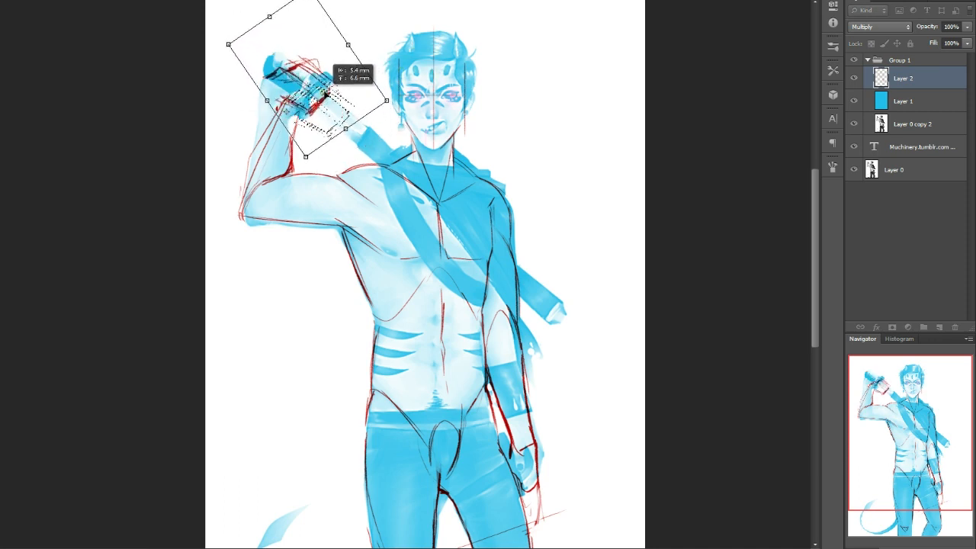
{"action": "key", "text": "Return"}
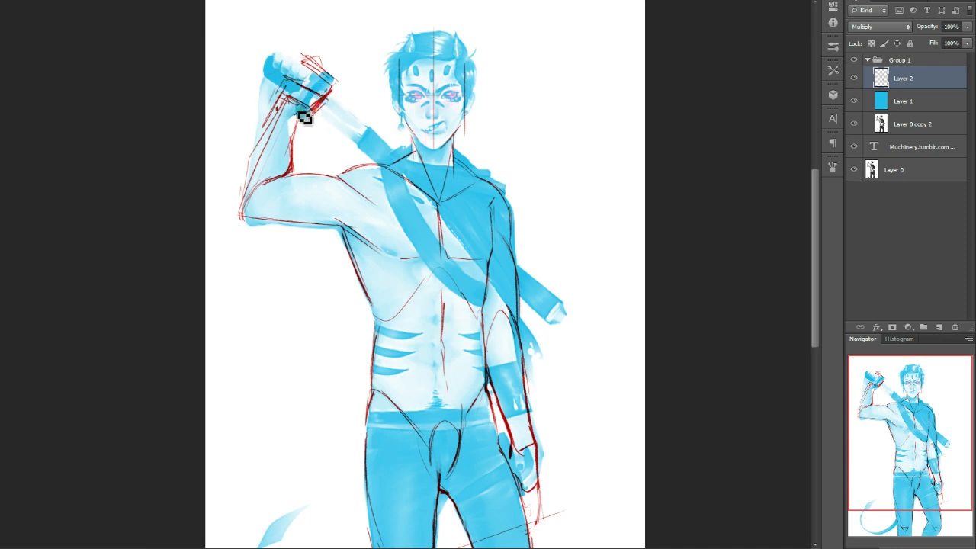
{"action": "mouse_move", "coordinate": [303, 71]}
{"action": "left_mouse_down"}
{"action": "mouse_move", "coordinate": [348, 96]}
{"action": "mouse_move", "coordinate": [315, 122]}
{"action": "mouse_move", "coordinate": [335, 113]}
{"action": "mouse_move", "coordinate": [310, 67]}
{"action": "mouse_move", "coordinate": [339, 90]}
{"action": "left_mouse_up"}
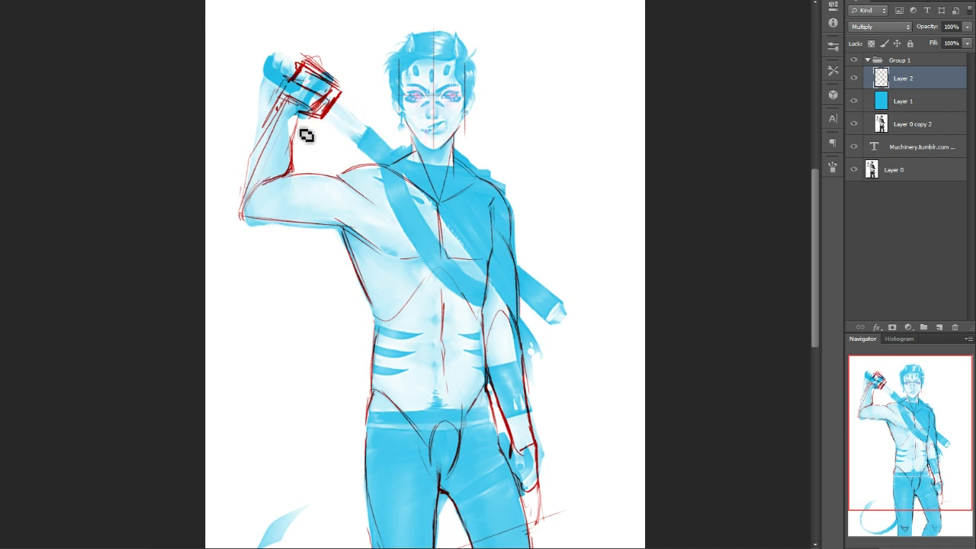
{"action": "mouse_move", "coordinate": [279, 119]}
{"action": "left_mouse_down"}
{"action": "mouse_move", "coordinate": [249, 212]}
{"action": "mouse_move", "coordinate": [277, 218]}
{"action": "left_mouse_up"}
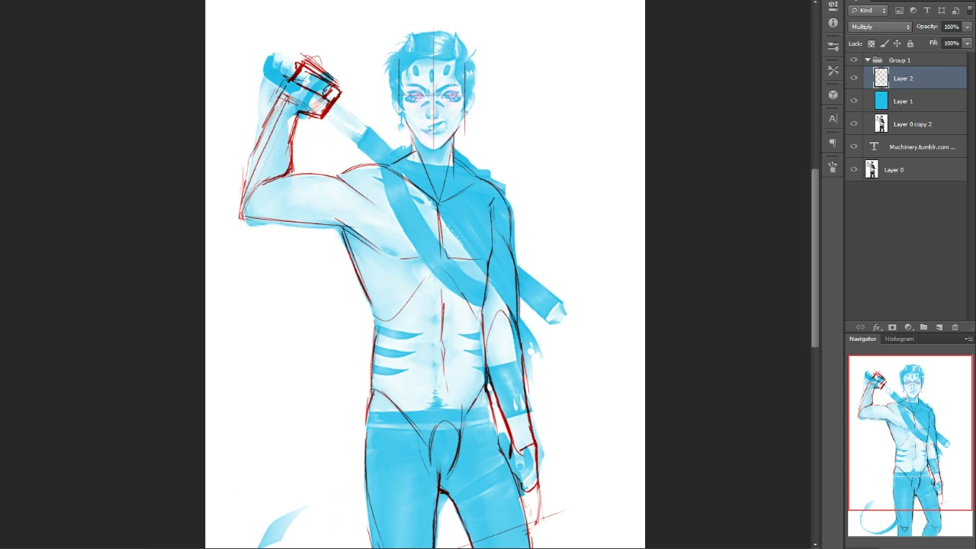
- Lighten the blue tint on Layer 1 with Hue/Saturation, setting Lightness to +43
{"action": "left_click", "coordinate": [914, 102]}
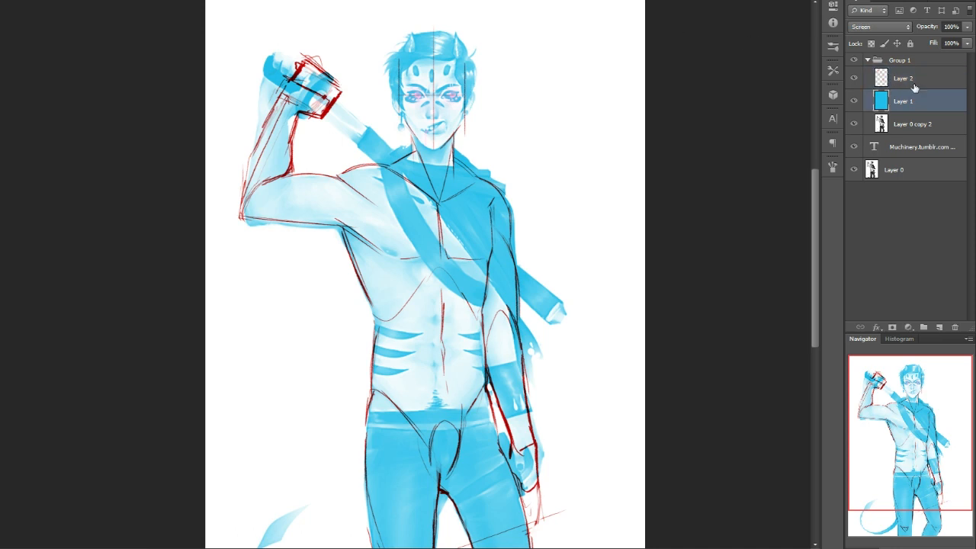
{"action": "key", "text": "ctrl+u"}
{"action": "left_click_drag", "start_coordinate": [562, 284], "coordinate": [585, 286]}
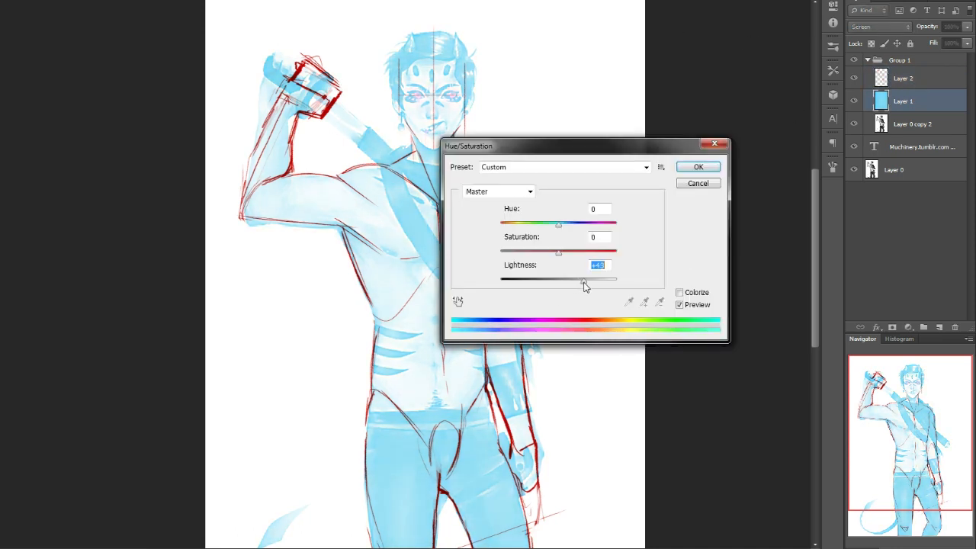
{"action": "left_click", "coordinate": [698, 167]}
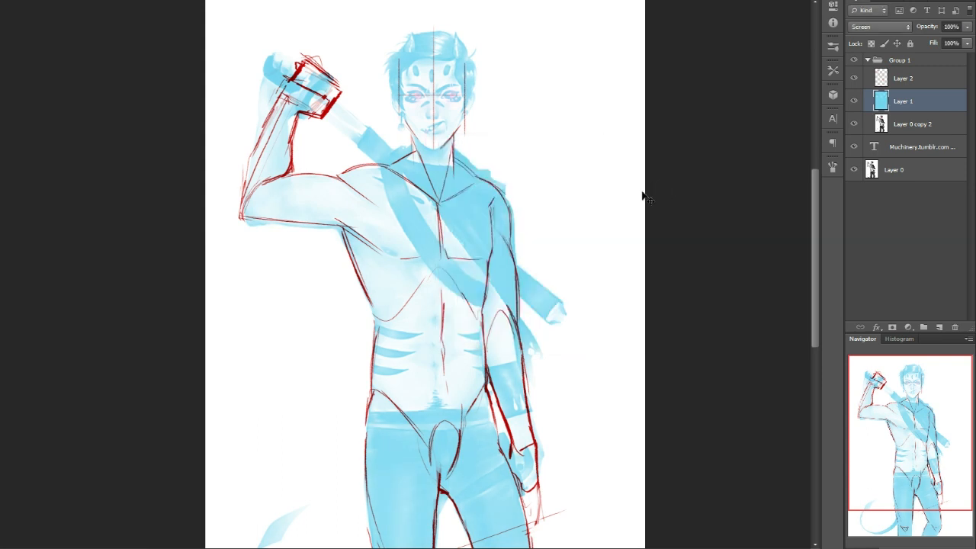
- On Layer 2, strengthen the chest line running from the raised arm's armpit and draw both nipples as small ellipses
{"action": "left_click", "coordinate": [907, 79]}
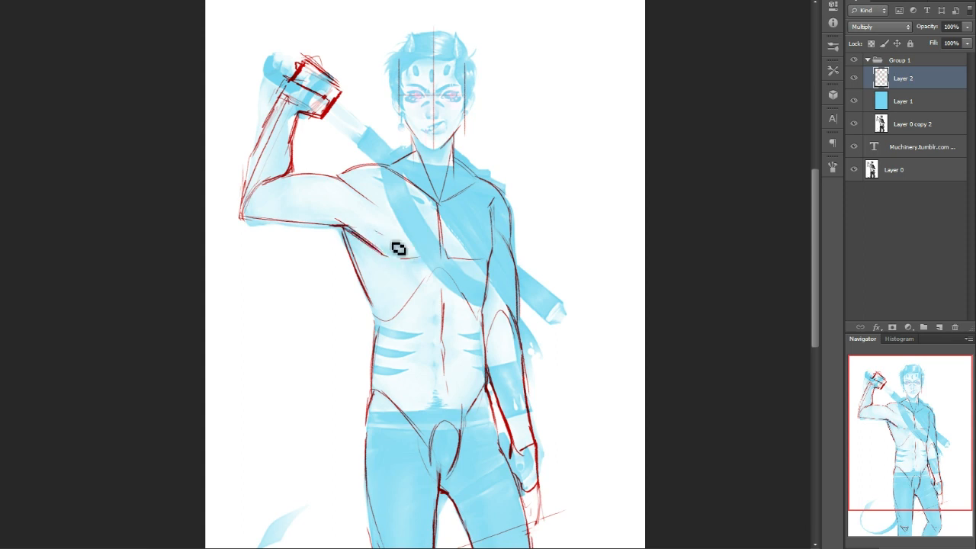
{"action": "left_click_drag", "start_coordinate": [392, 250], "coordinate": [386, 248]}
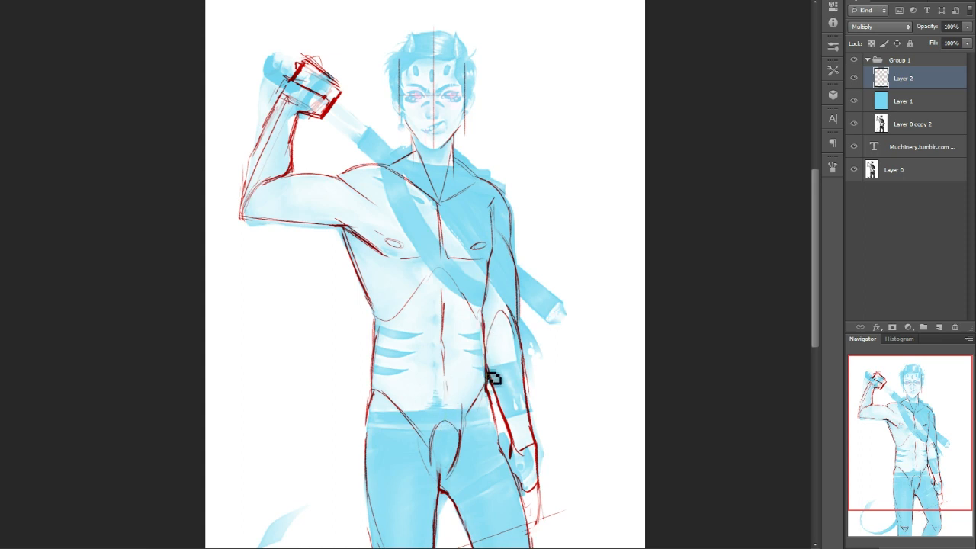
- Thicken the raised forearm's outer contour from wrist to elbow and trim its stray edges
{"action": "left_click_drag", "start_coordinate": [914, 470], "coordinate": [905, 501]}
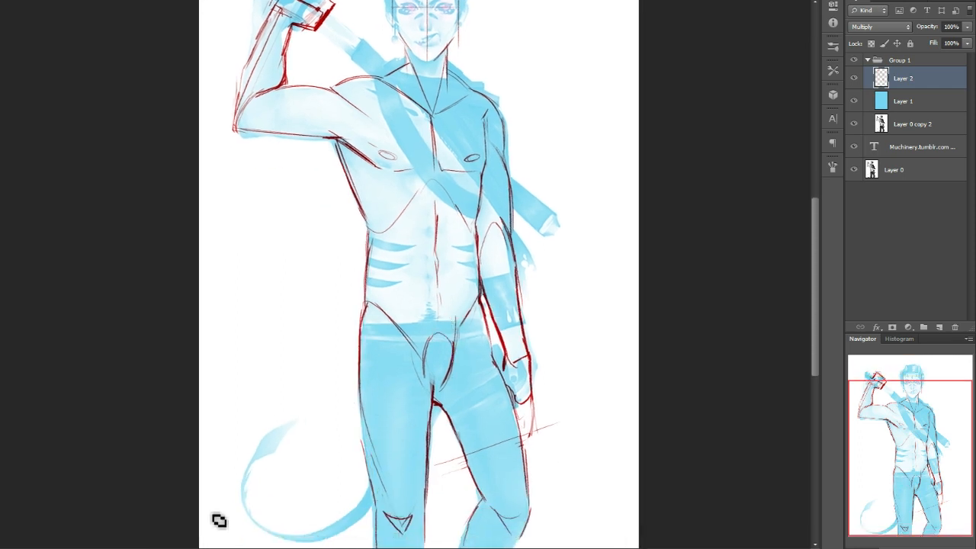
{"action": "left_click_drag", "start_coordinate": [911, 455], "coordinate": [882, 430]}
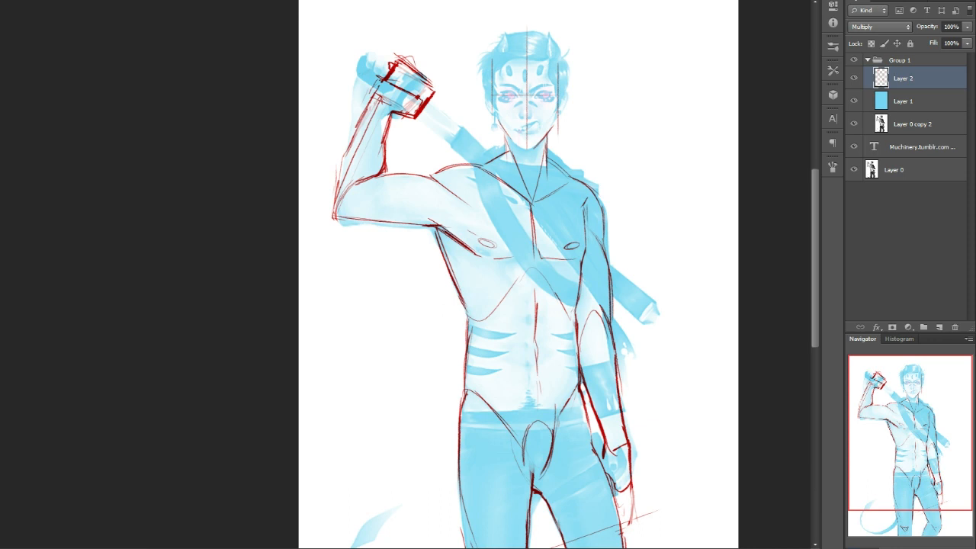
{"action": "key", "text": "ctrl+plus"}
{"action": "key", "text": "ctrl+plus"}
{"action": "left_click_drag", "start_coordinate": [889, 427], "coordinate": [880, 384]}
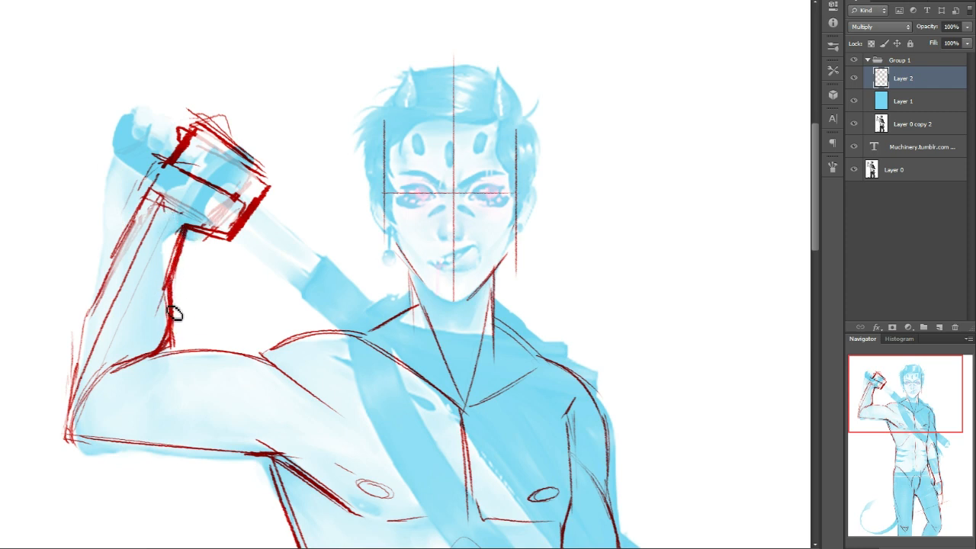
{"action": "left_click_drag", "start_coordinate": [93, 299], "coordinate": [129, 228]}
{"action": "mouse_move", "coordinate": [95, 298]}
{"action": "left_mouse_down"}
{"action": "mouse_move", "coordinate": [80, 405]}
{"action": "mouse_move", "coordinate": [93, 438]}
{"action": "left_mouse_up"}
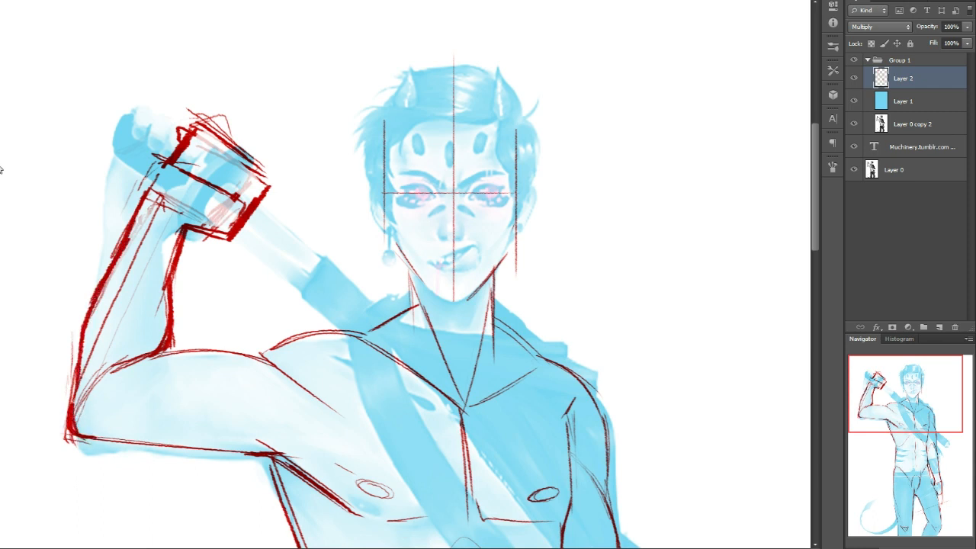
{"action": "left_click", "coordinate": [64, 256]}
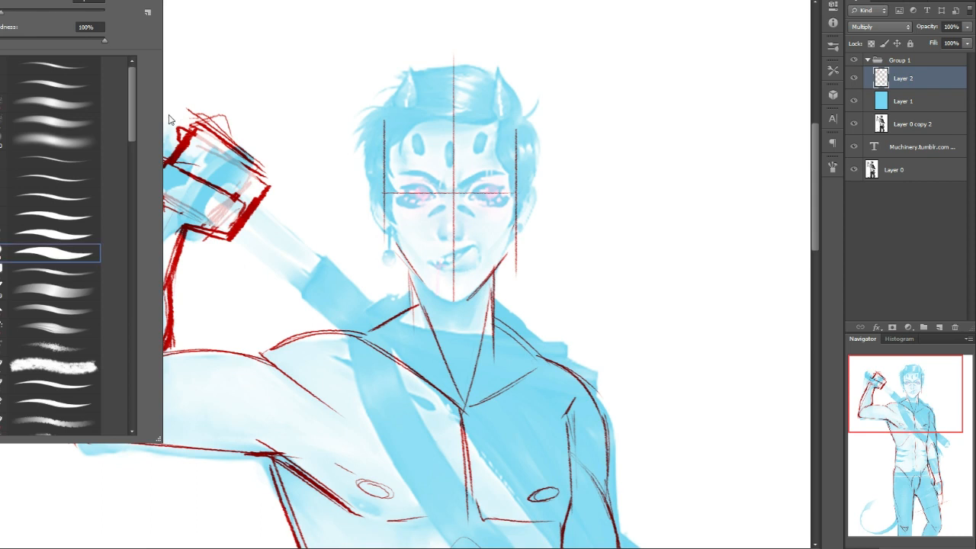
{"action": "key", "text": "Return"}
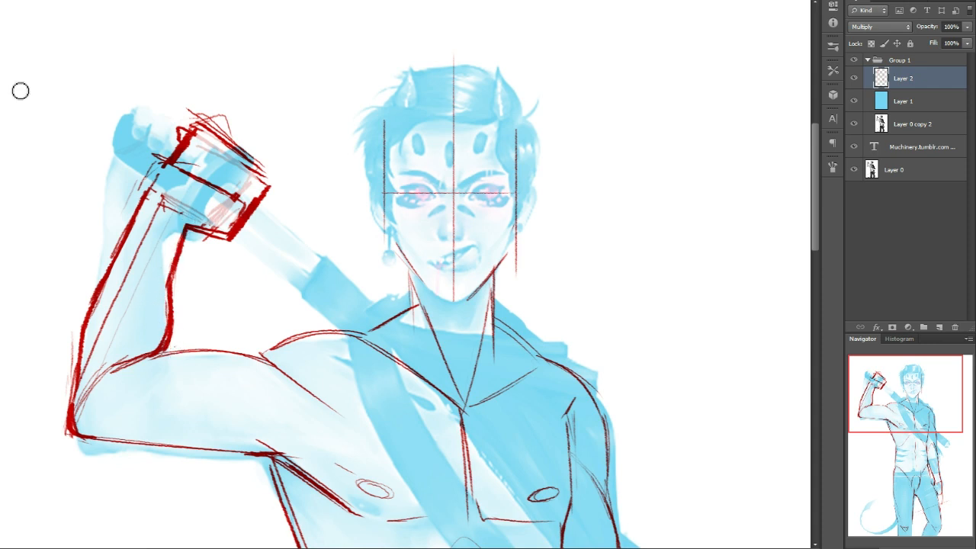
- Sketch a bent forearm with elbow, wrist and hand as a side example in the blank area beside the head
{"action": "mouse_move", "coordinate": [177, 292]}
{"action": "left_mouse_down"}
{"action": "mouse_move", "coordinate": [178, 347]}
{"action": "mouse_move", "coordinate": [232, 354]}
{"action": "left_mouse_up"}
{"action": "key", "text": "ctrl+z"}
{"action": "left_click_drag", "start_coordinate": [929, 412], "coordinate": [930, 411]}
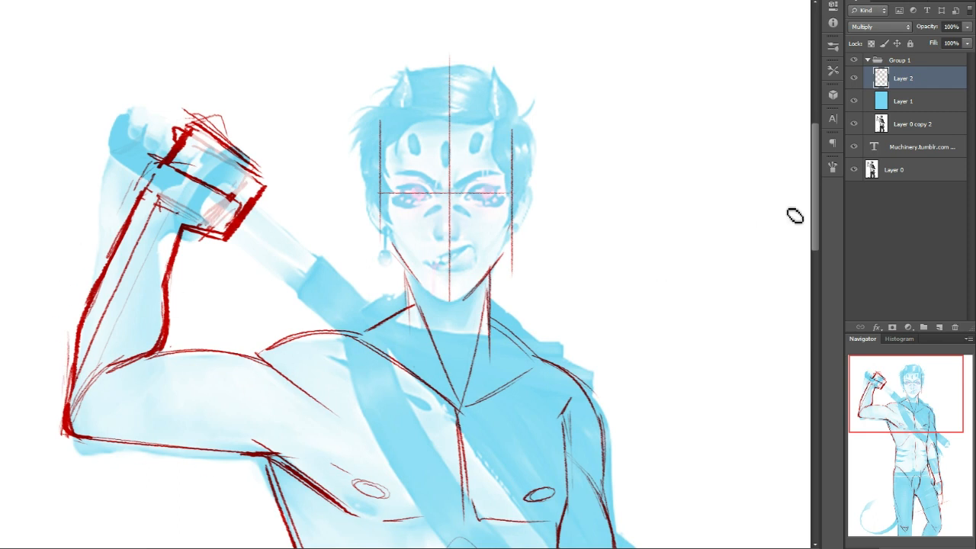
{"action": "mouse_move", "coordinate": [729, 85]}
{"action": "left_mouse_down"}
{"action": "mouse_move", "coordinate": [621, 196]}
{"action": "mouse_move", "coordinate": [767, 118]}
{"action": "mouse_move", "coordinate": [660, 200]}
{"action": "left_mouse_up"}
{"action": "key", "text": "ctrl+z"}
{"action": "mouse_move", "coordinate": [754, 99]}
{"action": "left_mouse_down"}
{"action": "mouse_move", "coordinate": [709, 105]}
{"action": "mouse_move", "coordinate": [589, 176]}
{"action": "mouse_move", "coordinate": [772, 156]}
{"action": "left_mouse_up"}
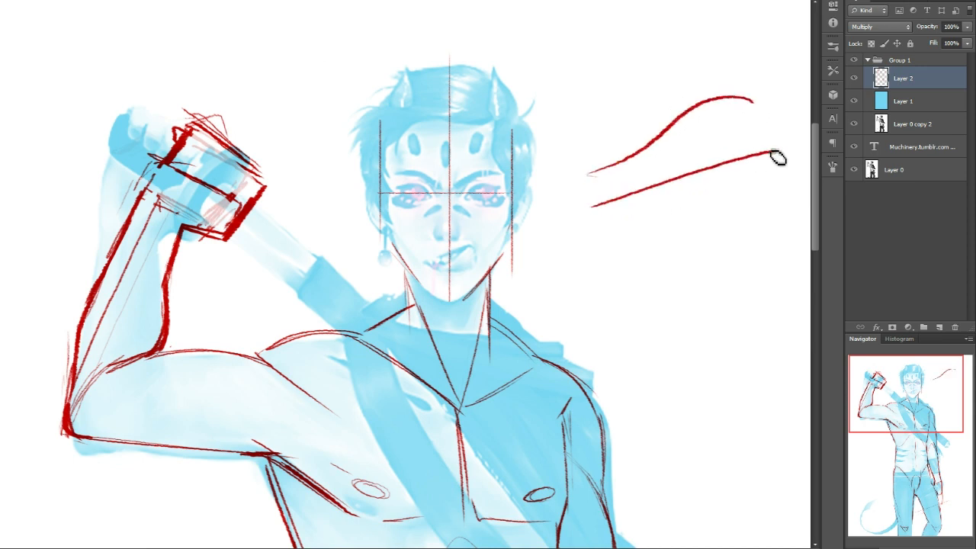
{"action": "key", "text": "ctrl+z"}
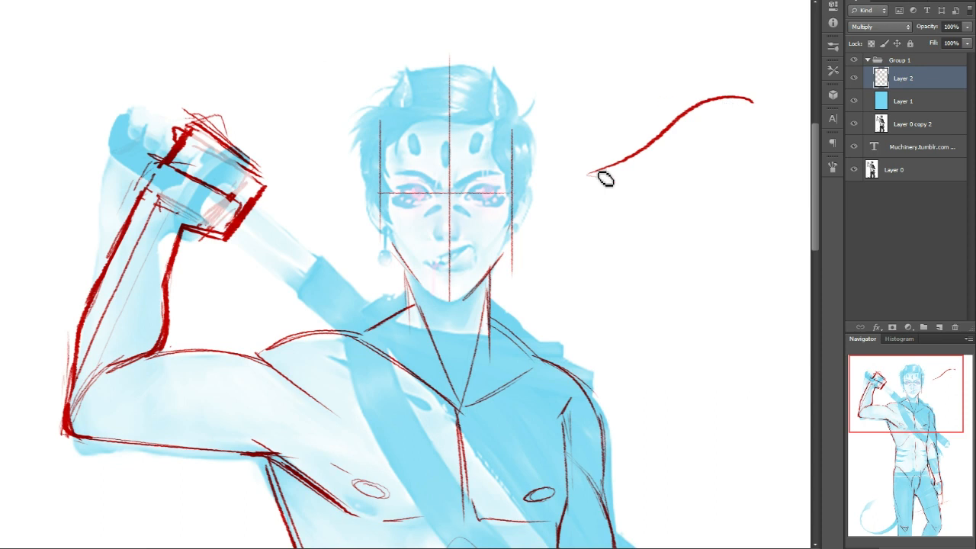
{"action": "left_click_drag", "start_coordinate": [599, 204], "coordinate": [766, 156]}
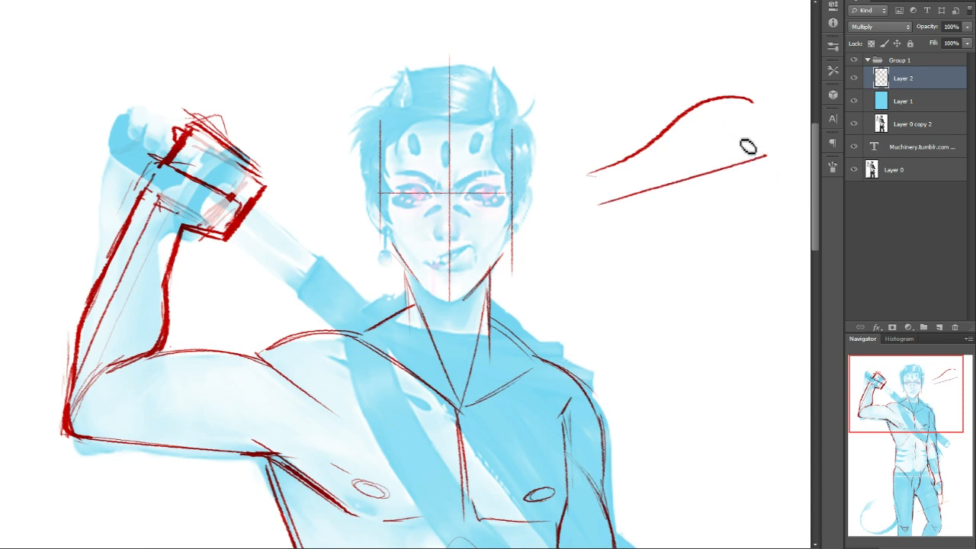
{"action": "mouse_move", "coordinate": [749, 87]}
{"action": "left_mouse_down"}
{"action": "mouse_move", "coordinate": [776, 122]}
{"action": "mouse_move", "coordinate": [751, 100]}
{"action": "mouse_move", "coordinate": [756, 32]}
{"action": "left_mouse_up"}
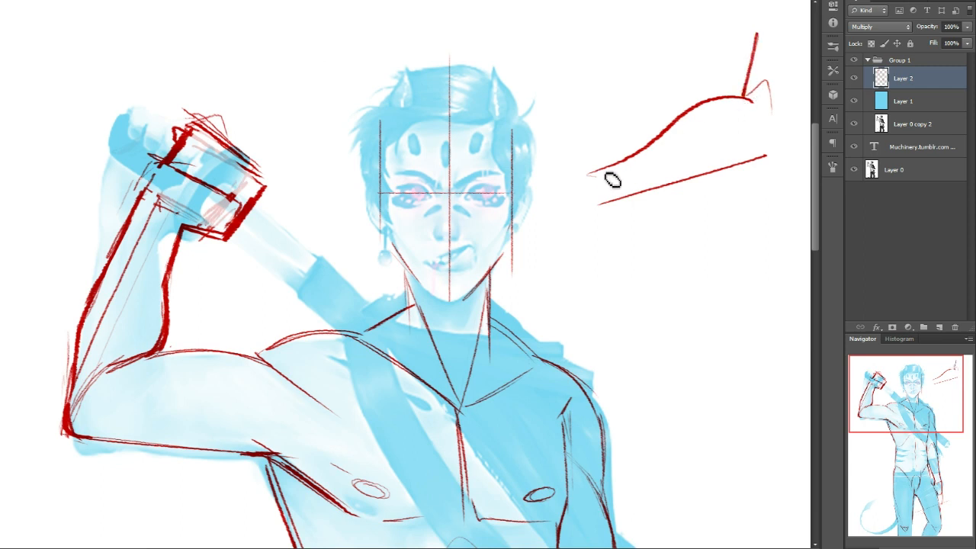
{"action": "mouse_move", "coordinate": [608, 164]}
{"action": "left_mouse_down"}
{"action": "mouse_move", "coordinate": [571, 174]}
{"action": "mouse_move", "coordinate": [546, 204]}
{"action": "mouse_move", "coordinate": [535, 248]}
{"action": "mouse_move", "coordinate": [588, 213]}
{"action": "left_mouse_up"}
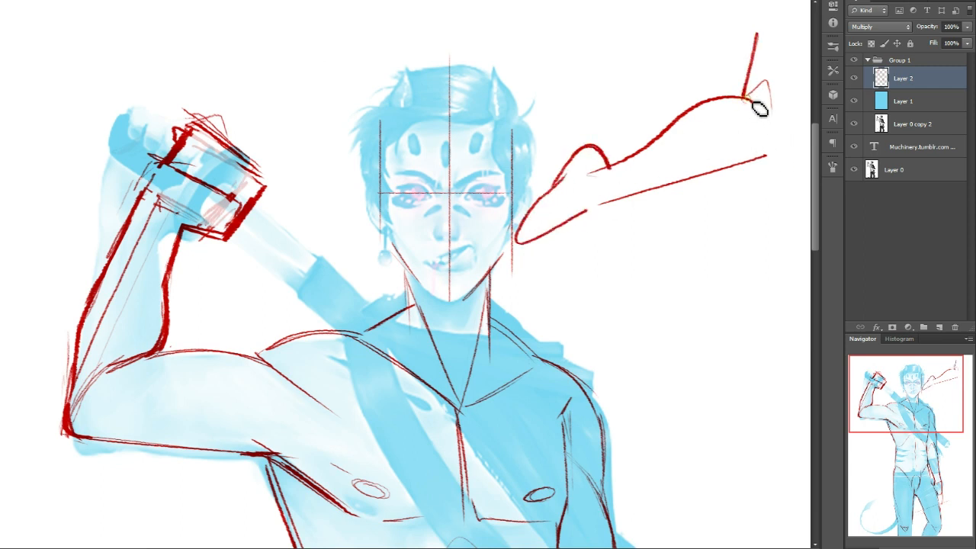
{"action": "left_click_drag", "start_coordinate": [765, 157], "coordinate": [787, 135]}
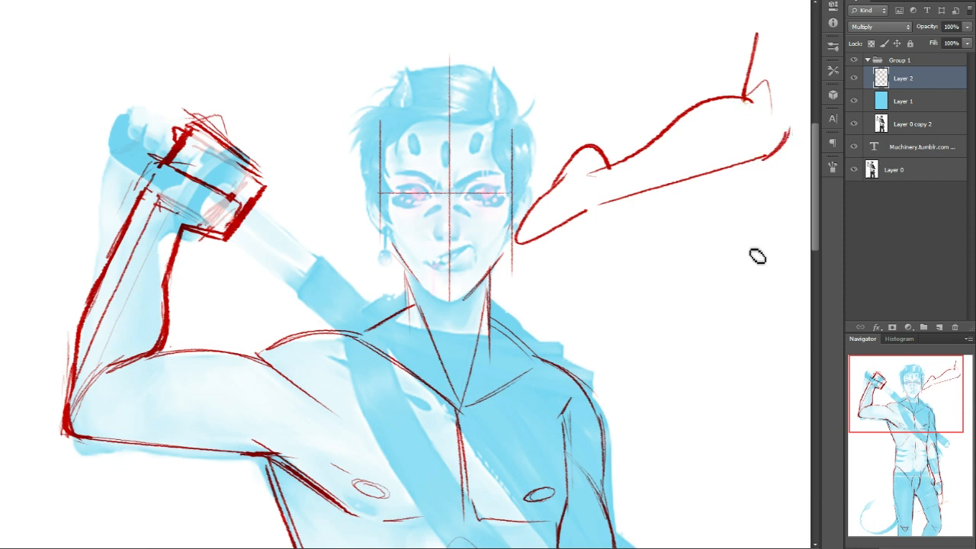
- Sketch an eye shape above a slanted line beside the figure, then delete all the side sketches
{"action": "left_click_drag", "start_coordinate": [758, 226], "coordinate": [665, 296]}
{"action": "mouse_move", "coordinate": [634, 332]}
{"action": "left_mouse_down"}
{"action": "mouse_move", "coordinate": [791, 262]}
{"action": "mouse_move", "coordinate": [776, 239]}
{"action": "mouse_move", "coordinate": [679, 277]}
{"action": "mouse_move", "coordinate": [669, 296]}
{"action": "mouse_move", "coordinate": [761, 244]}
{"action": "mouse_move", "coordinate": [718, 249]}
{"action": "mouse_move", "coordinate": [662, 295]}
{"action": "left_mouse_up"}
{"action": "mouse_move", "coordinate": [678, 238]}
{"action": "left_mouse_down"}
{"action": "mouse_move", "coordinate": [660, 292]}
{"action": "mouse_move", "coordinate": [767, 248]}
{"action": "mouse_move", "coordinate": [694, 294]}
{"action": "mouse_move", "coordinate": [774, 263]}
{"action": "mouse_move", "coordinate": [753, 280]}
{"action": "left_mouse_up"}
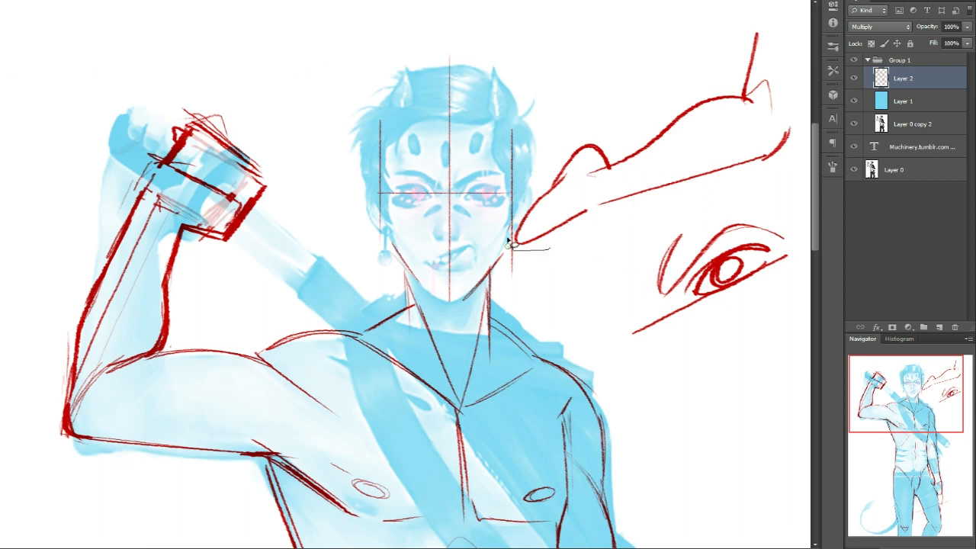
{"action": "mouse_move", "coordinate": [518, 247]}
{"action": "left_mouse_down"}
{"action": "mouse_move", "coordinate": [647, 59]}
{"action": "mouse_move", "coordinate": [816, 10]}
{"action": "mouse_move", "coordinate": [831, 208]}
{"action": "mouse_move", "coordinate": [704, 369]}
{"action": "mouse_move", "coordinate": [624, 326]}
{"action": "mouse_move", "coordinate": [592, 324]}
{"action": "mouse_move", "coordinate": [547, 281]}
{"action": "left_mouse_up"}
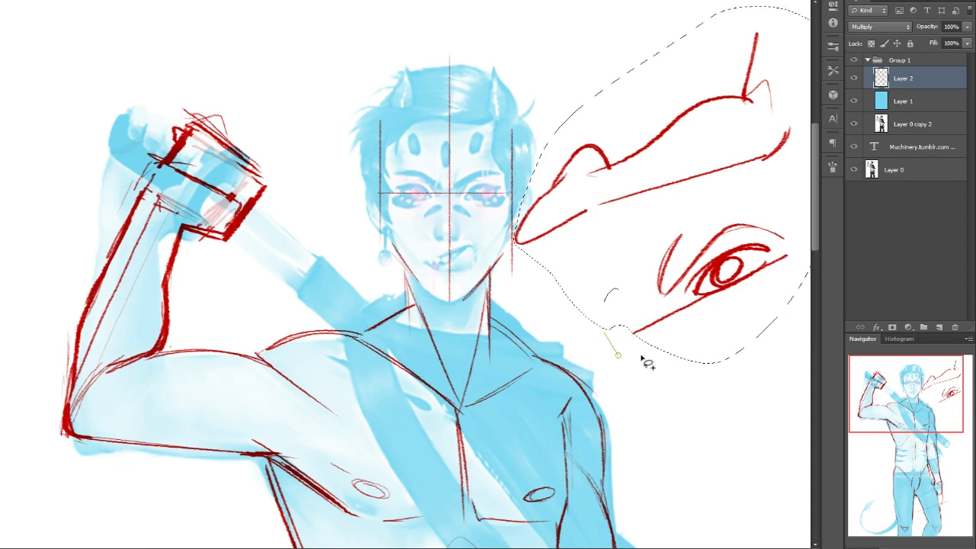
{"action": "key", "text": "Delete"}
{"action": "key", "text": "ctrl+d"}
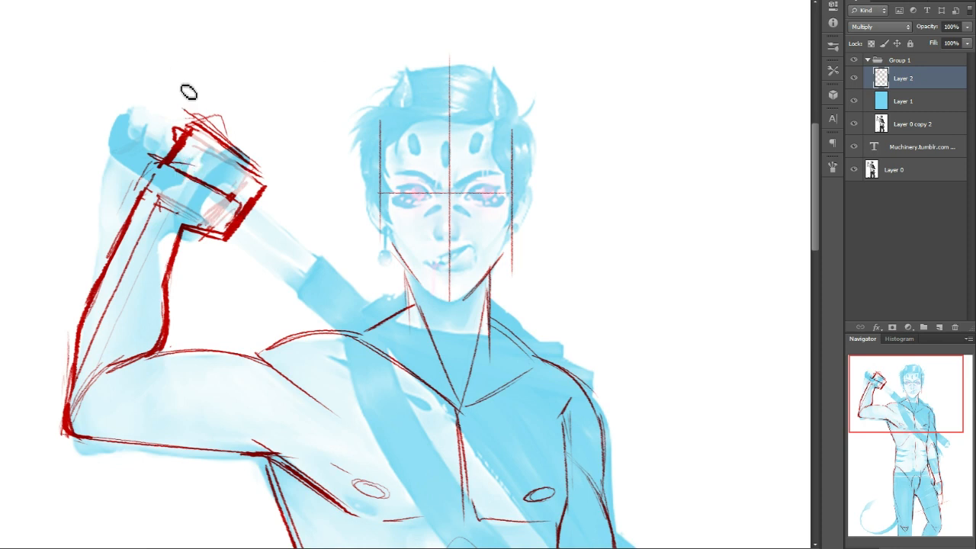
- Draw the thumb's base curve, the finger divisions and the shaded heel of the hand inside the raised fist
{"action": "left_click_drag", "start_coordinate": [166, 195], "coordinate": [225, 197]}
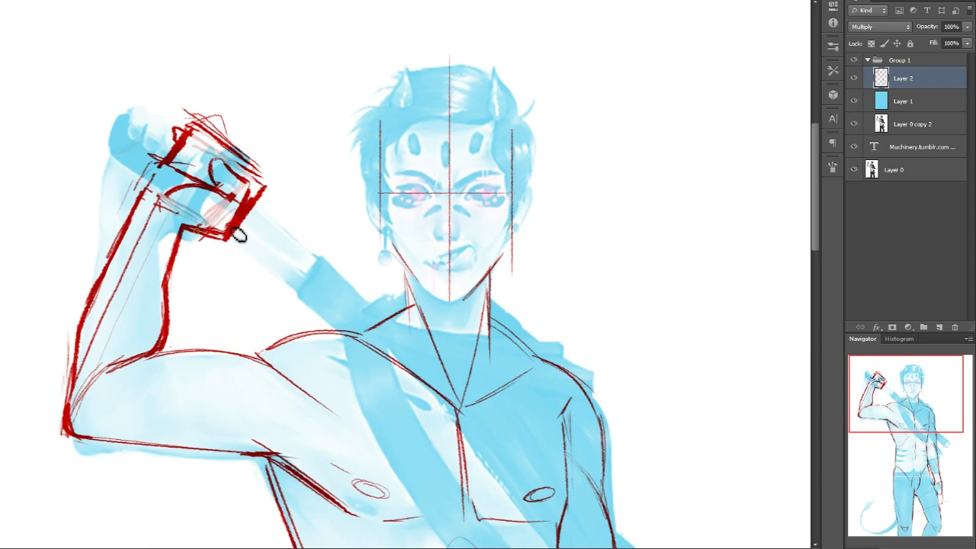
{"action": "left_click_drag", "start_coordinate": [239, 206], "coordinate": [220, 235]}
{"action": "mouse_move", "coordinate": [160, 179]}
{"action": "left_mouse_down"}
{"action": "mouse_move", "coordinate": [186, 172]}
{"action": "mouse_move", "coordinate": [166, 163]}
{"action": "mouse_move", "coordinate": [181, 135]}
{"action": "mouse_move", "coordinate": [200, 138]}
{"action": "mouse_move", "coordinate": [179, 175]}
{"action": "mouse_move", "coordinate": [204, 142]}
{"action": "mouse_move", "coordinate": [218, 145]}
{"action": "mouse_move", "coordinate": [212, 173]}
{"action": "mouse_move", "coordinate": [221, 157]}
{"action": "mouse_move", "coordinate": [238, 162]}
{"action": "mouse_move", "coordinate": [242, 175]}
{"action": "mouse_move", "coordinate": [203, 194]}
{"action": "mouse_move", "coordinate": [242, 179]}
{"action": "mouse_move", "coordinate": [242, 161]}
{"action": "mouse_move", "coordinate": [219, 150]}
{"action": "mouse_move", "coordinate": [233, 150]}
{"action": "mouse_move", "coordinate": [248, 182]}
{"action": "left_mouse_up"}
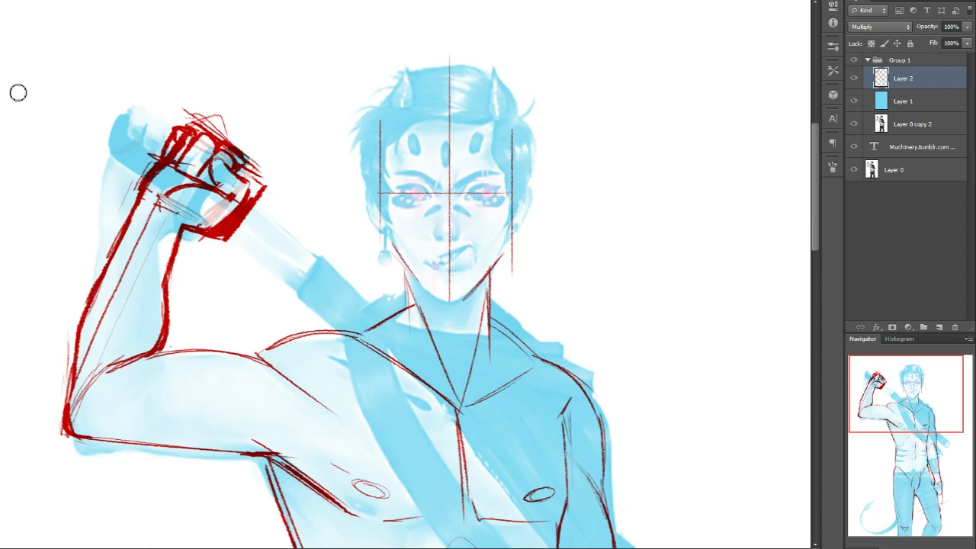
- Erase the overshooting construction lines around the raised fist and refine its knuckle and palm outline
{"action": "left_click_drag", "start_coordinate": [185, 163], "coordinate": [190, 165]}
{"action": "left_click_drag", "start_coordinate": [200, 120], "coordinate": [229, 144]}
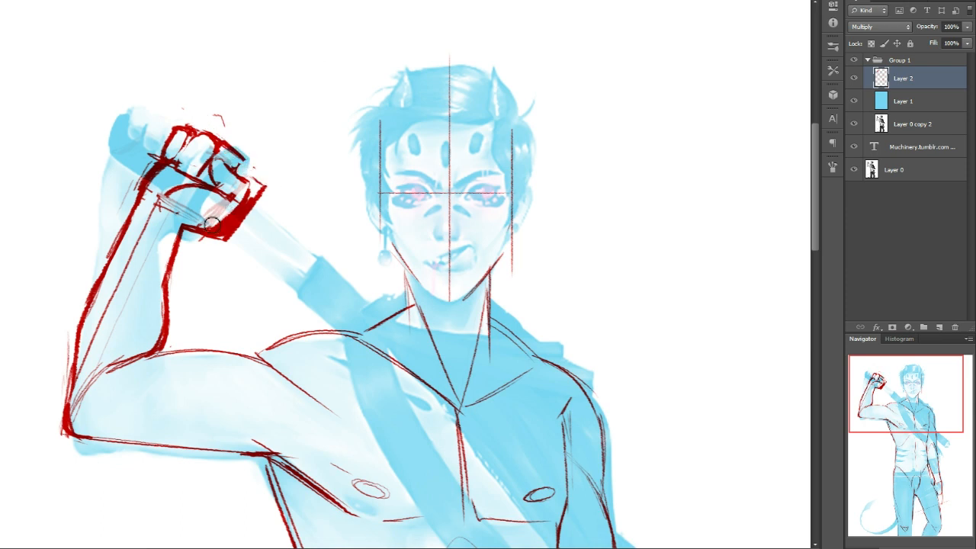
{"action": "left_click_drag", "start_coordinate": [231, 219], "coordinate": [242, 194]}
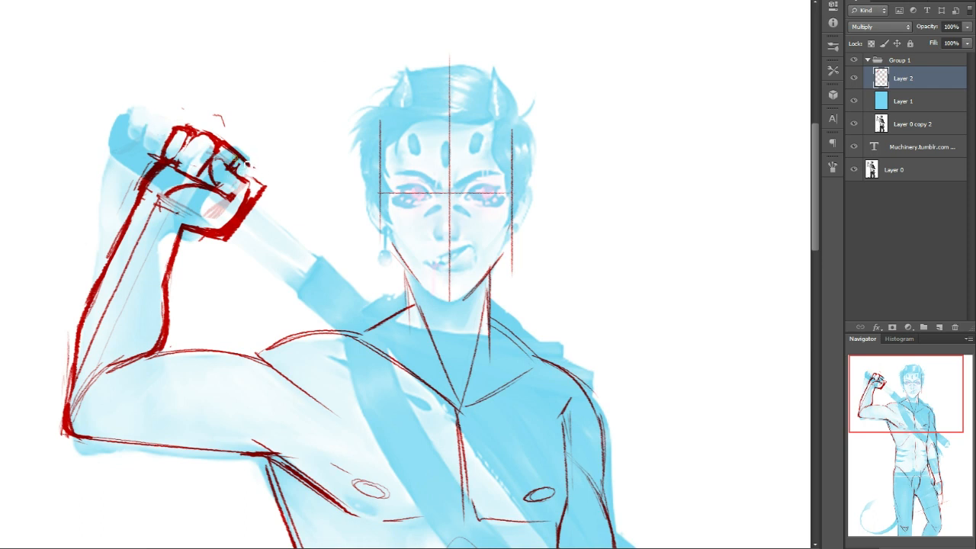
{"action": "mouse_move", "coordinate": [253, 186]}
{"action": "left_mouse_down"}
{"action": "mouse_move", "coordinate": [254, 209]}
{"action": "mouse_move", "coordinate": [246, 193]}
{"action": "left_mouse_up"}
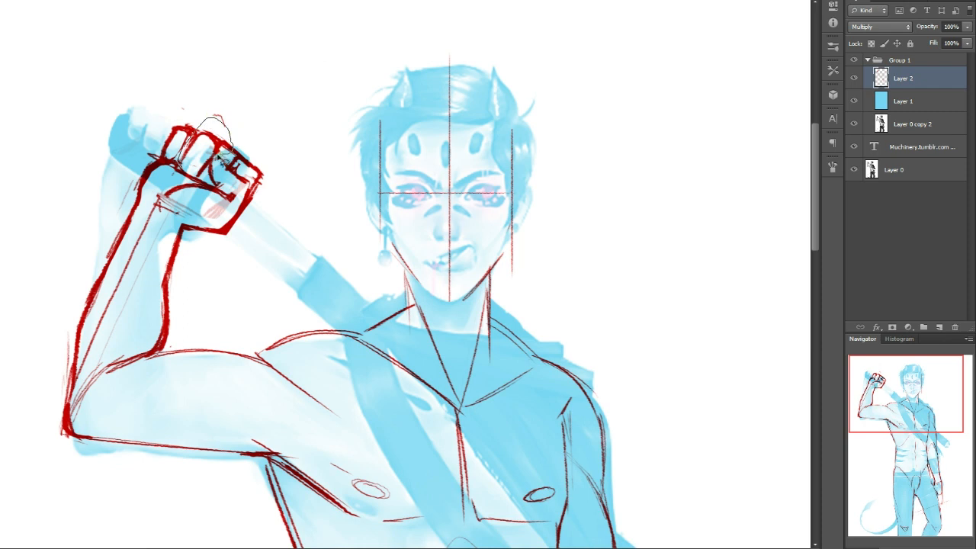
- Adjust the selected finger lines of the raised fist with Free Transform, then redefine the fingers and clear surplus wrist lines
{"action": "key", "text": "ctrl+t"}
{"action": "left_click_drag", "start_coordinate": [233, 117], "coordinate": [215, 140]}
{"action": "key", "text": "Return"}
{"action": "key", "text": "ctrl+d"}
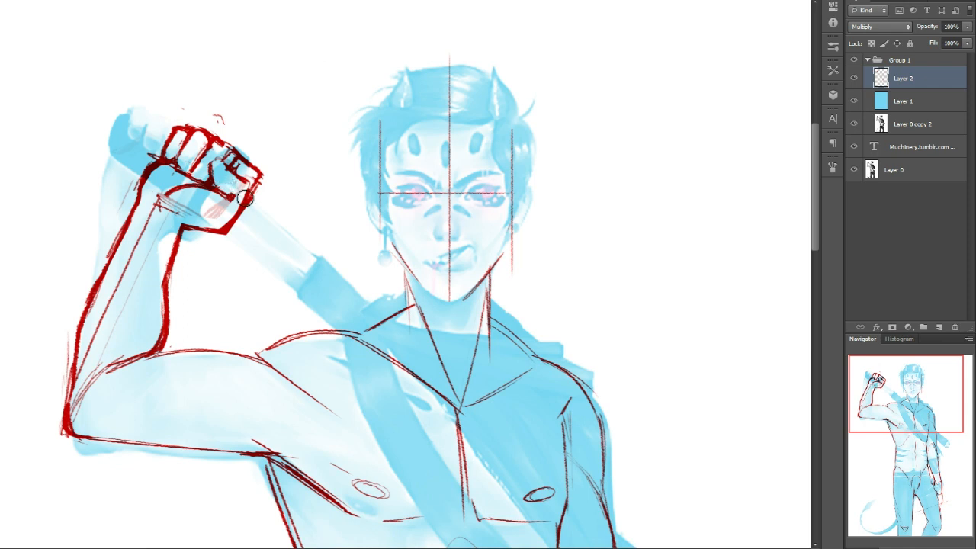
{"action": "mouse_move", "coordinate": [227, 215]}
{"action": "left_mouse_down"}
{"action": "mouse_move", "coordinate": [170, 207]}
{"action": "mouse_move", "coordinate": [181, 197]}
{"action": "mouse_move", "coordinate": [221, 209]}
{"action": "left_mouse_up"}
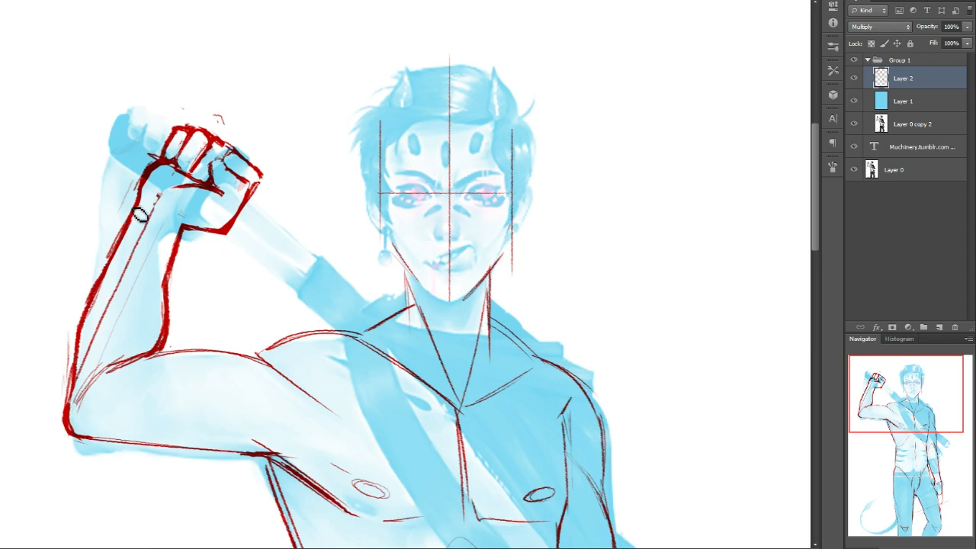
- Redraw the raised forearm's outer contour as an angular line from wrist to elbow and erase its inner excess
{"action": "left_click_drag", "start_coordinate": [139, 217], "coordinate": [87, 297]}
{"action": "left_click_drag", "start_coordinate": [116, 265], "coordinate": [74, 343]}
{"action": "mouse_move", "coordinate": [120, 256]}
{"action": "left_mouse_down"}
{"action": "mouse_move", "coordinate": [72, 356]}
{"action": "mouse_move", "coordinate": [72, 416]}
{"action": "left_mouse_up"}
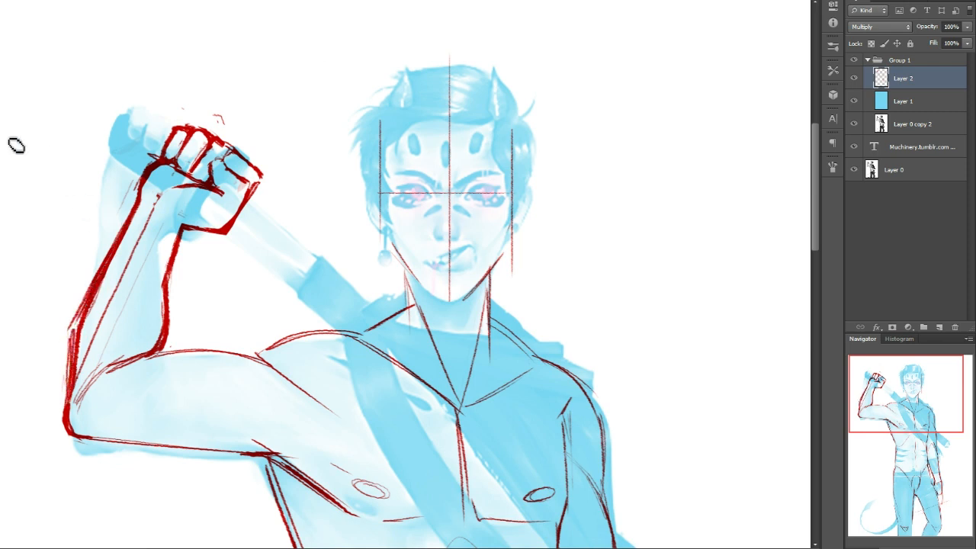
{"action": "mouse_move", "coordinate": [75, 407]}
{"action": "left_mouse_down"}
{"action": "mouse_move", "coordinate": [89, 312]}
{"action": "mouse_move", "coordinate": [80, 396]}
{"action": "mouse_move", "coordinate": [94, 317]}
{"action": "mouse_move", "coordinate": [80, 395]}
{"action": "mouse_move", "coordinate": [84, 336]}
{"action": "left_mouse_up"}
{"action": "mouse_move", "coordinate": [79, 388]}
{"action": "left_mouse_down"}
{"action": "mouse_move", "coordinate": [83, 355]}
{"action": "mouse_move", "coordinate": [78, 382]}
{"action": "left_mouse_up"}
{"action": "mouse_move", "coordinate": [81, 340]}
{"action": "left_mouse_down"}
{"action": "mouse_move", "coordinate": [127, 259]}
{"action": "mouse_move", "coordinate": [85, 322]}
{"action": "left_mouse_up"}
{"action": "left_click_drag", "start_coordinate": [107, 276], "coordinate": [87, 318]}
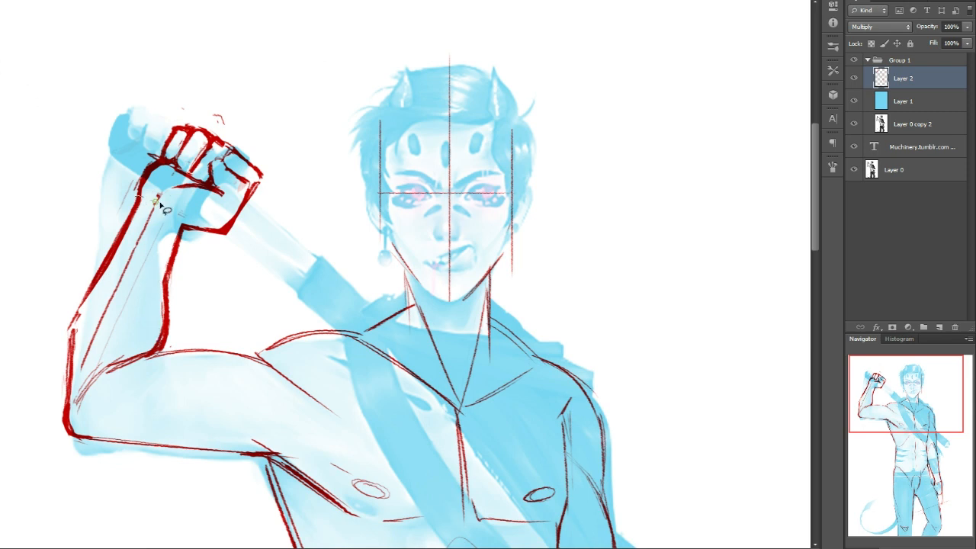
- Select the raised fist's lines and narrow them slightly with Free Transform, then clear the selection
{"action": "mouse_move", "coordinate": [197, 244]}
{"action": "left_mouse_down"}
{"action": "mouse_move", "coordinate": [299, 206]}
{"action": "mouse_move", "coordinate": [204, 80]}
{"action": "left_mouse_up"}
{"action": "key", "text": "ctrl+t"}
{"action": "left_click_drag", "start_coordinate": [303, 164], "coordinate": [292, 145]}
{"action": "left_click_drag", "start_coordinate": [297, 81], "coordinate": [292, 85]}
{"action": "left_click_drag", "start_coordinate": [217, 230], "coordinate": [219, 235]}
{"action": "key", "text": "Return"}
{"action": "key", "text": "ctrl+d"}
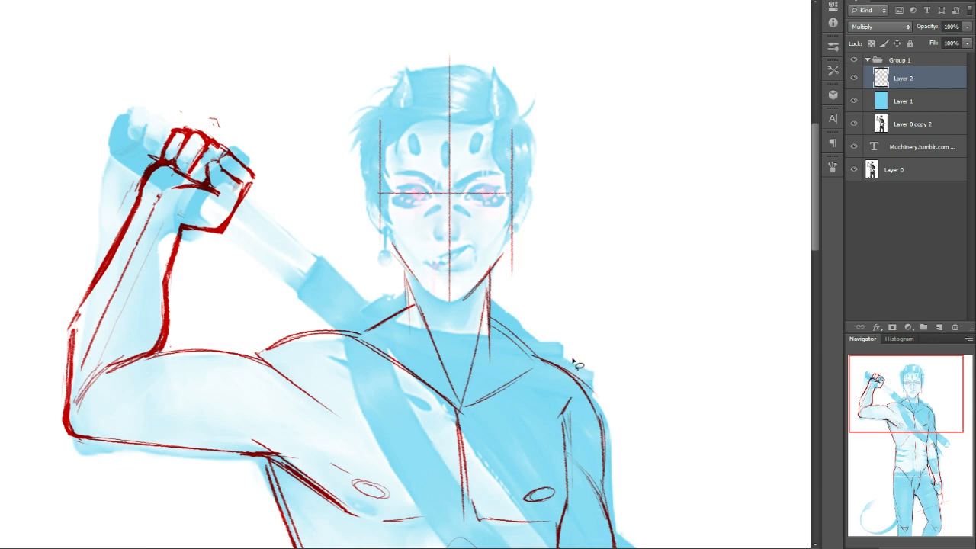
- Thicken the raised upper arm's top contour, shoulder and adjoining neck line, and add short throat marks below the chin
{"action": "left_click_drag", "start_coordinate": [469, 323], "coordinate": [473, 239]}
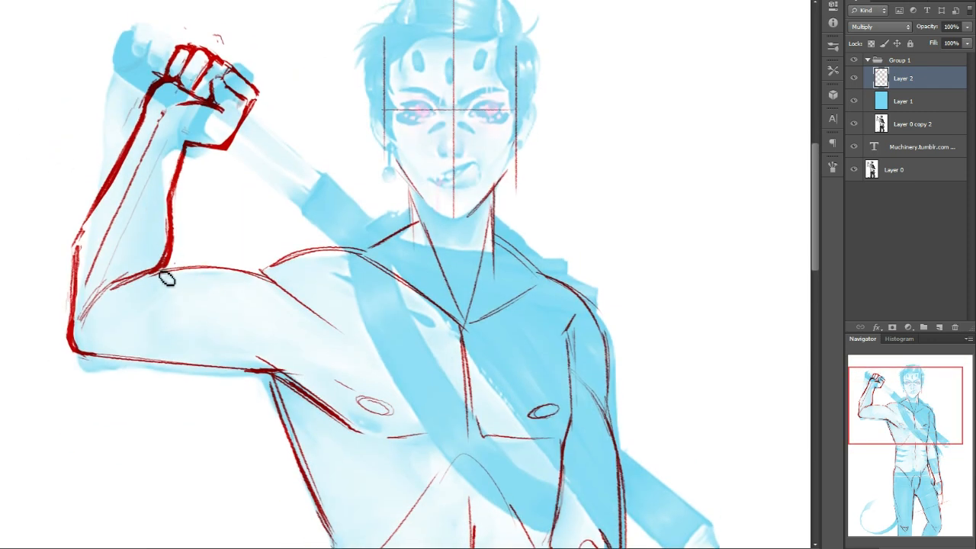
{"action": "mouse_move", "coordinate": [157, 270]}
{"action": "left_mouse_down"}
{"action": "mouse_move", "coordinate": [265, 278]}
{"action": "mouse_move", "coordinate": [252, 267]}
{"action": "mouse_move", "coordinate": [275, 272]}
{"action": "mouse_move", "coordinate": [266, 276]}
{"action": "mouse_move", "coordinate": [276, 259]}
{"action": "mouse_move", "coordinate": [324, 247]}
{"action": "mouse_move", "coordinate": [358, 251]}
{"action": "left_mouse_up"}
{"action": "key", "text": "ctrl+z"}
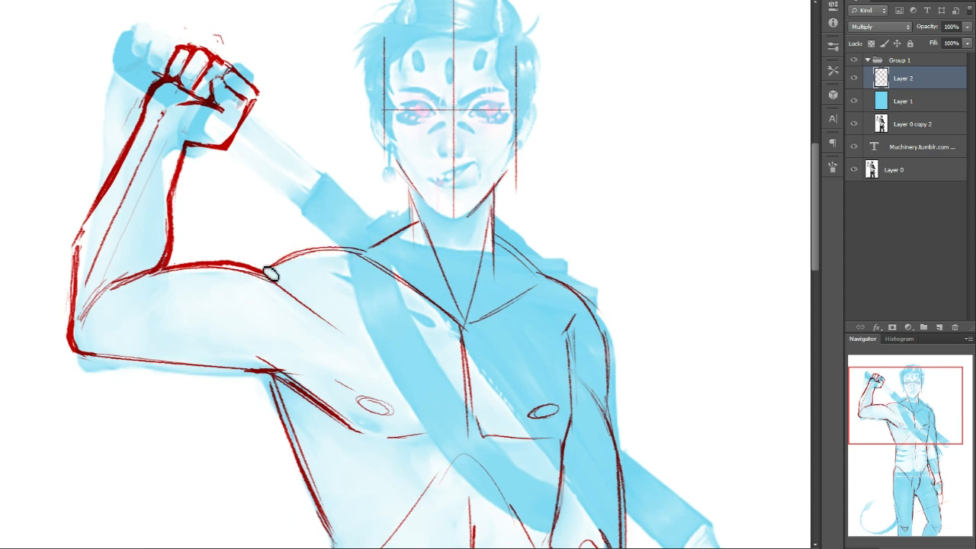
{"action": "left_click_drag", "start_coordinate": [265, 271], "coordinate": [363, 249]}
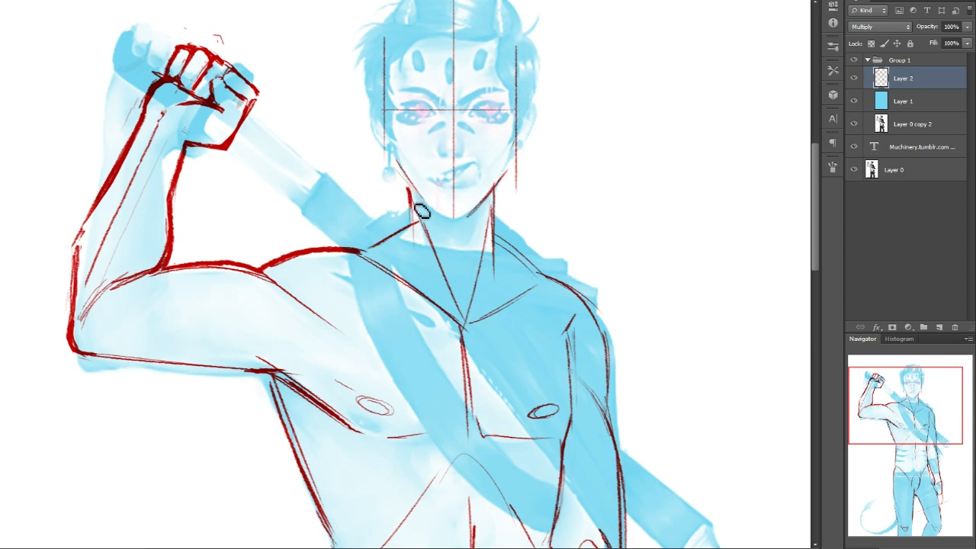
{"action": "mouse_move", "coordinate": [410, 186]}
{"action": "left_mouse_down"}
{"action": "mouse_move", "coordinate": [413, 234]}
{"action": "mouse_move", "coordinate": [416, 201]}
{"action": "mouse_move", "coordinate": [415, 229]}
{"action": "mouse_move", "coordinate": [342, 263]}
{"action": "mouse_move", "coordinate": [366, 249]}
{"action": "left_mouse_up"}
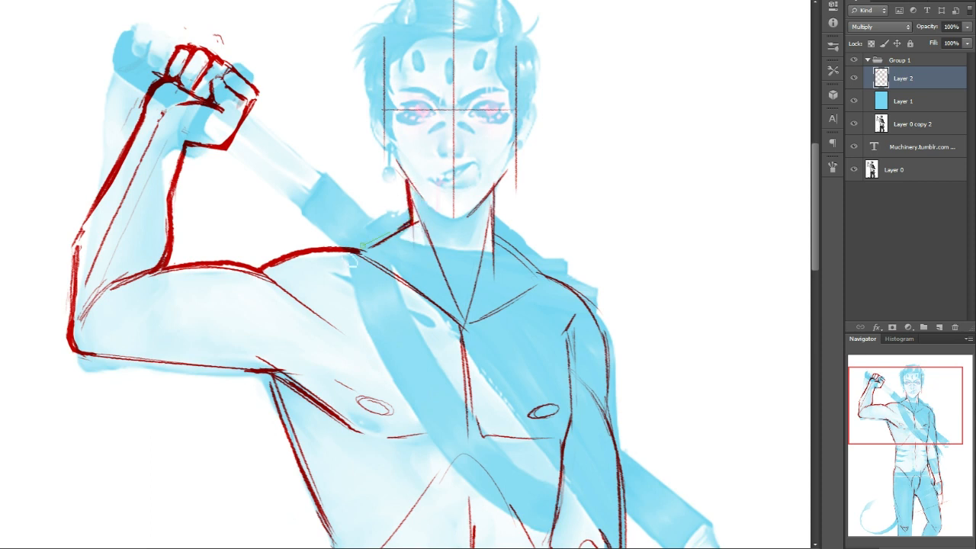
{"action": "left_click_drag", "start_coordinate": [467, 229], "coordinate": [461, 248]}
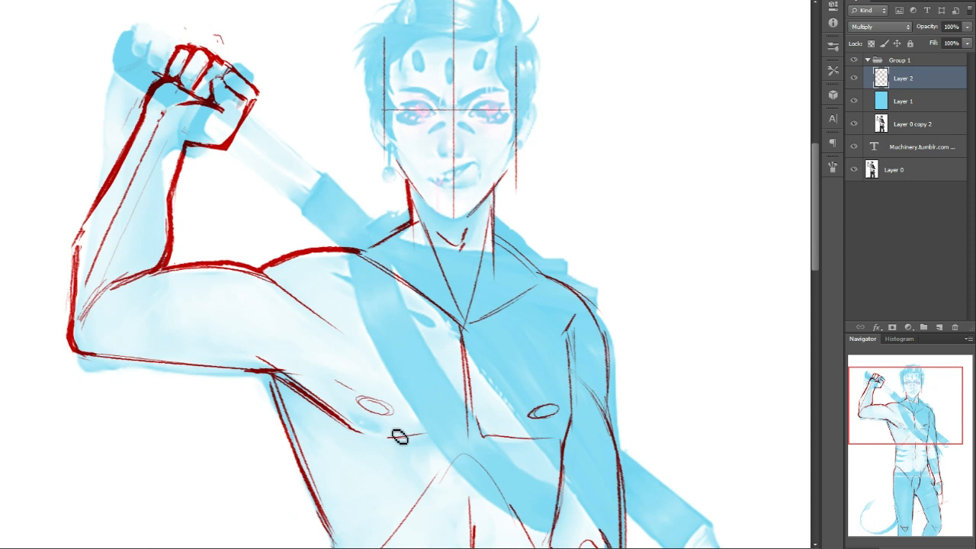
- Select the curled fingers of the raised fist and skew them slightly with Free Transform
{"action": "left_click_drag", "start_coordinate": [885, 430], "coordinate": [865, 384]}
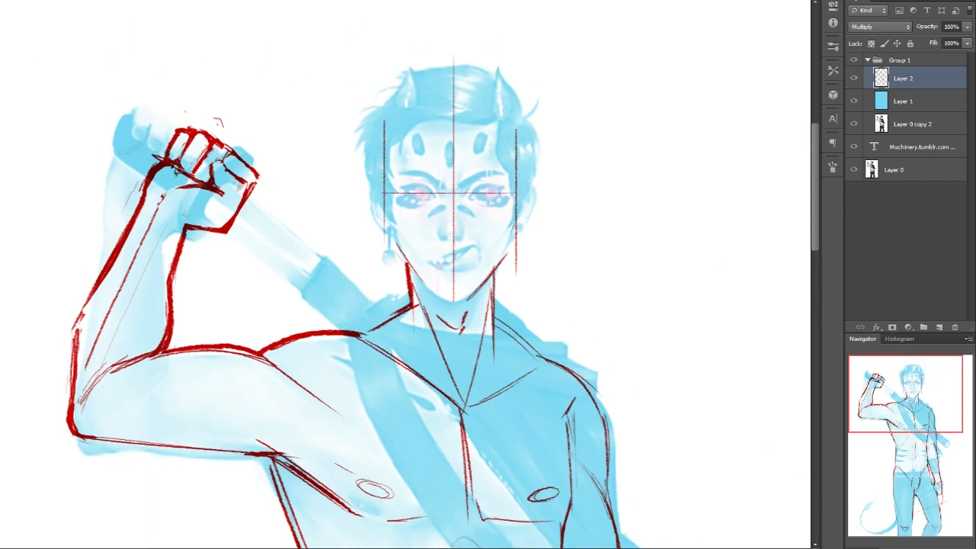
{"action": "left_click_drag", "start_coordinate": [158, 151], "coordinate": [218, 135]}
{"action": "key", "text": "ctrl+t"}
{"action": "left_click_drag", "start_coordinate": [163, 140], "coordinate": [163, 146]}
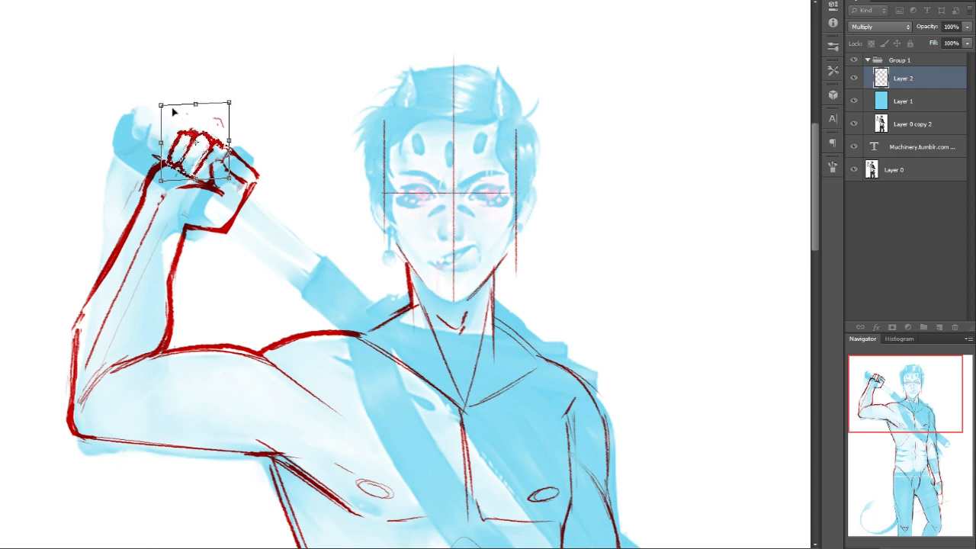
{"action": "left_click_drag", "start_coordinate": [159, 108], "coordinate": [154, 109]}
{"action": "left_click_drag", "start_coordinate": [229, 102], "coordinate": [229, 106]}
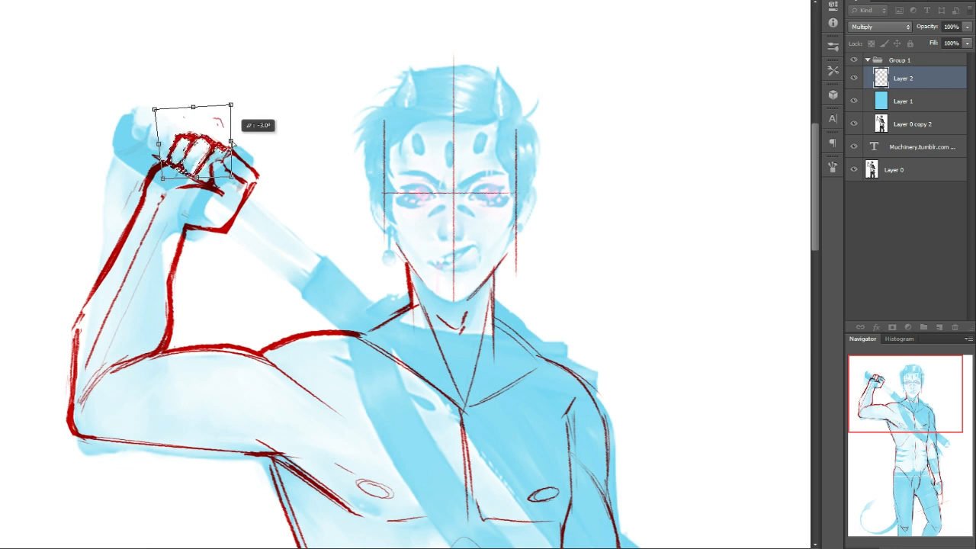
{"action": "key", "text": "Return"}
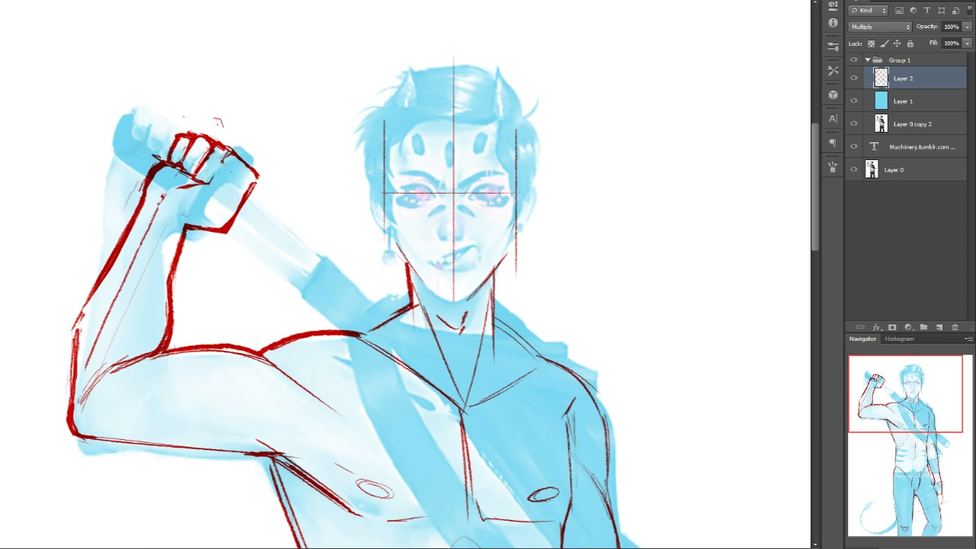
- Redraw the raised fist's oval opening, outer edge and lower edge, and erase the stray marks around it
{"action": "mouse_move", "coordinate": [235, 174]}
{"action": "left_mouse_down"}
{"action": "mouse_move", "coordinate": [227, 217]}
{"action": "mouse_move", "coordinate": [240, 177]}
{"action": "left_mouse_up"}
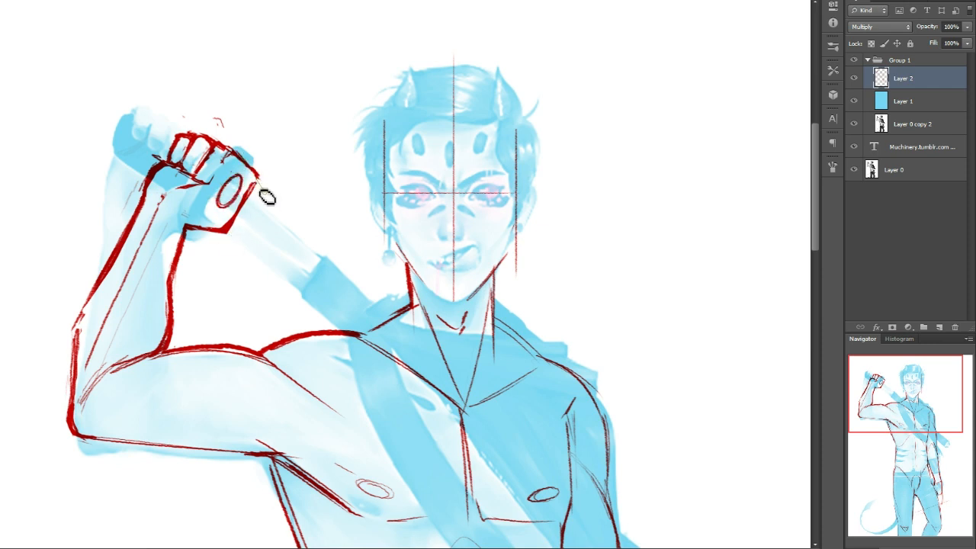
{"action": "left_click_drag", "start_coordinate": [258, 179], "coordinate": [228, 227]}
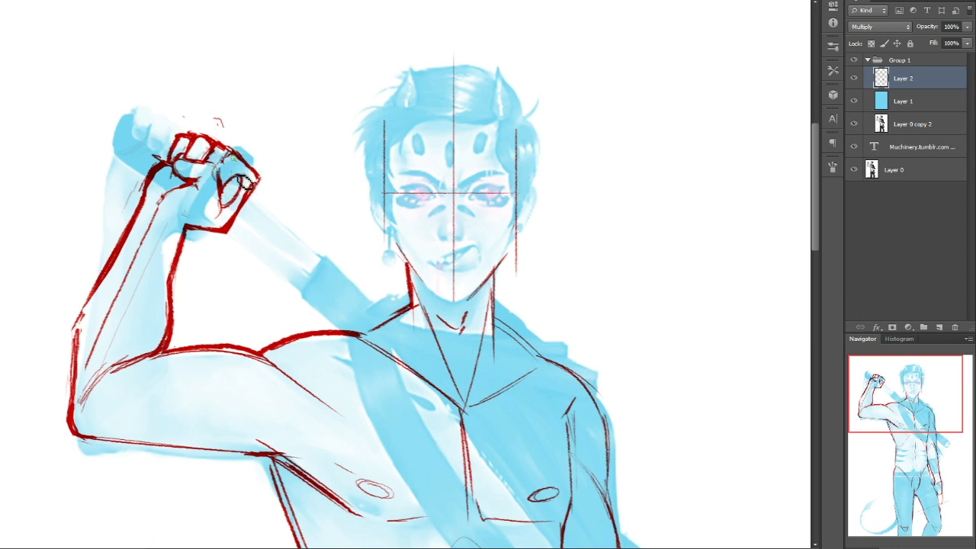
{"action": "left_click_drag", "start_coordinate": [253, 216], "coordinate": [180, 229]}
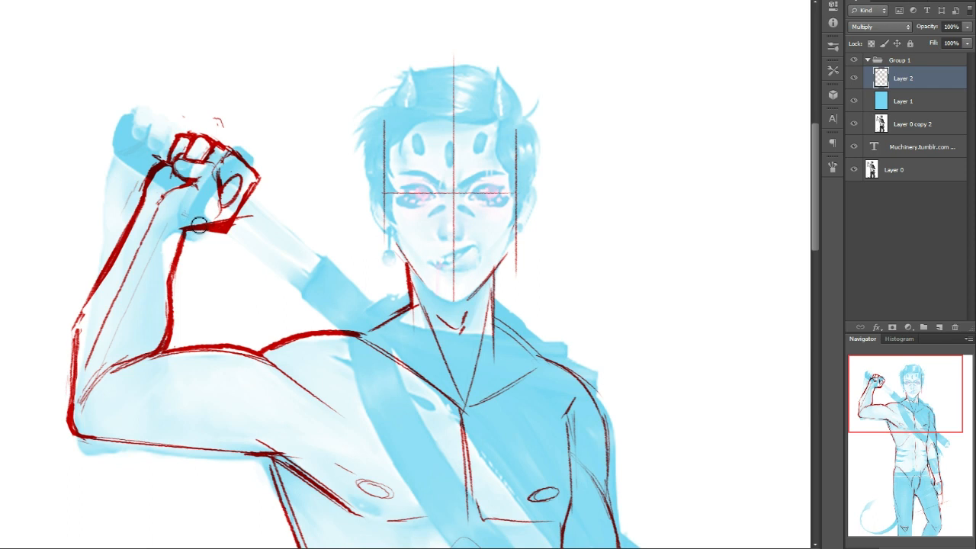
{"action": "mouse_move", "coordinate": [195, 239]}
{"action": "left_mouse_down"}
{"action": "mouse_move", "coordinate": [259, 232]}
{"action": "mouse_move", "coordinate": [242, 222]}
{"action": "left_mouse_up"}
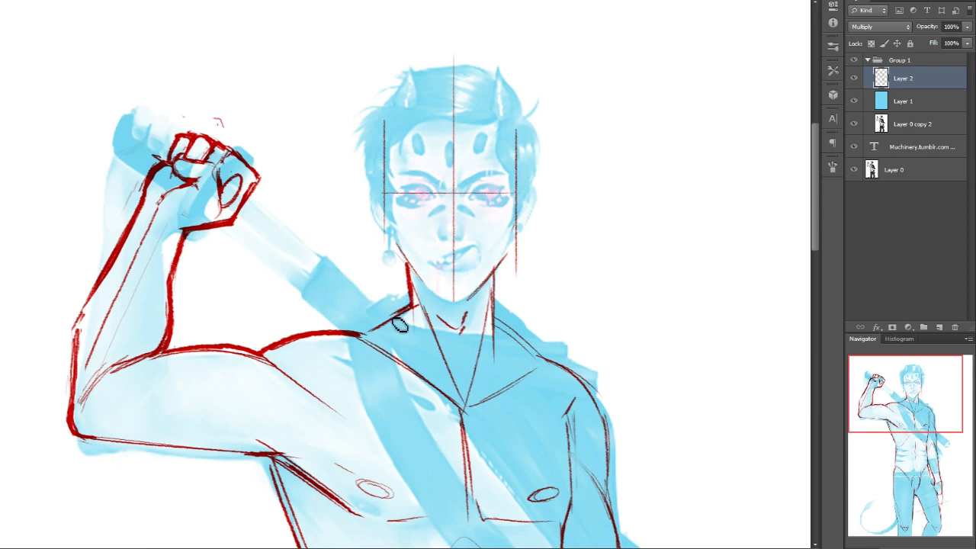
{"action": "mouse_move", "coordinate": [916, 414]}
{"action": "left_mouse_down"}
{"action": "mouse_move", "coordinate": [916, 430]}
{"action": "mouse_move", "coordinate": [916, 416]}
{"action": "left_mouse_up"}
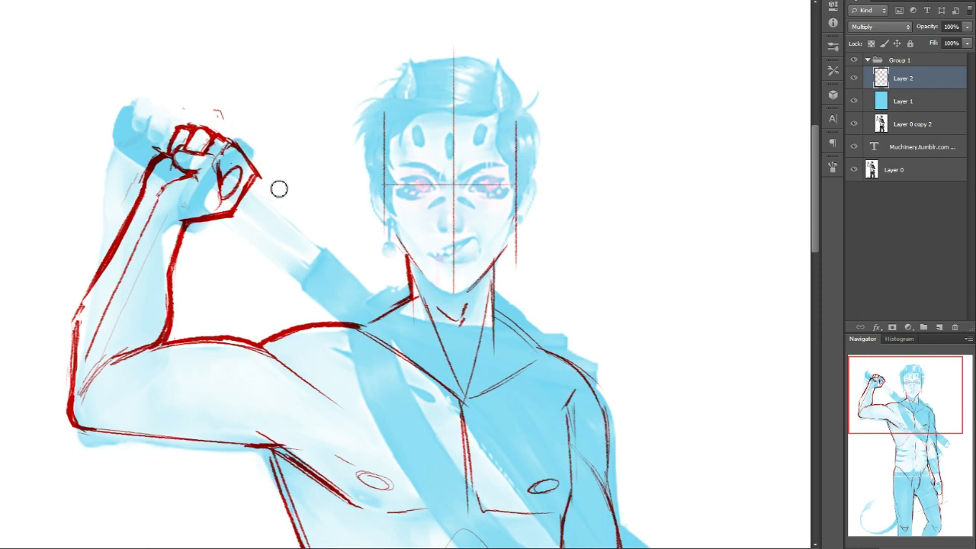
{"action": "left_click_drag", "start_coordinate": [236, 122], "coordinate": [185, 96]}
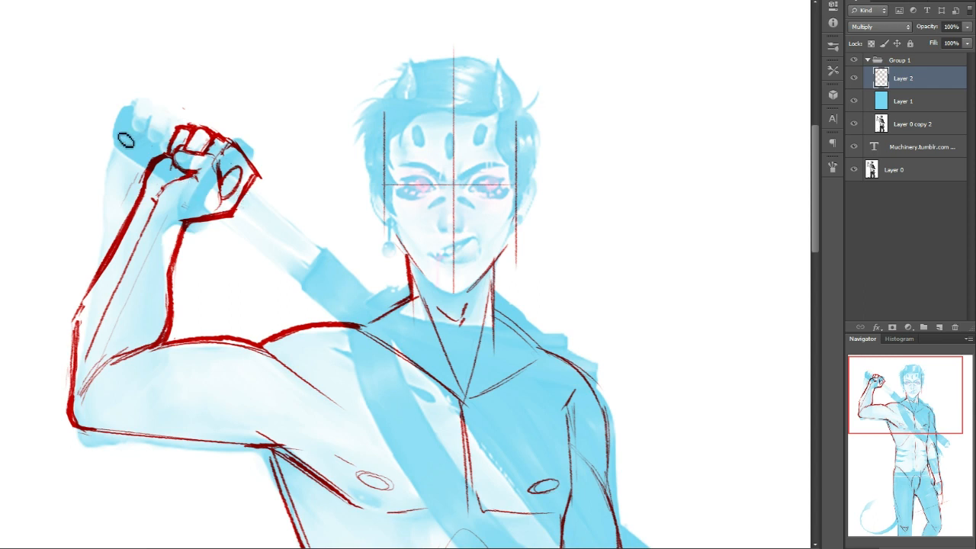
- Compare the sketch with the original painting by hiding Group 1 and showing it again
{"action": "mouse_move", "coordinate": [99, 170]}
{"action": "left_mouse_down"}
{"action": "mouse_move", "coordinate": [187, 120]}
{"action": "mouse_move", "coordinate": [225, 120]}
{"action": "left_mouse_up"}
{"action": "key", "text": "ctrl+z"}
{"action": "left_click", "coordinate": [854, 60]}
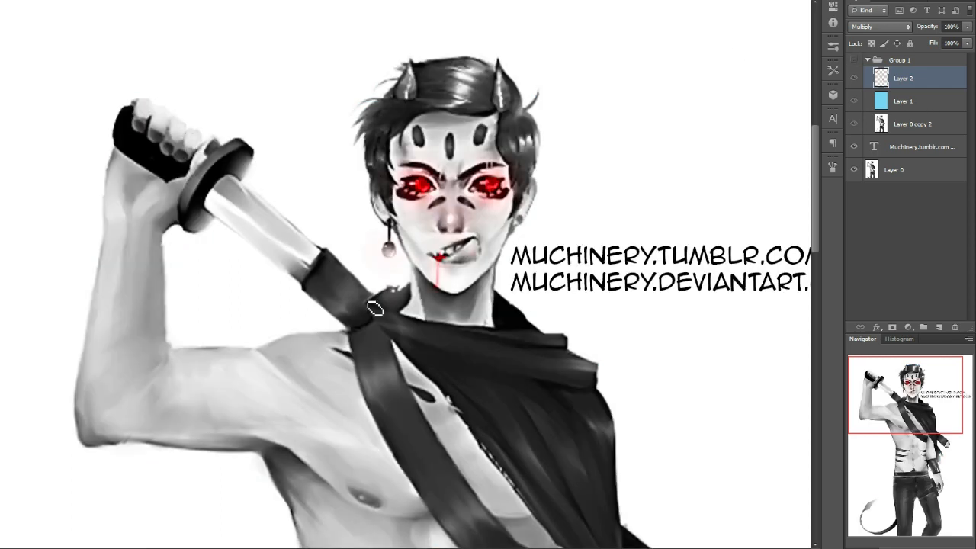
{"action": "left_click", "coordinate": [854, 60]}
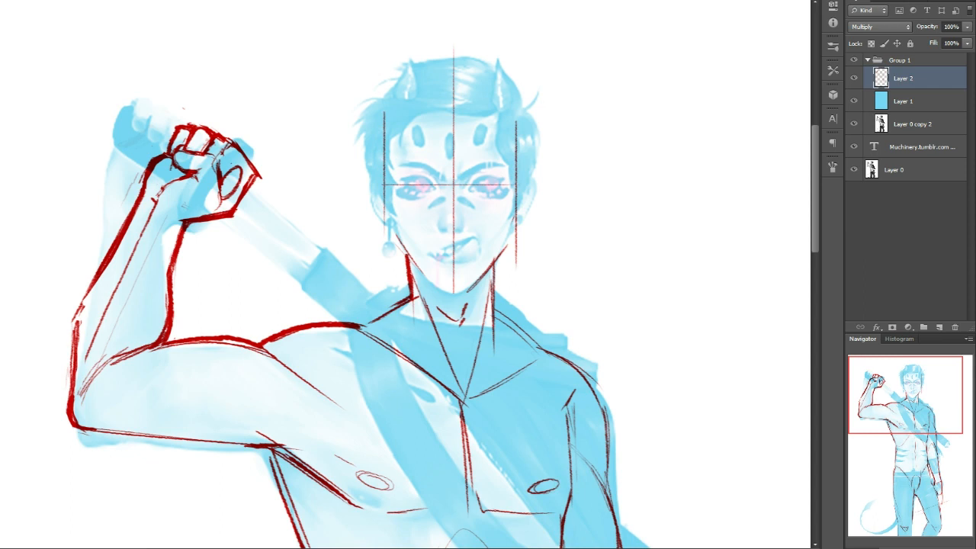
- Add a new layer above the anatomy sketch and draw two parallel teal lines for the sword's sides through the fist
{"action": "left_click", "coordinate": [3, 291]}
{"action": "left_click", "coordinate": [17, 300]}
{"action": "left_click_drag", "start_coordinate": [426, 74], "coordinate": [473, 220]}
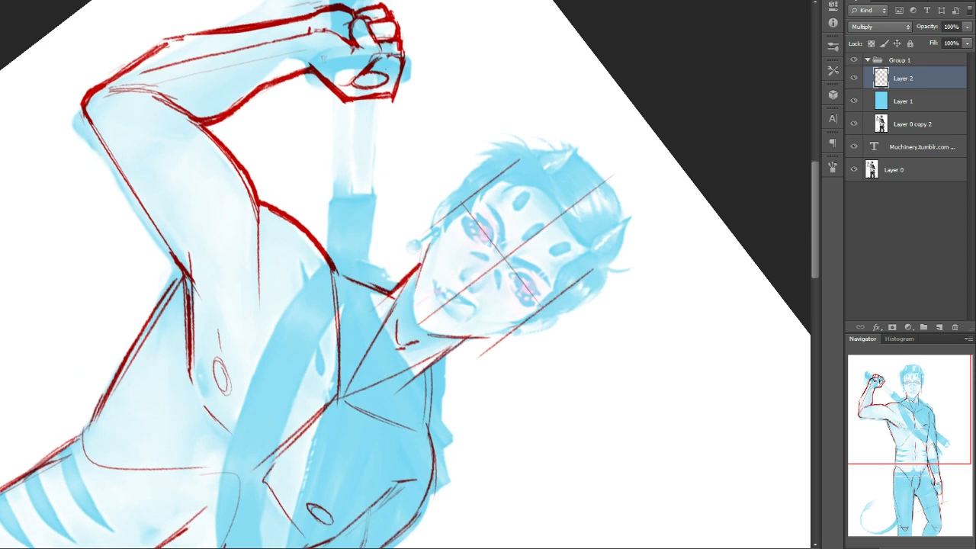
{"action": "left_click", "coordinate": [940, 327]}
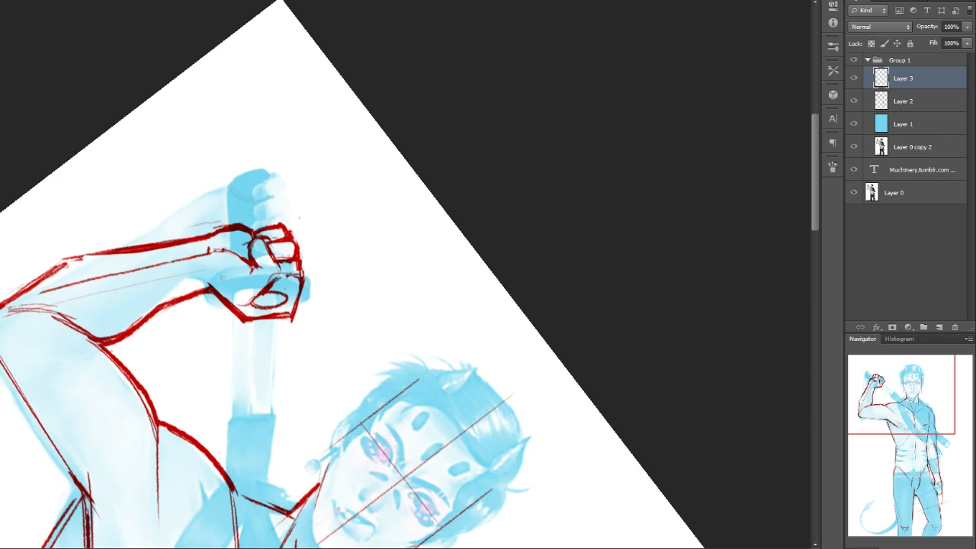
{"action": "left_click_drag", "start_coordinate": [941, 416], "coordinate": [932, 414]}
{"action": "mouse_move", "coordinate": [352, 311]}
{"action": "left_mouse_down"}
{"action": "mouse_move", "coordinate": [379, 170]}
{"action": "mouse_move", "coordinate": [393, 460]}
{"action": "left_mouse_up"}
{"action": "key", "text": "ctrl+z"}
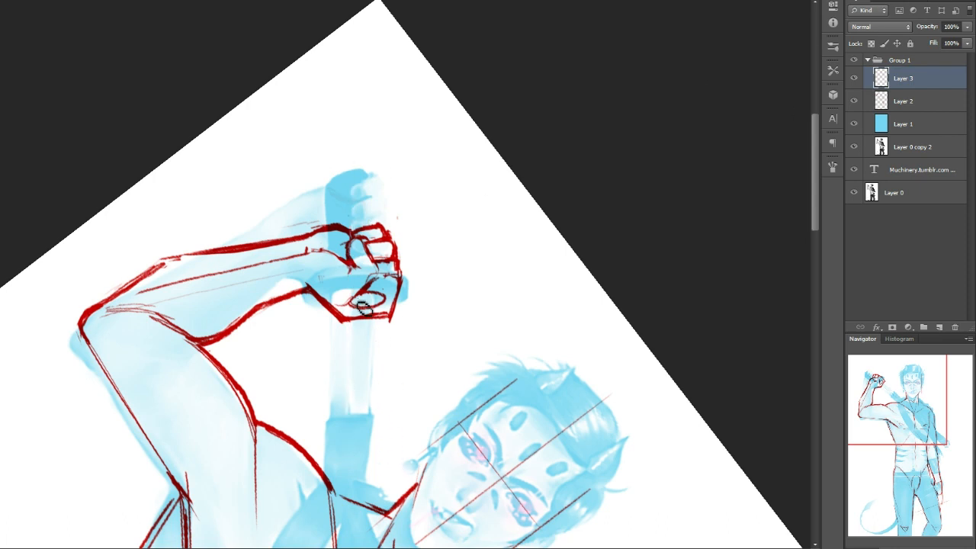
{"action": "left_click_drag", "start_coordinate": [347, 149], "coordinate": [360, 467]}
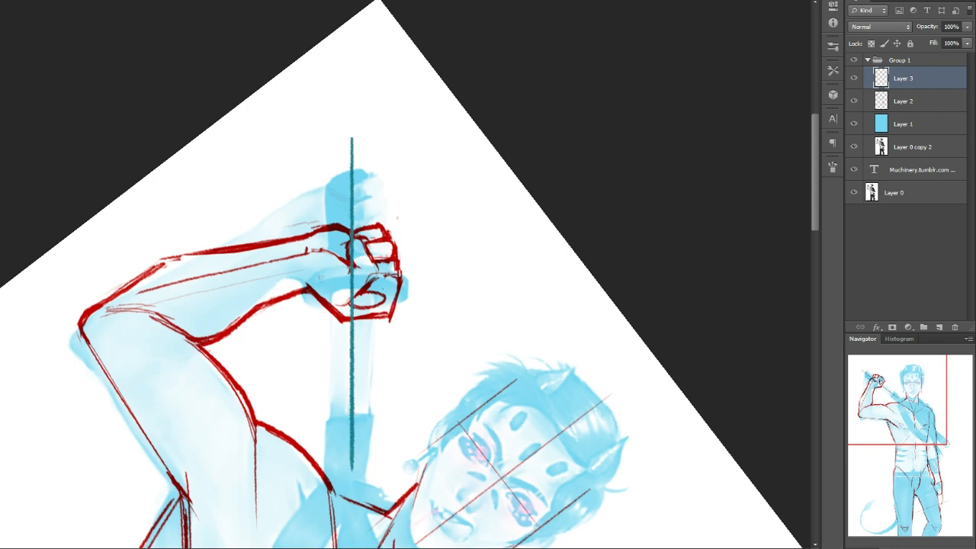
{"action": "mouse_move", "coordinate": [385, 140]}
{"action": "left_mouse_down"}
{"action": "mouse_move", "coordinate": [393, 363]}
{"action": "mouse_move", "coordinate": [382, 500]}
{"action": "left_mouse_up"}
- Extend both teal sword lines straight across the torso and out beyond the lowered arm
{"action": "mouse_move", "coordinate": [903, 389]}
{"action": "left_mouse_down"}
{"action": "mouse_move", "coordinate": [909, 424]}
{"action": "mouse_move", "coordinate": [919, 424]}
{"action": "left_mouse_up"}
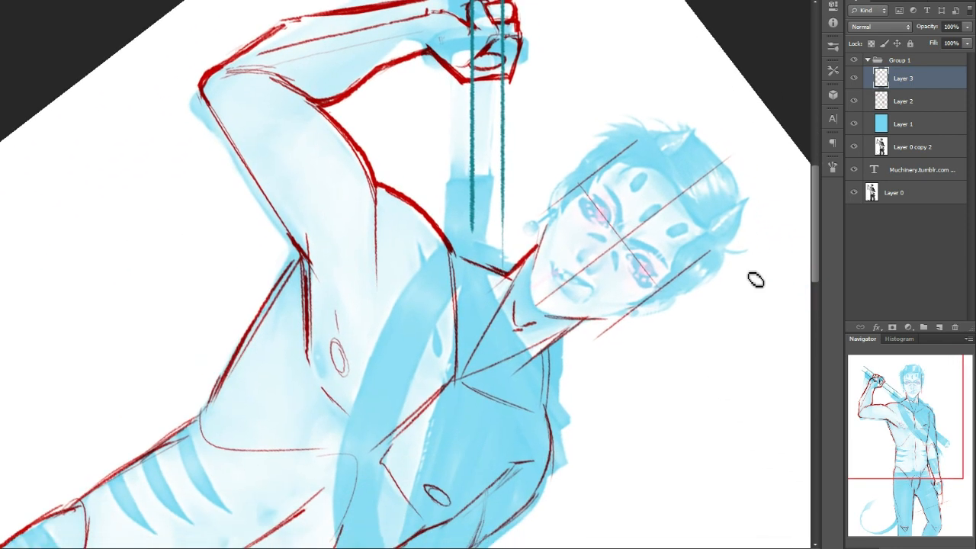
{"action": "mouse_move", "coordinate": [475, 227]}
{"action": "left_mouse_down"}
{"action": "mouse_move", "coordinate": [510, 487]}
{"action": "mouse_move", "coordinate": [488, 542]}
{"action": "left_mouse_up"}
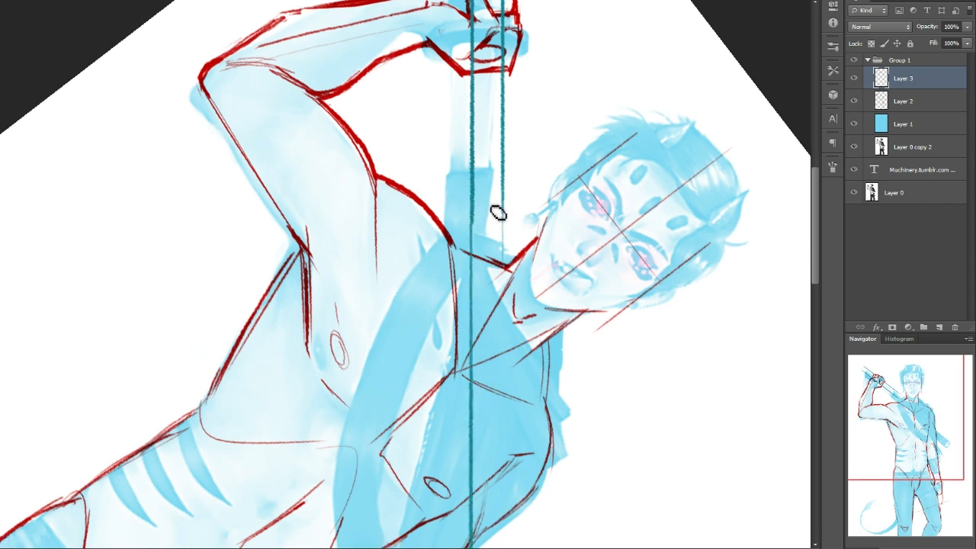
{"action": "left_click_drag", "start_coordinate": [509, 221], "coordinate": [511, 543]}
{"action": "left_click_drag", "start_coordinate": [918, 411], "coordinate": [943, 443]}
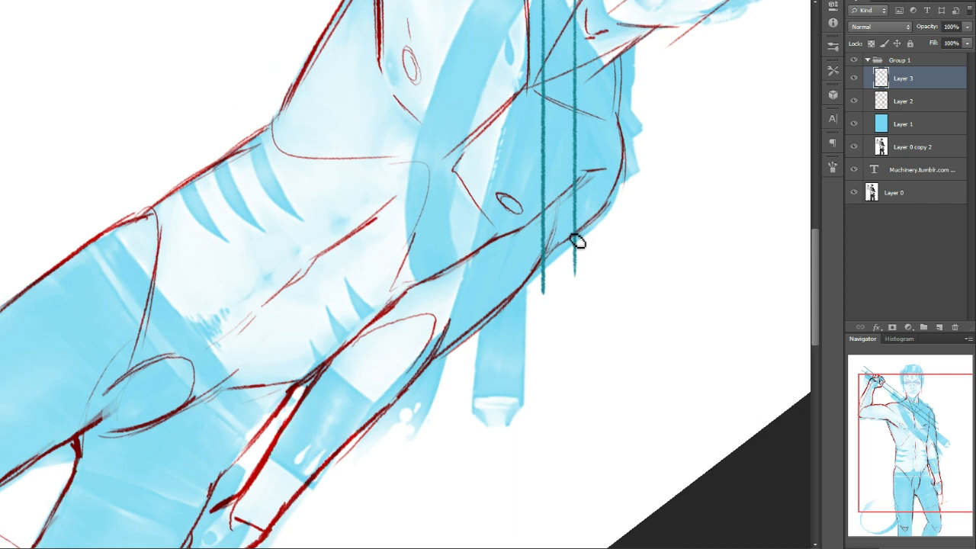
{"action": "left_click_drag", "start_coordinate": [577, 322], "coordinate": [580, 482]}
{"action": "key", "text": "ctrl+z"}
{"action": "left_click_drag", "start_coordinate": [576, 258], "coordinate": [576, 504]}
{"action": "left_click_drag", "start_coordinate": [544, 282], "coordinate": [543, 449]}
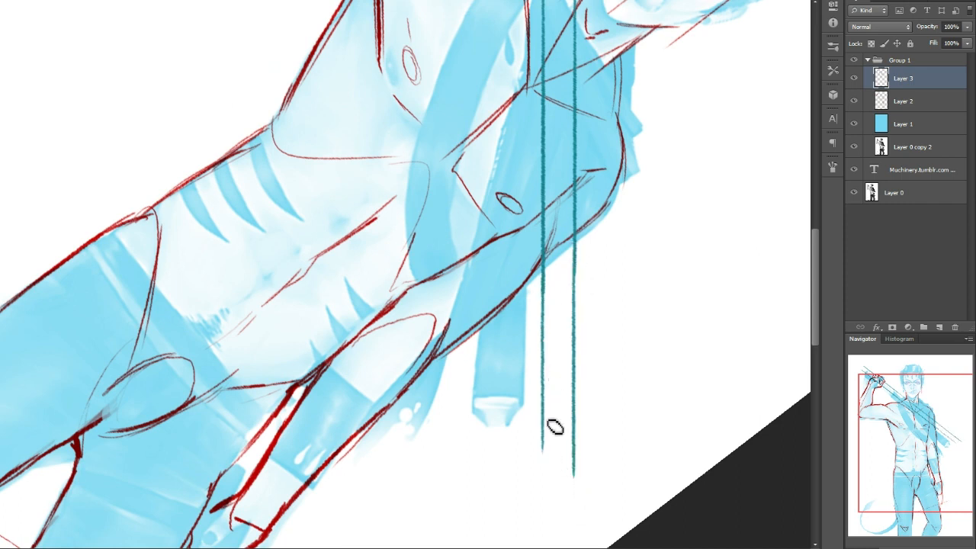
- Draw a tapered cap at the scabbard's lower end between the two lines and erase the overshooting ends
{"action": "mouse_move", "coordinate": [543, 402]}
{"action": "left_mouse_down"}
{"action": "mouse_move", "coordinate": [558, 433]}
{"action": "mouse_move", "coordinate": [549, 436]}
{"action": "mouse_move", "coordinate": [576, 430]}
{"action": "left_mouse_up"}
{"action": "left_click", "coordinate": [855, 61]}
{"action": "left_click", "coordinate": [854, 62]}
{"action": "left_click_drag", "start_coordinate": [539, 406], "coordinate": [575, 404]}
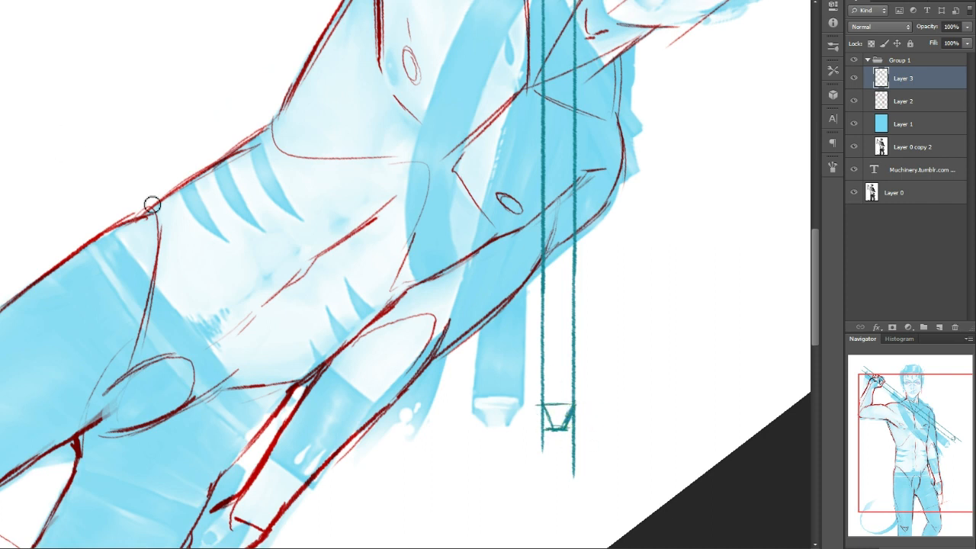
{"action": "mouse_move", "coordinate": [546, 440]}
{"action": "left_mouse_down"}
{"action": "mouse_move", "coordinate": [538, 415]}
{"action": "mouse_move", "coordinate": [546, 452]}
{"action": "mouse_move", "coordinate": [585, 472]}
{"action": "mouse_move", "coordinate": [571, 454]}
{"action": "mouse_move", "coordinate": [582, 409]}
{"action": "mouse_move", "coordinate": [579, 494]}
{"action": "mouse_move", "coordinate": [542, 434]}
{"action": "mouse_move", "coordinate": [591, 429]}
{"action": "mouse_move", "coordinate": [547, 438]}
{"action": "left_mouse_up"}
{"action": "key", "text": "ctrl+z"}
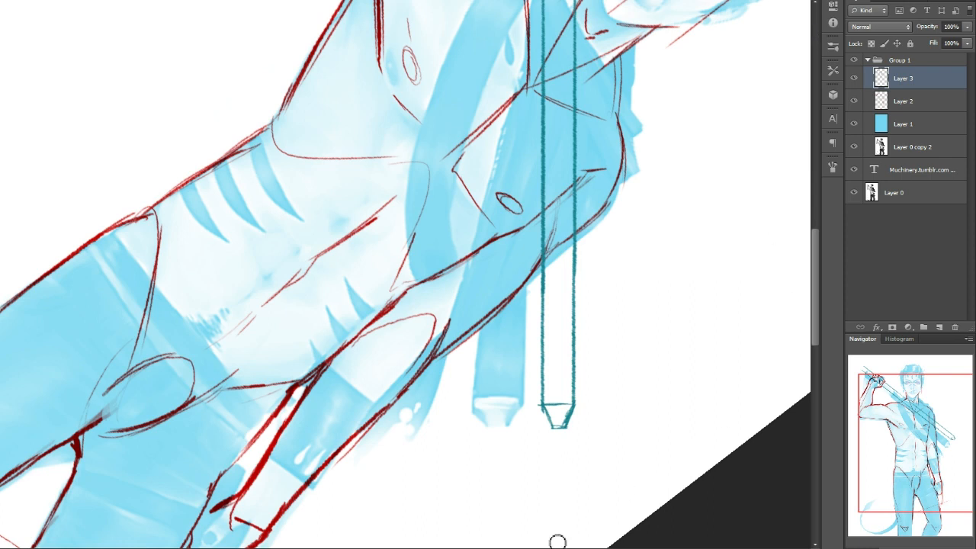
- Lengthen the sword's side lines above the fist and close the handle end with a slightly rounded cap
{"action": "mouse_move", "coordinate": [814, 271]}
{"action": "left_mouse_down"}
{"action": "mouse_move", "coordinate": [804, 174]}
{"action": "mouse_move", "coordinate": [817, 199]}
{"action": "left_mouse_up"}
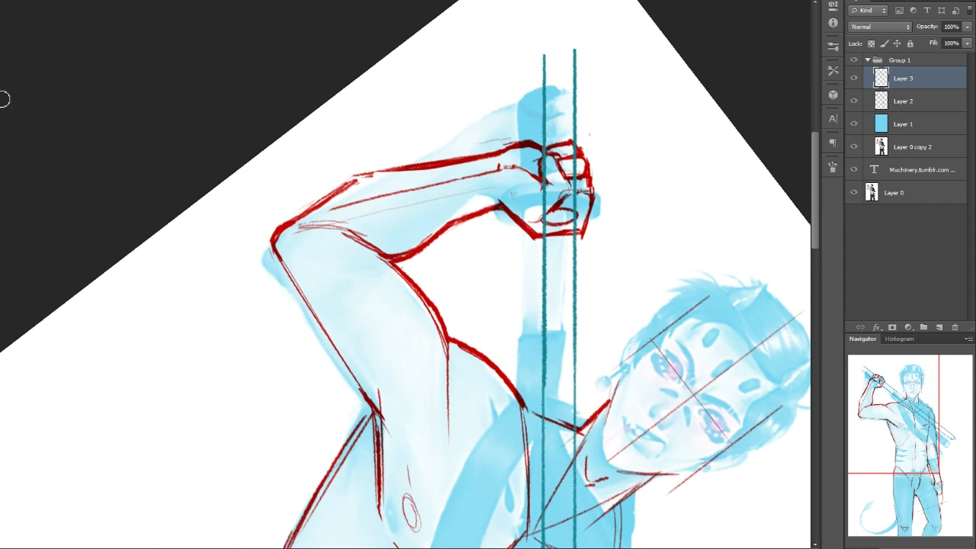
{"action": "left_click_drag", "start_coordinate": [191, 357], "coordinate": [333, 345]}
{"action": "key", "text": "ctrl+z"}
{"action": "left_click_drag", "start_coordinate": [232, 276], "coordinate": [233, 448]}
{"action": "key", "text": "ctrl+z"}
{"action": "left_click_drag", "start_coordinate": [816, 215], "coordinate": [817, 203]}
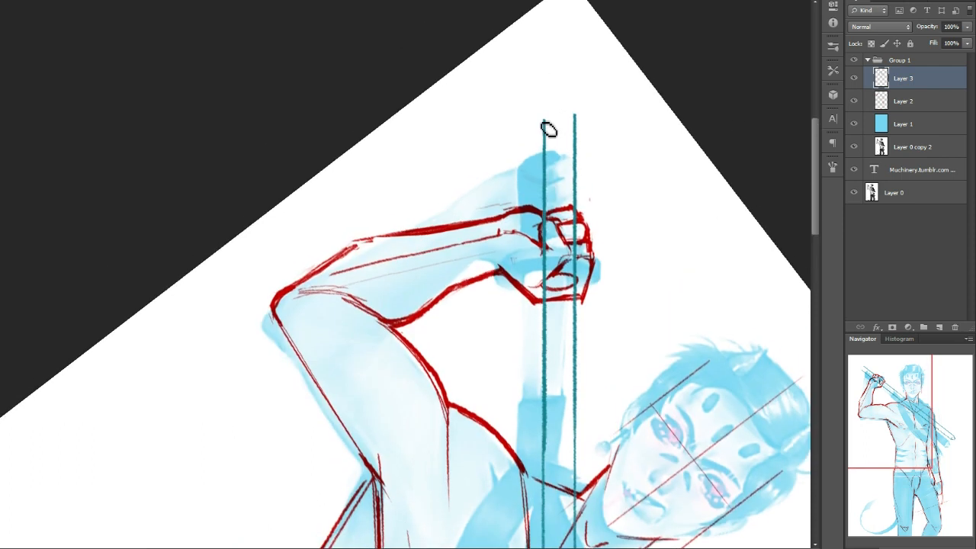
{"action": "mouse_move", "coordinate": [577, 126]}
{"action": "left_mouse_down"}
{"action": "mouse_move", "coordinate": [576, 95]}
{"action": "mouse_move", "coordinate": [575, 144]}
{"action": "mouse_move", "coordinate": [575, 96]}
{"action": "mouse_move", "coordinate": [551, 123]}
{"action": "mouse_move", "coordinate": [553, 98]}
{"action": "mouse_move", "coordinate": [551, 127]}
{"action": "mouse_move", "coordinate": [549, 97]}
{"action": "mouse_move", "coordinate": [573, 92]}
{"action": "left_mouse_up"}
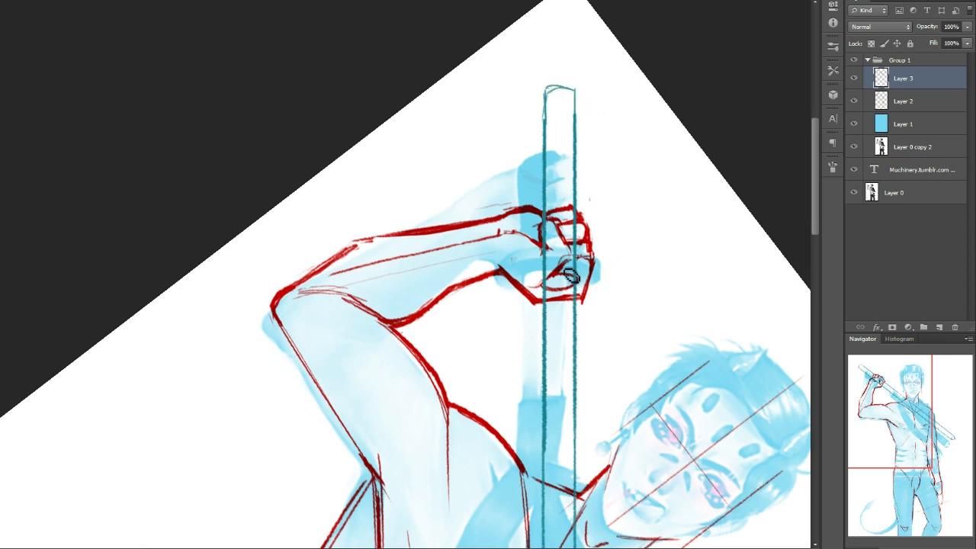
- Draw a rectangular construction box for the sword guard across the lower part of the raised fist
{"action": "left_click_drag", "start_coordinate": [499, 267], "coordinate": [649, 266]}
{"action": "key", "text": "ctrl+z"}
{"action": "mouse_move", "coordinate": [465, 263]}
{"action": "left_mouse_down"}
{"action": "mouse_move", "coordinate": [617, 263]}
{"action": "mouse_move", "coordinate": [500, 262]}
{"action": "left_mouse_up"}
{"action": "key", "text": "ctrl+z"}
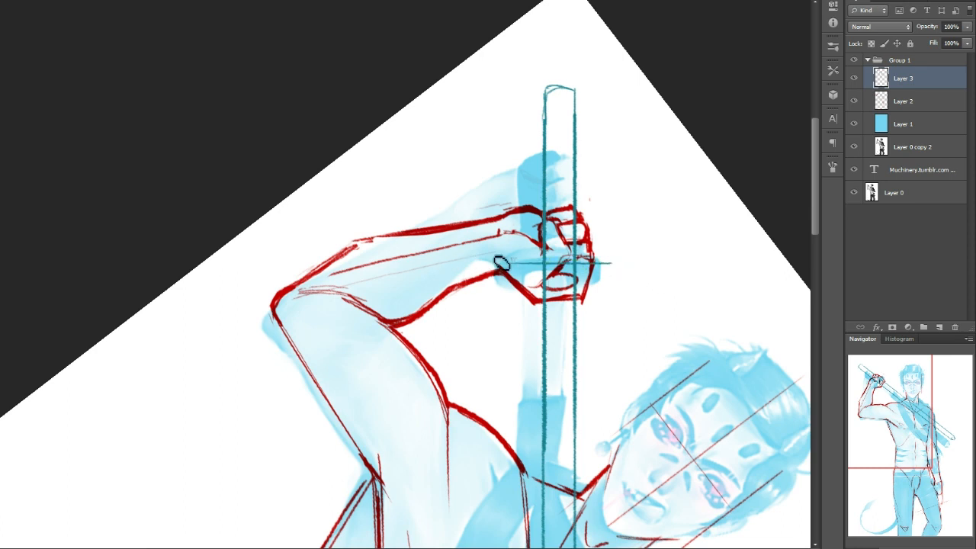
{"action": "left_click", "coordinate": [855, 60]}
{"action": "left_click", "coordinate": [855, 60]}
{"action": "mouse_move", "coordinate": [619, 259]}
{"action": "left_mouse_down"}
{"action": "mouse_move", "coordinate": [496, 259]}
{"action": "mouse_move", "coordinate": [506, 343]}
{"action": "left_mouse_up"}
{"action": "mouse_move", "coordinate": [610, 256]}
{"action": "left_mouse_down"}
{"action": "mouse_move", "coordinate": [629, 376]}
{"action": "mouse_move", "coordinate": [610, 312]}
{"action": "left_mouse_up"}
{"action": "left_click_drag", "start_coordinate": [494, 307], "coordinate": [656, 306]}
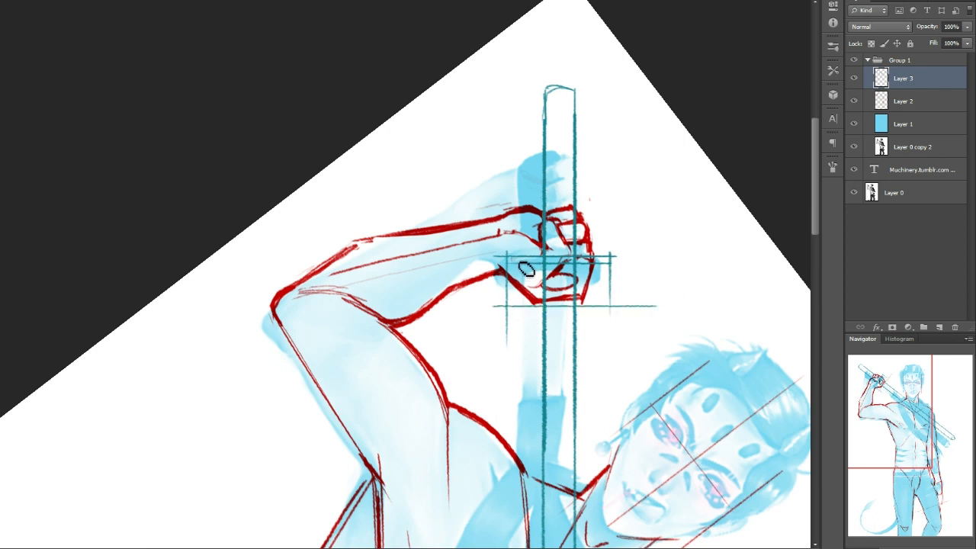
- Draw the rounded sides of the oval sword guard inside the construction box
{"action": "left_click_drag", "start_coordinate": [505, 276], "coordinate": [529, 307]}
{"action": "left_click_drag", "start_coordinate": [530, 267], "coordinate": [511, 285]}
{"action": "left_click_drag", "start_coordinate": [596, 265], "coordinate": [600, 308]}
{"action": "mouse_move", "coordinate": [595, 265]}
{"action": "left_mouse_down"}
{"action": "mouse_move", "coordinate": [603, 305]}
{"action": "mouse_move", "coordinate": [594, 307]}
{"action": "left_mouse_up"}
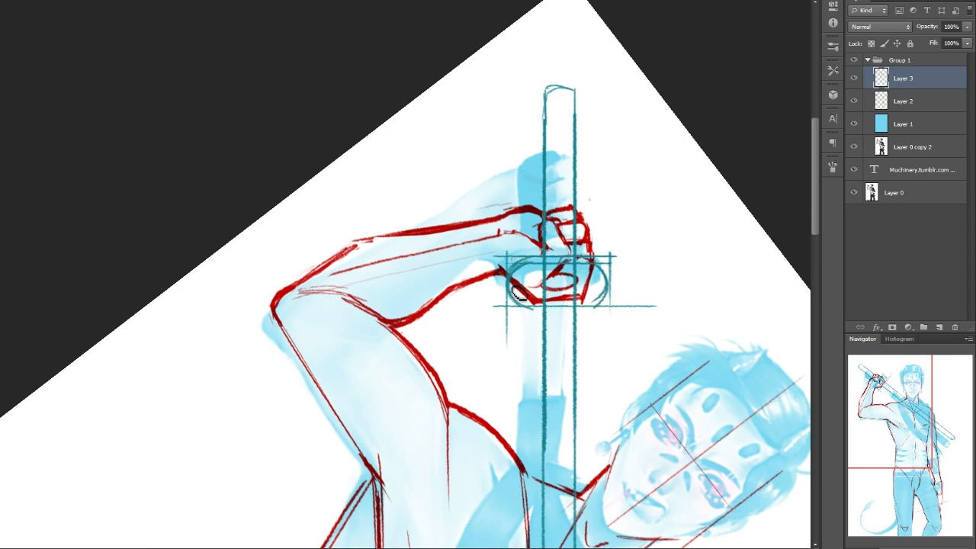
{"action": "left_click_drag", "start_coordinate": [518, 279], "coordinate": [537, 307]}
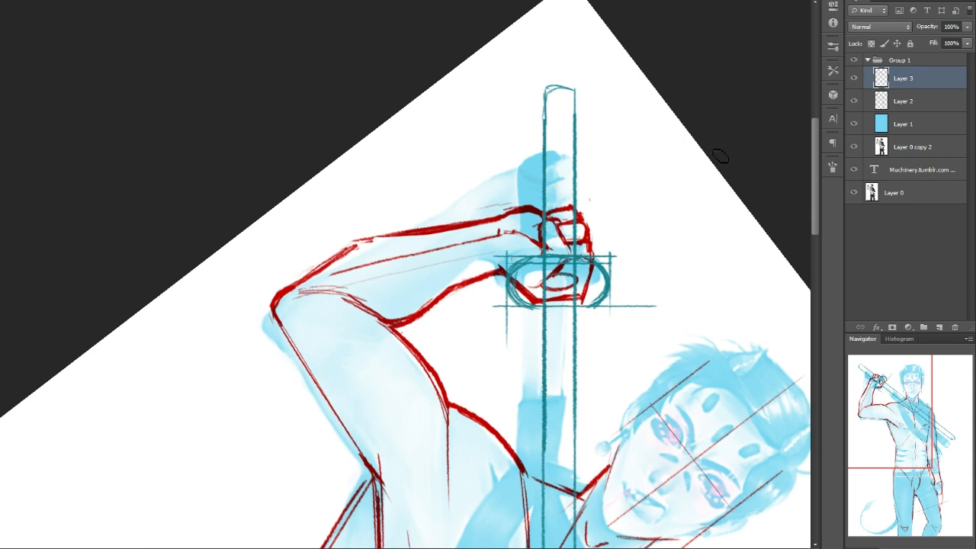
- Refine the rounded cap at the handle's end and fill the grip above the fist with a criss-cross wrap pattern
{"action": "left_click", "coordinate": [854, 61]}
{"action": "left_click", "coordinate": [855, 61]}
{"action": "mouse_move", "coordinate": [546, 107]}
{"action": "left_mouse_down"}
{"action": "mouse_move", "coordinate": [576, 114]}
{"action": "mouse_move", "coordinate": [558, 93]}
{"action": "mouse_move", "coordinate": [546, 116]}
{"action": "mouse_move", "coordinate": [570, 87]}
{"action": "left_mouse_up"}
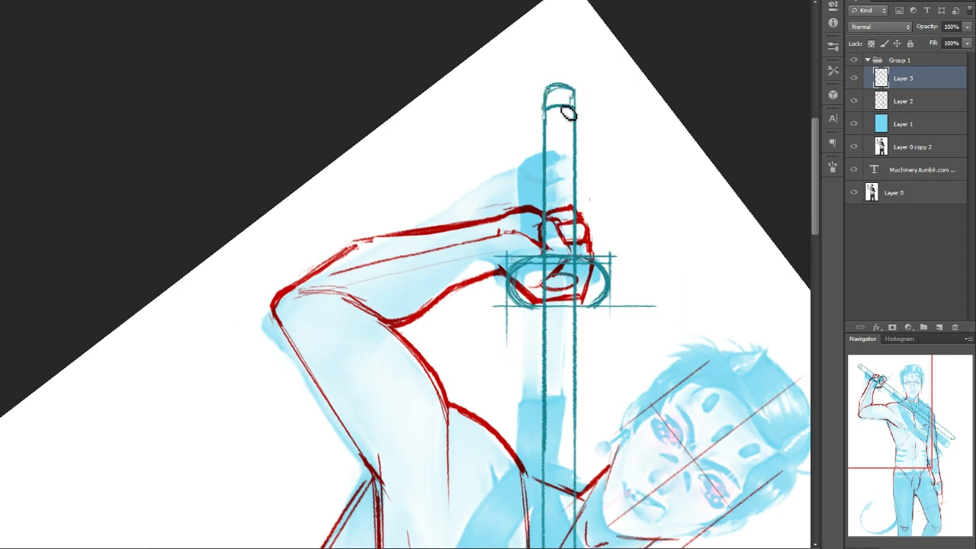
{"action": "mouse_move", "coordinate": [568, 110]}
{"action": "left_mouse_down"}
{"action": "mouse_move", "coordinate": [550, 140]}
{"action": "mouse_move", "coordinate": [573, 127]}
{"action": "mouse_move", "coordinate": [563, 124]}
{"action": "mouse_move", "coordinate": [580, 135]}
{"action": "mouse_move", "coordinate": [545, 155]}
{"action": "mouse_move", "coordinate": [575, 139]}
{"action": "mouse_move", "coordinate": [559, 145]}
{"action": "mouse_move", "coordinate": [582, 161]}
{"action": "mouse_move", "coordinate": [567, 169]}
{"action": "mouse_move", "coordinate": [554, 158]}
{"action": "mouse_move", "coordinate": [566, 154]}
{"action": "mouse_move", "coordinate": [571, 186]}
{"action": "mouse_move", "coordinate": [579, 132]}
{"action": "left_mouse_up"}
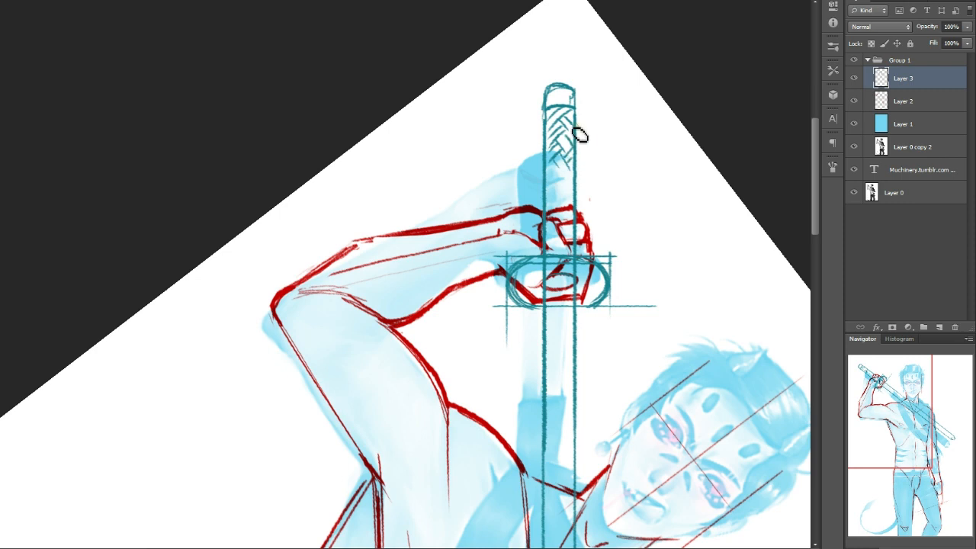
{"action": "left_click_drag", "start_coordinate": [557, 192], "coordinate": [564, 174]}
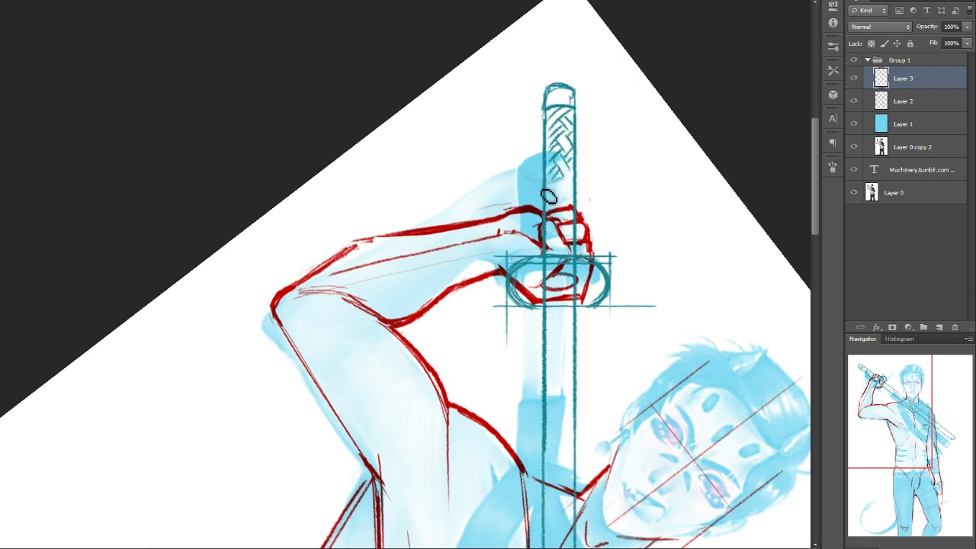
{"action": "mouse_move", "coordinate": [554, 187]}
{"action": "left_mouse_down"}
{"action": "mouse_move", "coordinate": [565, 176]}
{"action": "mouse_move", "coordinate": [560, 195]}
{"action": "left_mouse_up"}
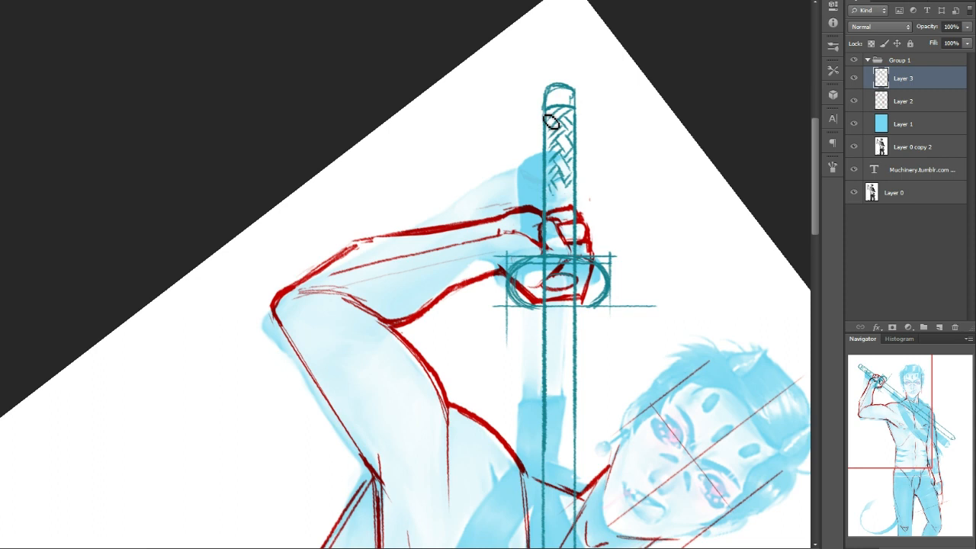
- Clear the construction box lines around the sword guard and strengthen the oval's upper edge
{"action": "left_click_drag", "start_coordinate": [914, 422], "coordinate": [914, 424]}
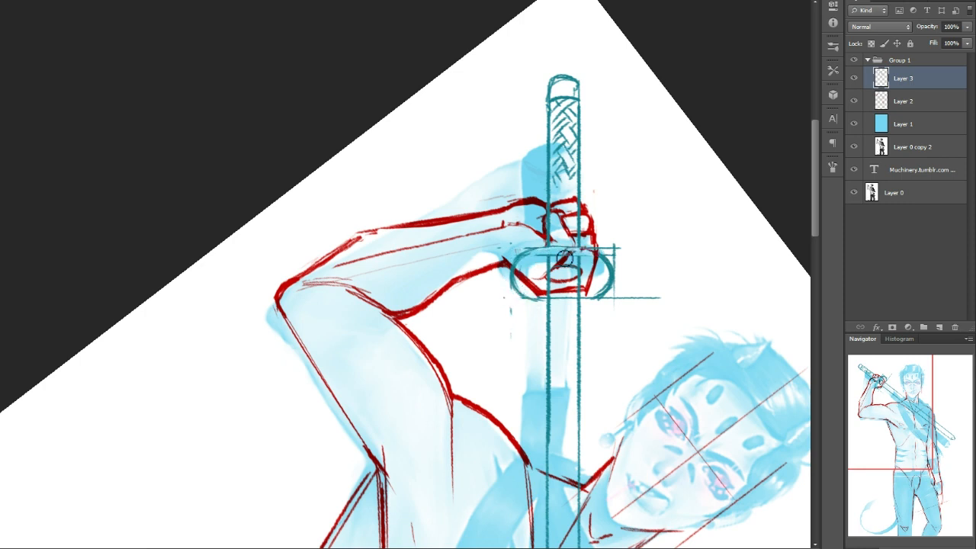
{"action": "mouse_move", "coordinate": [608, 263]}
{"action": "left_mouse_down"}
{"action": "mouse_move", "coordinate": [625, 275]}
{"action": "mouse_move", "coordinate": [601, 307]}
{"action": "mouse_move", "coordinate": [615, 301]}
{"action": "left_mouse_up"}
{"action": "left_click_drag", "start_coordinate": [681, 301], "coordinate": [635, 304]}
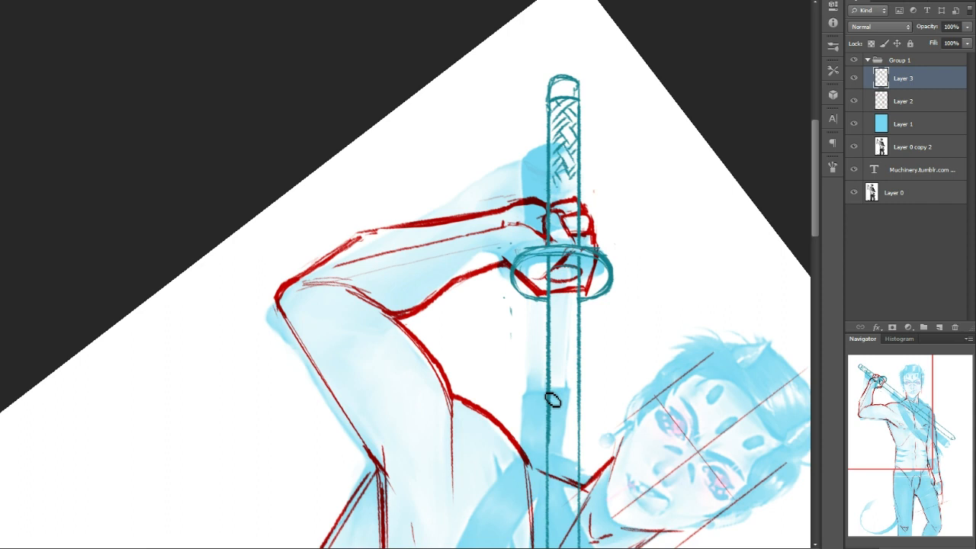
- Draw the scabbard's curved mouth below the guard and thicken both side lines down to the tapered tip
{"action": "mouse_move", "coordinate": [546, 388]}
{"action": "left_mouse_down"}
{"action": "mouse_move", "coordinate": [572, 380]}
{"action": "mouse_move", "coordinate": [582, 387]}
{"action": "mouse_move", "coordinate": [581, 409]}
{"action": "left_mouse_up"}
{"action": "left_click_drag", "start_coordinate": [909, 426], "coordinate": [947, 446]}
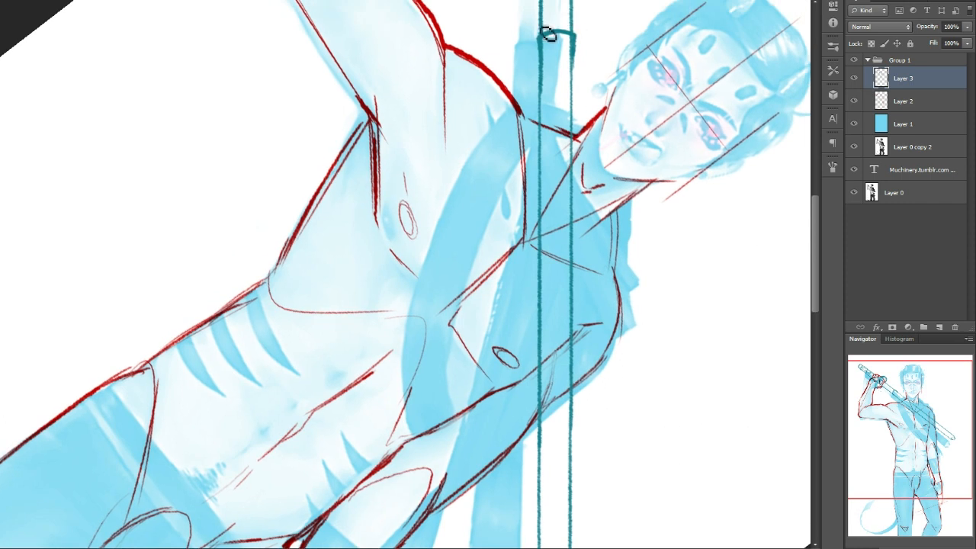
{"action": "left_click_drag", "start_coordinate": [543, 38], "coordinate": [537, 461]}
{"action": "left_click_drag", "start_coordinate": [575, 38], "coordinate": [619, 530]}
{"action": "left_click_drag", "start_coordinate": [868, 406], "coordinate": [869, 430]}
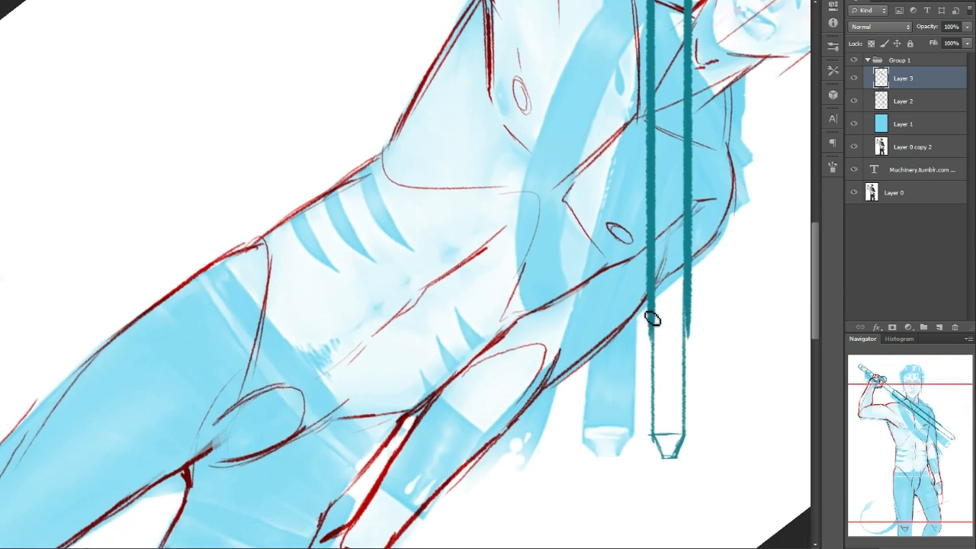
{"action": "left_click_drag", "start_coordinate": [651, 334], "coordinate": [673, 448]}
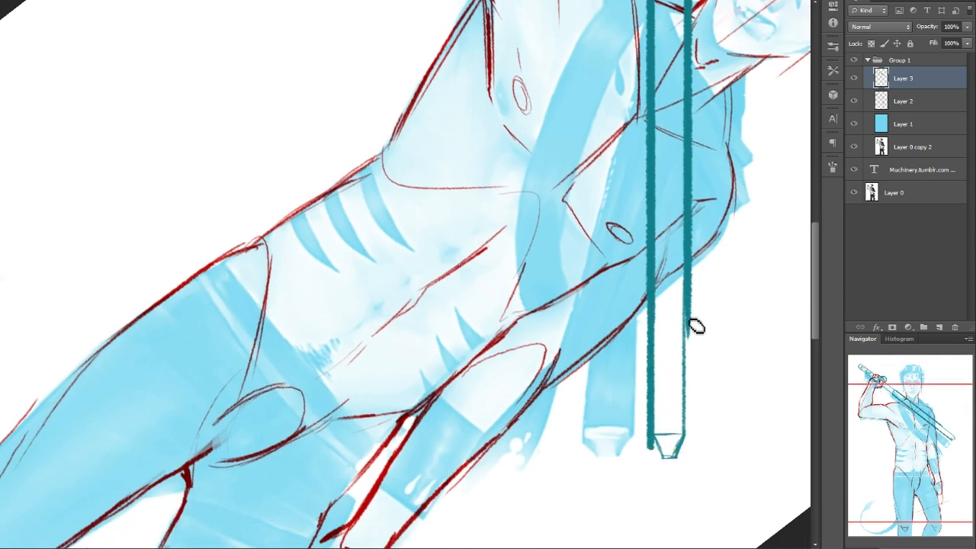
{"action": "mouse_move", "coordinate": [691, 331]}
{"action": "left_mouse_down"}
{"action": "mouse_move", "coordinate": [694, 449]}
{"action": "mouse_move", "coordinate": [672, 459]}
{"action": "mouse_move", "coordinate": [657, 447]}
{"action": "mouse_move", "coordinate": [664, 460]}
{"action": "mouse_move", "coordinate": [656, 444]}
{"action": "mouse_move", "coordinate": [676, 462]}
{"action": "left_mouse_up"}
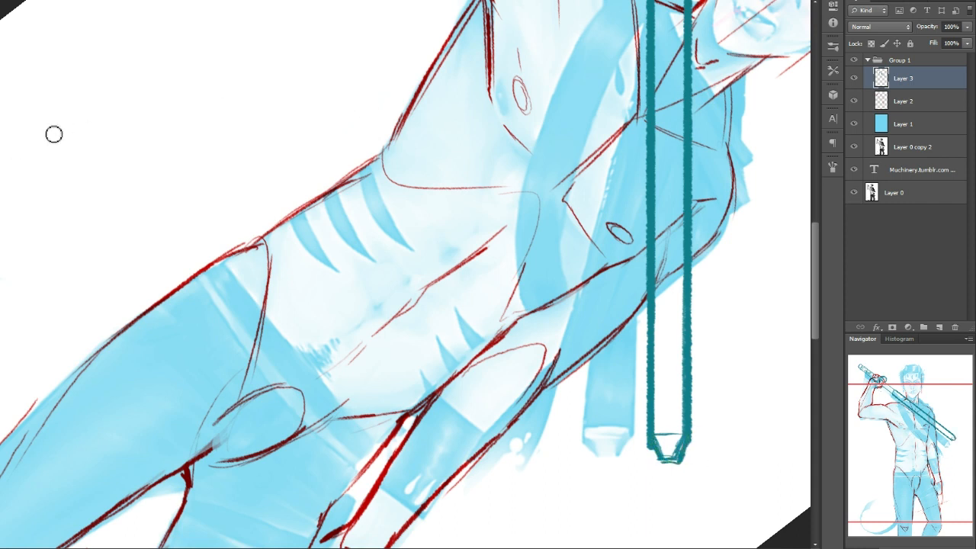
- Erase the excess thickness along the scabbard's side lines to leave clean, narrower edges
{"action": "left_click_drag", "start_coordinate": [932, 452], "coordinate": [924, 408]}
{"action": "mouse_move", "coordinate": [445, 162]}
{"action": "left_mouse_down"}
{"action": "mouse_move", "coordinate": [459, 260]}
{"action": "mouse_move", "coordinate": [445, 472]}
{"action": "left_mouse_up"}
{"action": "left_click_drag", "start_coordinate": [473, 157], "coordinate": [470, 519]}
{"action": "left_click_drag", "start_coordinate": [406, 415], "coordinate": [563, 292]}
{"action": "mouse_move", "coordinate": [621, 335]}
{"action": "left_mouse_down"}
{"action": "mouse_move", "coordinate": [569, 132]}
{"action": "mouse_move", "coordinate": [543, 356]}
{"action": "left_mouse_up"}
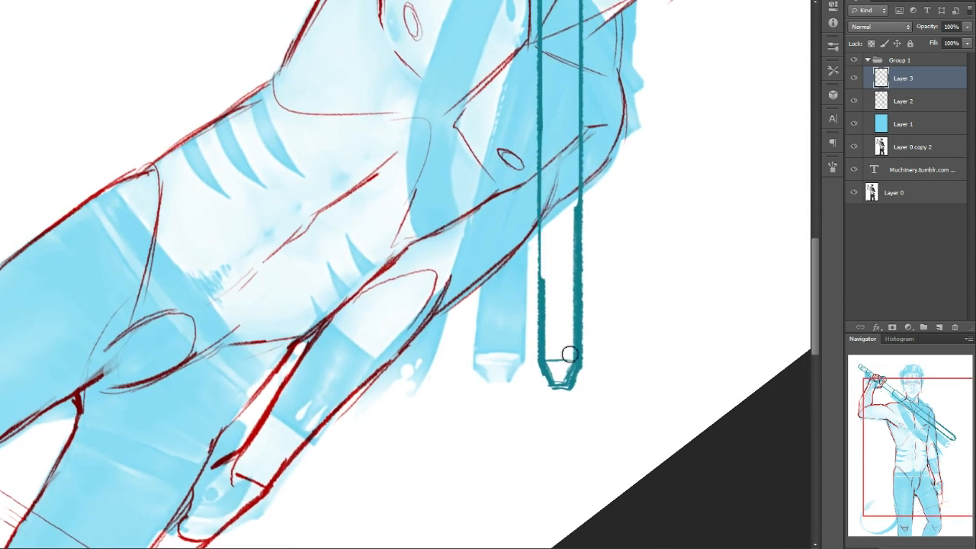
{"action": "left_click_drag", "start_coordinate": [580, 202], "coordinate": [575, 358]}
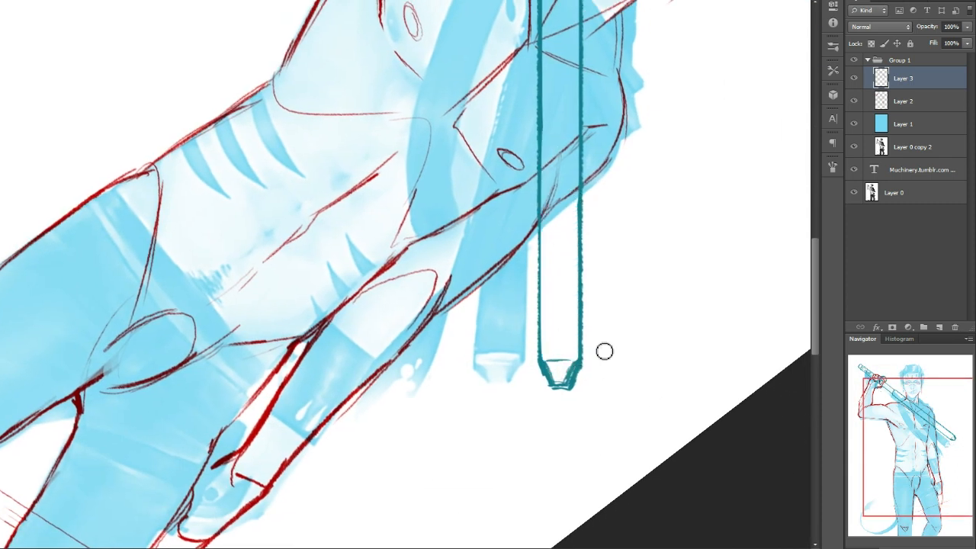
{"action": "left_click_drag", "start_coordinate": [890, 446], "coordinate": [872, 411]}
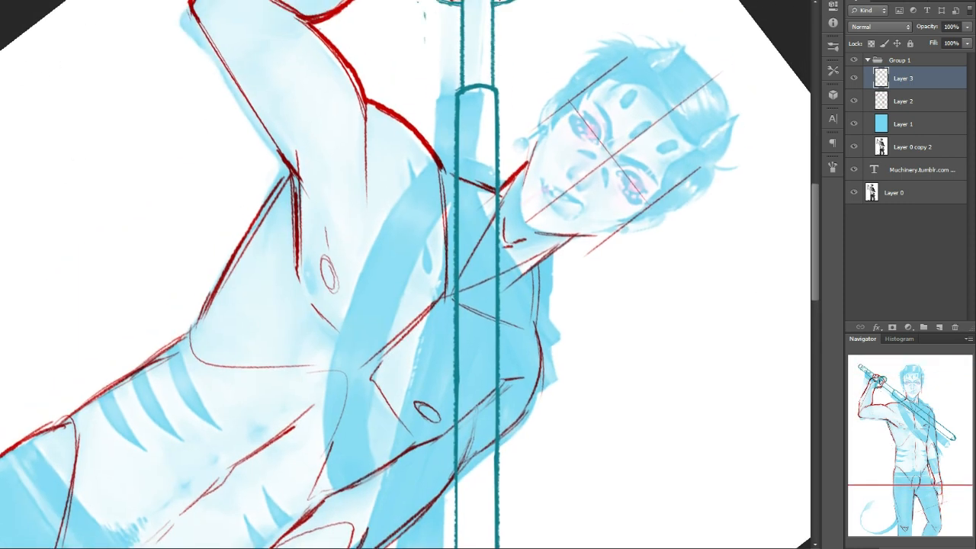
- Return the canvas to upright and redraw the oval sword guard with a bolder outline
{"action": "left_click_drag", "start_coordinate": [616, 198], "coordinate": [591, 191]}
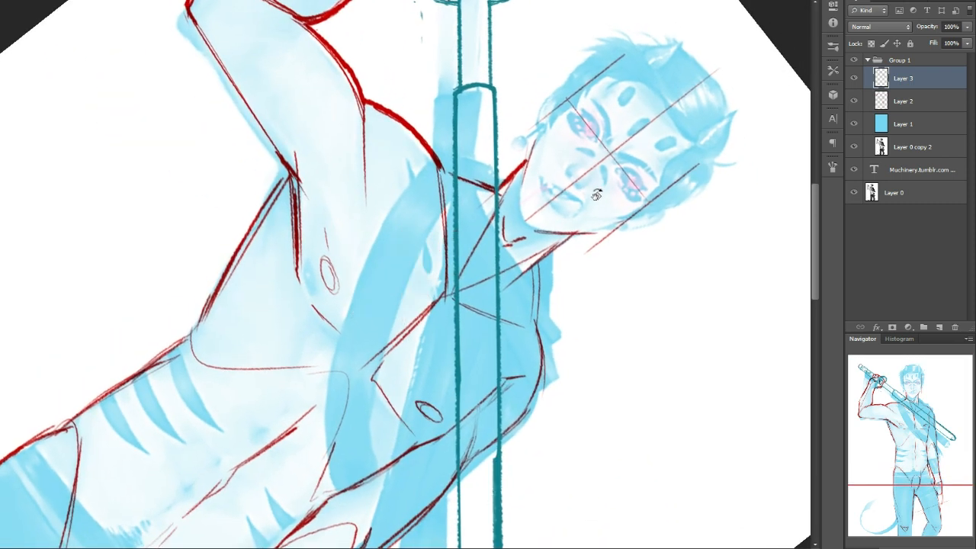
{"action": "left_click_drag", "start_coordinate": [616, 231], "coordinate": [451, 202]}
{"action": "left_click_drag", "start_coordinate": [883, 418], "coordinate": [905, 402]}
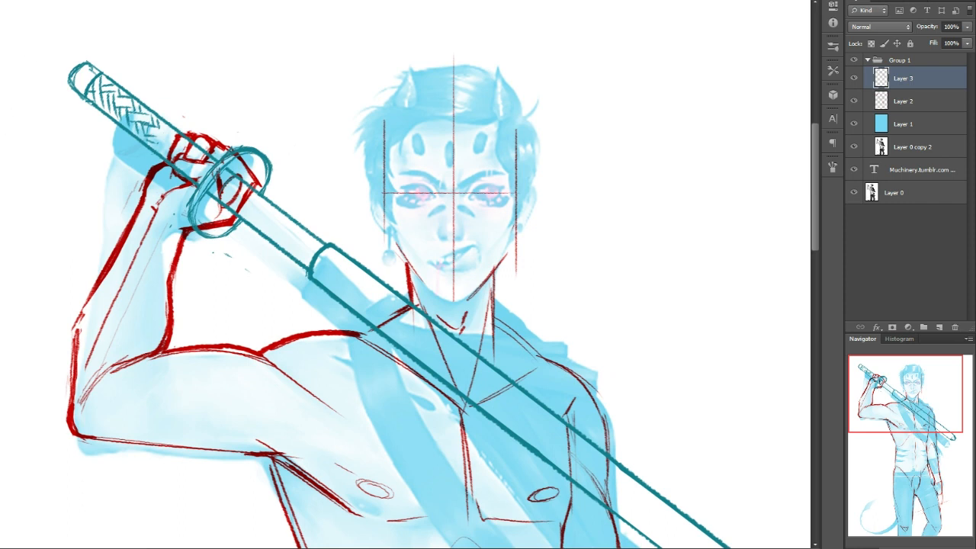
{"action": "left_click_drag", "start_coordinate": [221, 173], "coordinate": [229, 229]}
{"action": "left_click_drag", "start_coordinate": [240, 158], "coordinate": [243, 233]}
{"action": "key", "text": "ctrl+z"}
{"action": "mouse_move", "coordinate": [233, 159]}
{"action": "left_mouse_down"}
{"action": "mouse_move", "coordinate": [195, 227]}
{"action": "mouse_move", "coordinate": [208, 235]}
{"action": "left_mouse_up"}
{"action": "left_click_drag", "start_coordinate": [267, 162], "coordinate": [243, 217]}
{"action": "left_click_drag", "start_coordinate": [206, 190], "coordinate": [204, 235]}
{"action": "key", "text": "ctrl+alt+z"}
{"action": "key", "text": "ctrl+alt+z"}
{"action": "mouse_move", "coordinate": [229, 160]}
{"action": "left_mouse_down"}
{"action": "mouse_move", "coordinate": [195, 221]}
{"action": "mouse_move", "coordinate": [199, 232]}
{"action": "left_mouse_up"}
{"action": "left_click_drag", "start_coordinate": [267, 169], "coordinate": [233, 227]}
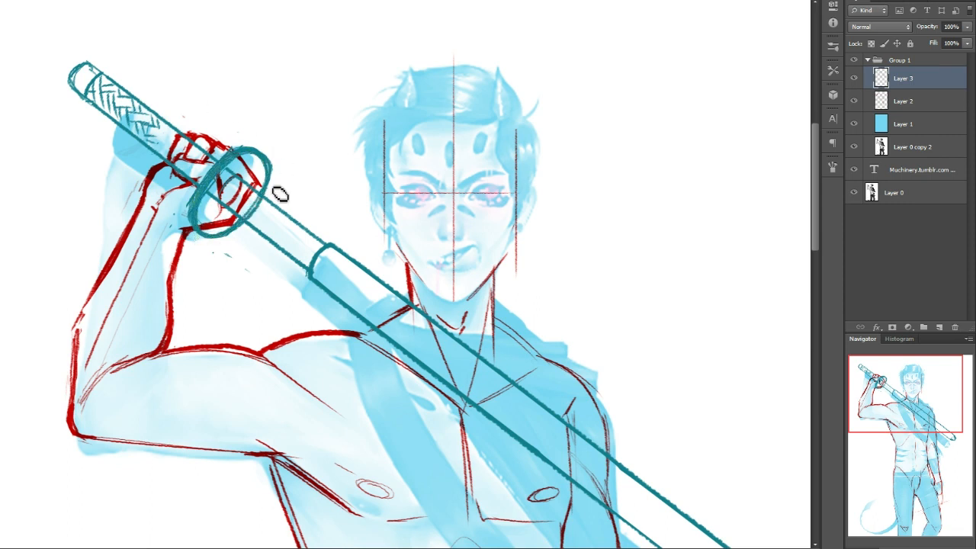
- Erase the sword lines crossing the fist and guard, and the scabbard lines overlapping the chest and far shoulder
{"action": "left_click_drag", "start_coordinate": [245, 223], "coordinate": [195, 227]}
{"action": "key", "text": "ctrl+z"}
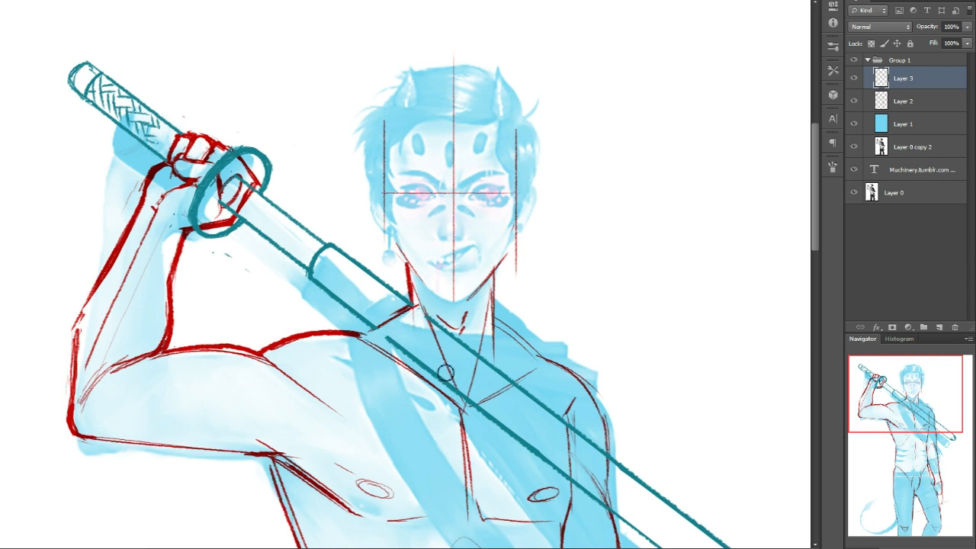
{"action": "mouse_move", "coordinate": [403, 350]}
{"action": "left_mouse_down"}
{"action": "mouse_move", "coordinate": [459, 405]}
{"action": "mouse_move", "coordinate": [458, 389]}
{"action": "mouse_move", "coordinate": [480, 408]}
{"action": "mouse_move", "coordinate": [436, 318]}
{"action": "mouse_move", "coordinate": [447, 329]}
{"action": "mouse_move", "coordinate": [433, 333]}
{"action": "mouse_move", "coordinate": [538, 428]}
{"action": "mouse_move", "coordinate": [487, 370]}
{"action": "mouse_move", "coordinate": [604, 455]}
{"action": "left_mouse_up"}
{"action": "left_click_drag", "start_coordinate": [493, 414], "coordinate": [609, 517]}
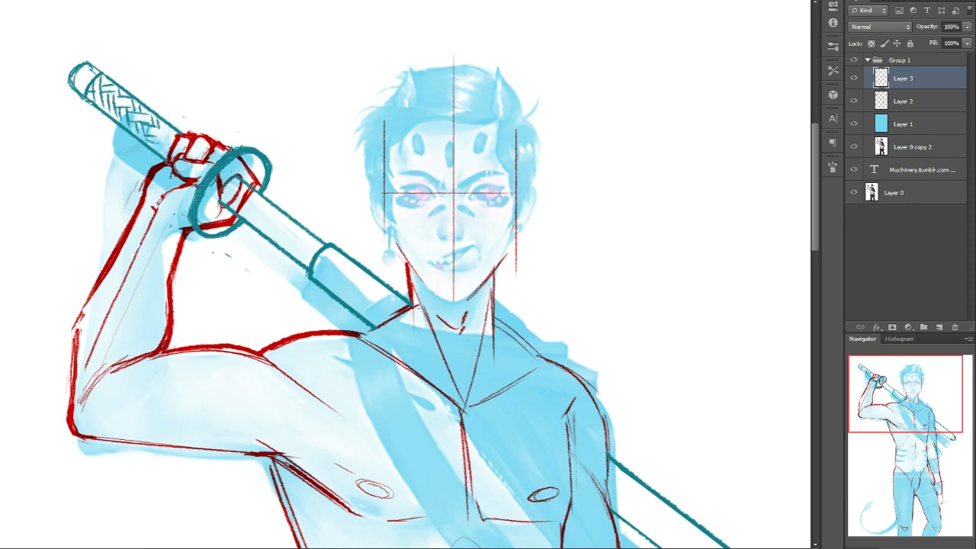
{"action": "mouse_move", "coordinate": [919, 418]}
{"action": "left_mouse_down"}
{"action": "mouse_move", "coordinate": [915, 455]}
{"action": "mouse_move", "coordinate": [915, 416]}
{"action": "left_mouse_up"}
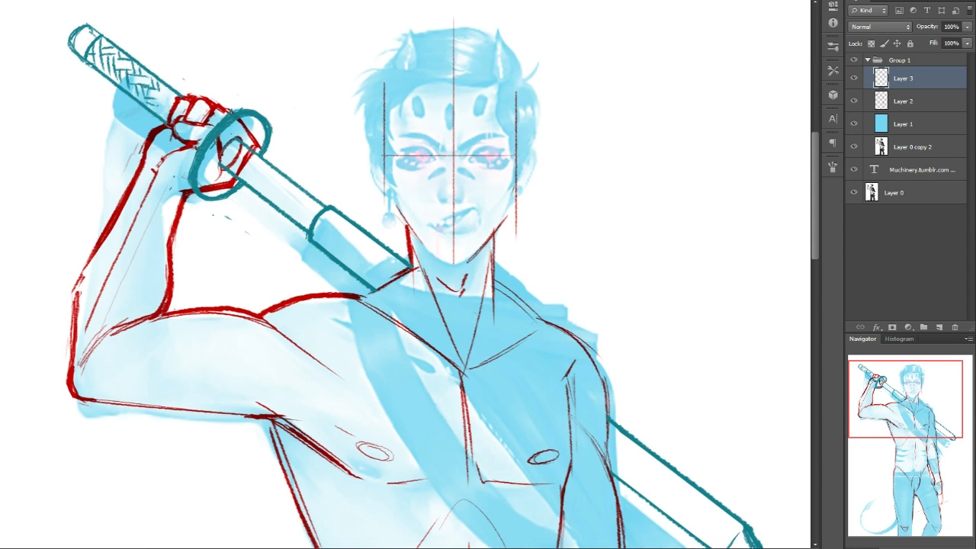
{"action": "left_click_drag", "start_coordinate": [369, 298], "coordinate": [360, 351]}
{"action": "key", "text": "ctrl+z"}
{"action": "left_click_drag", "start_coordinate": [370, 283], "coordinate": [366, 352]}
{"action": "key", "text": "ctrl+z"}
{"action": "left_click_drag", "start_coordinate": [854, 370], "coordinate": [863, 386]}
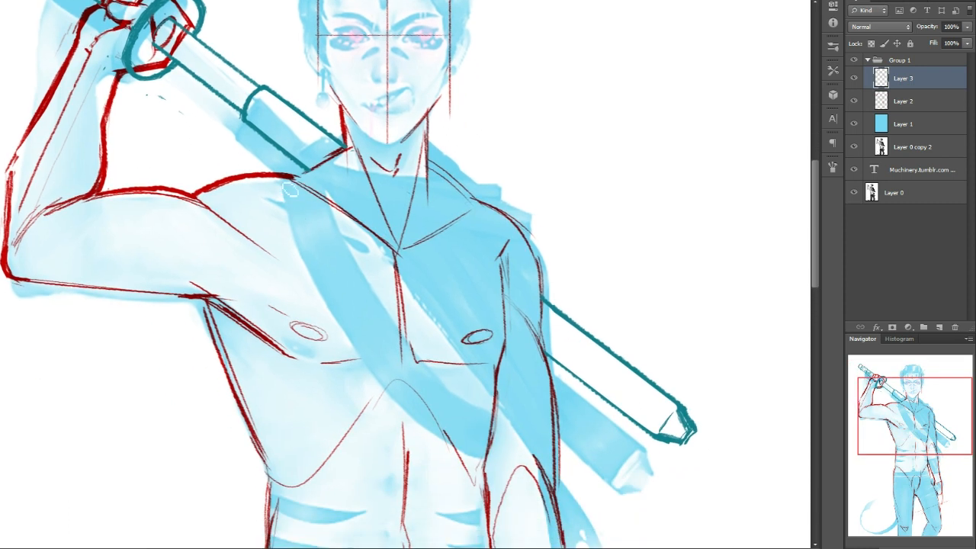
{"action": "mouse_move", "coordinate": [287, 185]}
{"action": "left_mouse_down"}
{"action": "mouse_move", "coordinate": [387, 371]}
{"action": "mouse_move", "coordinate": [397, 381]}
{"action": "mouse_move", "coordinate": [311, 266]}
{"action": "mouse_move", "coordinate": [478, 447]}
{"action": "left_mouse_up"}
{"action": "key", "text": "ctrl+z"}
{"action": "key", "text": "ctrl+z"}
- Draw the chest strap's two curved edges from the shoulder to the far arm, and a curved band on the scabbard above the shoulder
{"action": "mouse_move", "coordinate": [286, 183]}
{"action": "left_mouse_down"}
{"action": "mouse_move", "coordinate": [417, 422]}
{"action": "mouse_move", "coordinate": [481, 458]}
{"action": "left_mouse_up"}
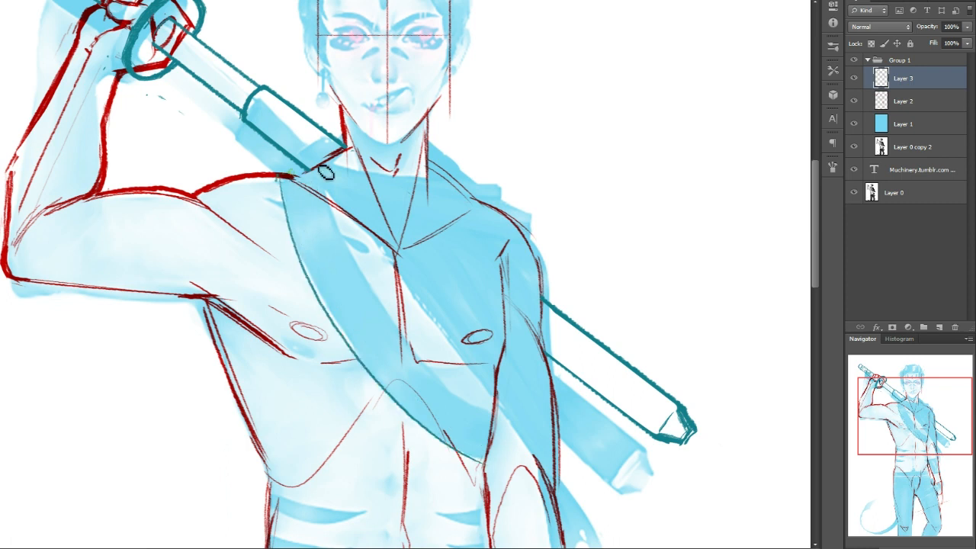
{"action": "left_click_drag", "start_coordinate": [315, 183], "coordinate": [396, 345]}
{"action": "mouse_move", "coordinate": [340, 255]}
{"action": "left_mouse_down"}
{"action": "mouse_move", "coordinate": [410, 348]}
{"action": "mouse_move", "coordinate": [490, 422]}
{"action": "mouse_move", "coordinate": [494, 460]}
{"action": "left_mouse_up"}
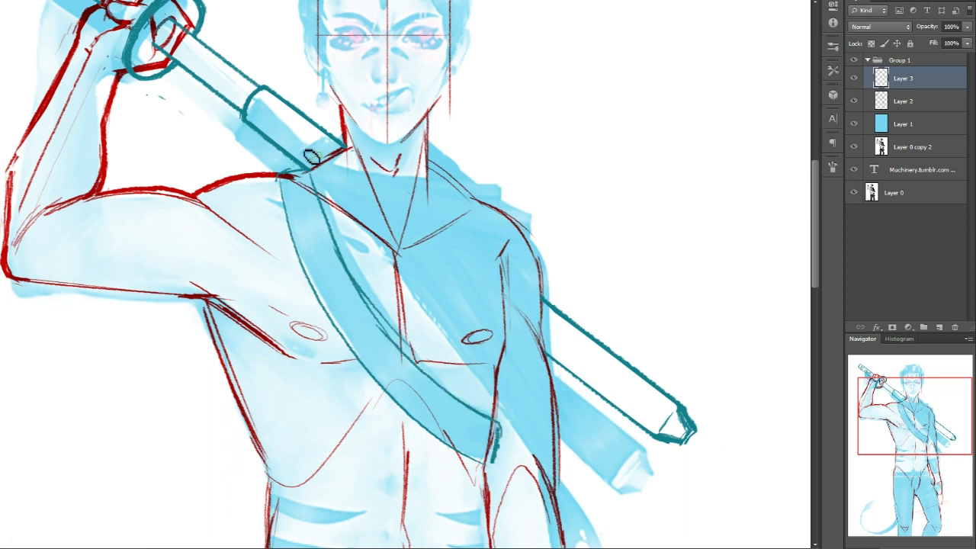
{"action": "mouse_move", "coordinate": [296, 113]}
{"action": "left_mouse_down"}
{"action": "mouse_move", "coordinate": [286, 159]}
{"action": "mouse_move", "coordinate": [319, 132]}
{"action": "mouse_move", "coordinate": [305, 165]}
{"action": "left_mouse_up"}
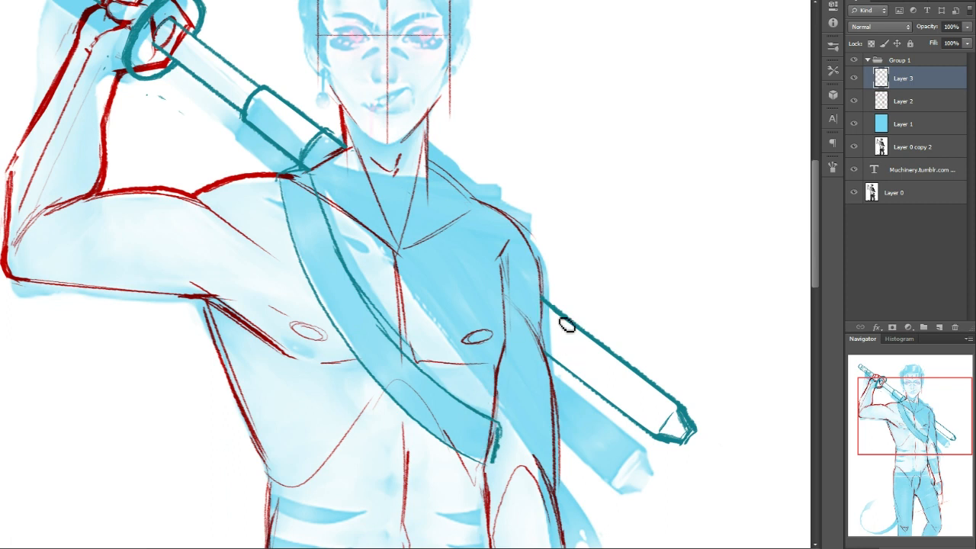
- Sketch the finger lines of the lowered hand beside the thigh with short teal strokes
{"action": "mouse_move", "coordinate": [950, 421]}
{"action": "left_mouse_down"}
{"action": "mouse_move", "coordinate": [955, 477]}
{"action": "mouse_move", "coordinate": [955, 463]}
{"action": "left_mouse_up"}
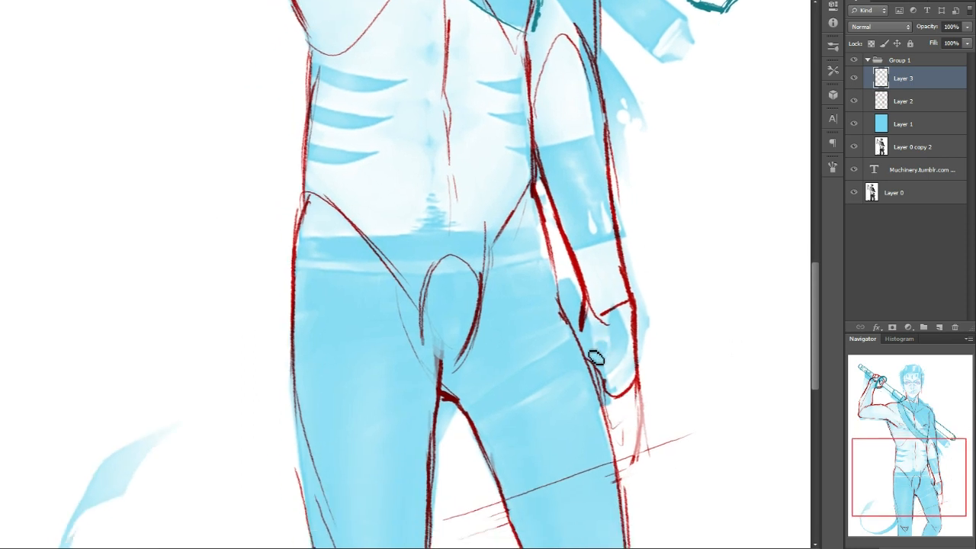
{"action": "mouse_move", "coordinate": [615, 360]}
{"action": "left_mouse_down"}
{"action": "mouse_move", "coordinate": [628, 415]}
{"action": "mouse_move", "coordinate": [613, 443]}
{"action": "mouse_move", "coordinate": [634, 375]}
{"action": "mouse_move", "coordinate": [635, 397]}
{"action": "left_mouse_up"}
{"action": "key", "text": "ctrl+z"}
{"action": "mouse_move", "coordinate": [633, 363]}
{"action": "left_mouse_down"}
{"action": "mouse_move", "coordinate": [634, 419]}
{"action": "mouse_move", "coordinate": [618, 445]}
{"action": "left_mouse_up"}
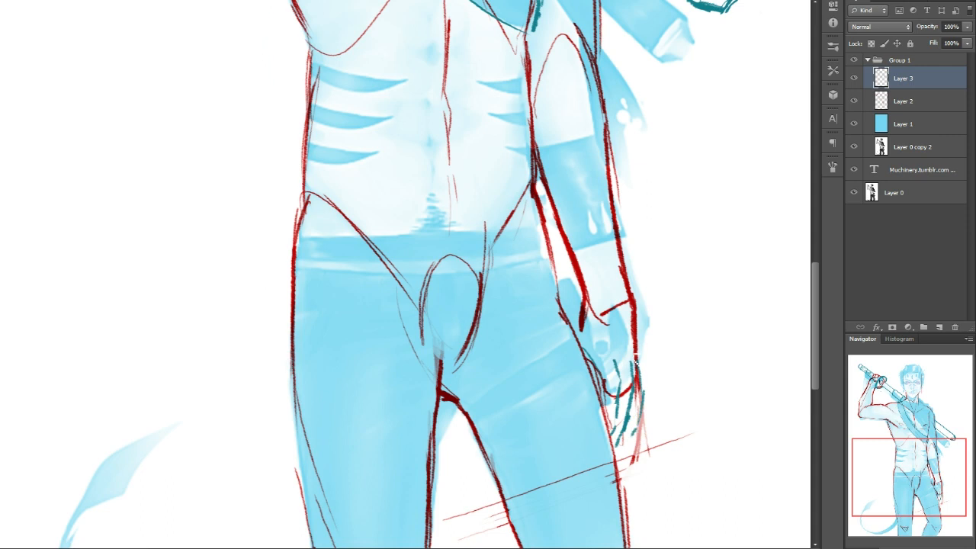
{"action": "left_click_drag", "start_coordinate": [654, 396], "coordinate": [645, 431]}
{"action": "key", "text": "ctrl+z"}
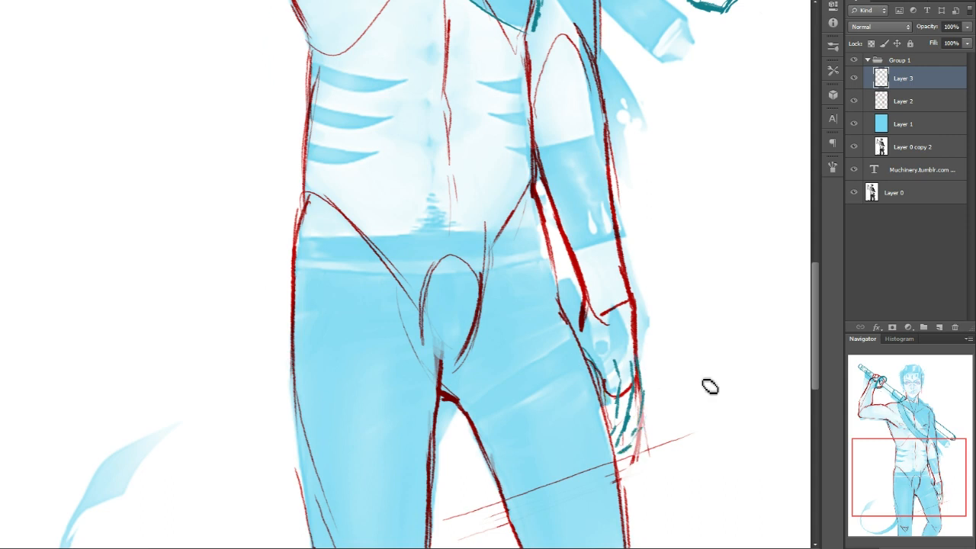
- Sample white from the canvas and paint over the red fist lines inside the oval sword guard
{"action": "left_click_drag", "start_coordinate": [912, 448], "coordinate": [806, 338]}
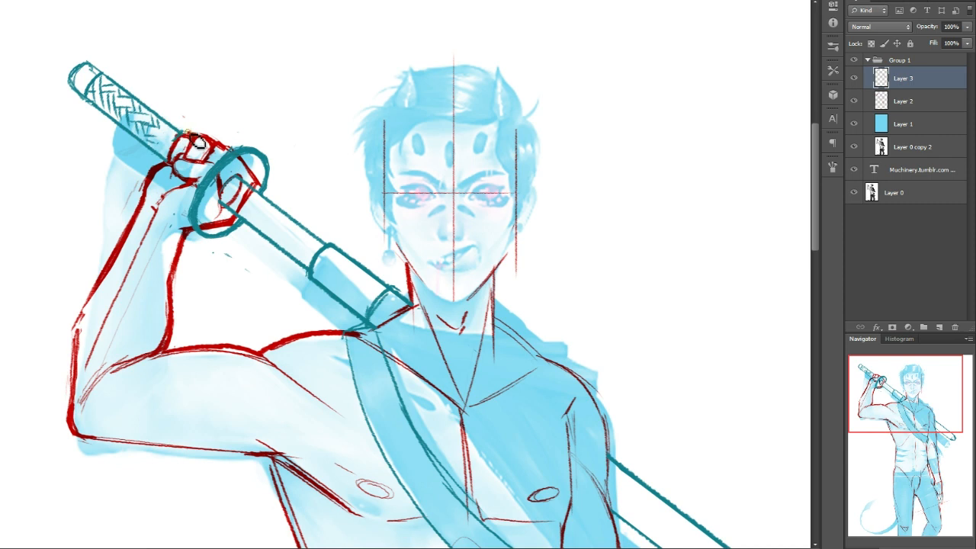
{"action": "left_click", "coordinate": [233, 113], "text": "alt"}
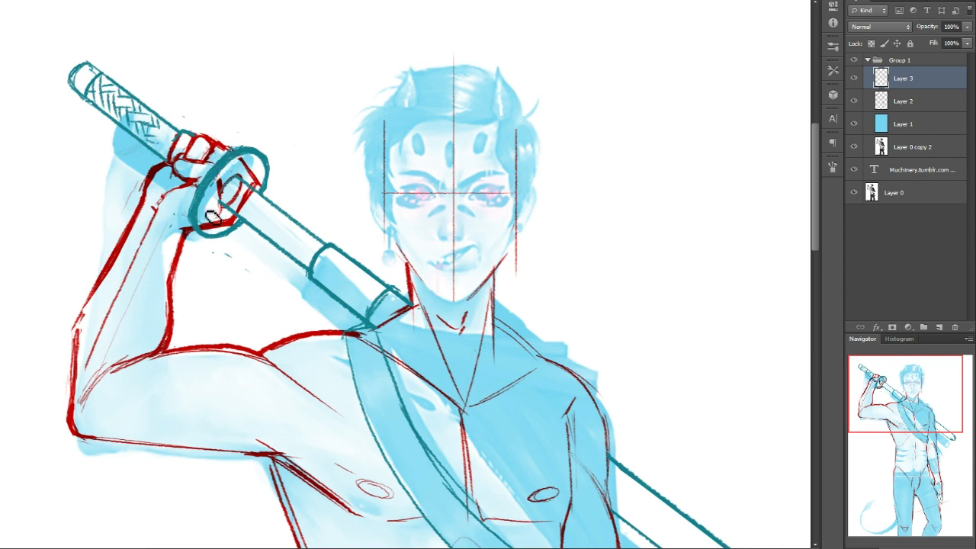
{"action": "left_click_drag", "start_coordinate": [207, 222], "coordinate": [233, 221]}
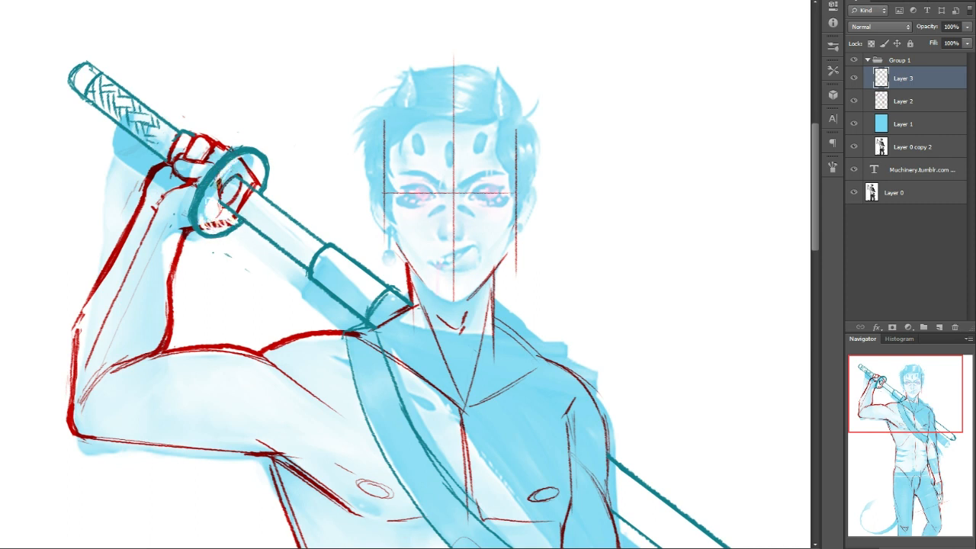
{"action": "left_click_drag", "start_coordinate": [245, 214], "coordinate": [259, 189]}
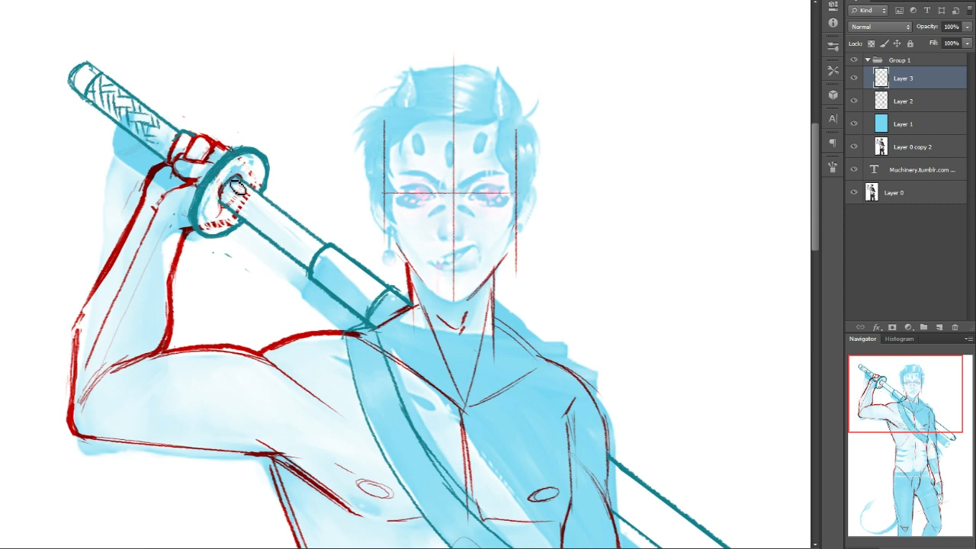
- Draw thin teal detail lines along the exposed blade between the guard and the scabbard's mouth
{"action": "mouse_move", "coordinate": [235, 194]}
{"action": "left_mouse_down"}
{"action": "mouse_move", "coordinate": [316, 266]}
{"action": "mouse_move", "coordinate": [240, 201]}
{"action": "mouse_move", "coordinate": [309, 254]}
{"action": "left_mouse_up"}
{"action": "left_click_drag", "start_coordinate": [254, 210], "coordinate": [308, 252]}
{"action": "left_click_drag", "start_coordinate": [273, 224], "coordinate": [316, 251]}
{"action": "mouse_move", "coordinate": [273, 223]}
{"action": "left_mouse_down"}
{"action": "mouse_move", "coordinate": [318, 253]}
{"action": "mouse_move", "coordinate": [290, 227]}
{"action": "mouse_move", "coordinate": [273, 243]}
{"action": "left_mouse_up"}
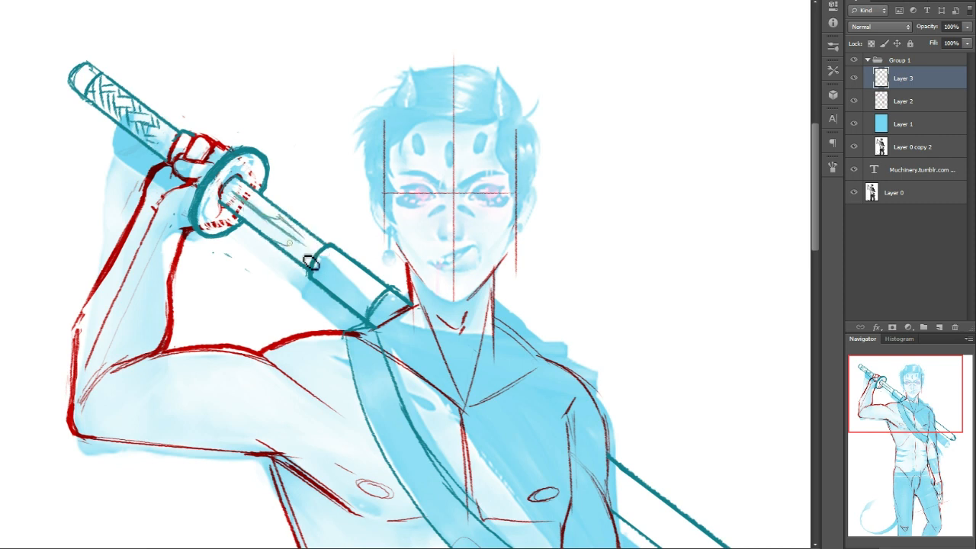
- Merge Layer 3 with Layer 2, set the merged layer's blend mode to Multiply, and fit the whole drawing on screen
{"action": "mouse_move", "coordinate": [877, 384]}
{"action": "left_mouse_down"}
{"action": "mouse_move", "coordinate": [877, 436]}
{"action": "mouse_move", "coordinate": [878, 386]}
{"action": "left_mouse_up"}
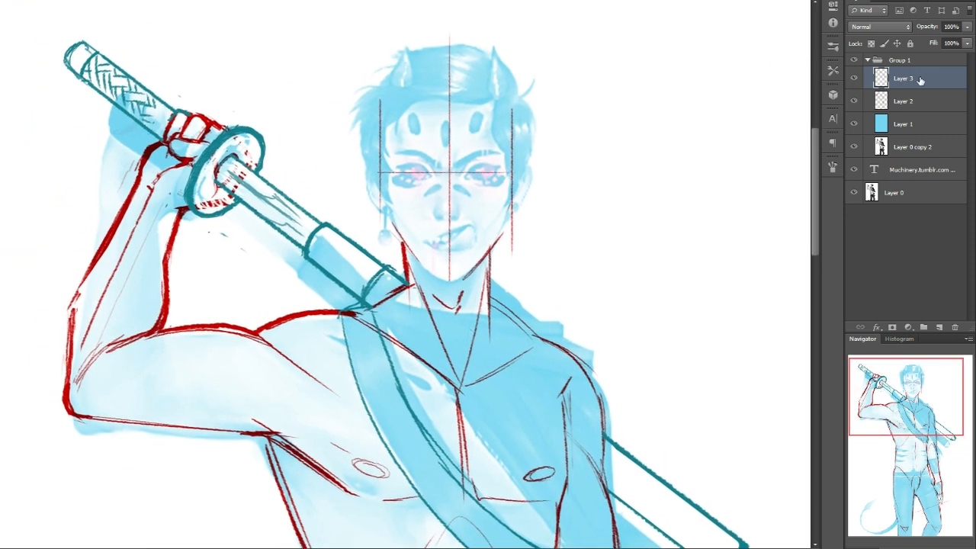
{"action": "left_click", "coordinate": [901, 100], "text": "shift"}
{"action": "key", "text": "ctrl+e"}
{"action": "left_click_drag", "start_coordinate": [915, 85], "coordinate": [939, 327]}
{"action": "key", "text": "ctrl+e"}
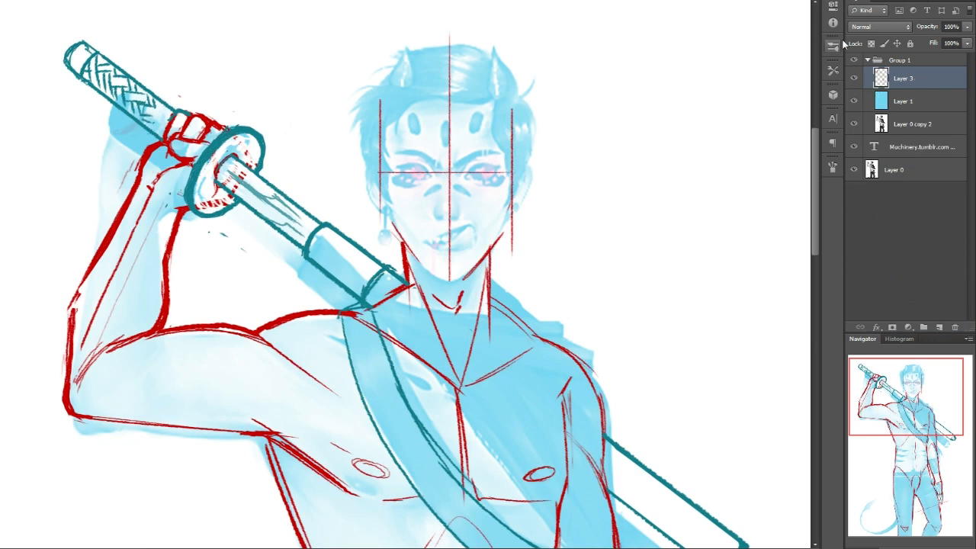
{"action": "left_click", "coordinate": [887, 29]}
{"action": "left_click", "coordinate": [866, 67]}
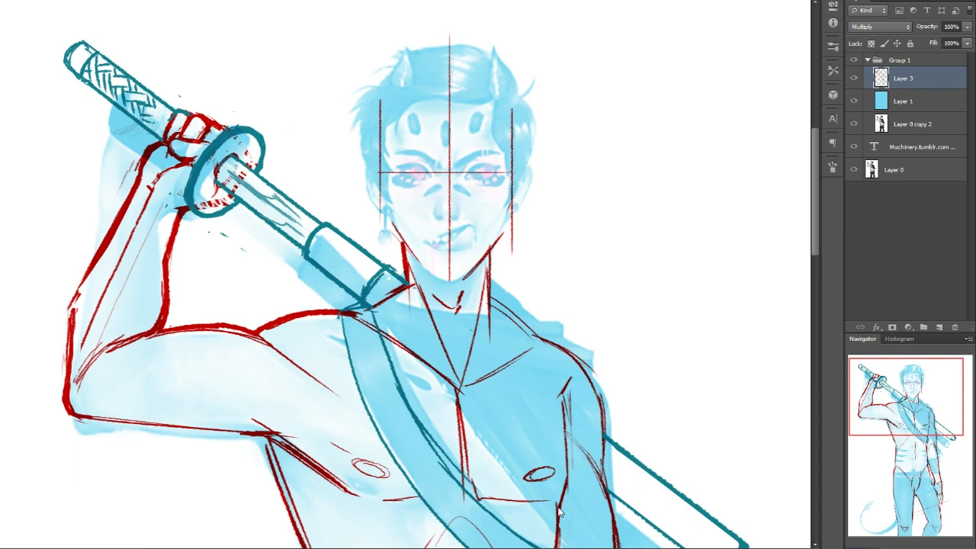
{"action": "right_click", "coordinate": [3, 293]}
{"action": "left_click", "coordinate": [9, 286]}
{"action": "key", "text": "ctrl+0"}
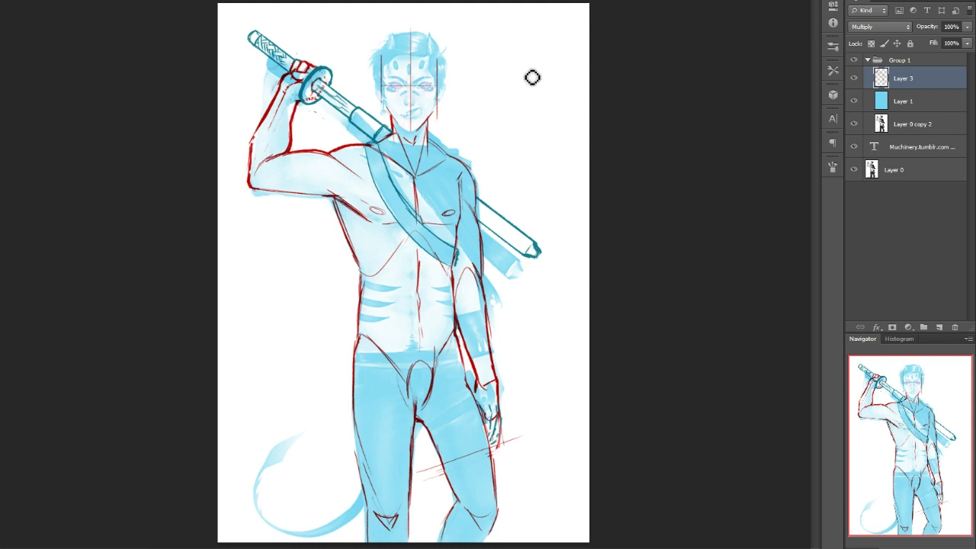
- Compare the original painting with the corrective sketch by repeatedly hiding and showing Group 1 and Layer 3
{"action": "left_click", "coordinate": [854, 60]}
{"action": "left_click", "coordinate": [854, 61]}
{"action": "left_click", "coordinate": [854, 61]}
{"action": "left_click", "coordinate": [854, 61]}
{"action": "left_click", "coordinate": [854, 61]}
{"action": "left_click", "coordinate": [853, 61]}
{"action": "left_click", "coordinate": [854, 61]}
{"action": "left_click", "coordinate": [854, 61]}
{"action": "left_click", "coordinate": [854, 61]}
{"action": "left_click", "coordinate": [854, 61]}
{"action": "left_click", "coordinate": [854, 80]}
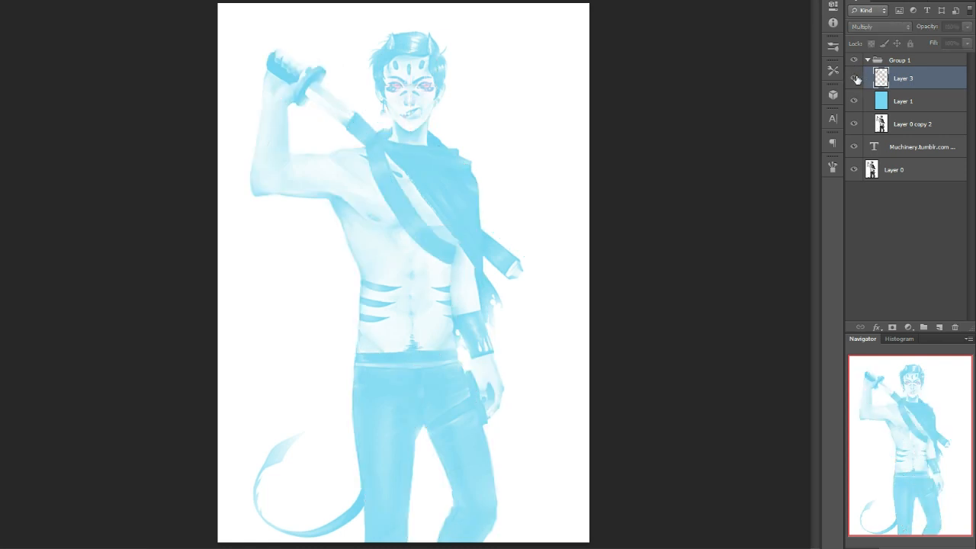
{"action": "left_click", "coordinate": [855, 79]}
{"action": "left_click", "coordinate": [854, 61]}
{"action": "left_click", "coordinate": [854, 62]}
{"action": "left_click", "coordinate": [855, 63]}
{"action": "left_click", "coordinate": [854, 61]}
{"action": "left_click", "coordinate": [855, 62]}
{"action": "left_click", "coordinate": [854, 62]}
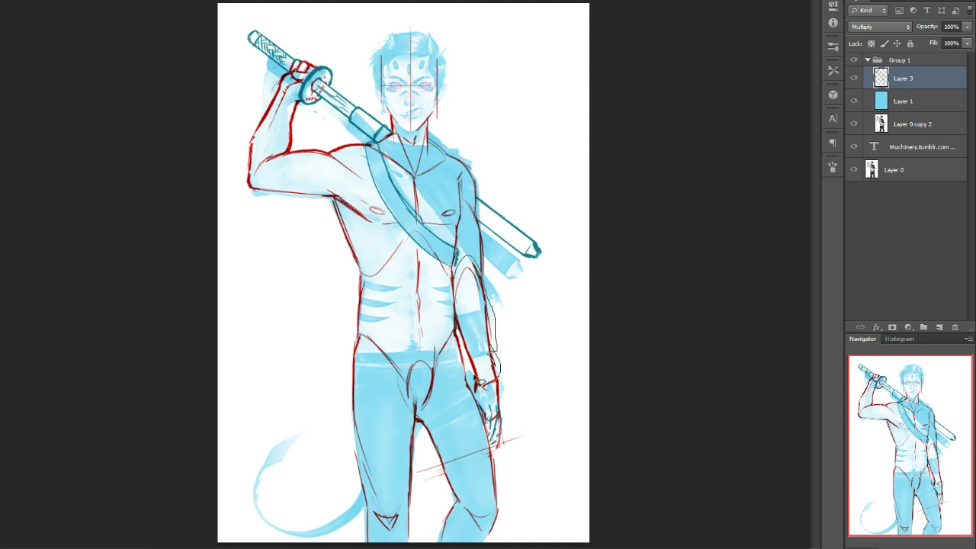
- Lasso the lowered forearm's sketch lines on Layer 3, shorten them slightly from the elbow end with Free Transform, and deselect
{"action": "left_click_drag", "start_coordinate": [455, 297], "coordinate": [457, 284]}
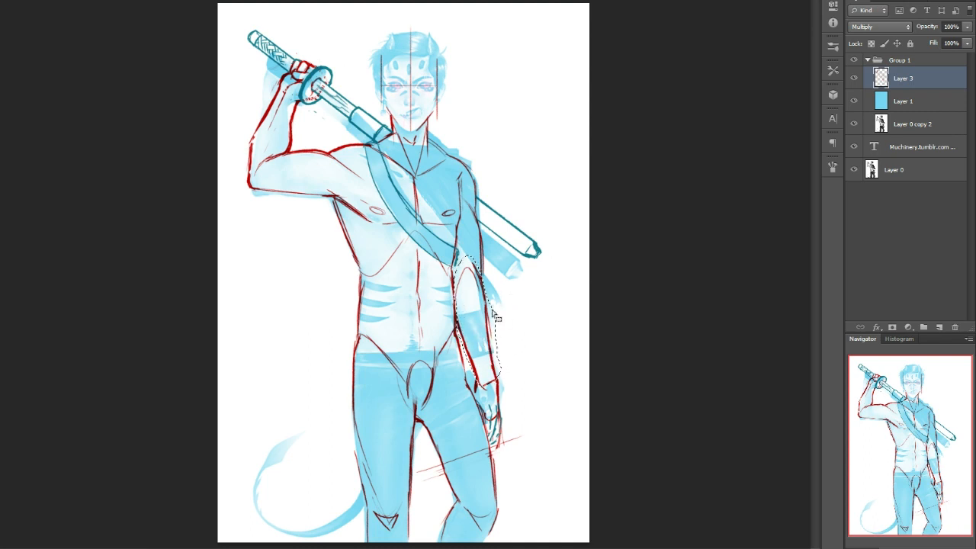
{"action": "key", "text": "ctrl+t"}
{"action": "left_click_drag", "start_coordinate": [473, 260], "coordinate": [480, 267]}
{"action": "key", "text": "Return"}
{"action": "key", "text": "ctrl+d"}
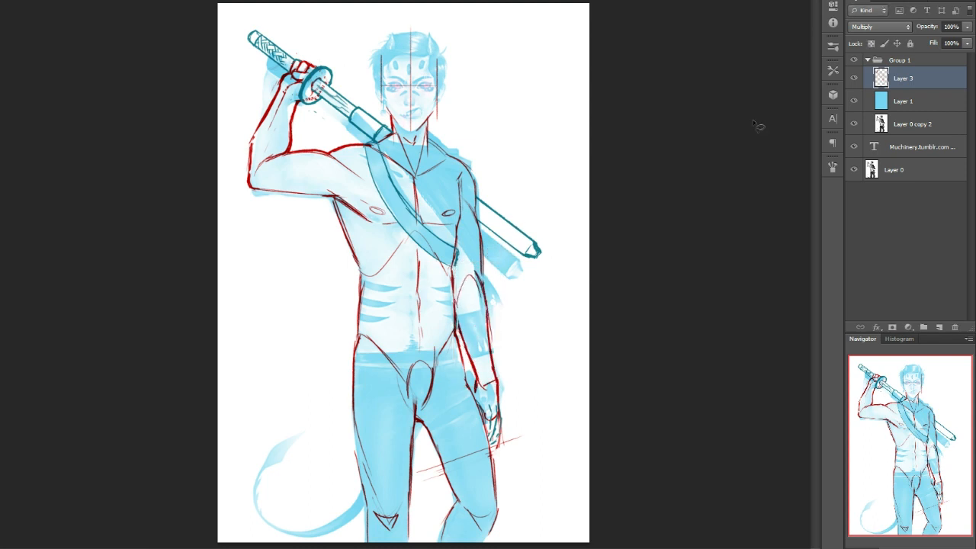
- Check the adjusted forearm and overall proportions against the original painting by switching Group 1's visibility off and on
{"action": "left_click", "coordinate": [854, 61]}
{"action": "left_click", "coordinate": [855, 61]}
{"action": "left_click", "coordinate": [854, 61]}
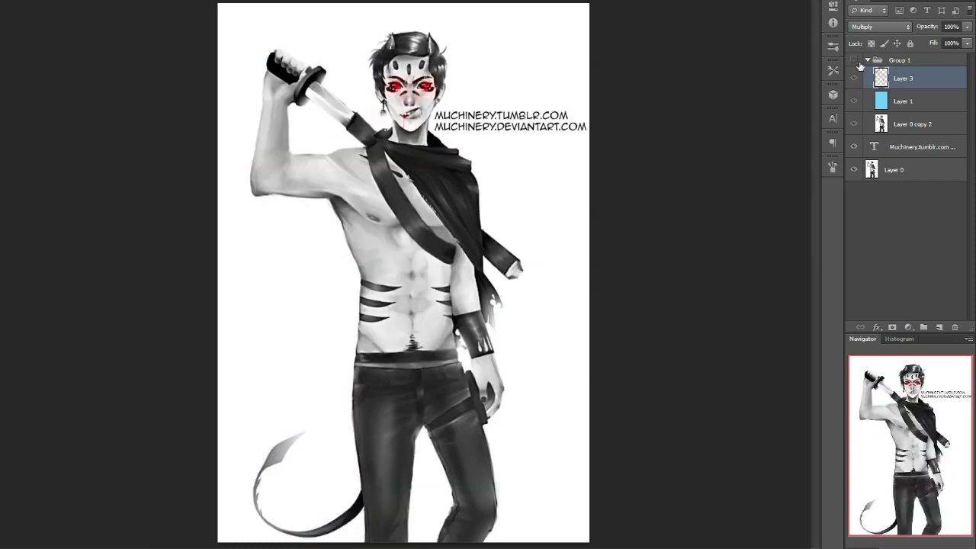
{"action": "left_click", "coordinate": [854, 61]}
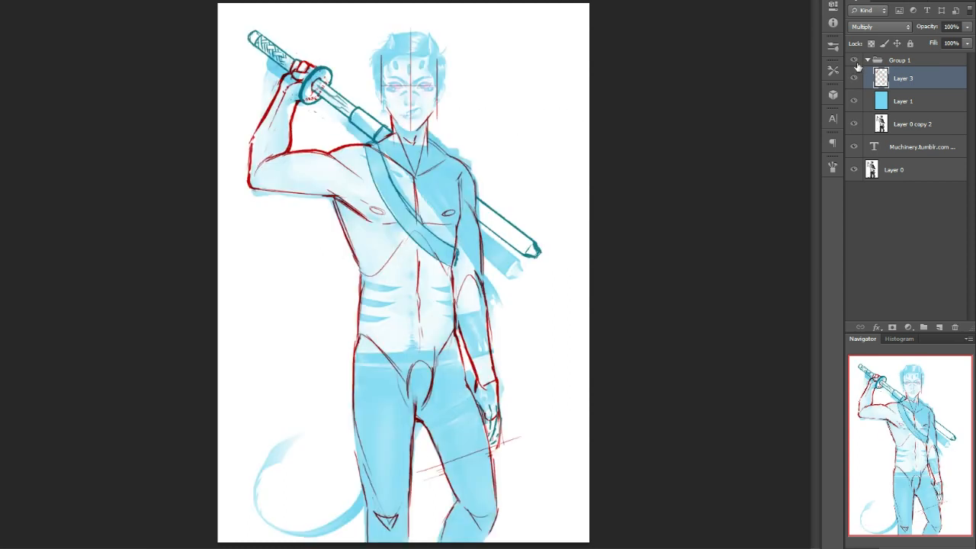
{"action": "left_click", "coordinate": [856, 61]}
{"action": "left_click", "coordinate": [856, 62]}
{"action": "left_click", "coordinate": [856, 62]}
{"action": "left_click", "coordinate": [855, 61]}
{"action": "left_click", "coordinate": [855, 61]}
{"action": "left_click", "coordinate": [855, 61]}
{"action": "left_click", "coordinate": [854, 59]}
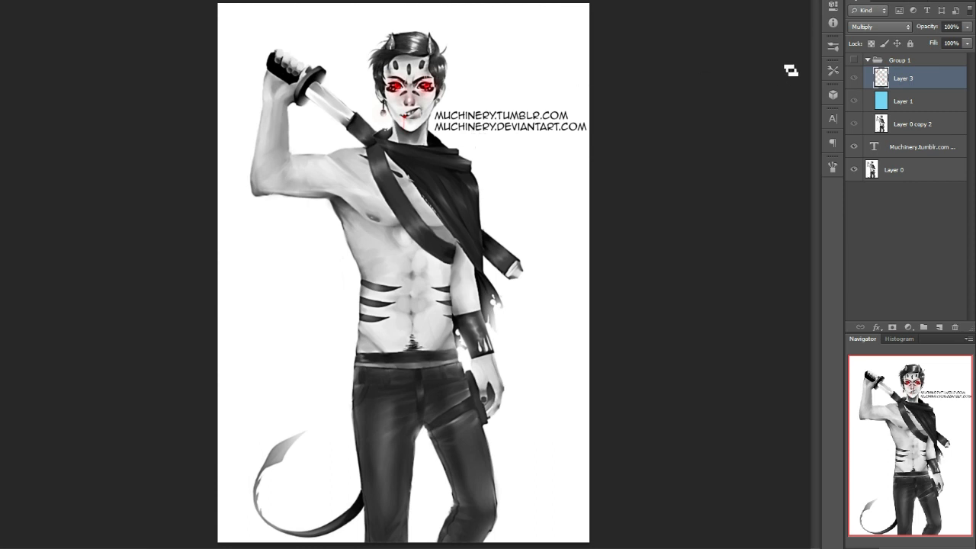
{"action": "left_click", "coordinate": [854, 60]}
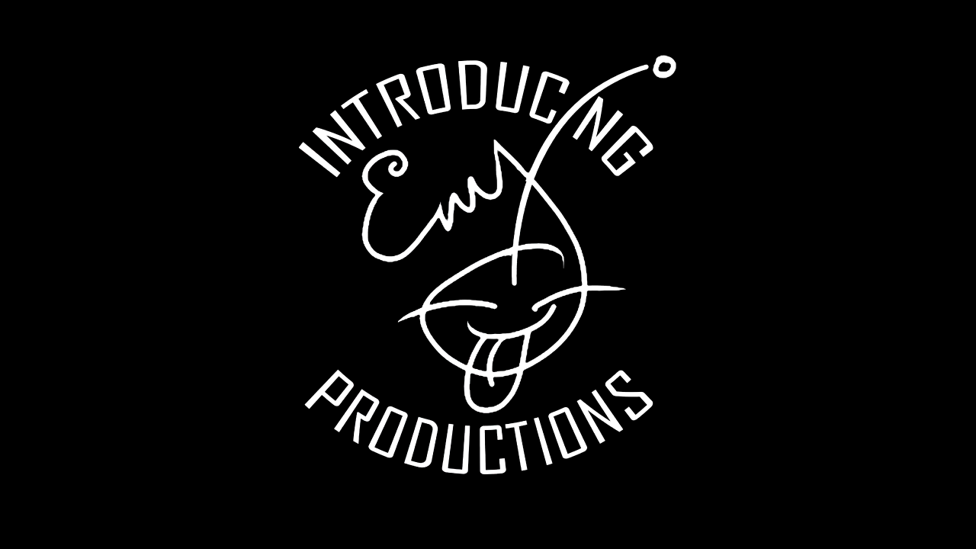